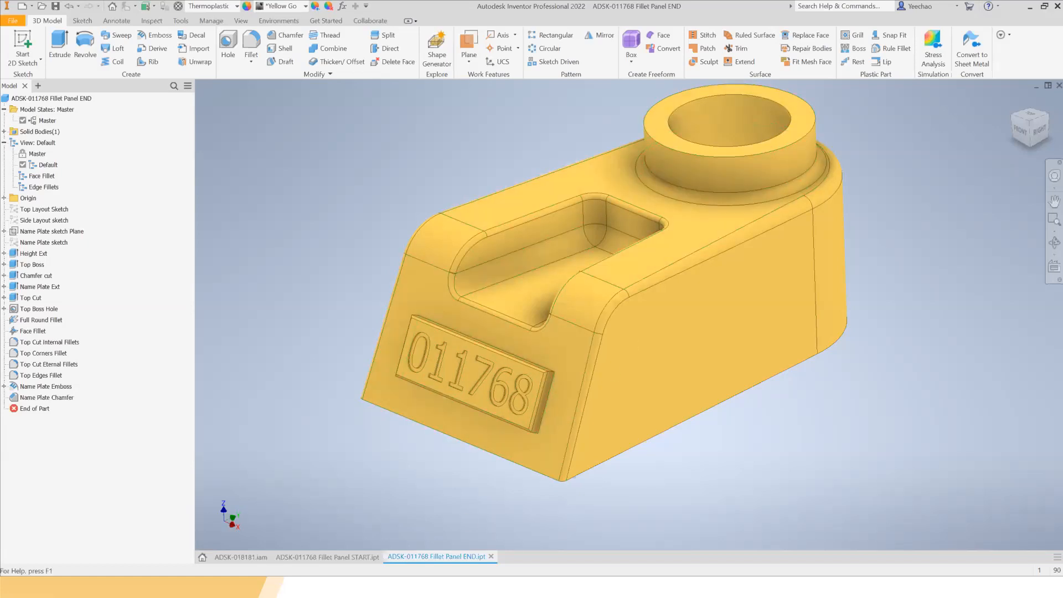
# Switch to the Fillet Panel START part and return the model to its home view.
pyautogui.click(349, 558)
pyautogui.keyDown('shift'); pyautogui.moveTo(707, 329); pyautogui.dragTo(756, 277, button='middle'); pyautogui.keyUp('shift')
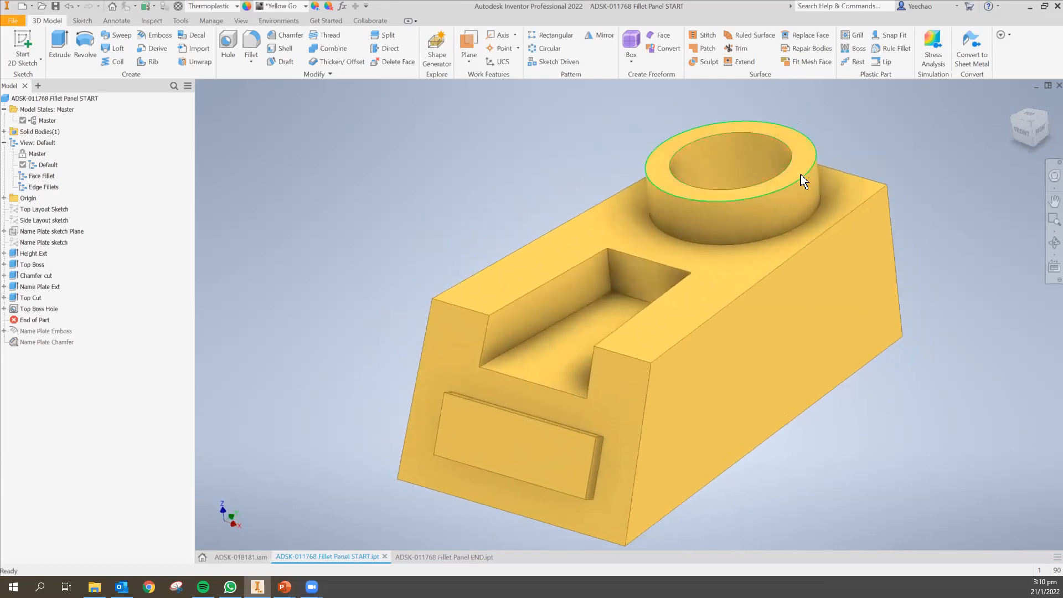
pyautogui.click(1014, 100)
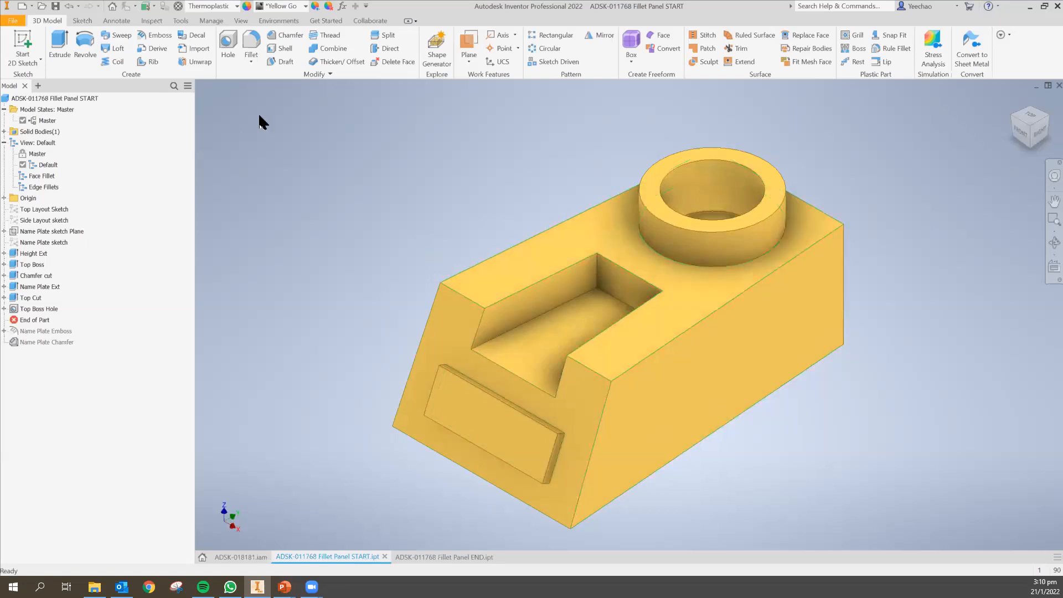
# Start the Full Round Fillet command and reposition its properties panel beside the model browser.
pyautogui.click(253, 56)
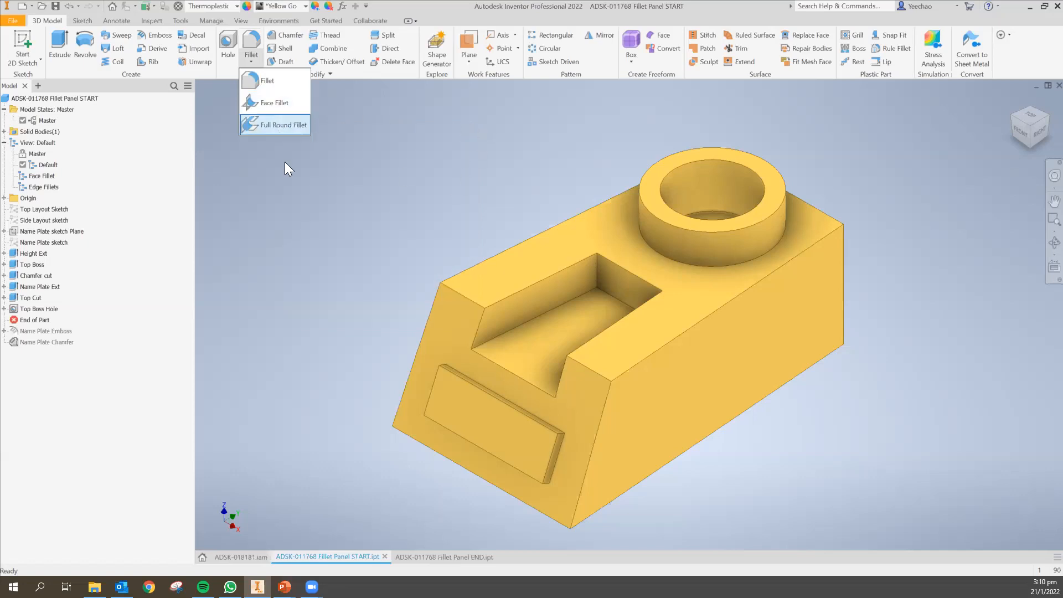
pyautogui.click(284, 125)
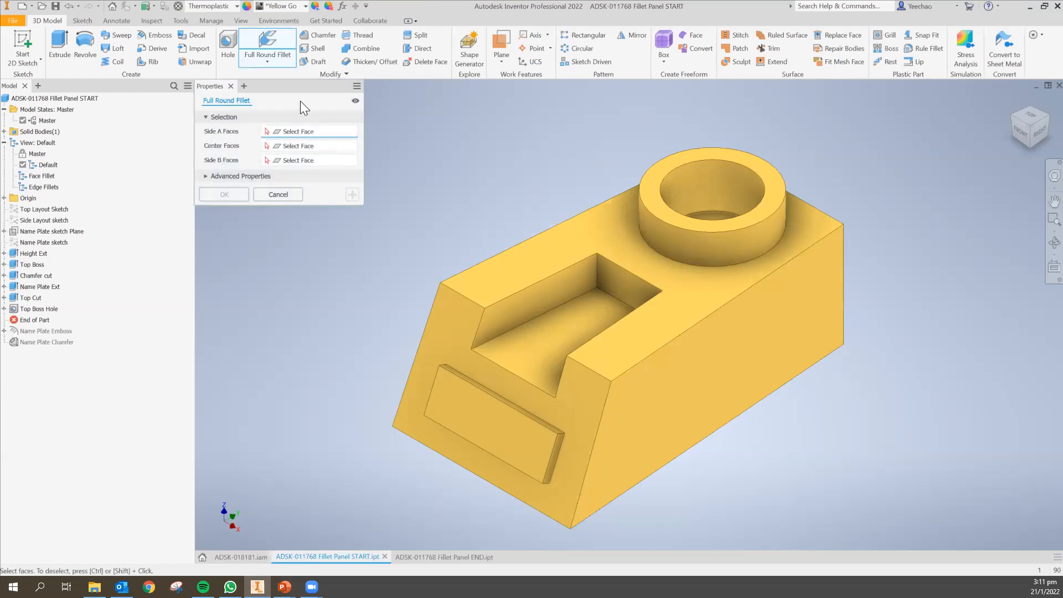
pyautogui.moveTo(270, 83)
pyautogui.mouseDown()
pyautogui.moveTo(288, 102)
pyautogui.moveTo(358, 105)
pyautogui.moveTo(459, 147)
pyautogui.moveTo(365, 129)
pyautogui.moveTo(422, 128)
pyautogui.moveTo(394, 113)
pyautogui.moveTo(281, 90)
pyautogui.mouseUp()
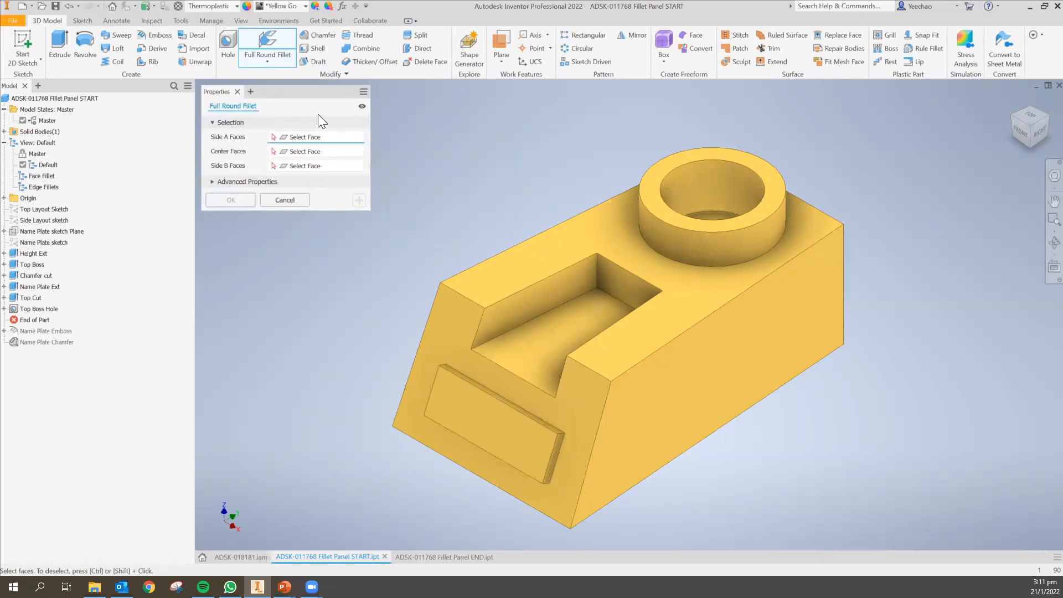
pyautogui.moveTo(284, 84); pyautogui.dragTo(116, 88)
pyautogui.moveTo(30, 90); pyautogui.dragTo(53, 97)
pyautogui.moveTo(237, 123); pyautogui.dragTo(259, 111)
pyautogui.moveTo(80, 93); pyautogui.dragTo(82, 86)
pyautogui.moveTo(244, 112); pyautogui.dragTo(112, 73)
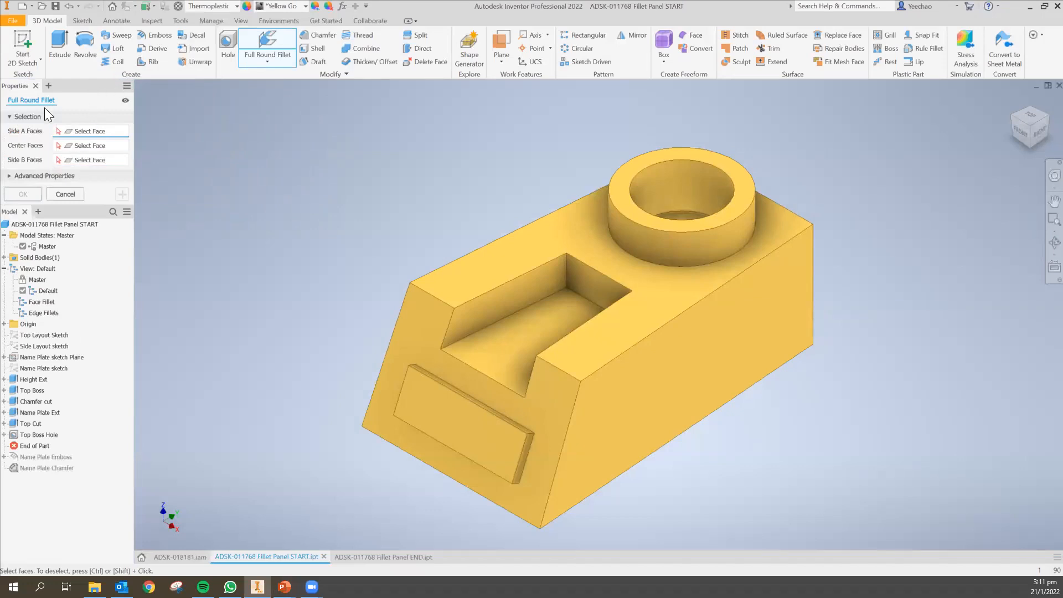
pyautogui.moveTo(76, 87); pyautogui.dragTo(215, 90)
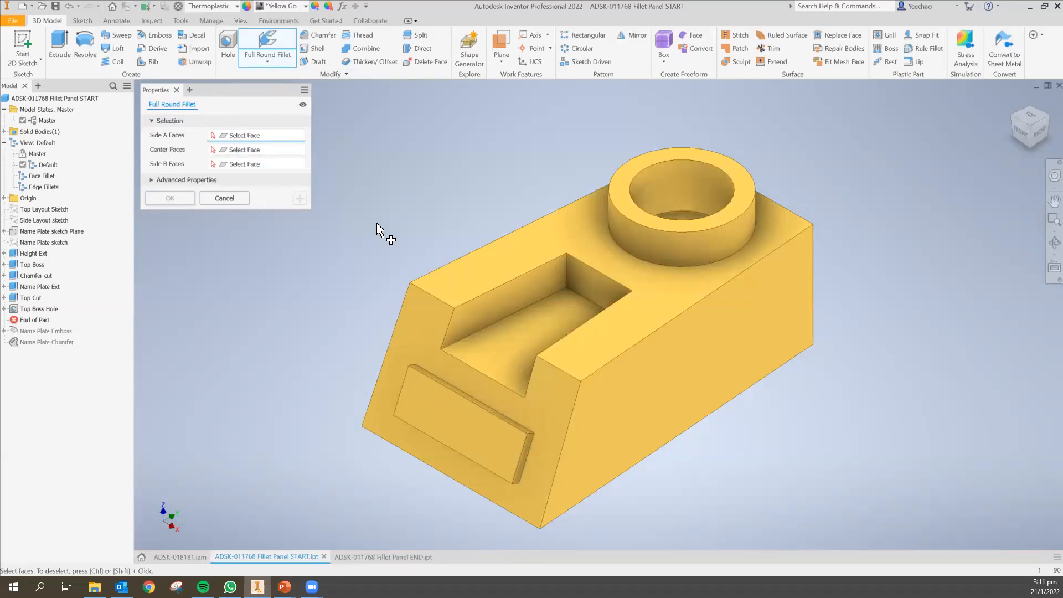
# Select the block's two long side faces and its end face as side A, center and side B faces.
pyautogui.keyDown('shift'); pyautogui.moveTo(672, 373); pyautogui.dragTo(572, 368, button='middle'); pyautogui.keyUp('shift')
pyautogui.keyDown('shift'); pyautogui.moveTo(500, 334); pyautogui.dragTo(485, 313, button='middle'); pyautogui.keyUp('shift')
pyautogui.click(478, 297)
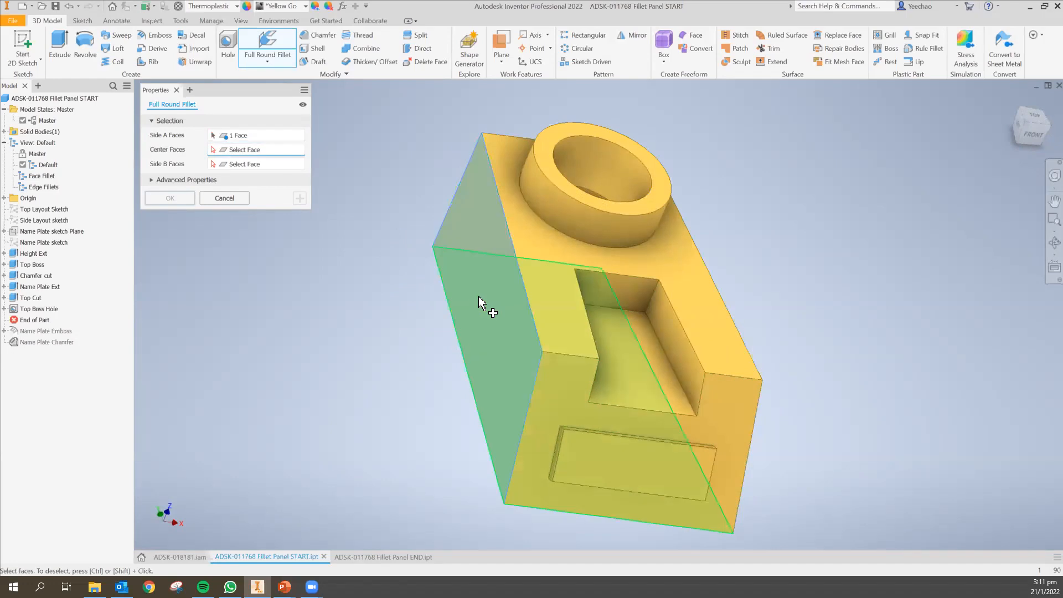
pyautogui.keyDown('shift'); pyautogui.moveTo(690, 383); pyautogui.dragTo(496, 379, button='middle'); pyautogui.keyUp('shift')
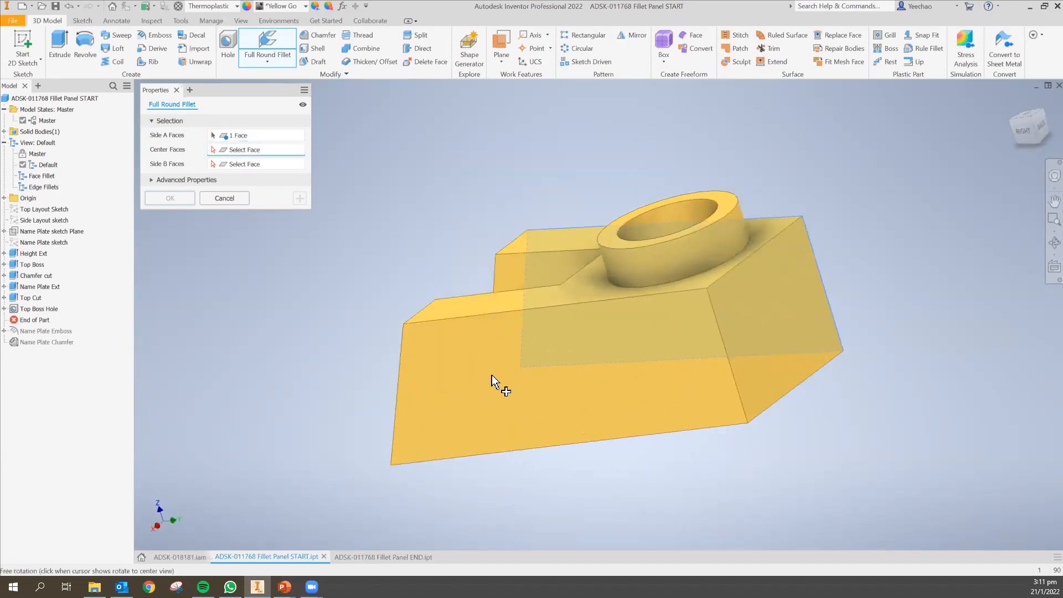
pyautogui.click(786, 332)
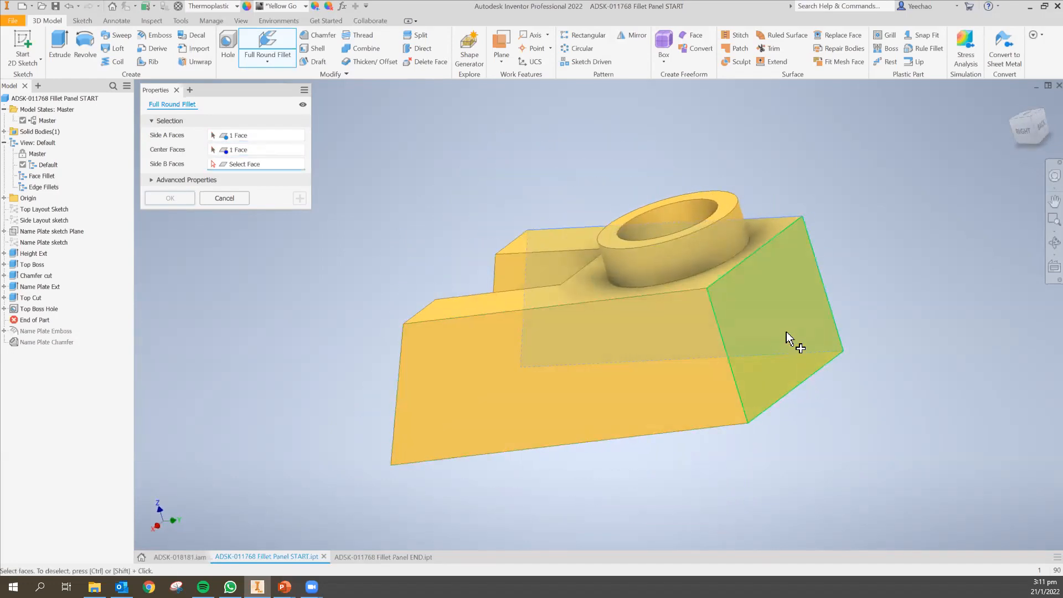
pyautogui.click(702, 394)
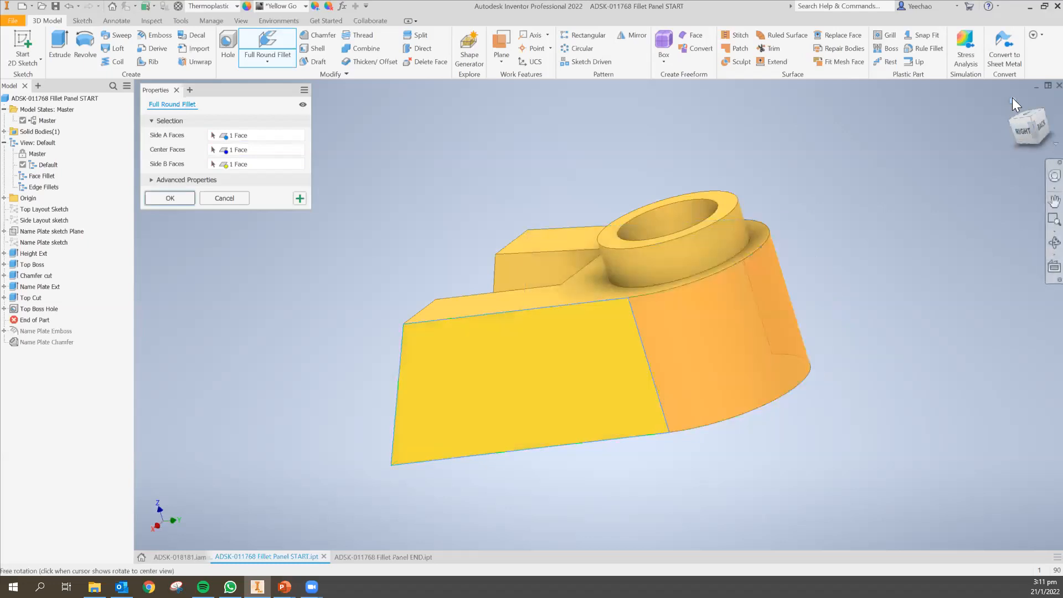
# Check the preview around the block's end and apply the full round fillet.
pyautogui.click(1013, 100)
pyautogui.scroll(3, 835, 306)
pyautogui.scroll(-6, 835, 306)
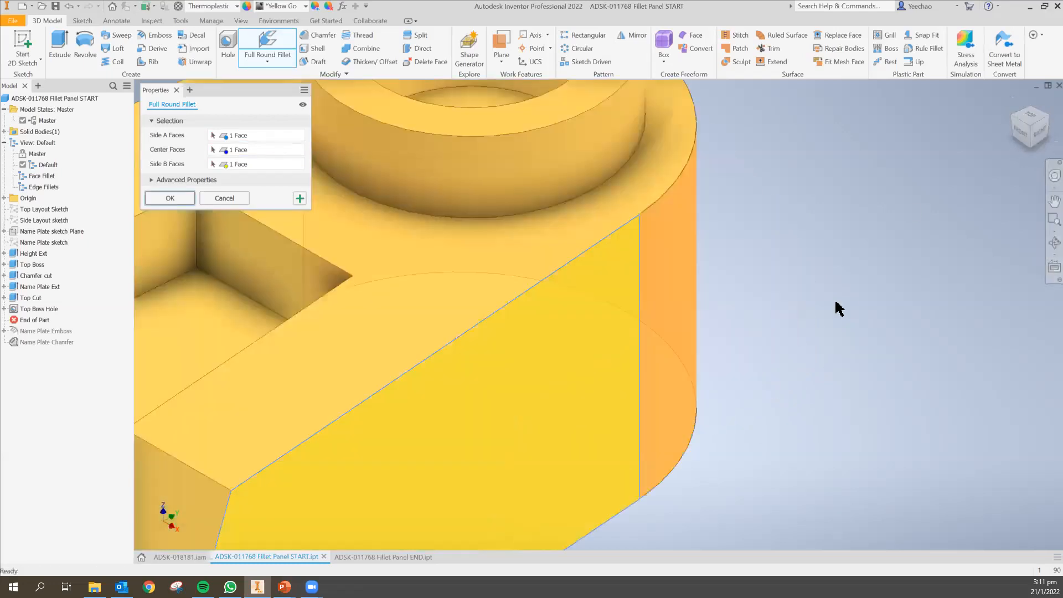
pyautogui.scroll(5, 835, 306)
pyautogui.keyDown('shift'); pyautogui.moveTo(749, 333); pyautogui.dragTo(728, 321, button='middle'); pyautogui.keyUp('shift')
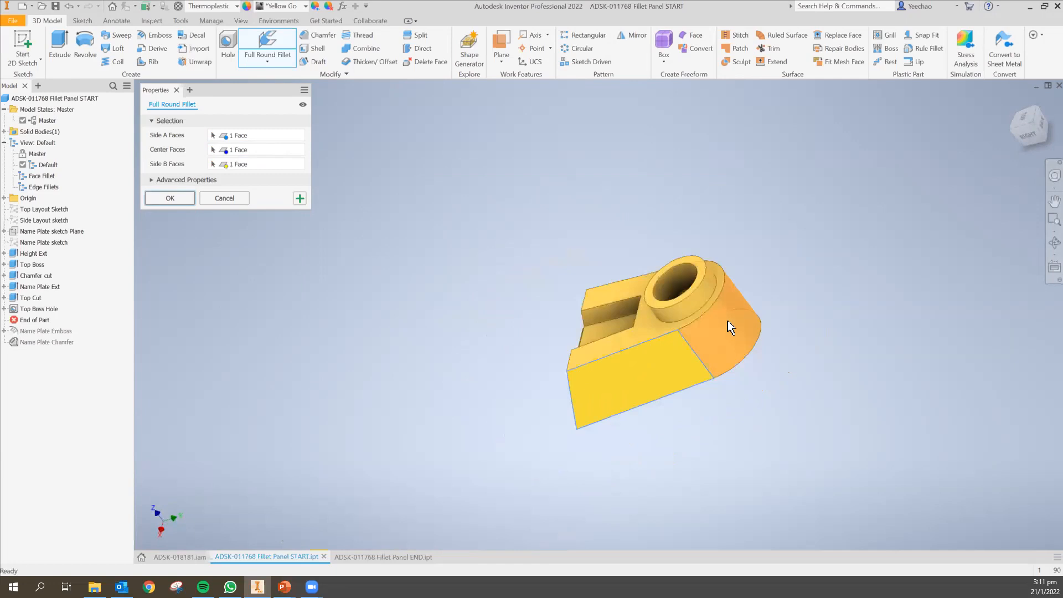
pyautogui.click(1016, 102)
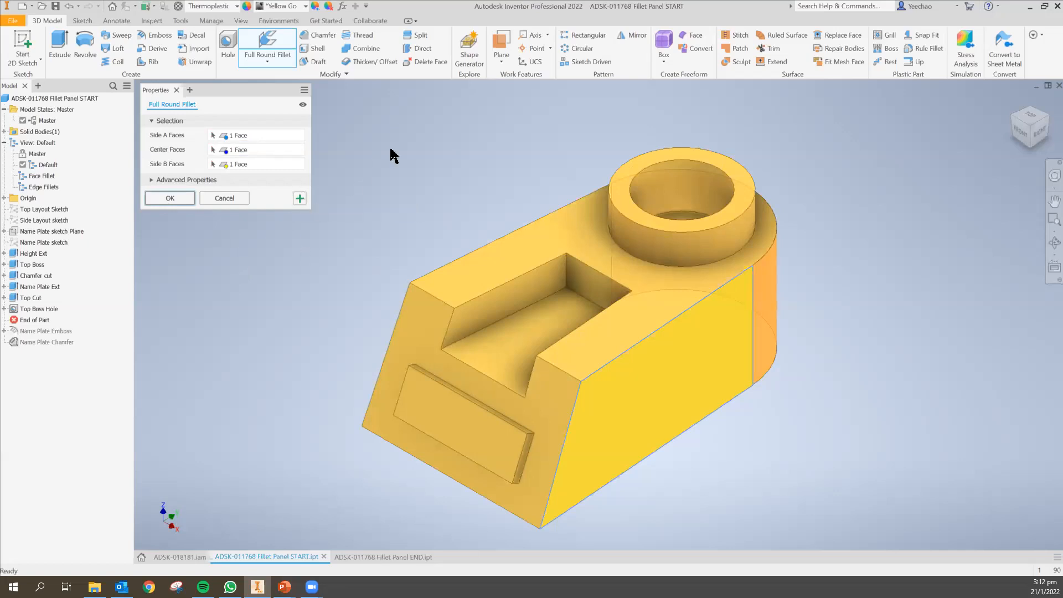
pyautogui.rightClick(409, 128)
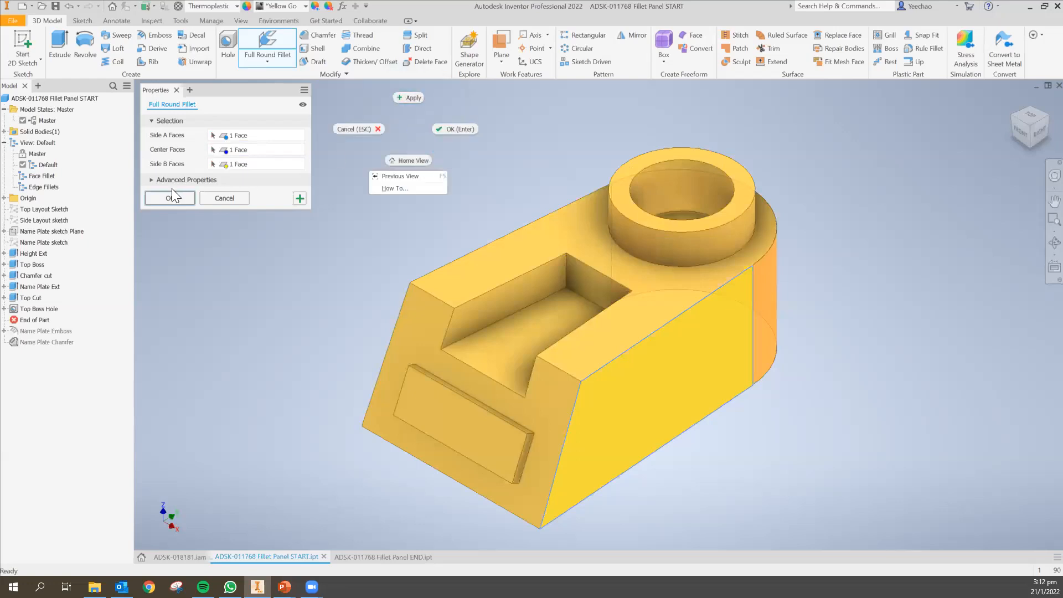
pyautogui.click(458, 129)
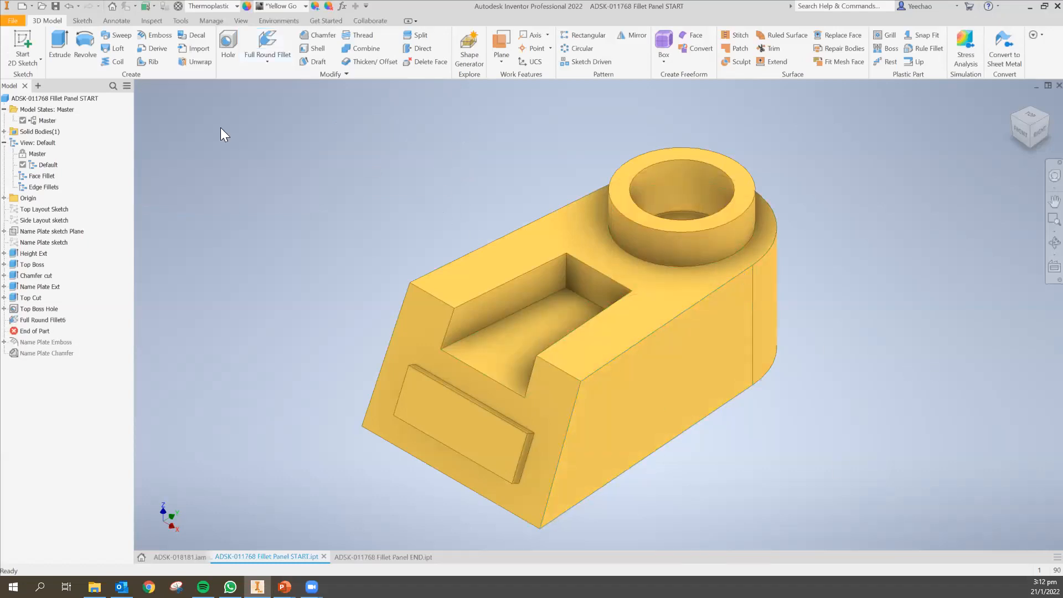
# Add a 2 mm face fillet between the block's top face and the cylindrical boss.
pyautogui.click(274, 64)
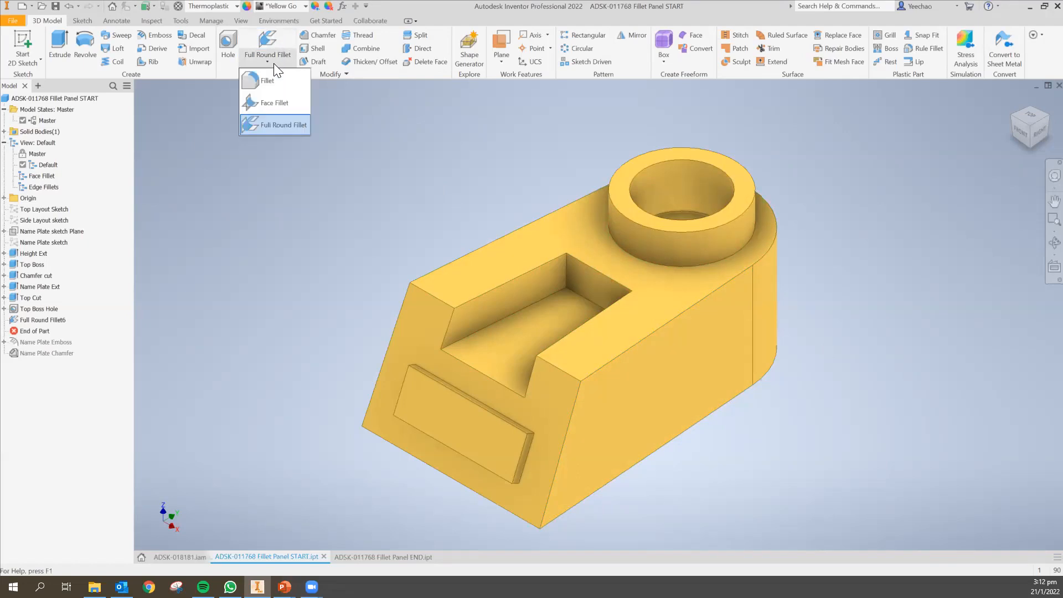
pyautogui.click(288, 106)
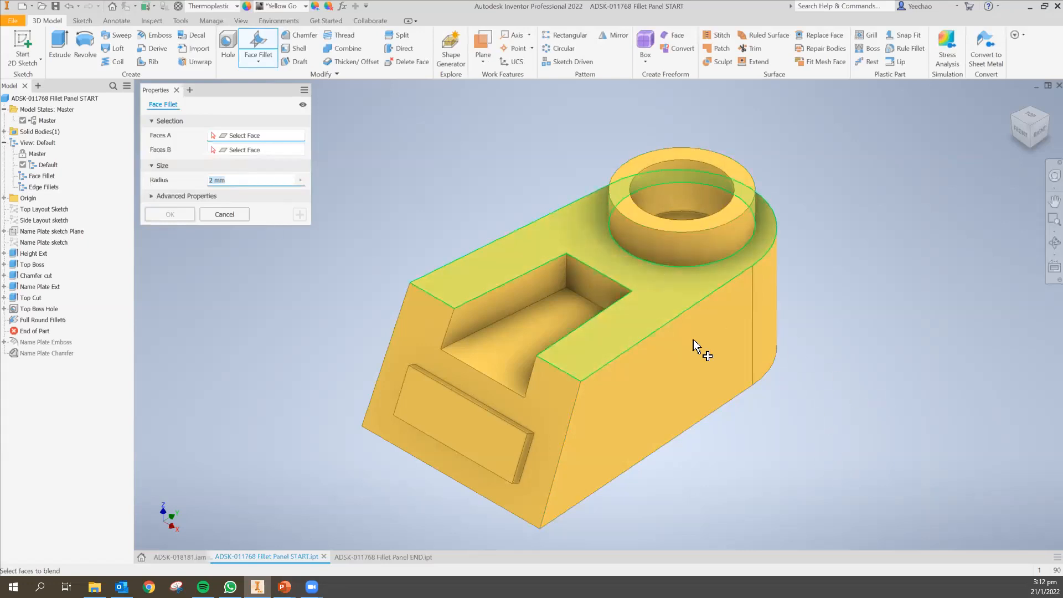
pyautogui.click(701, 249)
pyautogui.click(672, 290)
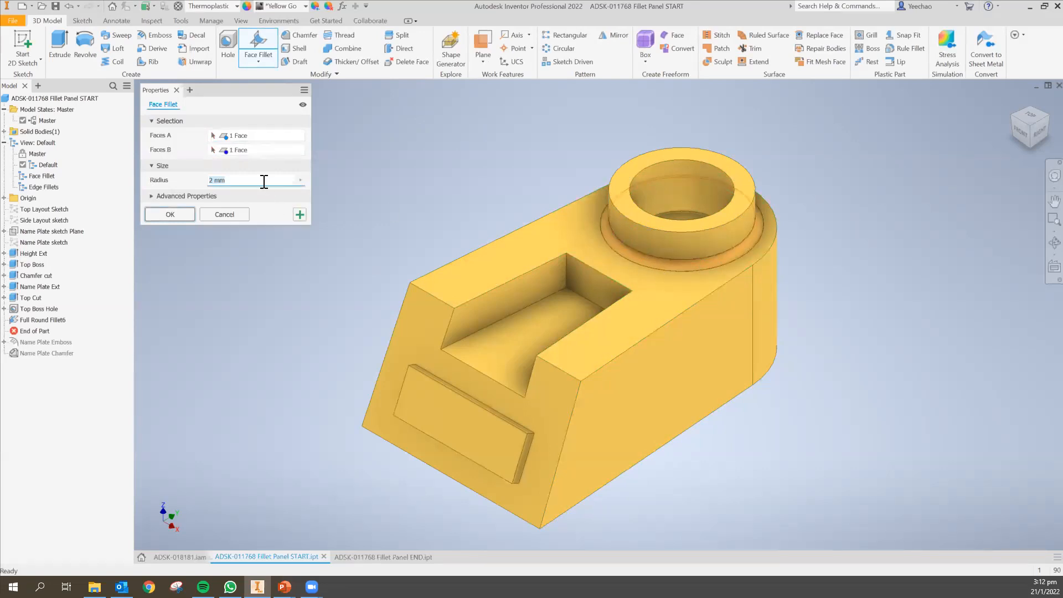
pyautogui.click(213, 179)
pyautogui.write('5mm')
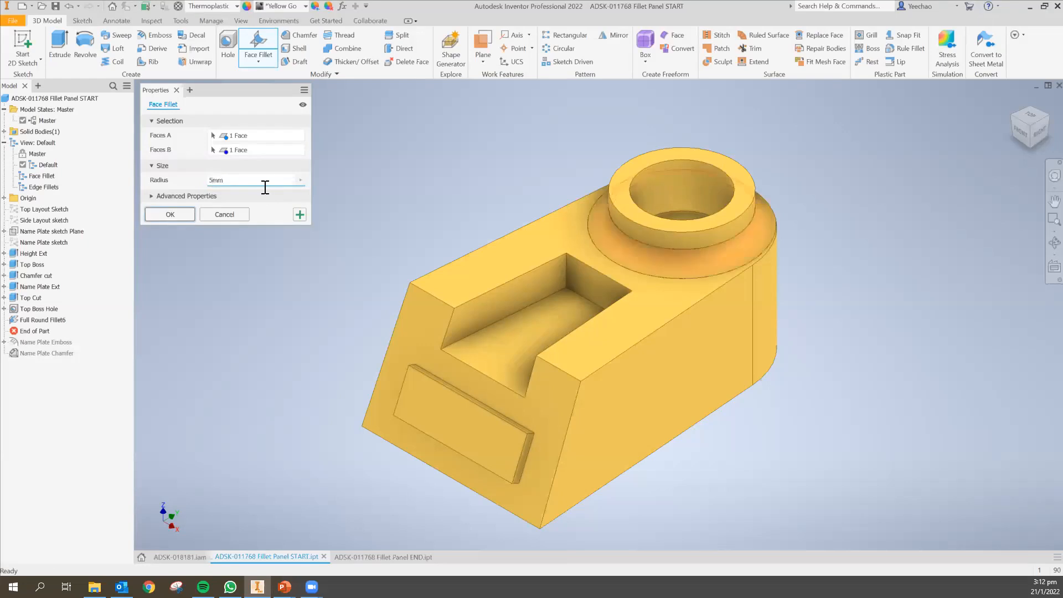
pyautogui.click(213, 180)
pyautogui.press('BackSpace')
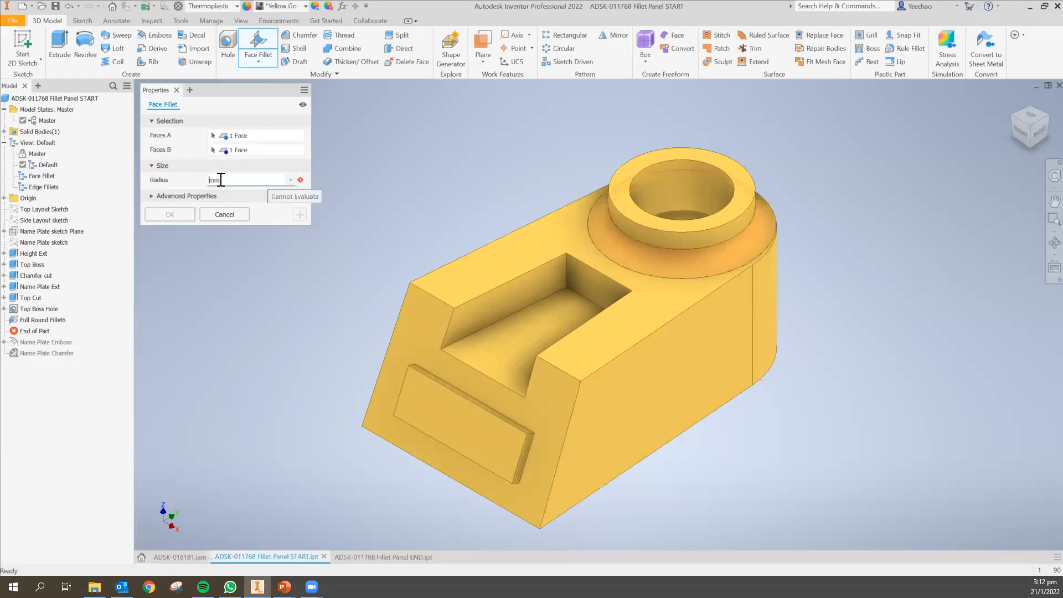
pyautogui.write('2')
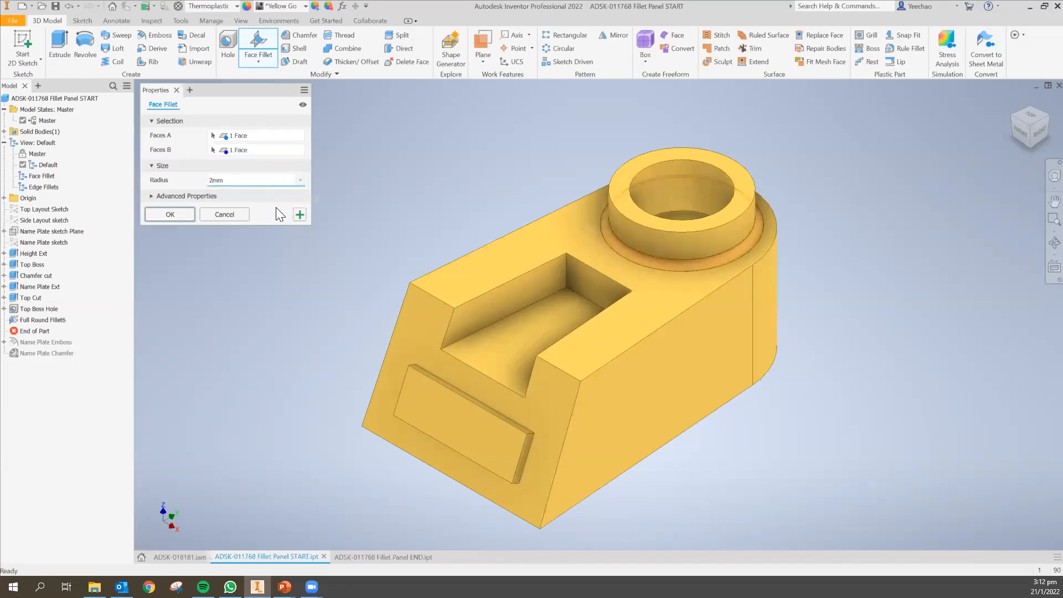
pyautogui.click(170, 215)
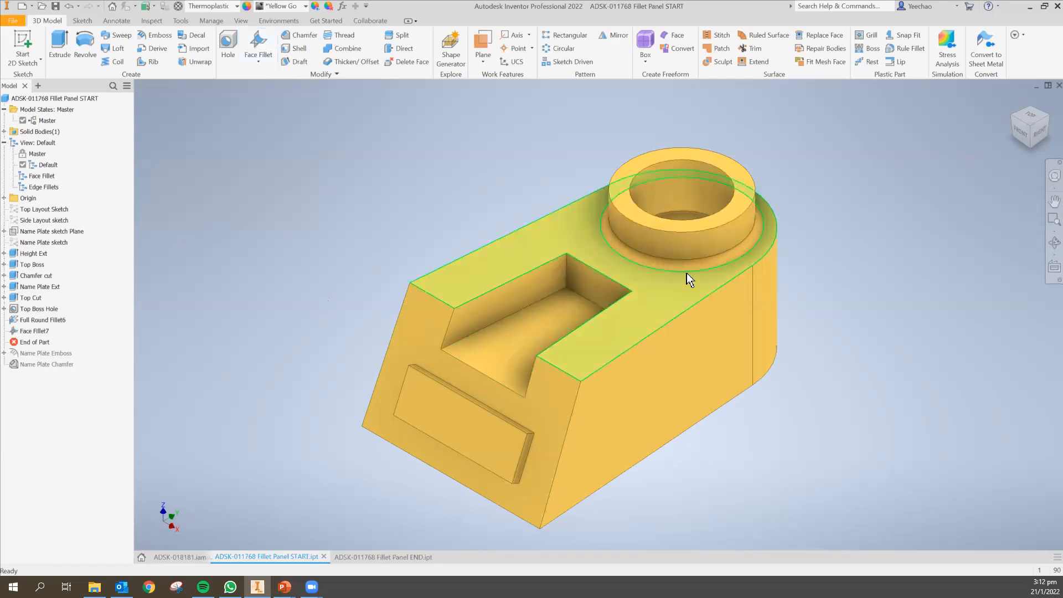
# Fillet all edges of the top cut pocket at 1.5 mm using feature selection priority.
pyautogui.click(258, 62)
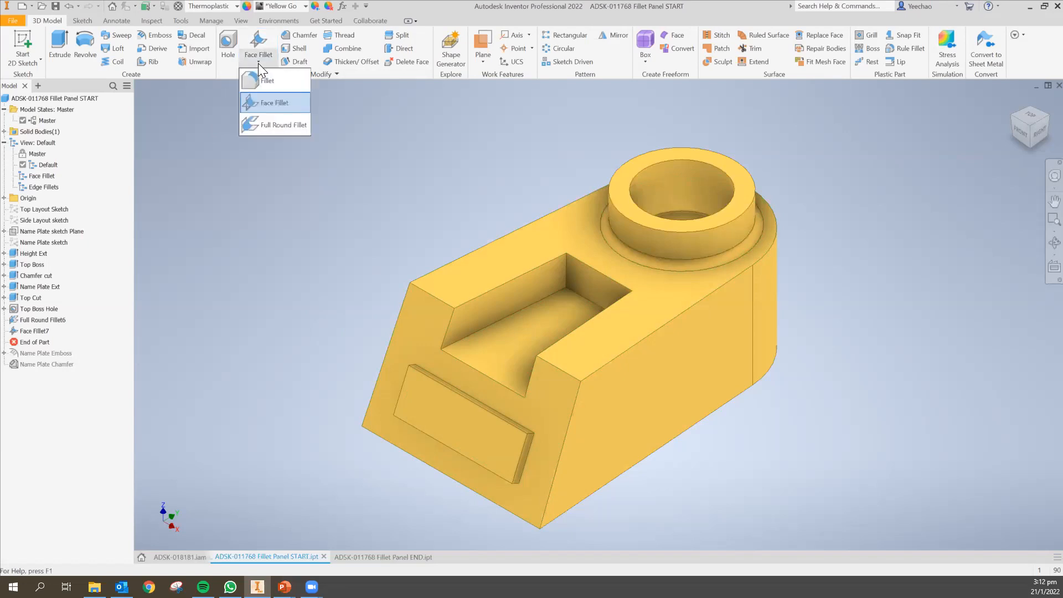
pyautogui.click(282, 82)
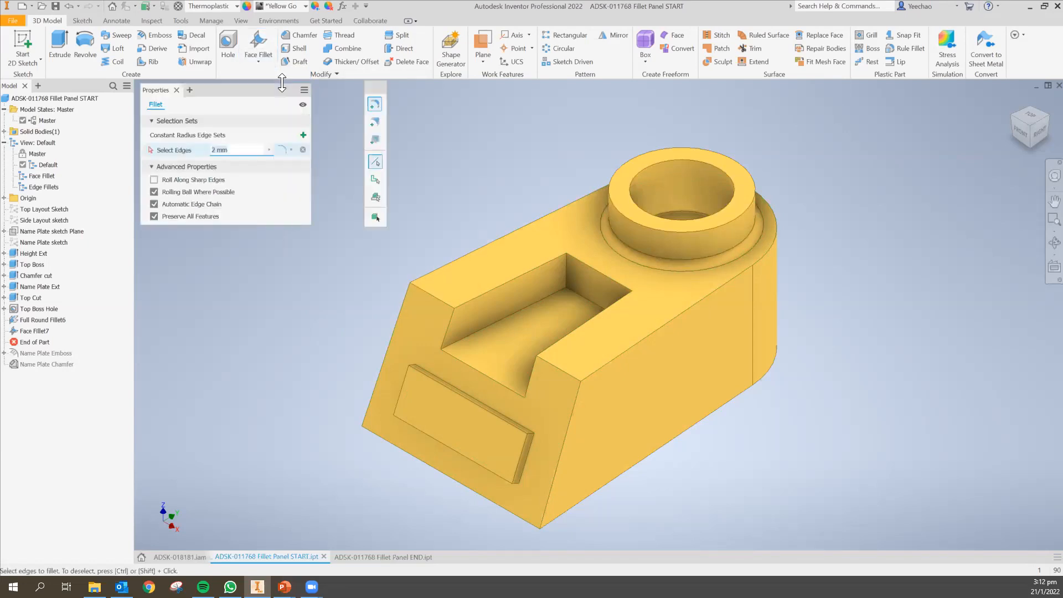
pyautogui.moveTo(254, 89); pyautogui.dragTo(252, 85)
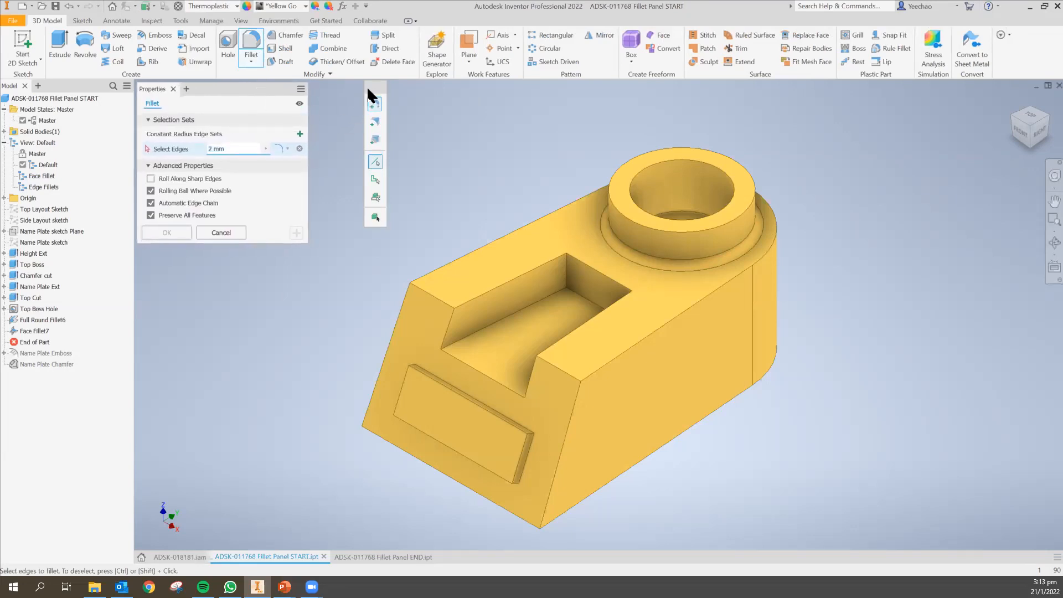
pyautogui.moveTo(368, 90); pyautogui.dragTo(315, 92)
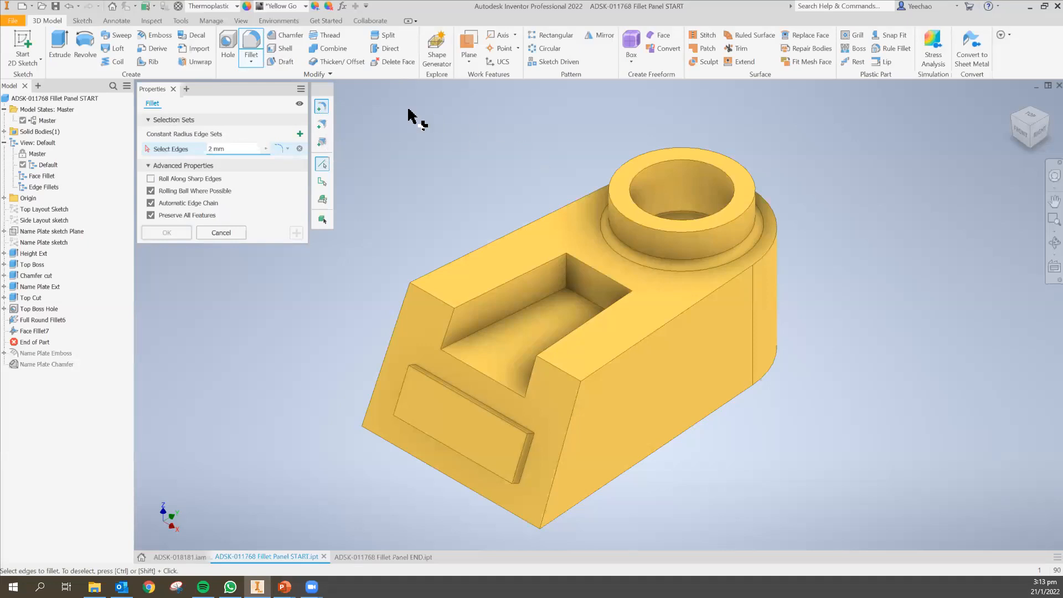
pyautogui.click(321, 182)
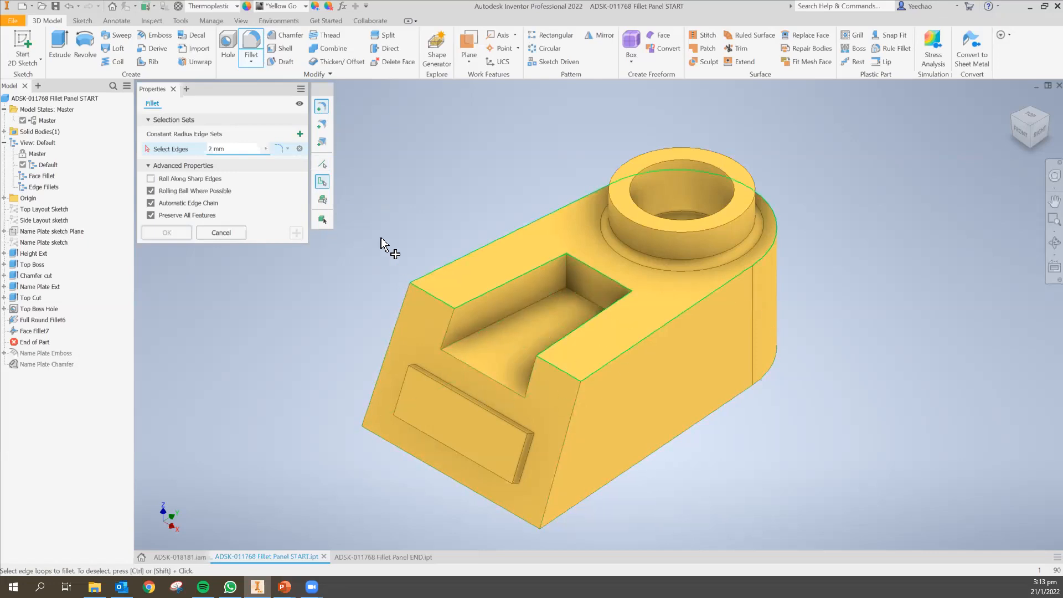
pyautogui.click(322, 199)
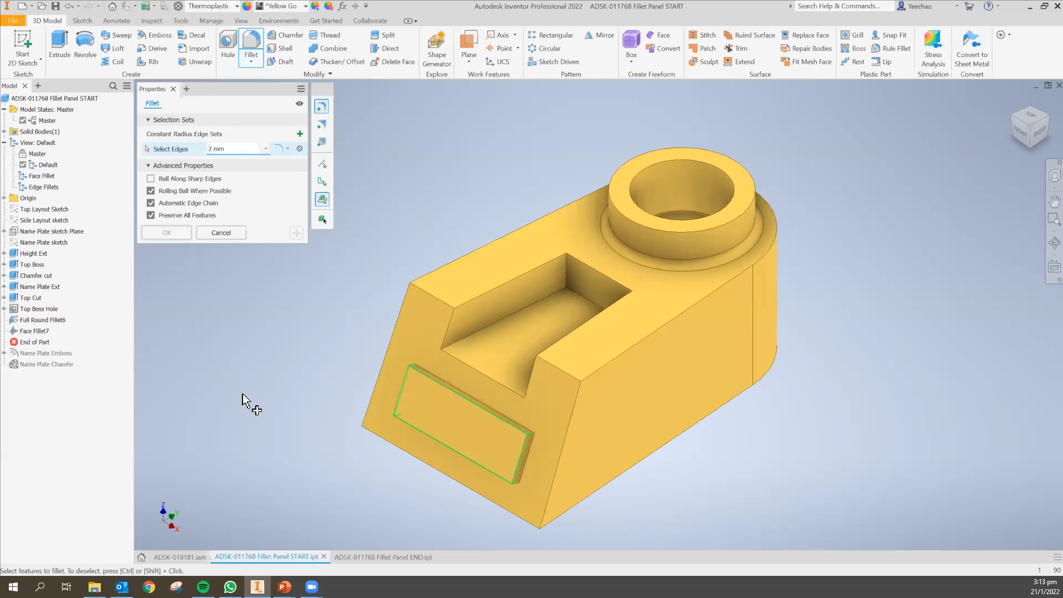
pyautogui.click(509, 331)
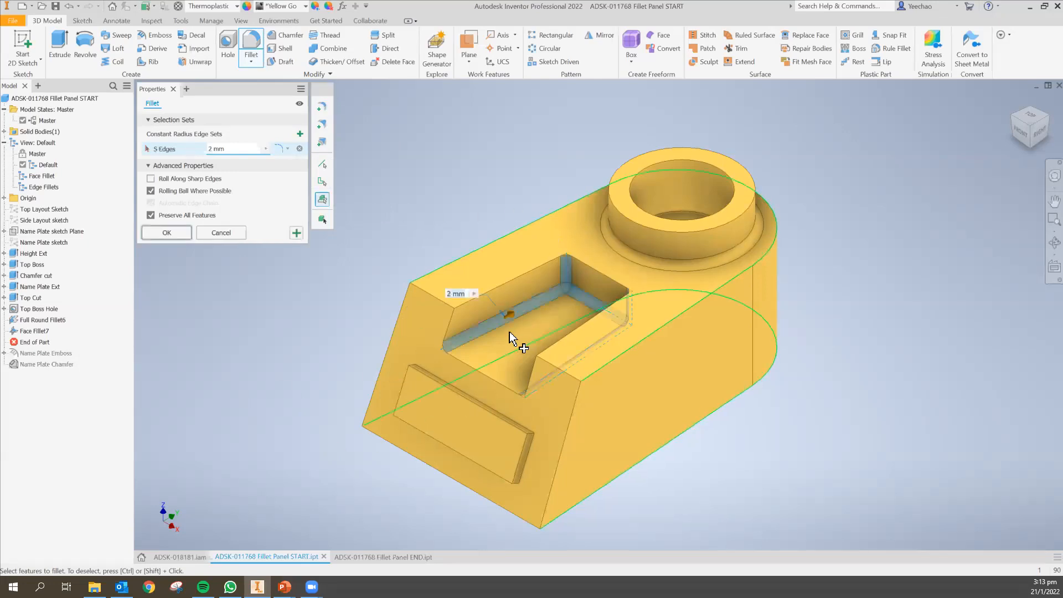
pyautogui.moveTo(511, 314); pyautogui.dragTo(515, 321)
pyautogui.write('1.5')
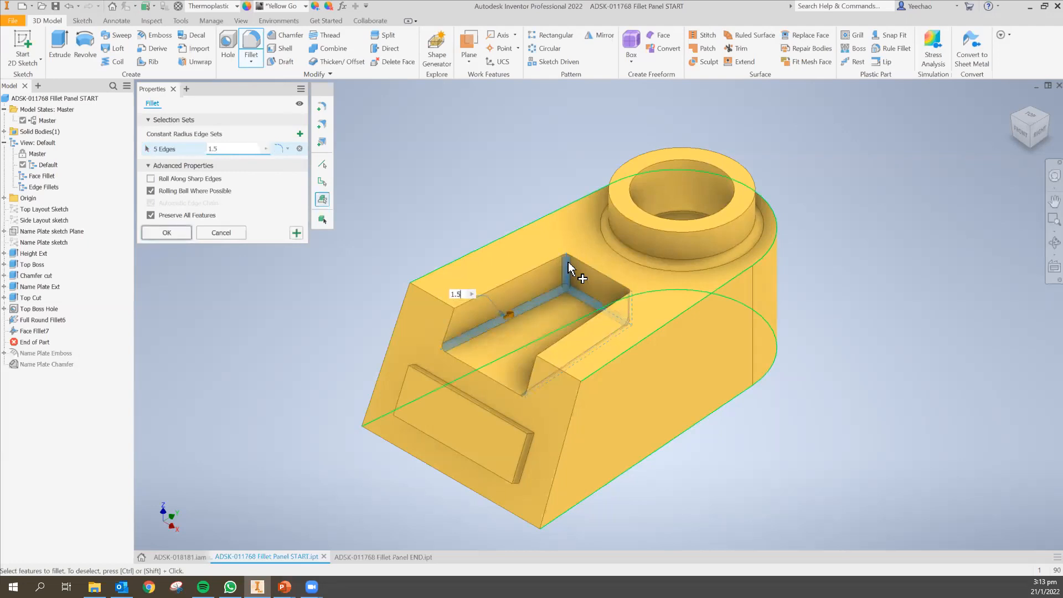
pyautogui.click(167, 232)
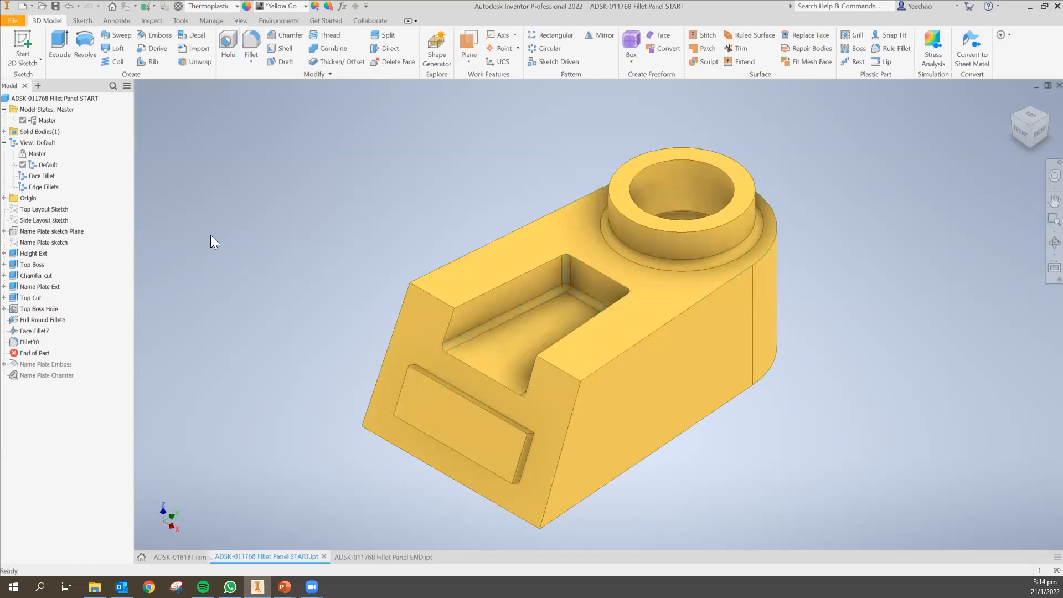
# Fillet the top pocket's rim edge loop at 1 mm using loop selection priority, after comparing with the END part.
pyautogui.click(247, 61)
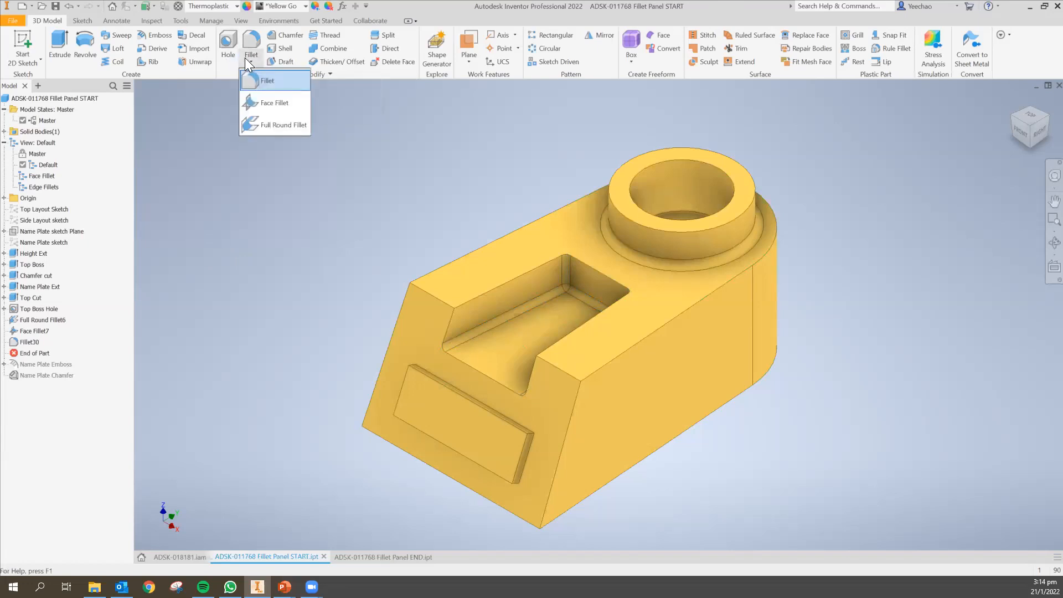
pyautogui.click(259, 79)
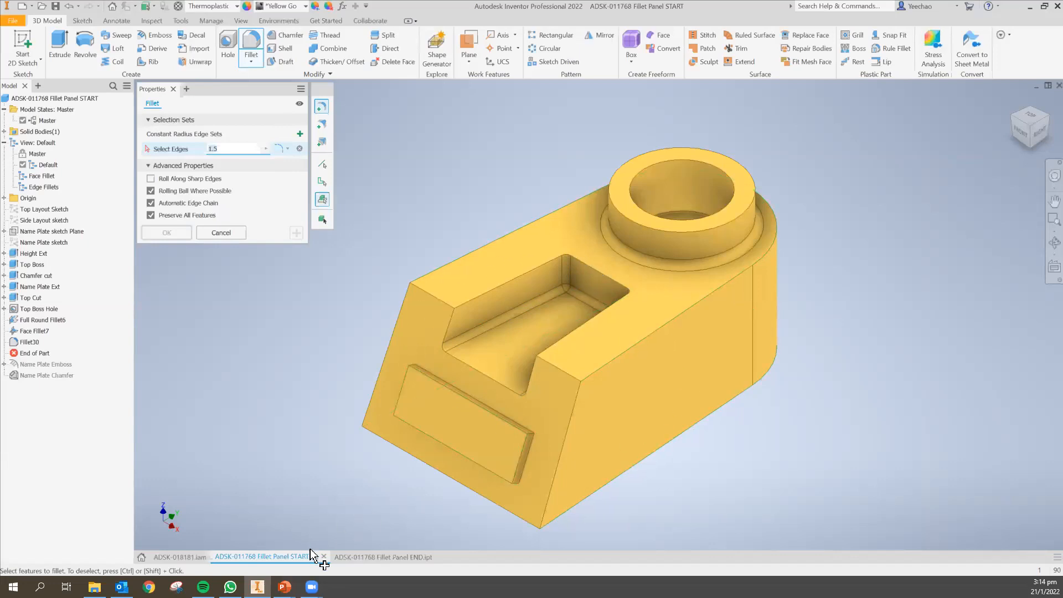
pyautogui.click(377, 556)
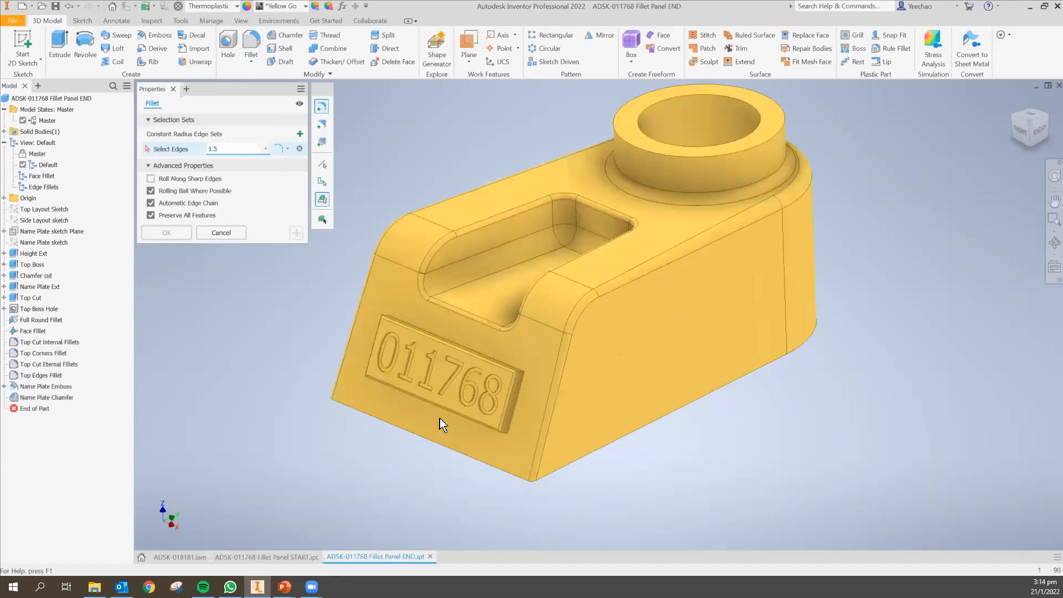
pyautogui.click(283, 553)
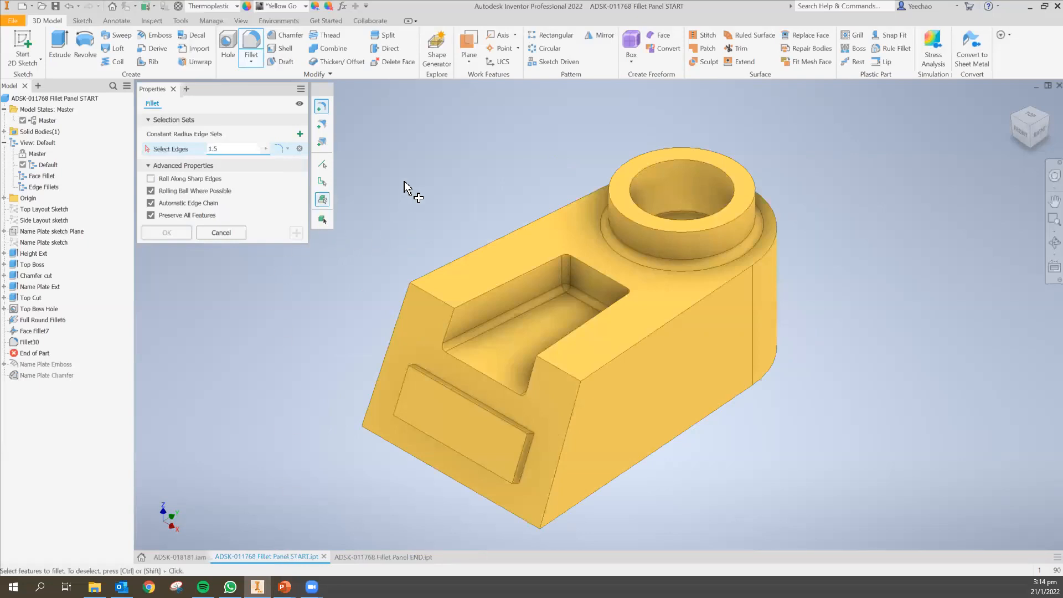
pyautogui.click(322, 182)
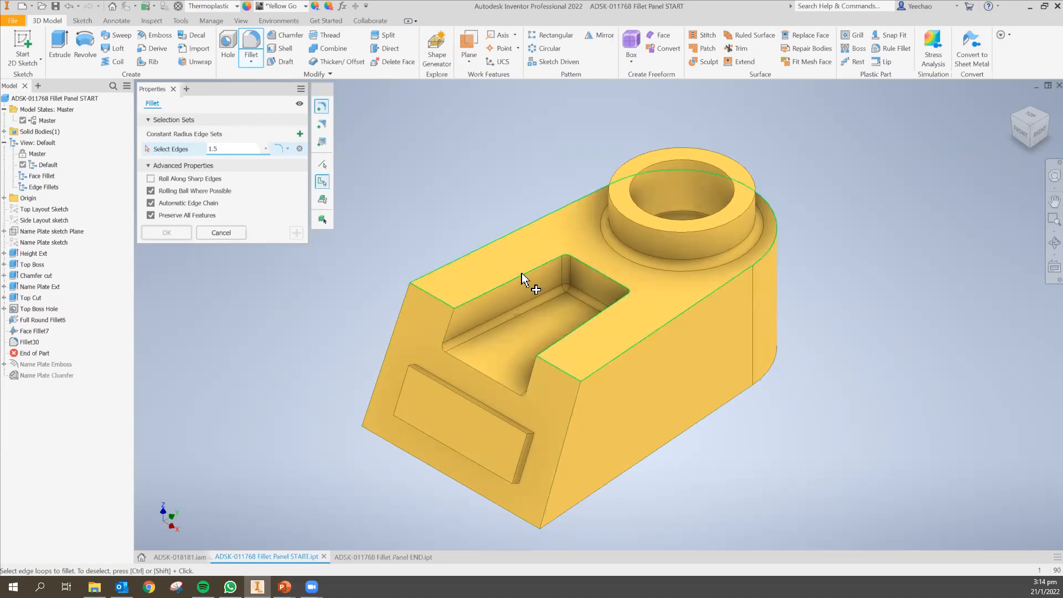
pyautogui.click(450, 326)
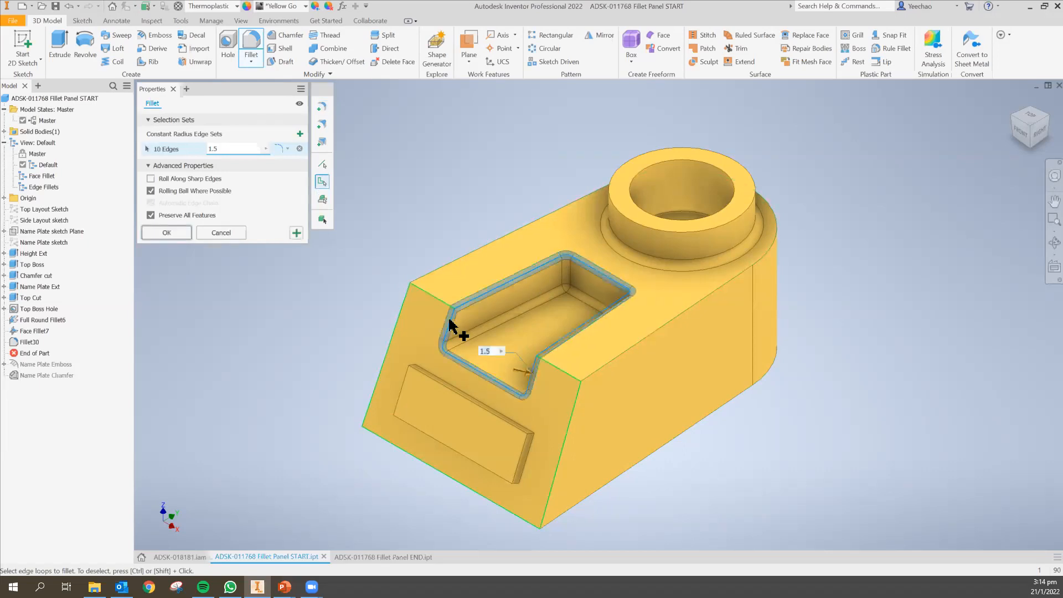
pyautogui.write('8')
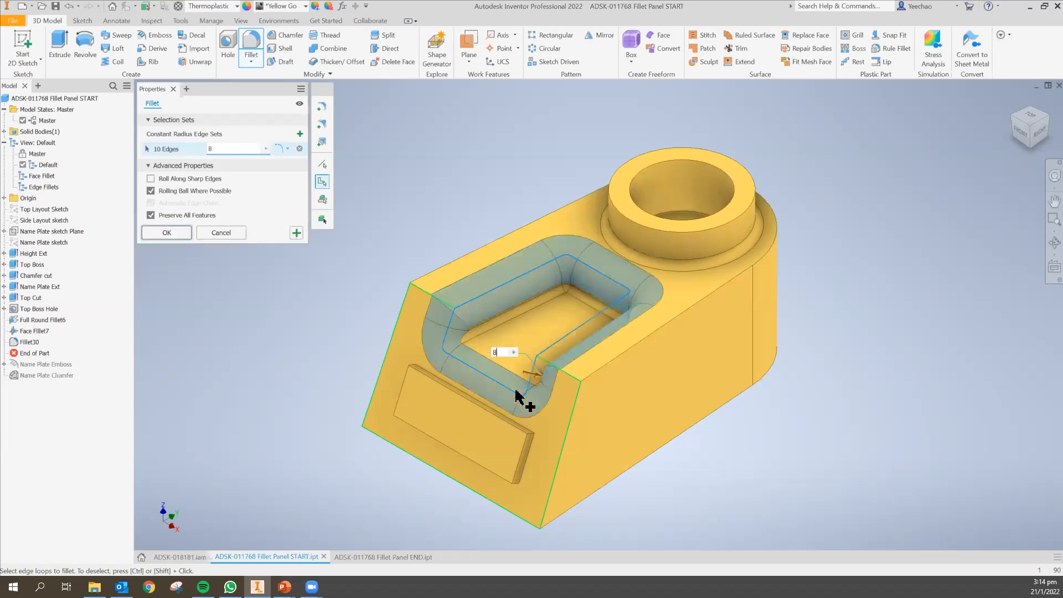
pyautogui.press('BackSpace')
pyautogui.write('1')
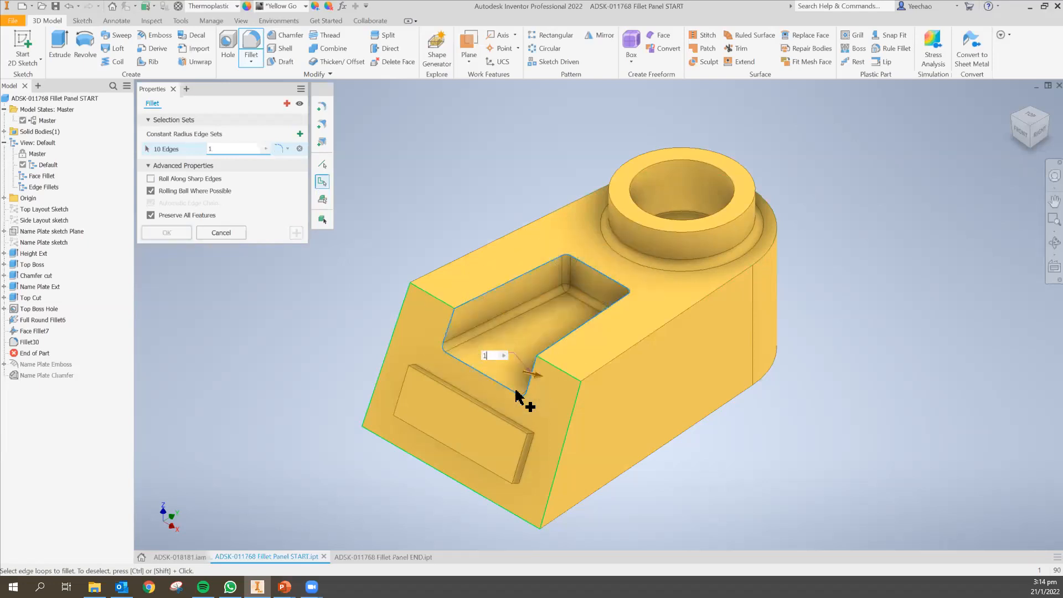
pyautogui.press('BackSpace')
pyautogui.write('3')
pyautogui.press('BackSpace')
pyautogui.write('1')
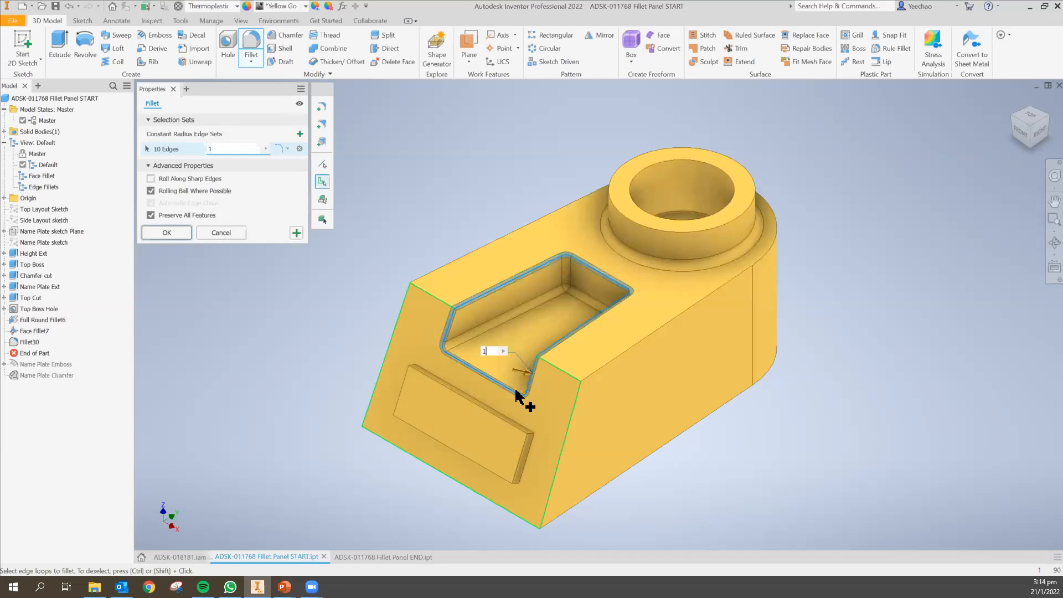
pyautogui.press('Return')
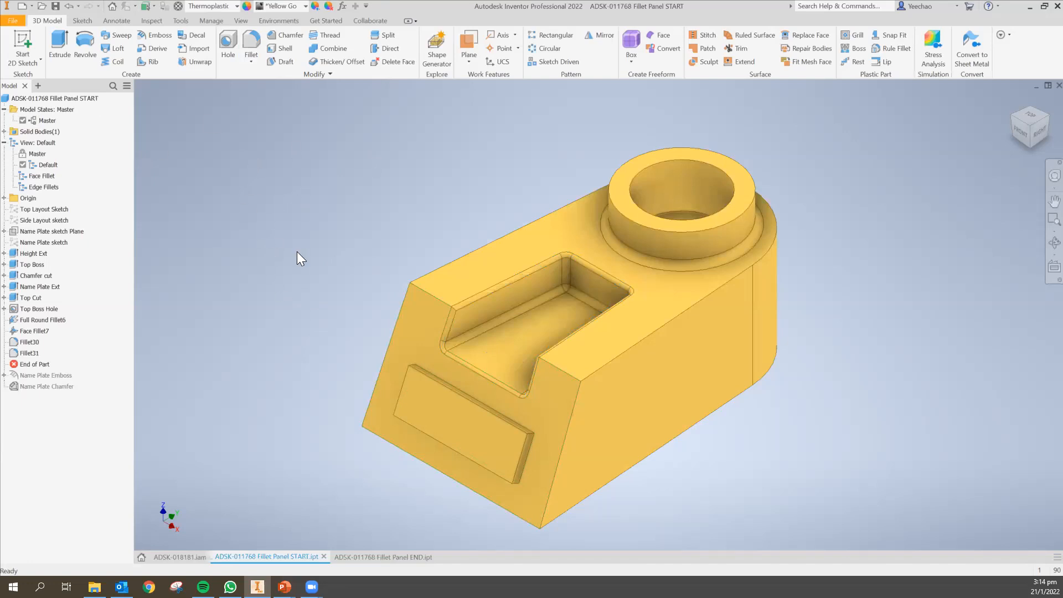
pyautogui.click(248, 62)
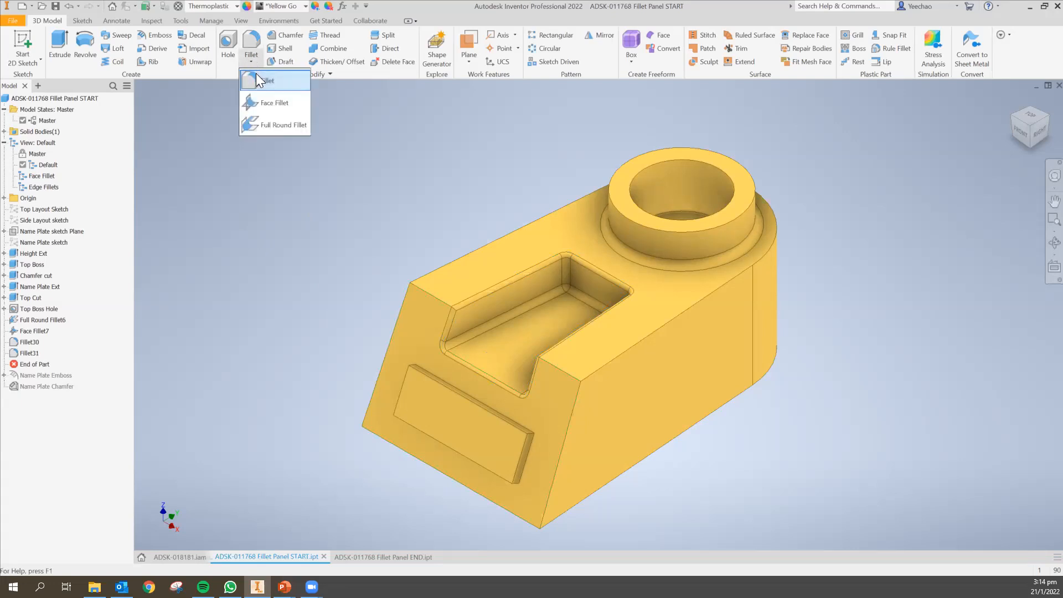
pyautogui.click(256, 77)
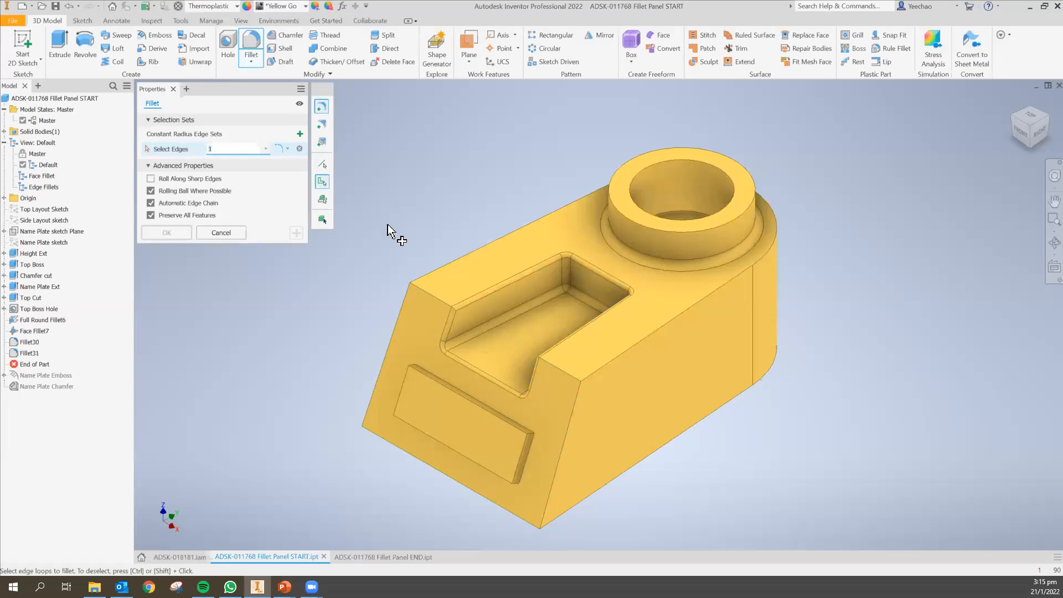
pyautogui.click(324, 163)
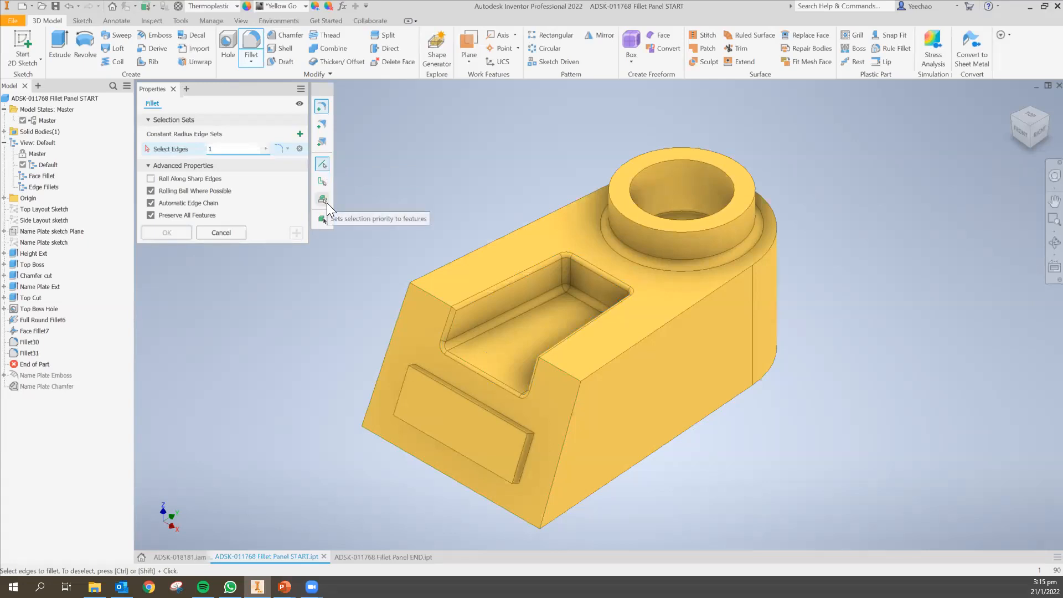
pyautogui.click(324, 202)
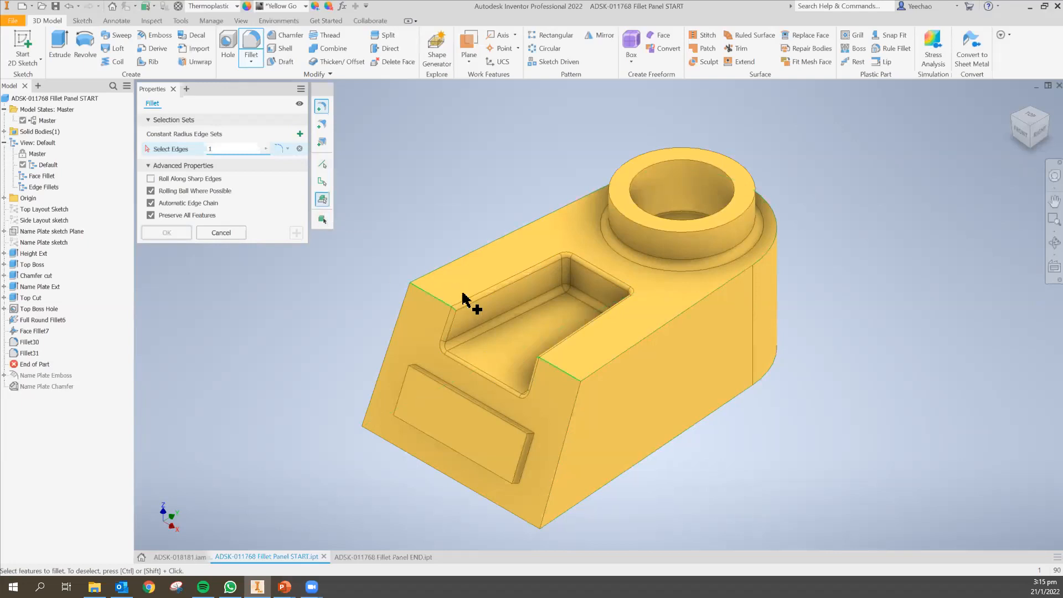
pyautogui.click(455, 275)
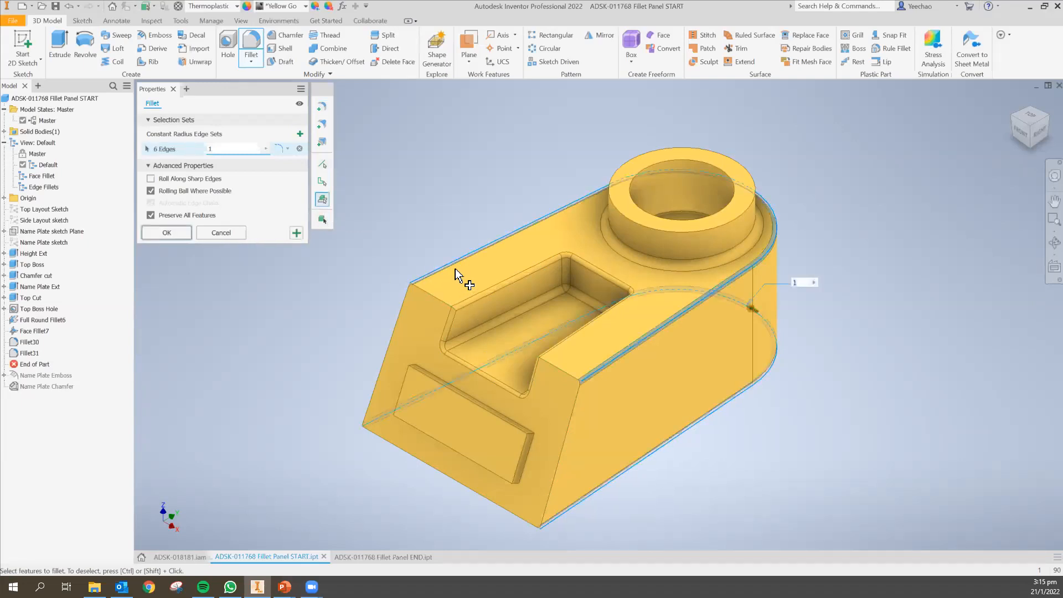
pyautogui.click(494, 289)
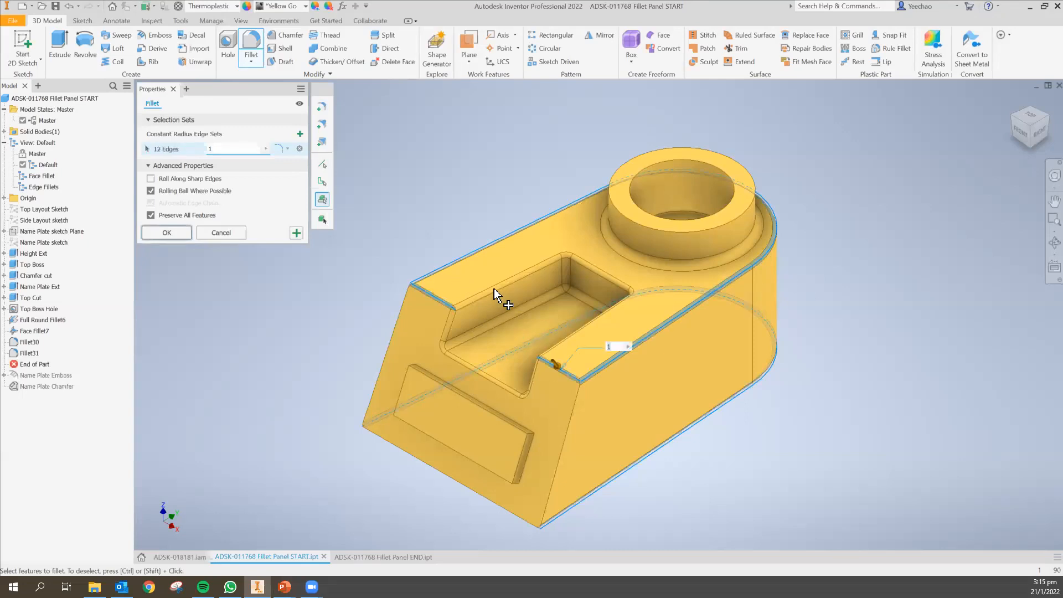
pyautogui.click(69, 6)
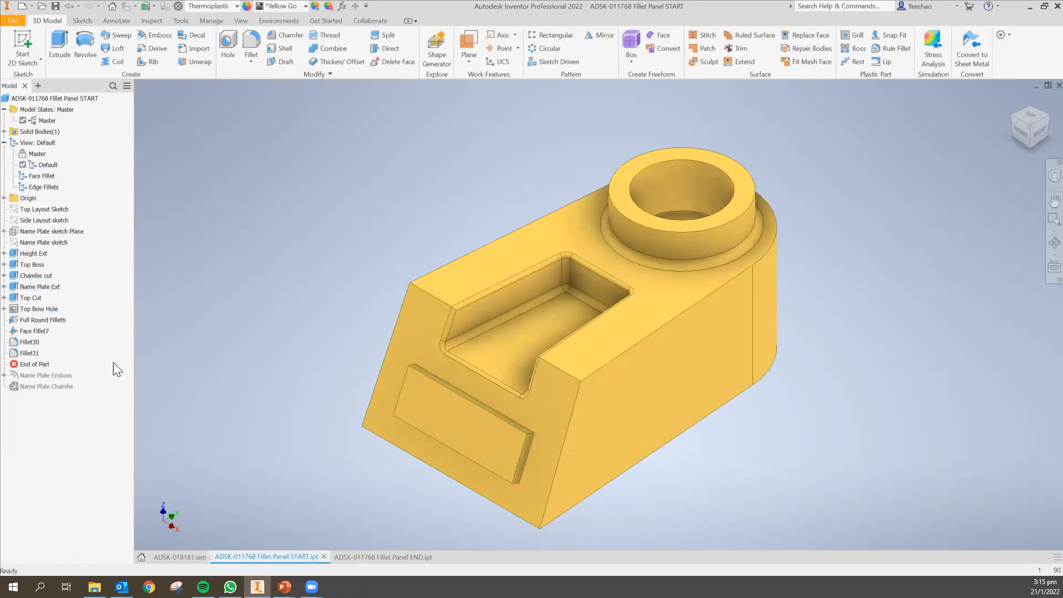
# Fillet the six edges where the top face meets the sloped chamfer faces at 2 mm.
pyautogui.click(251, 61)
pyautogui.click(266, 82)
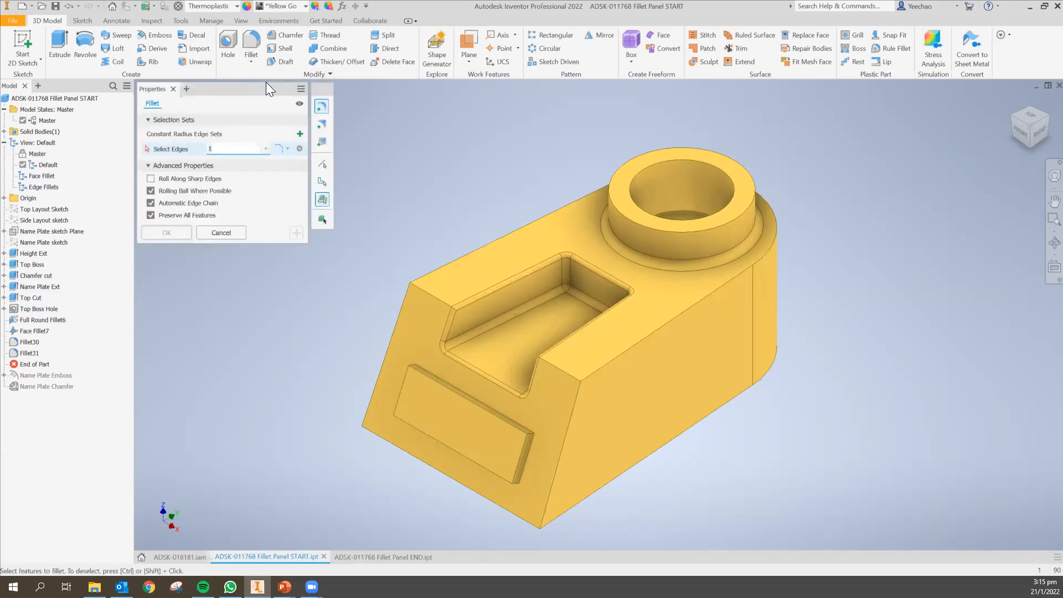
pyautogui.click(323, 165)
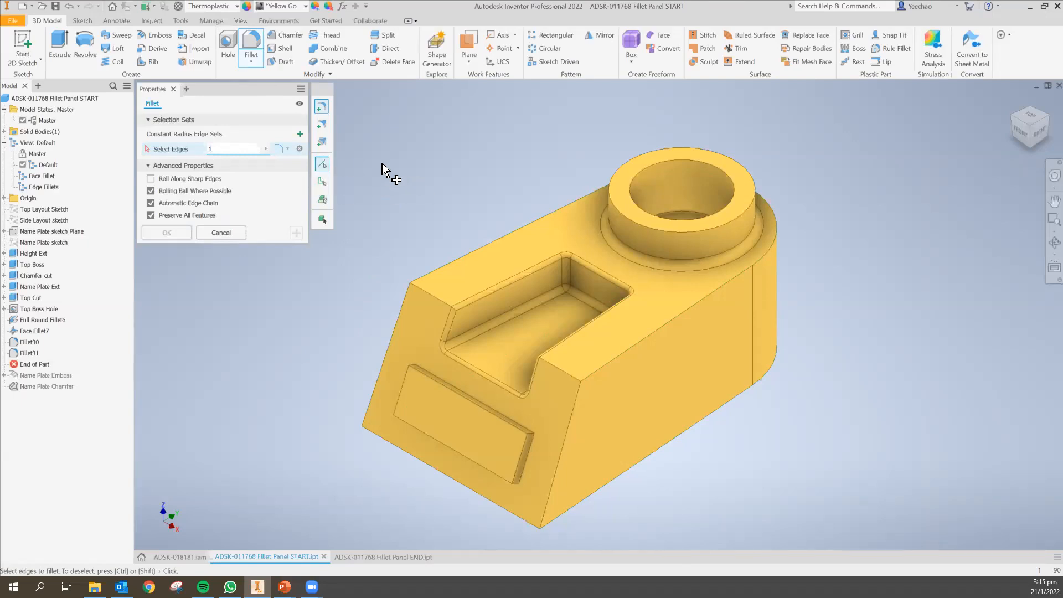
pyautogui.click(434, 301)
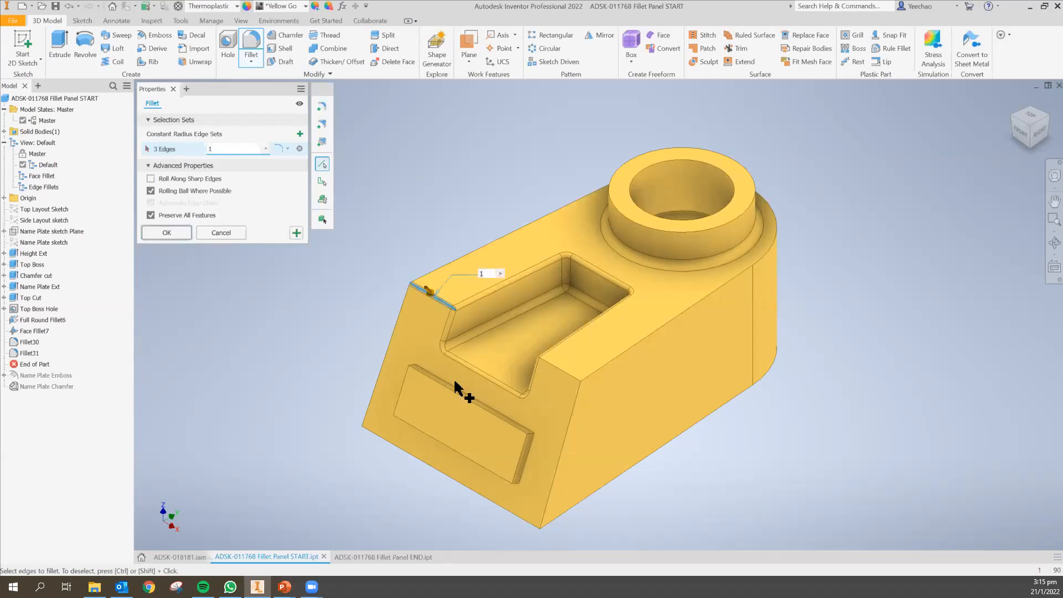
pyautogui.click(564, 371)
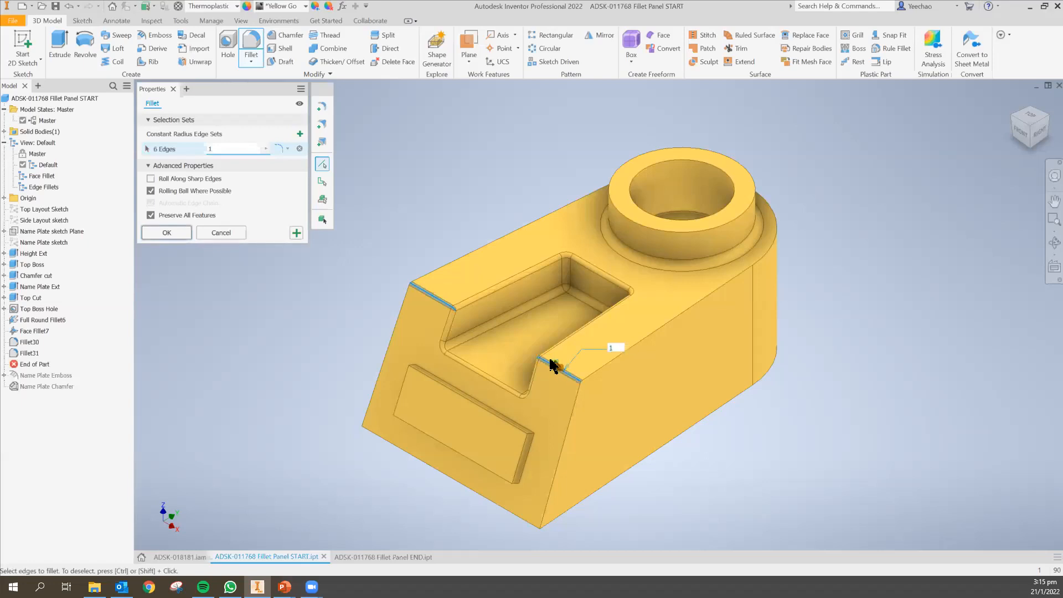
pyautogui.write('.5')
pyautogui.press('Return')
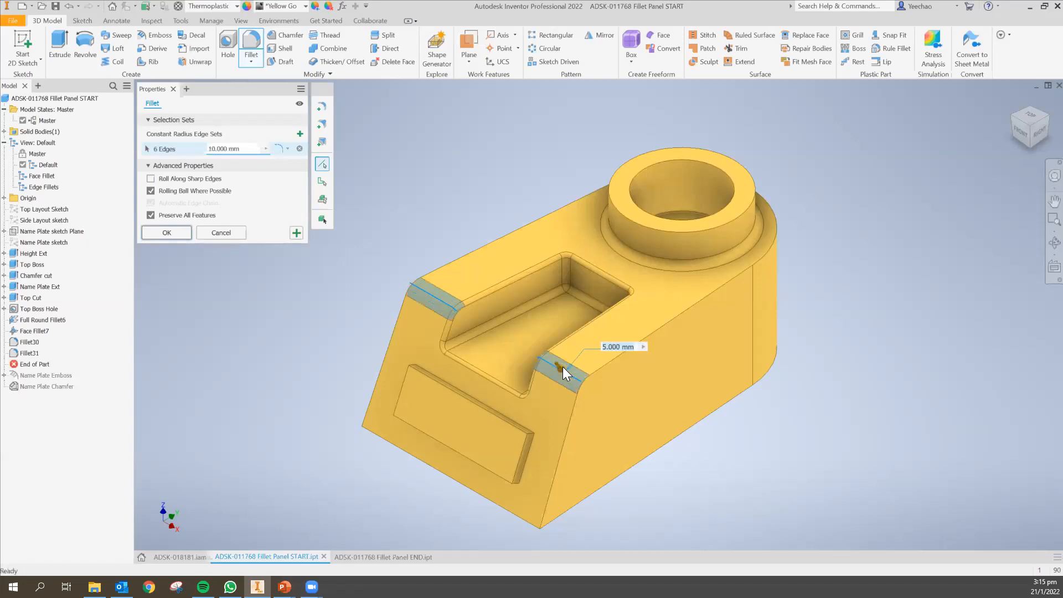
pyautogui.moveTo(564, 367); pyautogui.dragTo(555, 365)
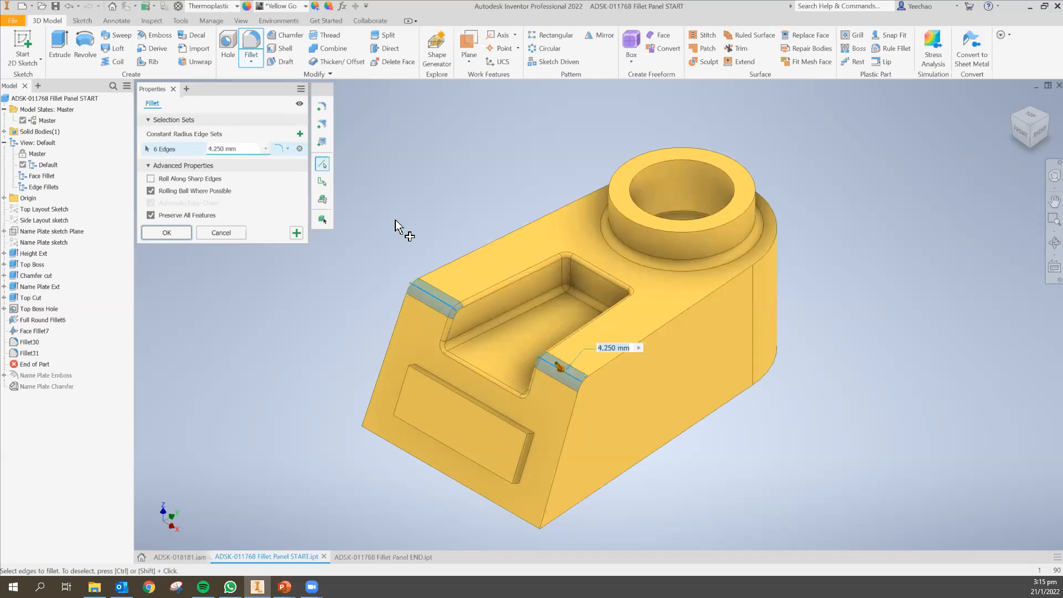
pyautogui.doubleClick(255, 152)
pyautogui.press('BackSpace')
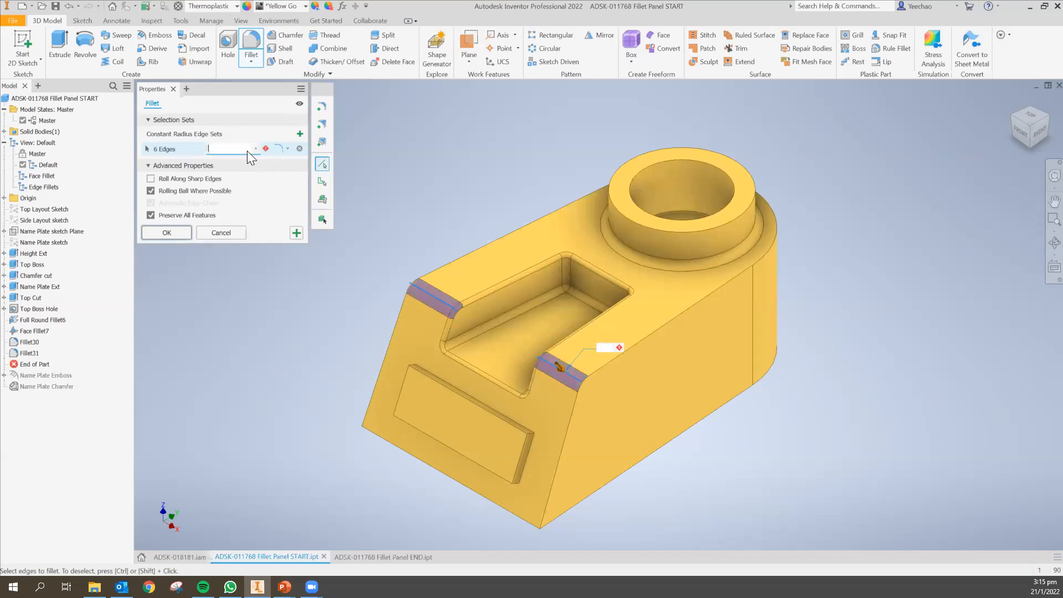
pyautogui.write('3')
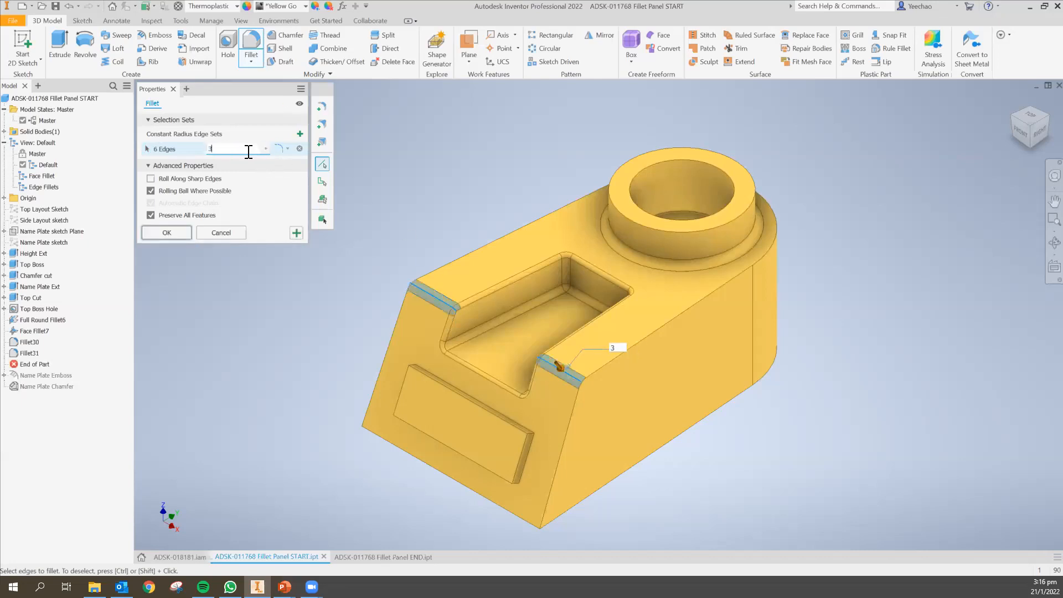
pyautogui.press('BackSpace')
pyautogui.write('2')
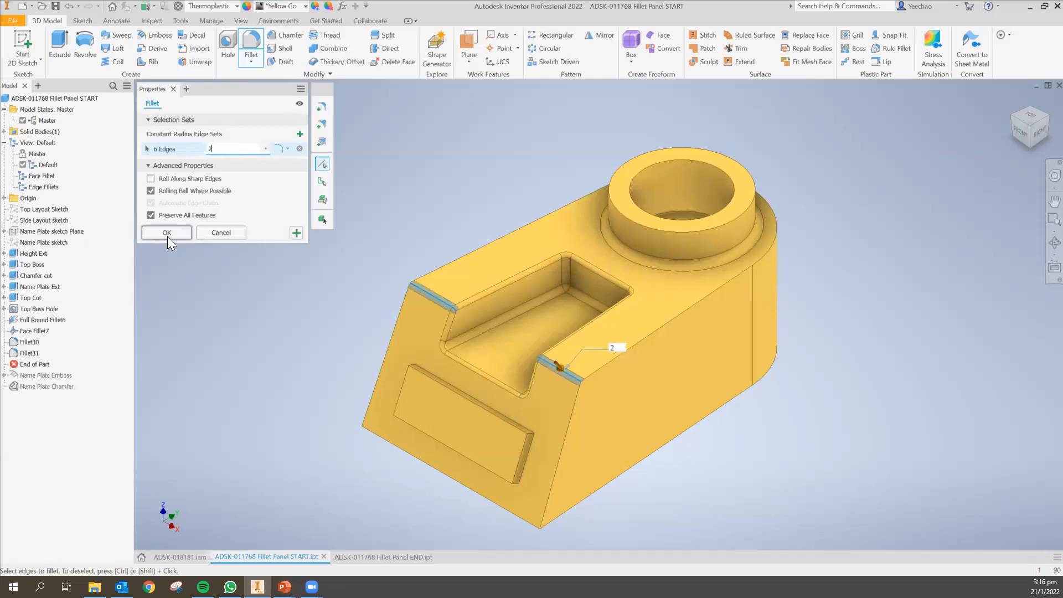
pyautogui.click(168, 236)
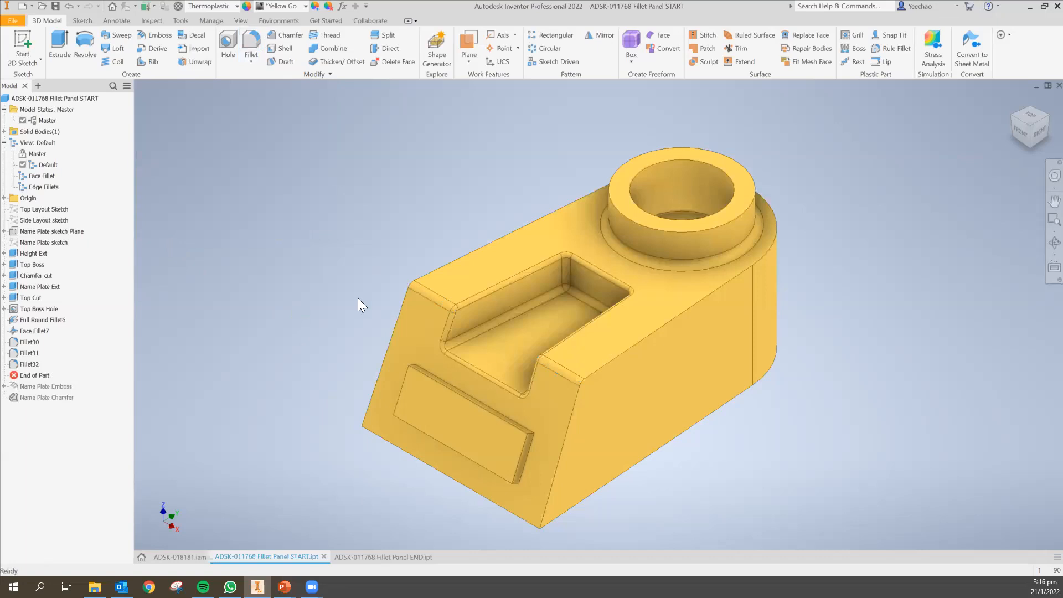
# Start a variable radius fillet along the top face's outer edge chain and add a radius point at position 0.5.
pyautogui.click(258, 61)
pyautogui.click(271, 83)
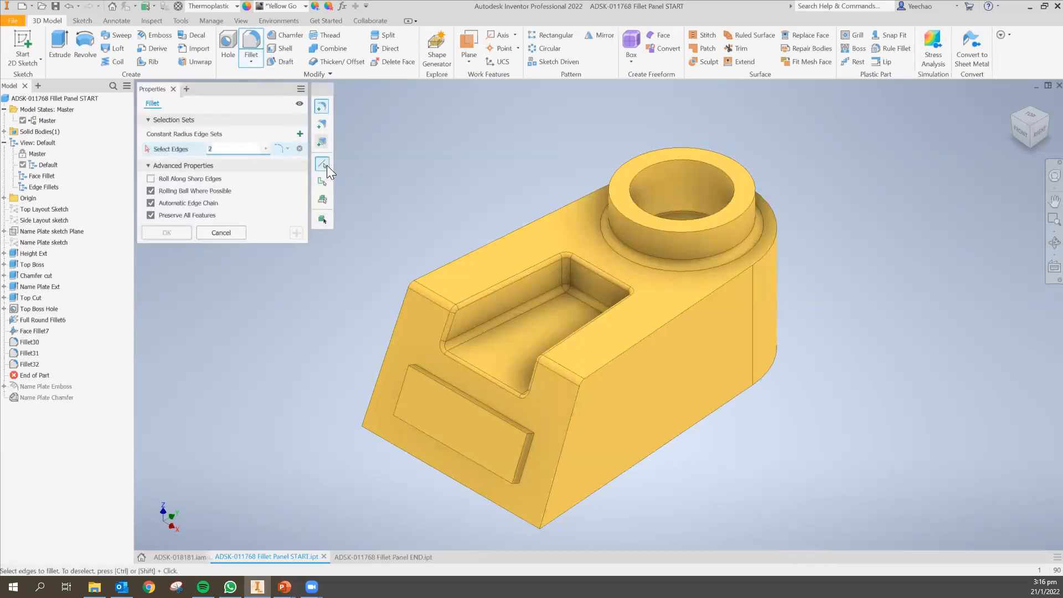
pyautogui.click(321, 127)
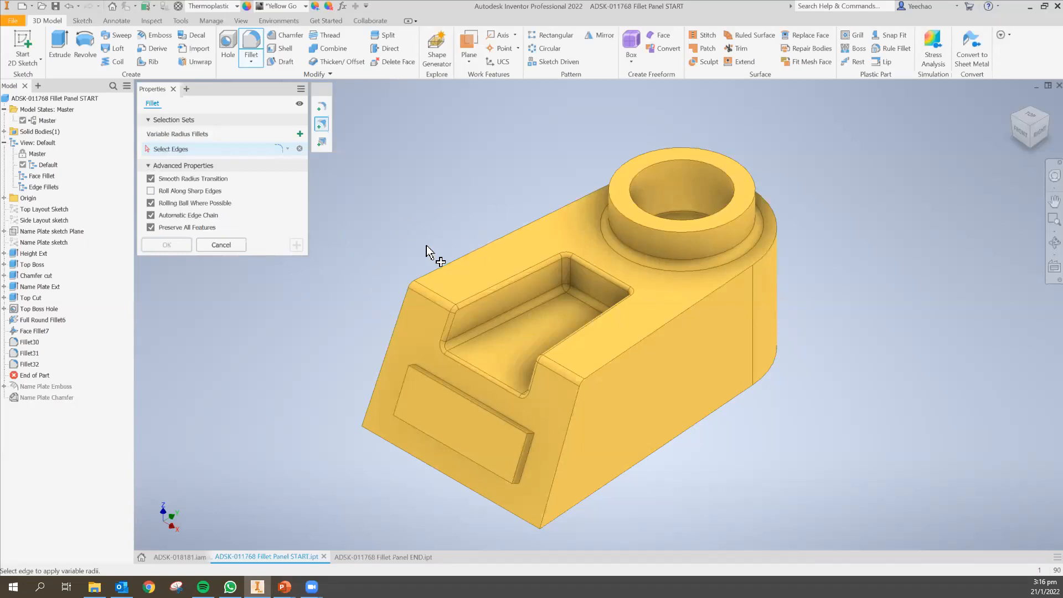
pyautogui.click(461, 257)
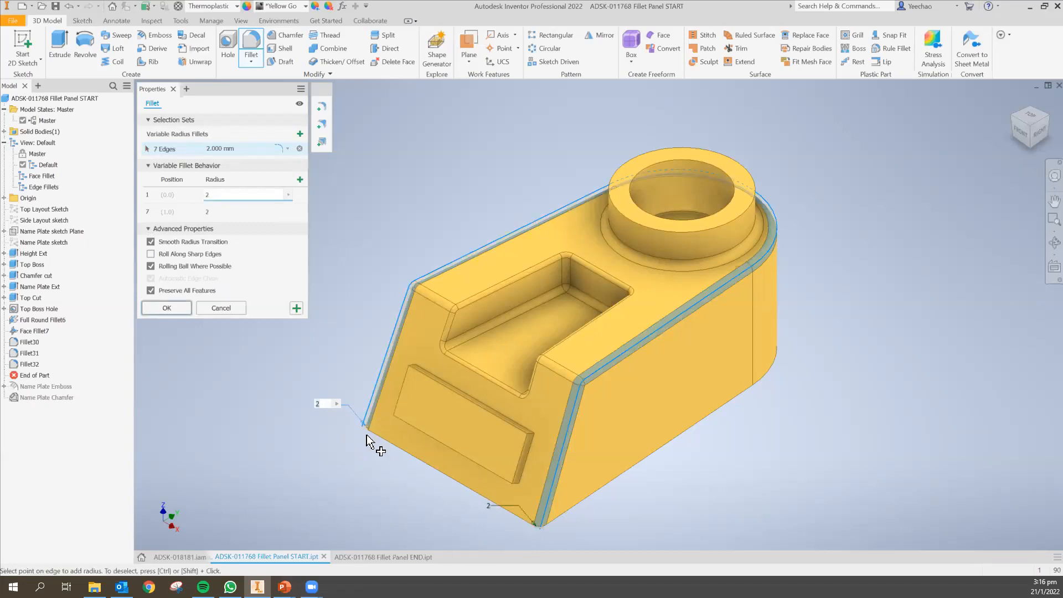
pyautogui.keyDown('shift'); pyautogui.moveTo(713, 345); pyautogui.dragTo(682, 361, button='middle'); pyautogui.keyUp('shift')
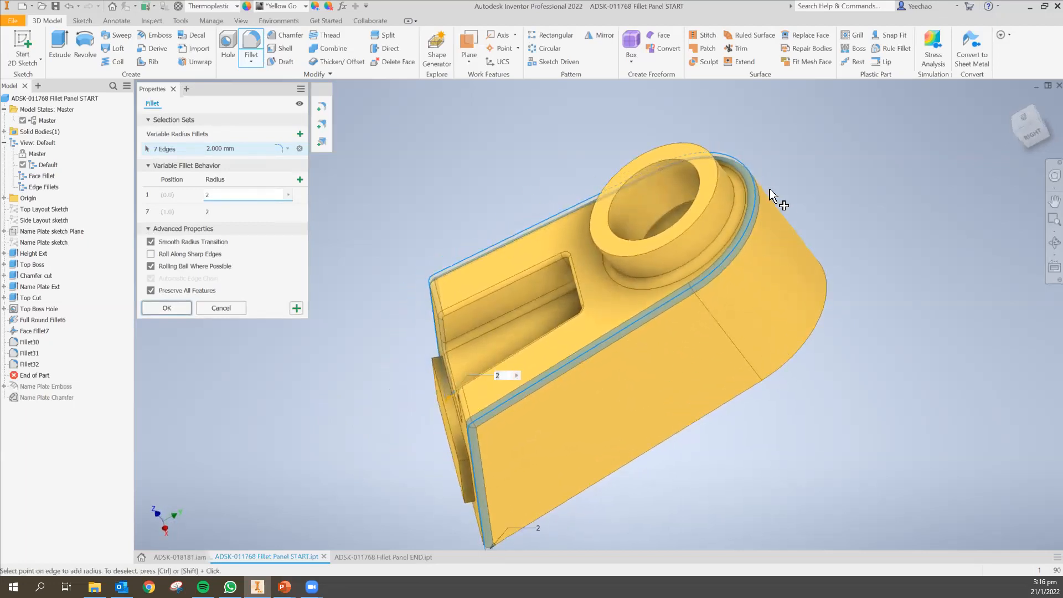
pyautogui.click(755, 181)
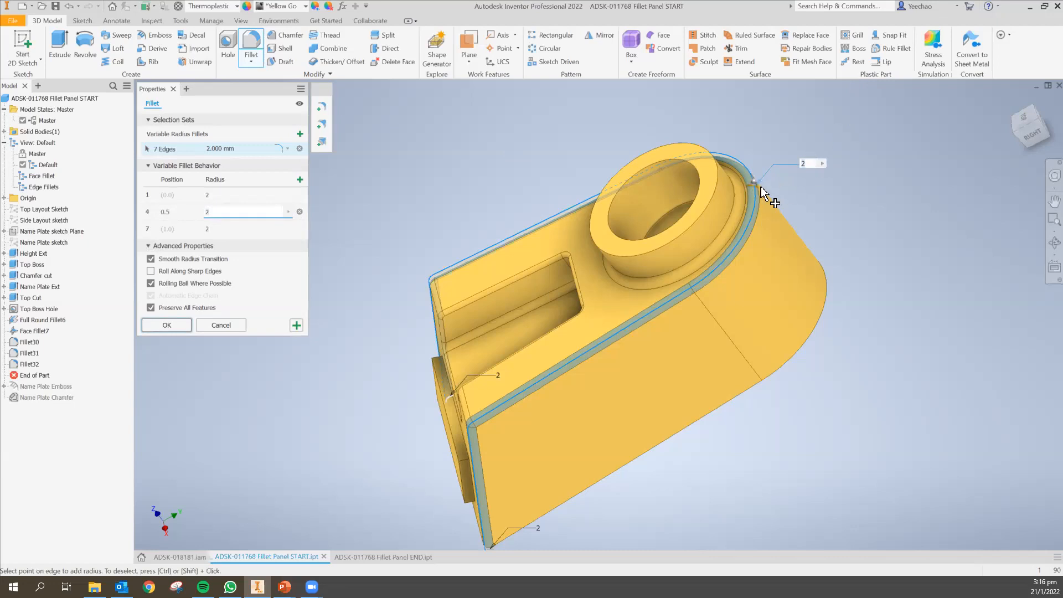
# Try radii of 8 mm and then 3 mm at the variable fillet's 0.5 radius point.
pyautogui.write('8')
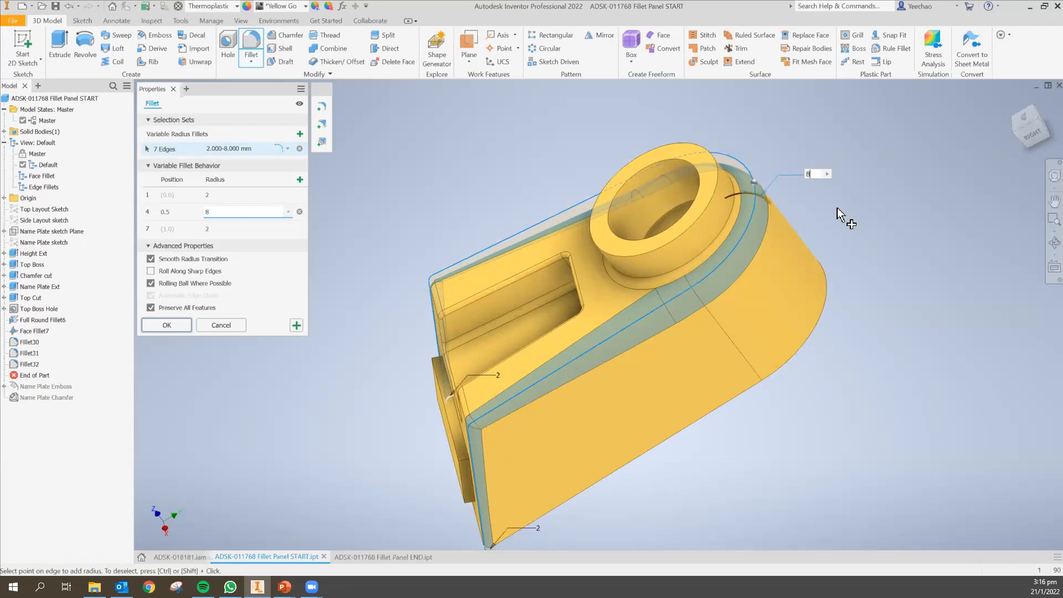
pyautogui.press('BackSpace')
pyautogui.write('3')
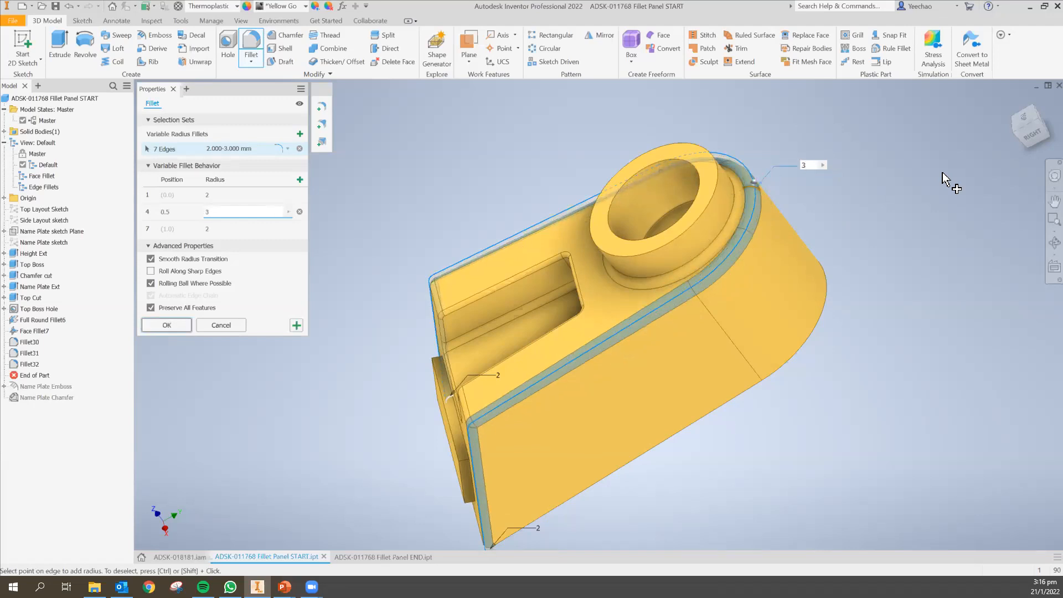
pyautogui.press('BackSpace')
# Set the variable fillet's start and end radii to 1 mm and its 0.5 point radius to 1.5 mm, then finish it.
pyautogui.click(219, 195)
pyautogui.press('BackSpace')
pyautogui.write('1')
pyautogui.click(230, 232)
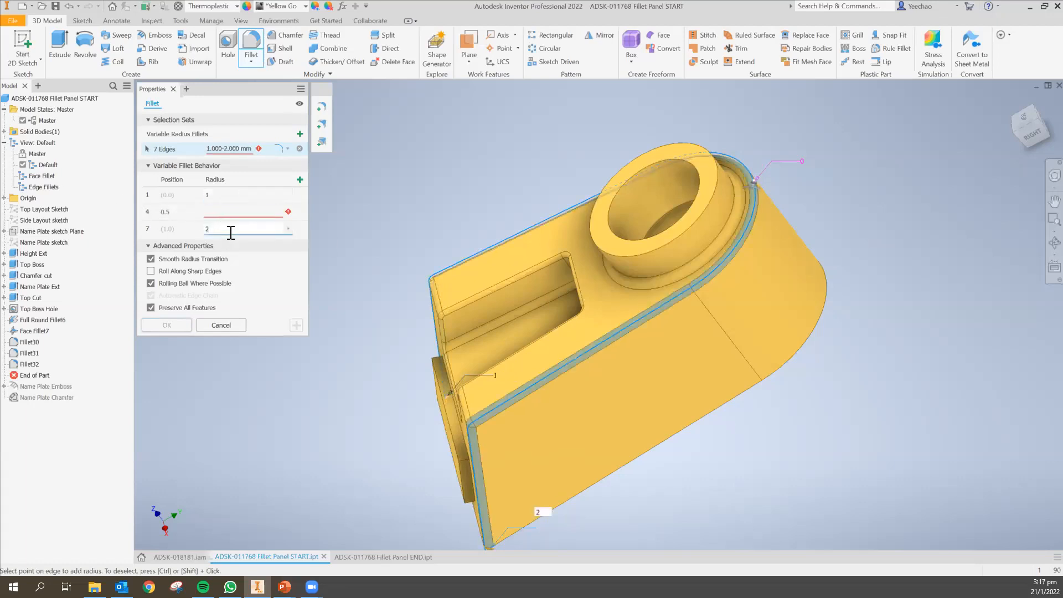
pyautogui.press('BackSpace')
pyautogui.write('1')
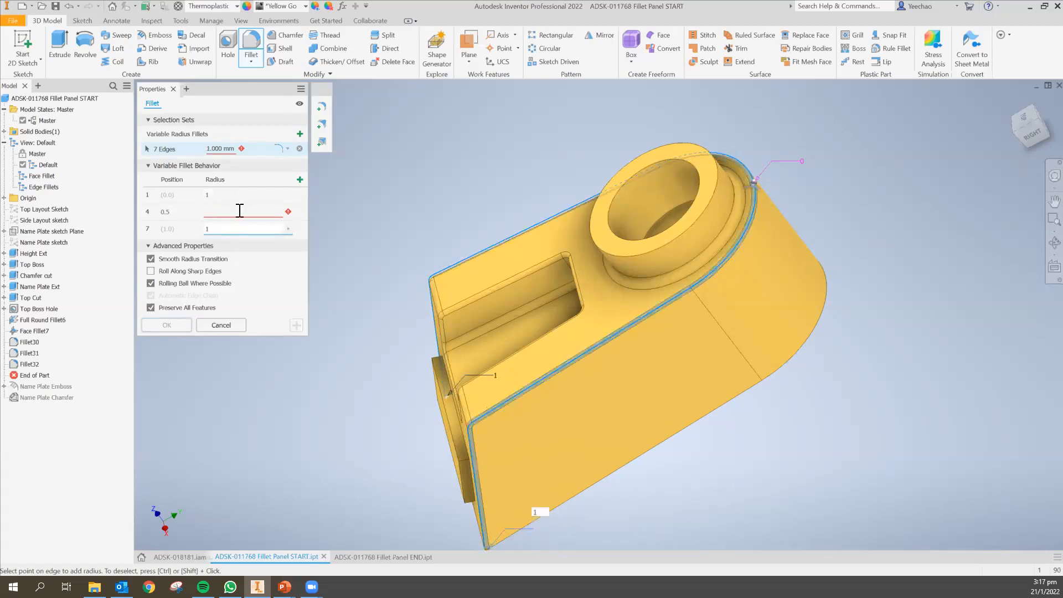
pyautogui.click(243, 212)
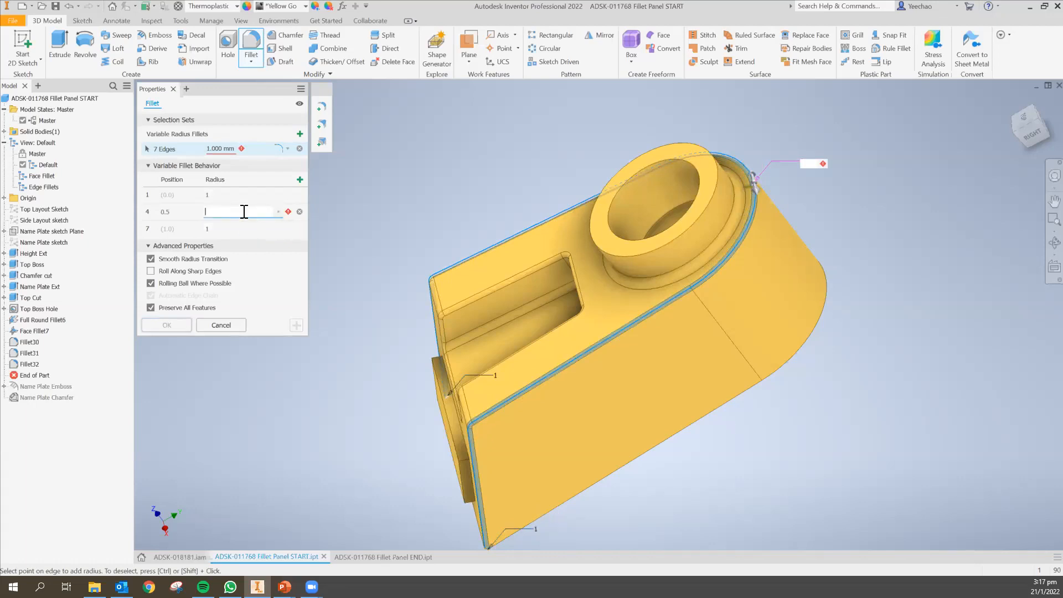
pyautogui.write('2')
pyautogui.press('BackSpace')
pyautogui.write('1.5')
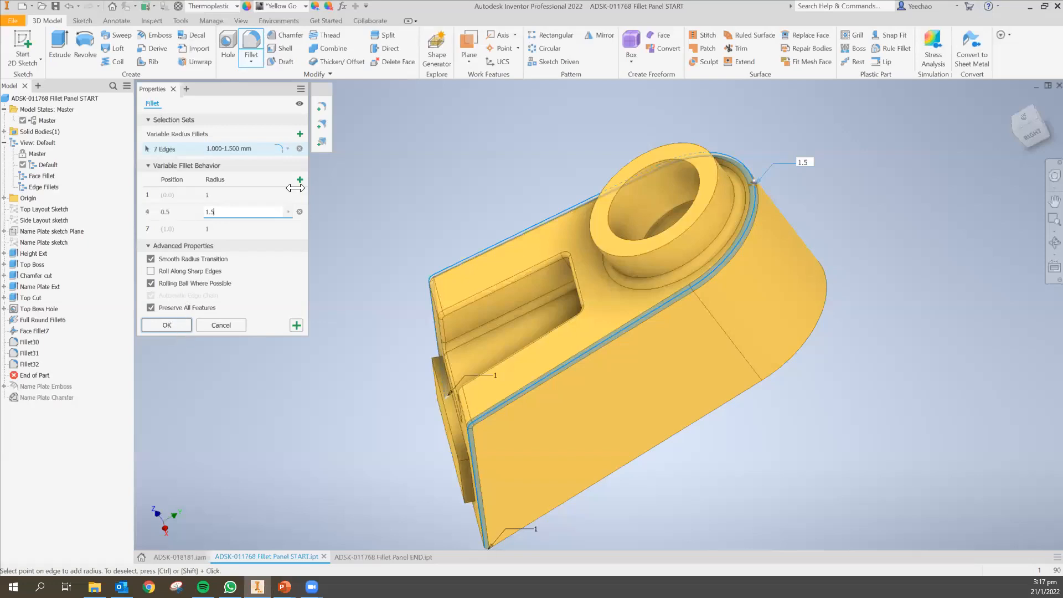
pyautogui.click(179, 325)
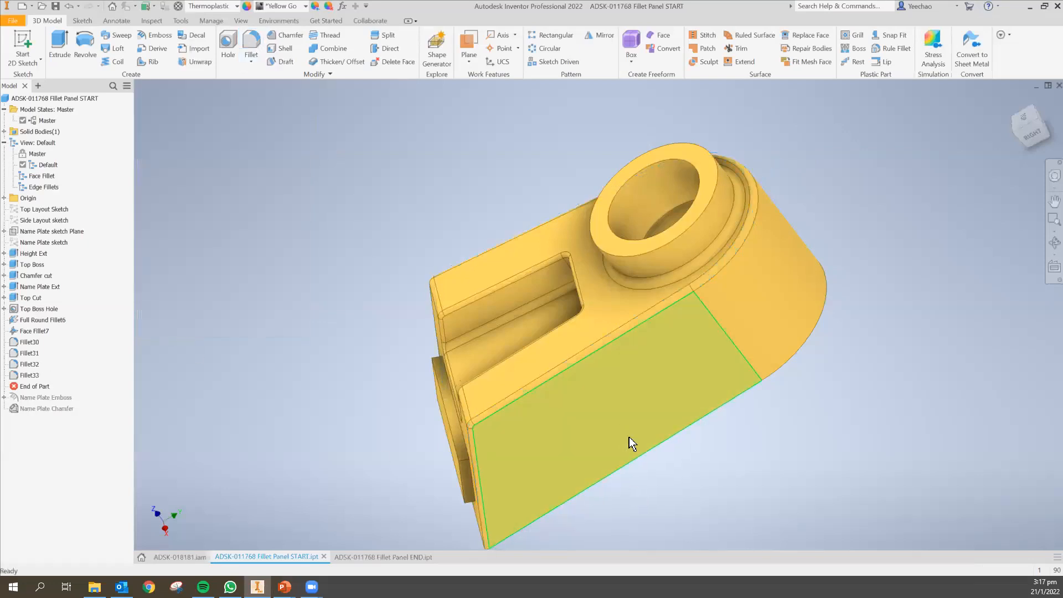
# Move the End of Part marker below Name Plate Emboss and Name Plate Chamfer to restore those features.
pyautogui.keyDown('shift'); pyautogui.moveTo(740, 387); pyautogui.dragTo(686, 360, button='middle'); pyautogui.keyUp('shift')
pyautogui.click(1013, 102)
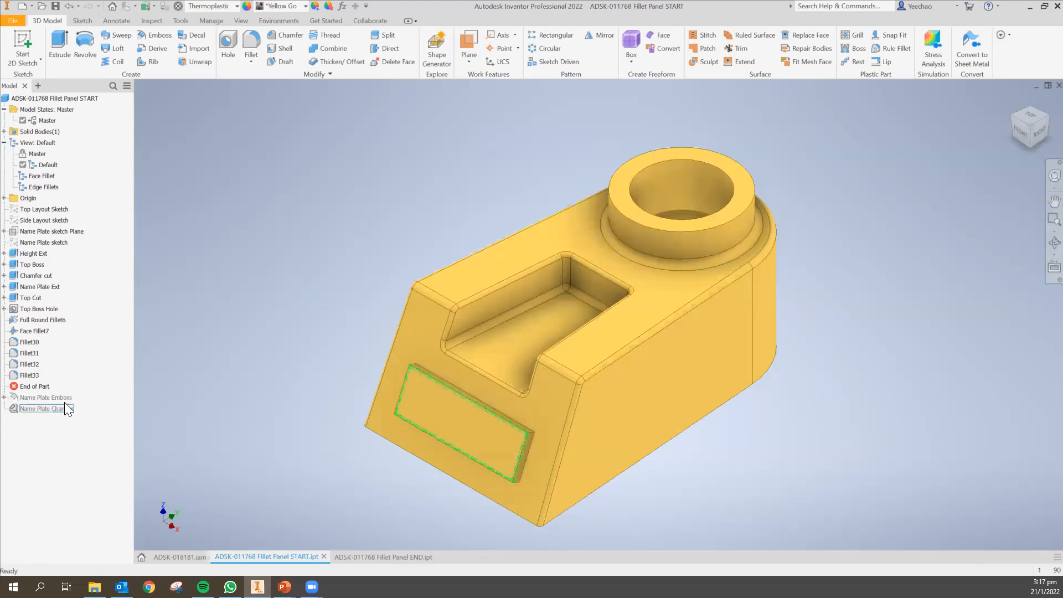
pyautogui.moveTo(40, 387); pyautogui.dragTo(37, 414)
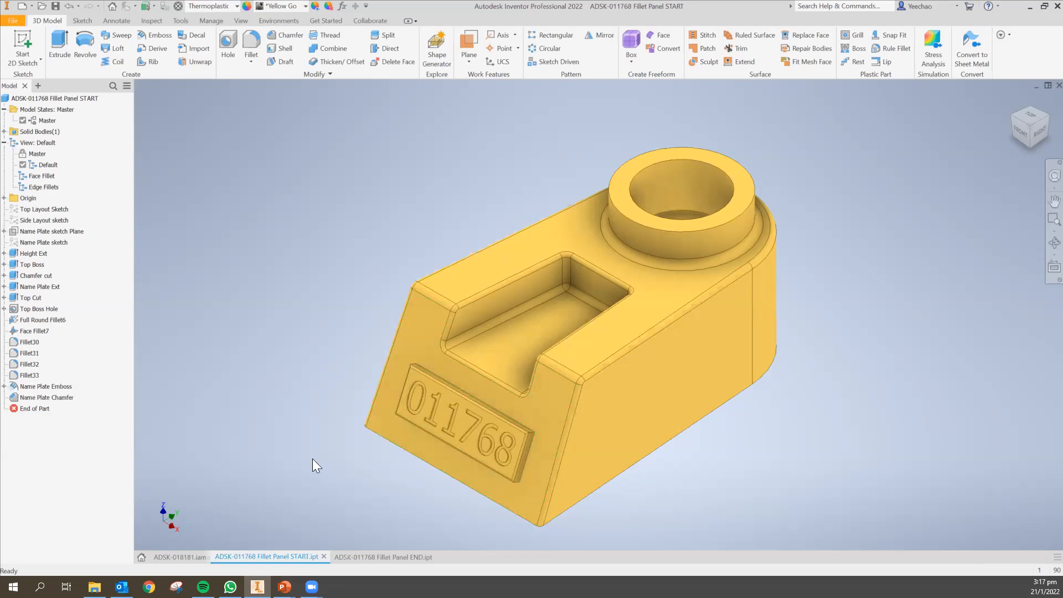
pyautogui.moveTo(284, 586)
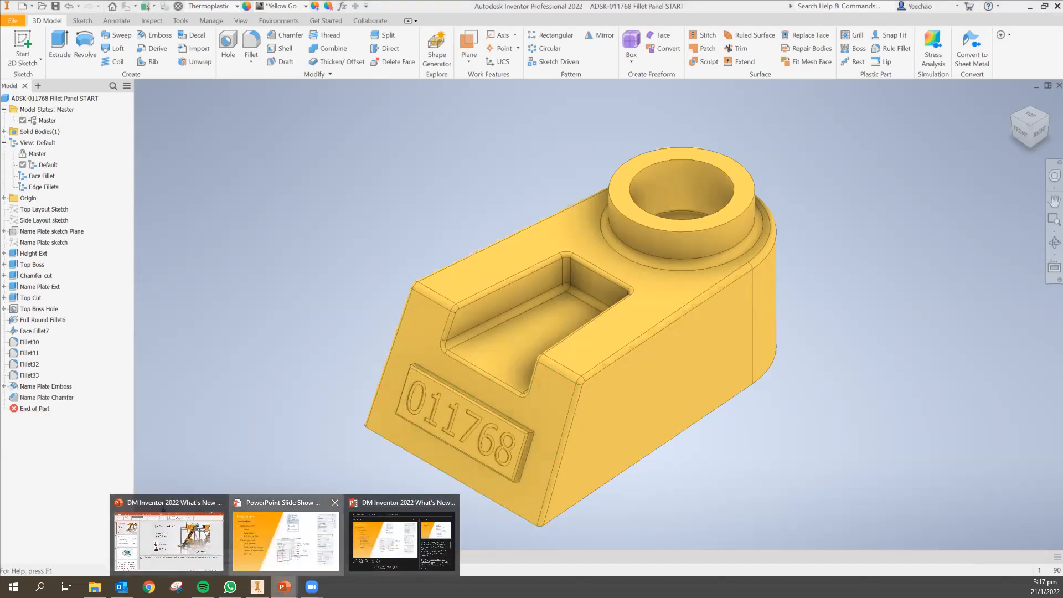
pyautogui.click(263, 547)
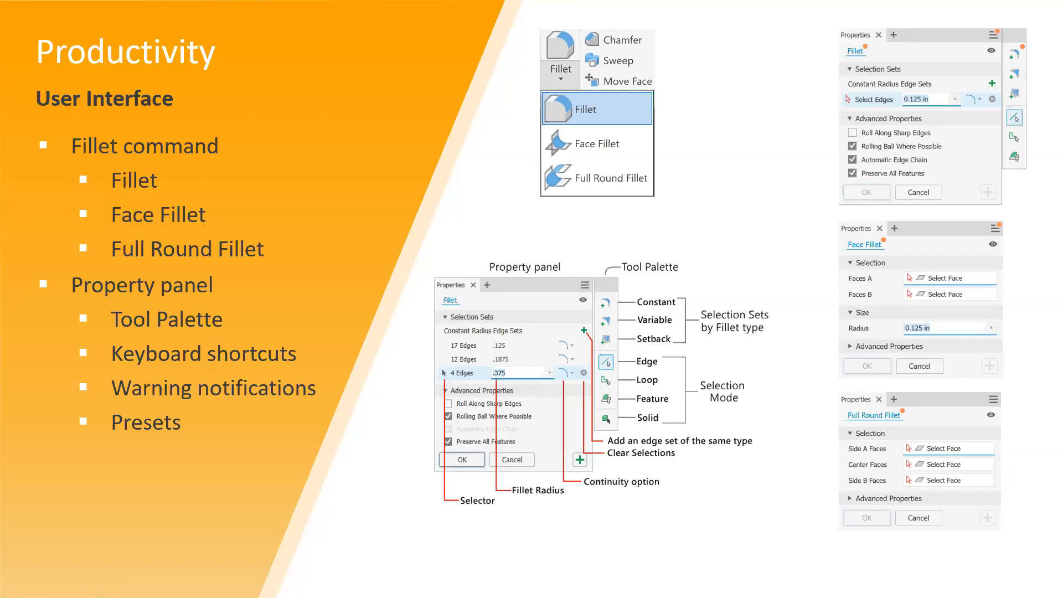
pyautogui.press('Right')
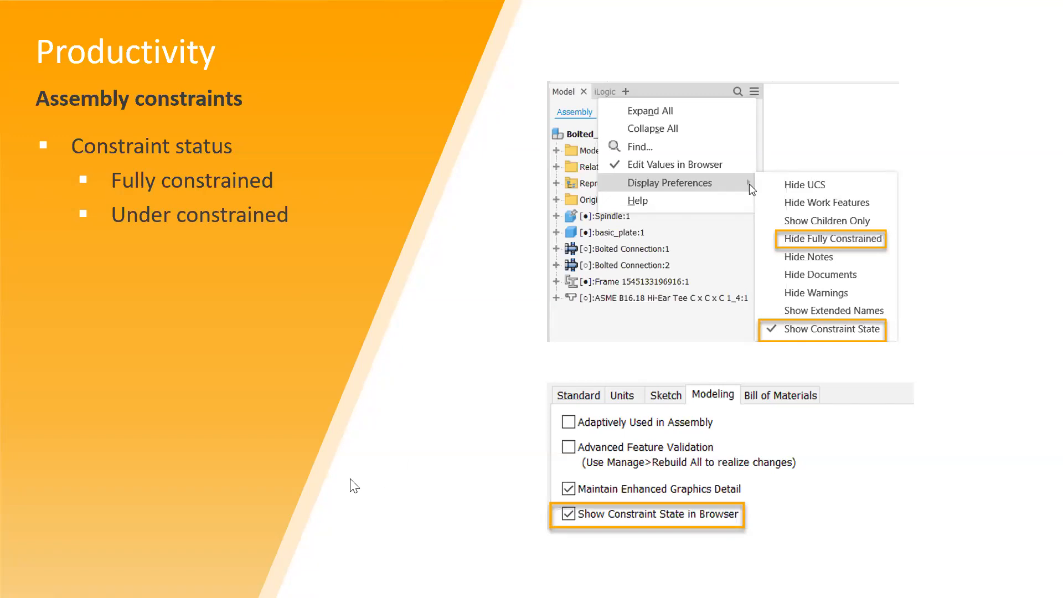
pyautogui.hotkey('alt', 'Tab')
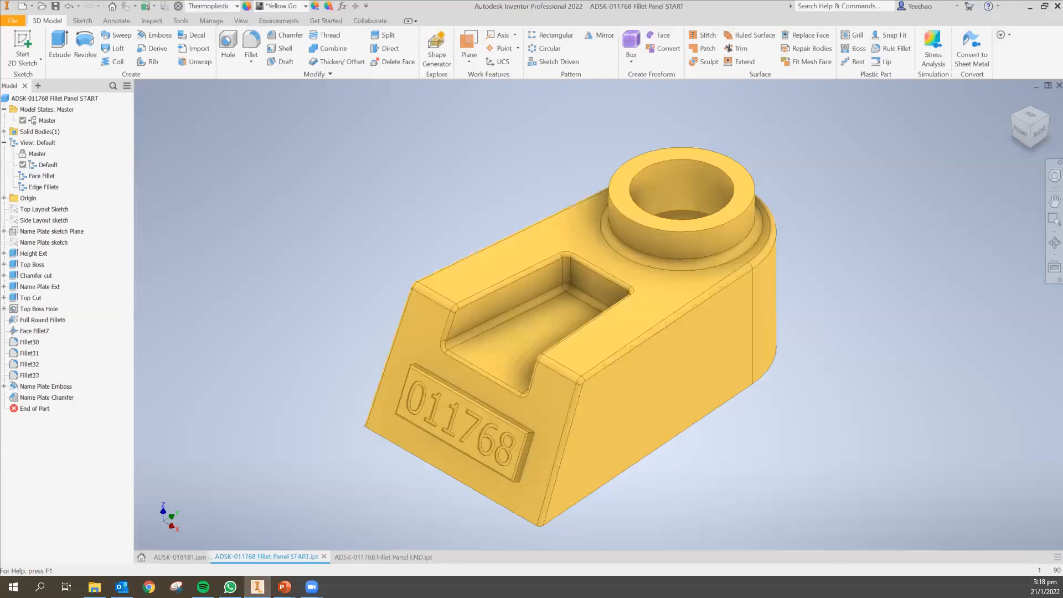
# Switch to the ADSK-018181 assembly and enable Show Constraint State in Browser in its document settings.
pyautogui.click(186, 556)
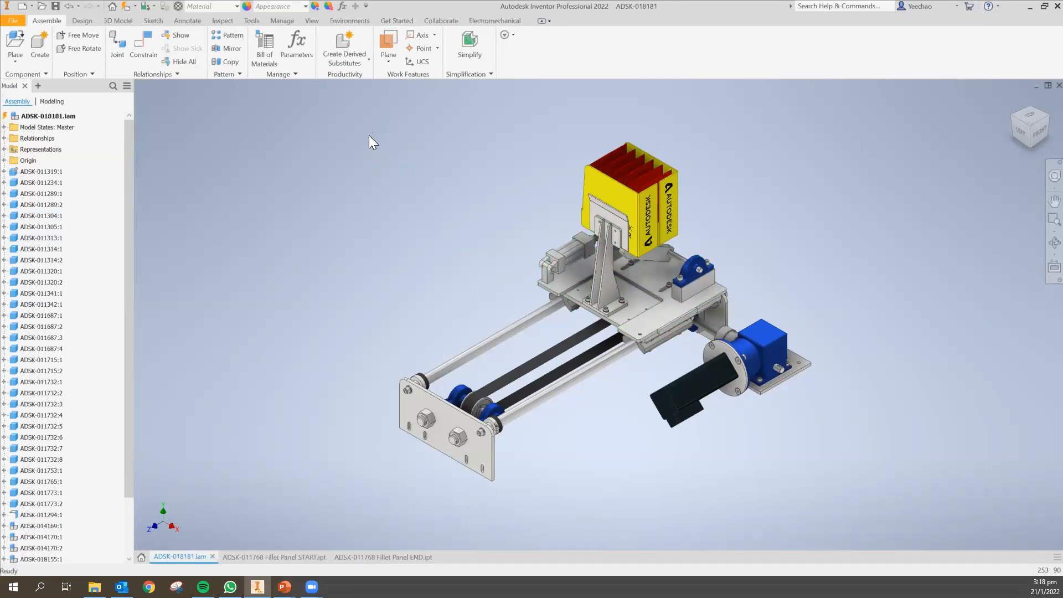
pyautogui.click(257, 21)
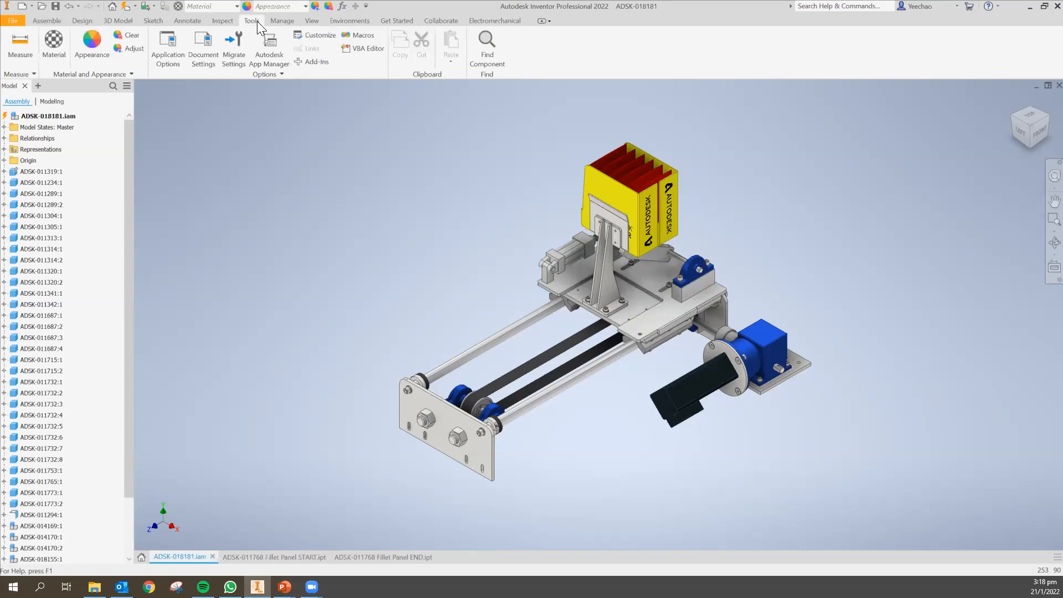
pyautogui.click(211, 59)
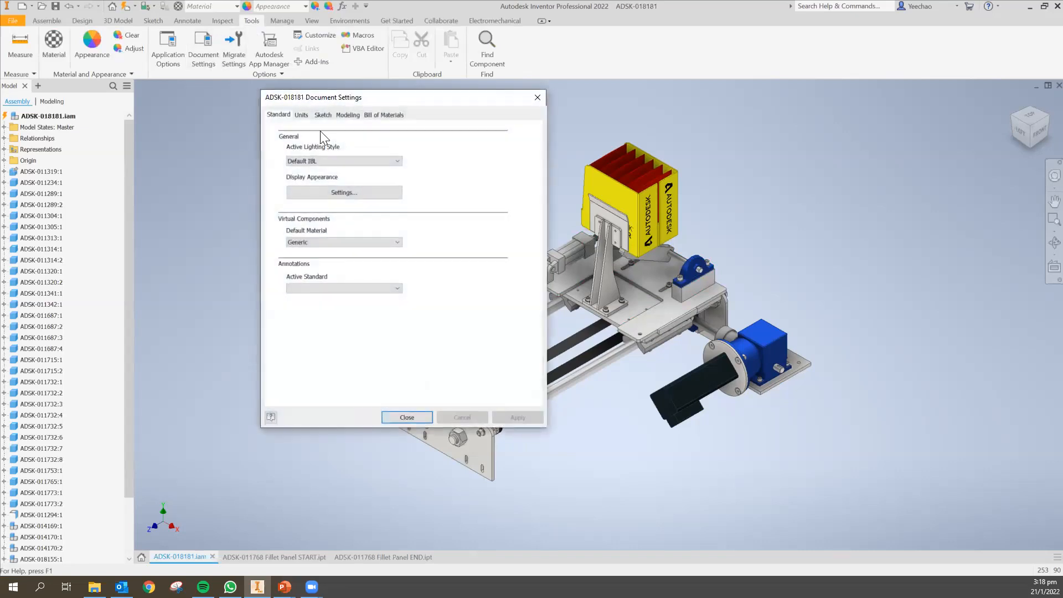
pyautogui.click(349, 115)
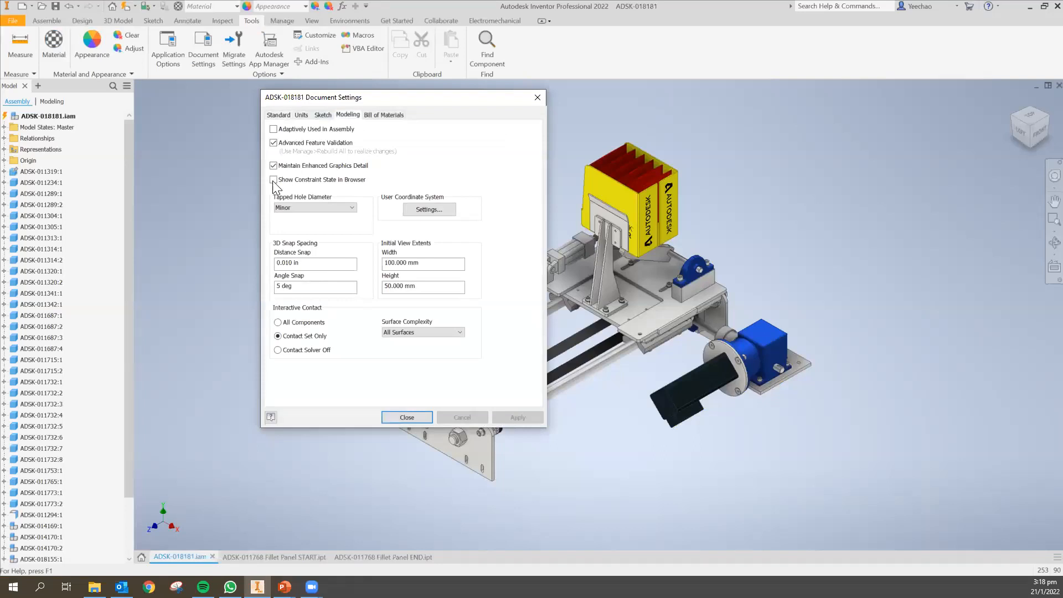
pyautogui.click(273, 180)
pyautogui.click(497, 417)
pyautogui.click(420, 420)
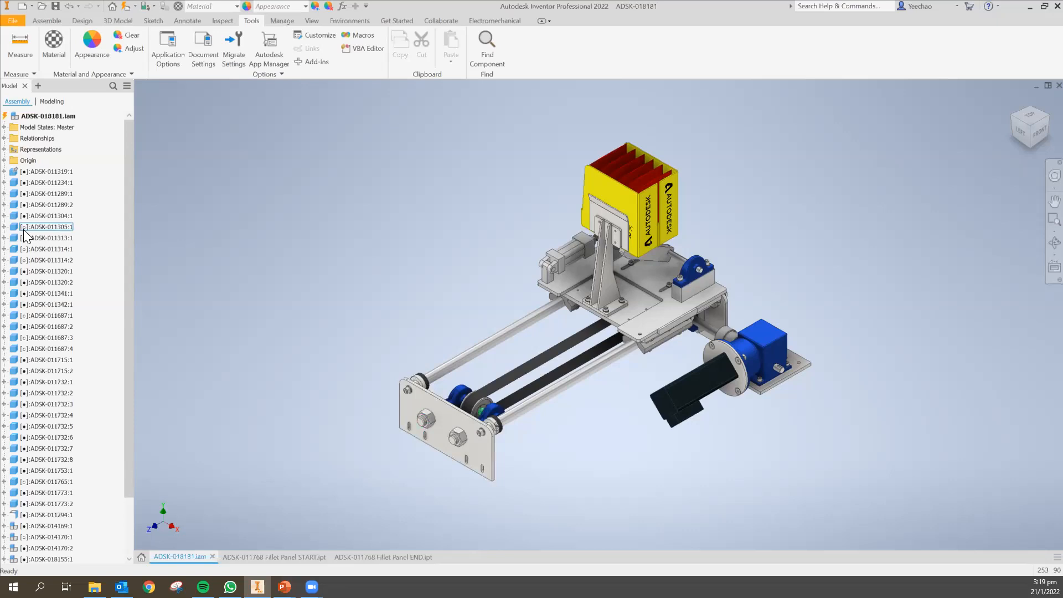
# Hide work features in the assembly browser.
pyautogui.scroll(-1, 126, 478)
pyautogui.scroll(-2, 127, 479)
pyautogui.scroll(3, 129, 431)
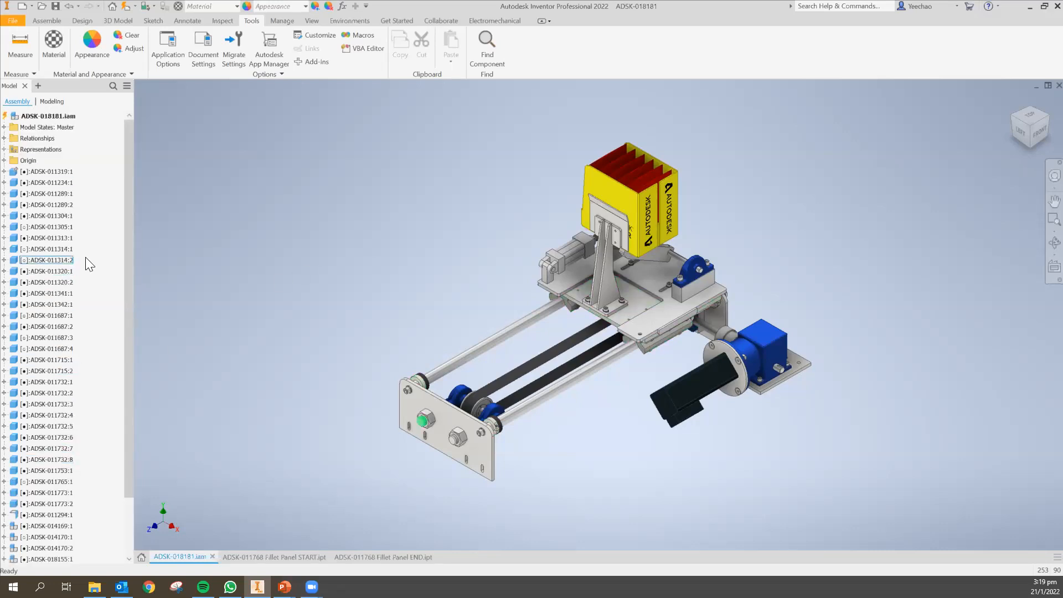
pyautogui.click(127, 86)
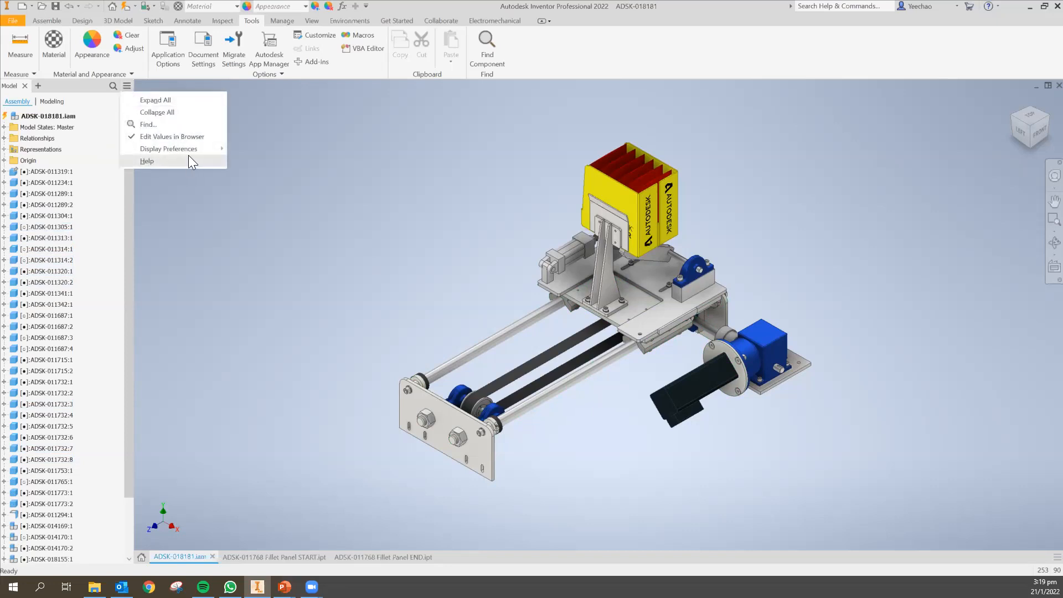
pyautogui.moveTo(198, 147)
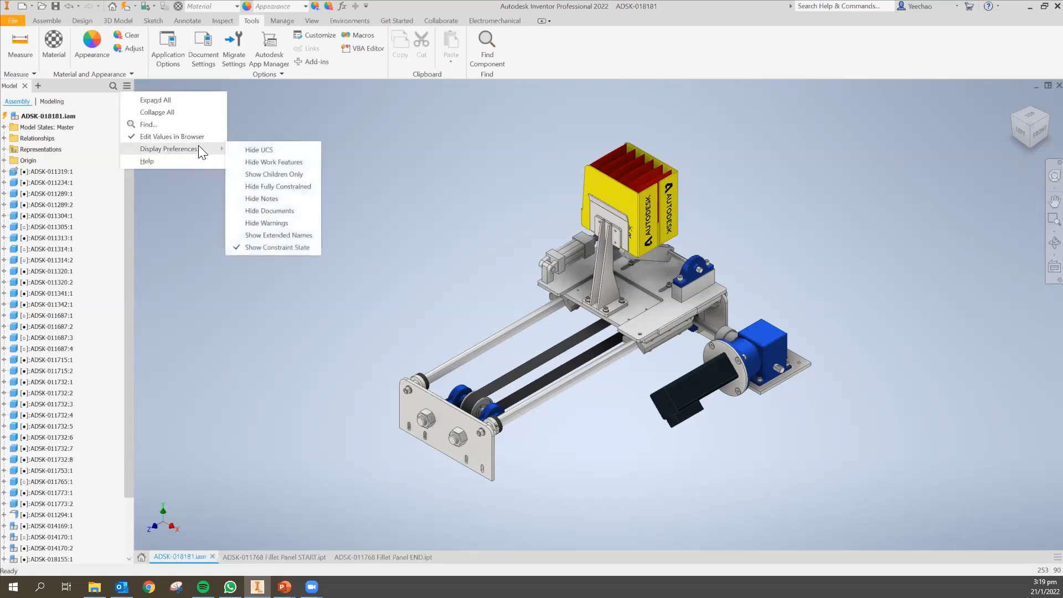
pyautogui.click(271, 164)
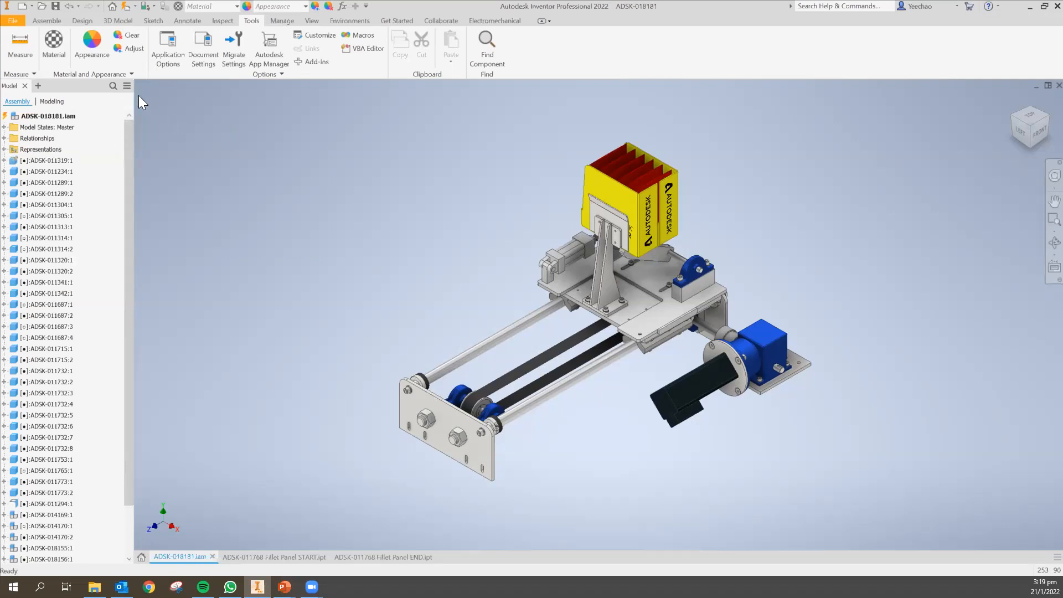
# Hide fully constrained components in the assembly browser.
pyautogui.click(127, 86)
pyautogui.moveTo(165, 148)
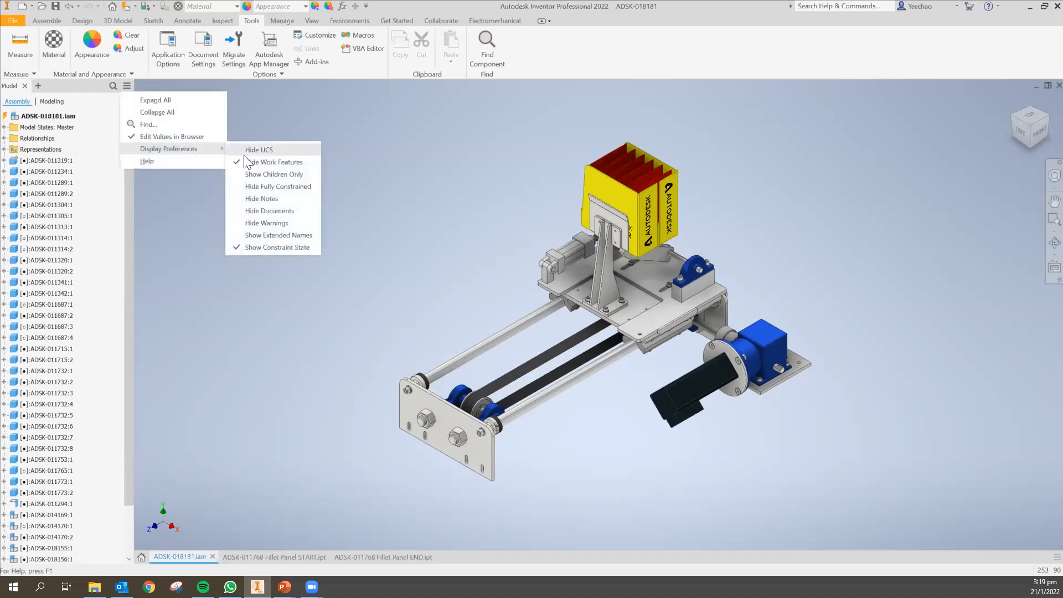
pyautogui.click(242, 188)
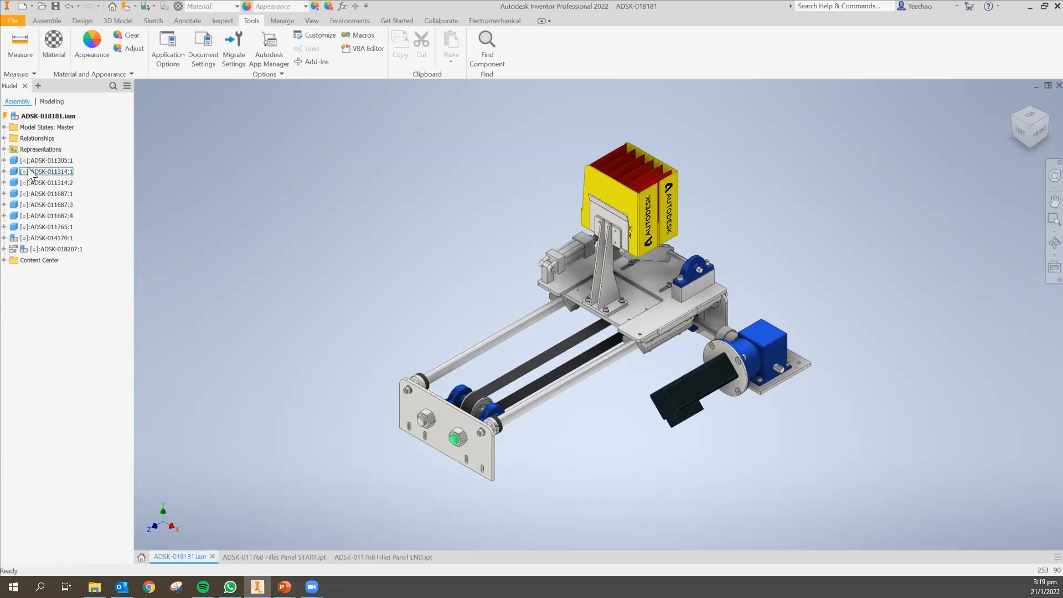
# Turn off the constraint state display in the assembly browser.
pyautogui.click(127, 85)
pyautogui.moveTo(193, 149)
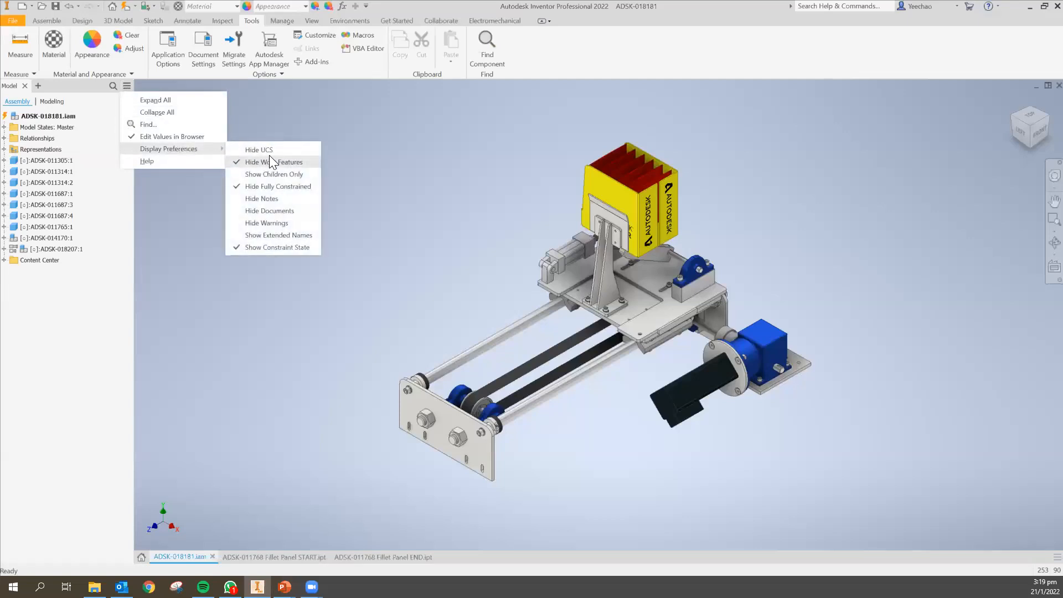
pyautogui.click(237, 248)
# Show work features again and turn the constraint state display back on in the assembly browser.
pyautogui.click(127, 86)
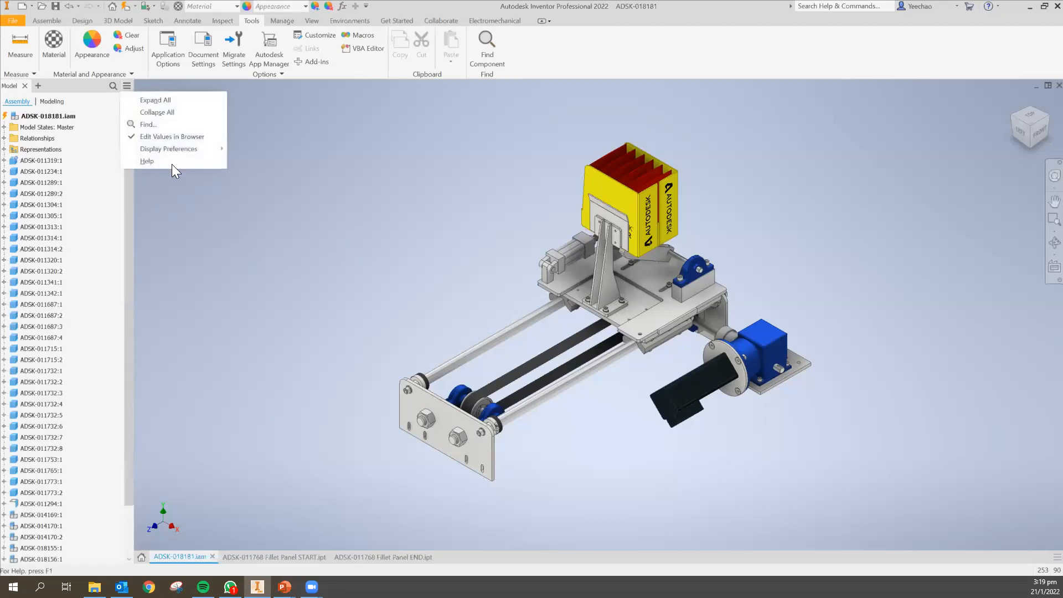
pyautogui.click(252, 162)
pyautogui.click(126, 86)
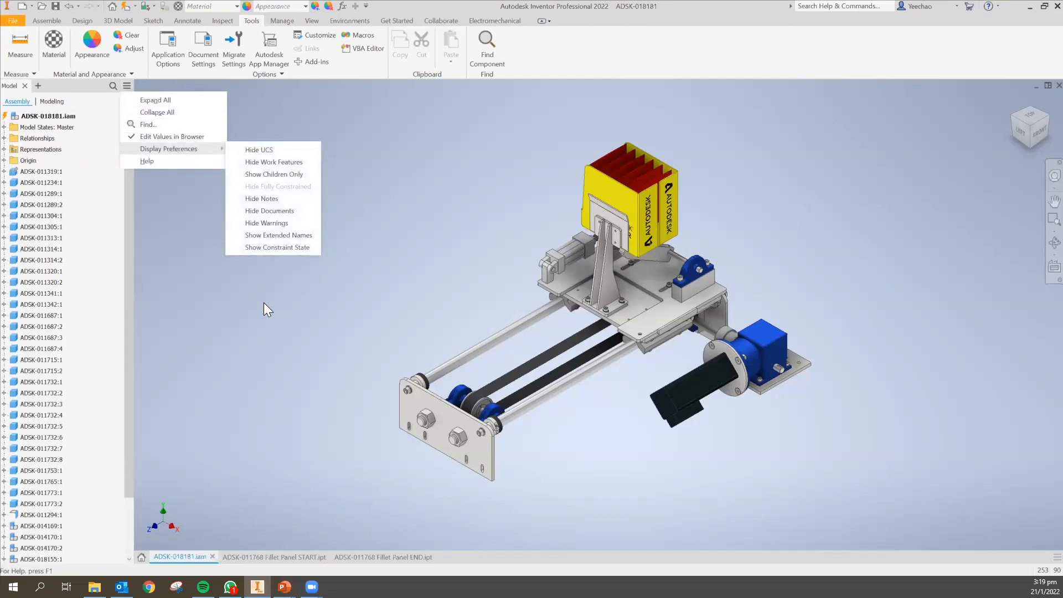
pyautogui.click(241, 248)
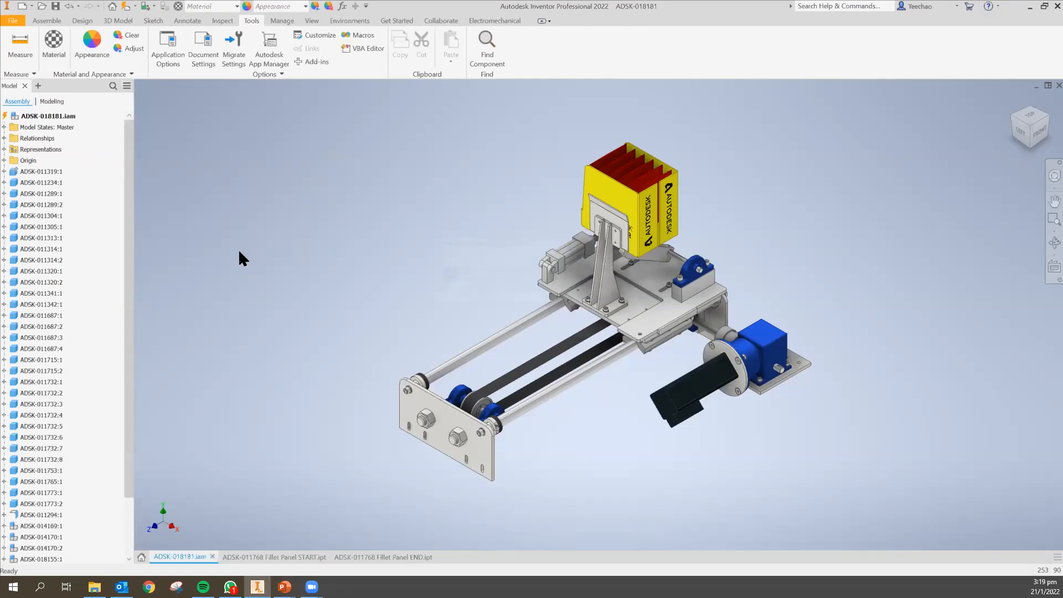
pyautogui.click(560, 326)
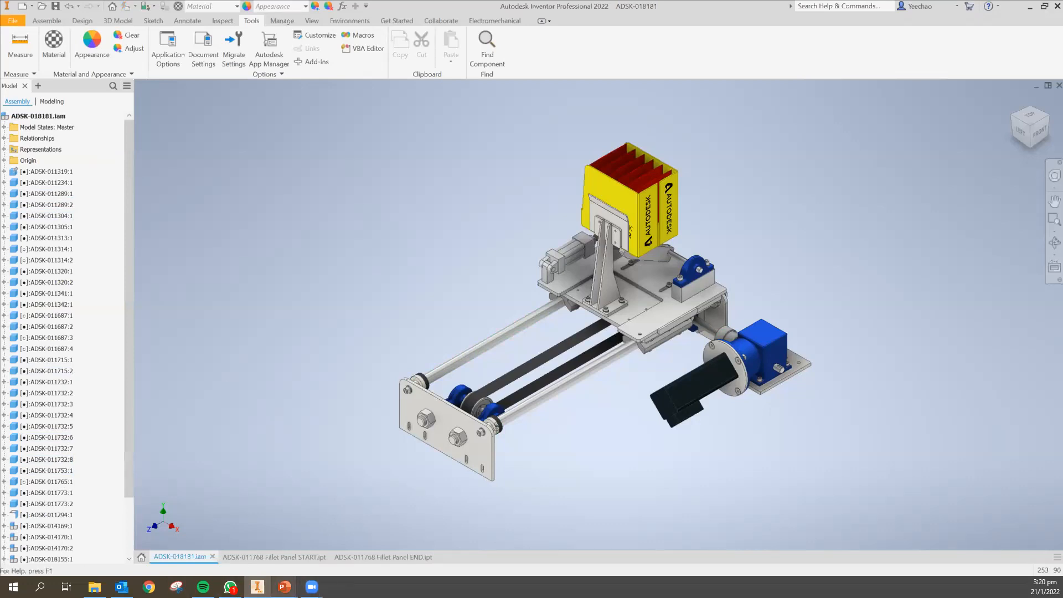
pyautogui.moveTo(284, 587)
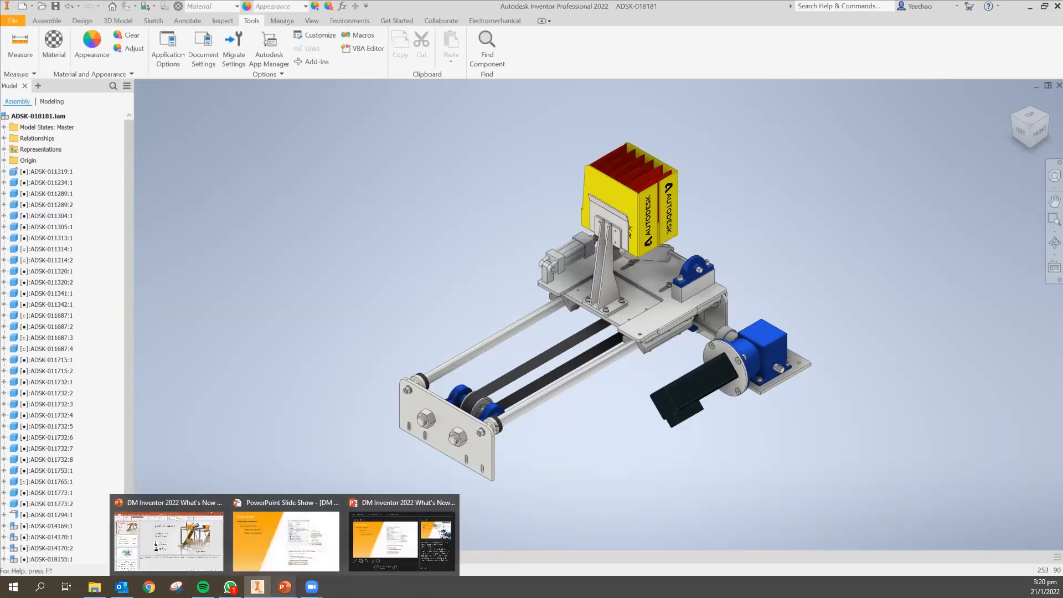
pyautogui.click(308, 552)
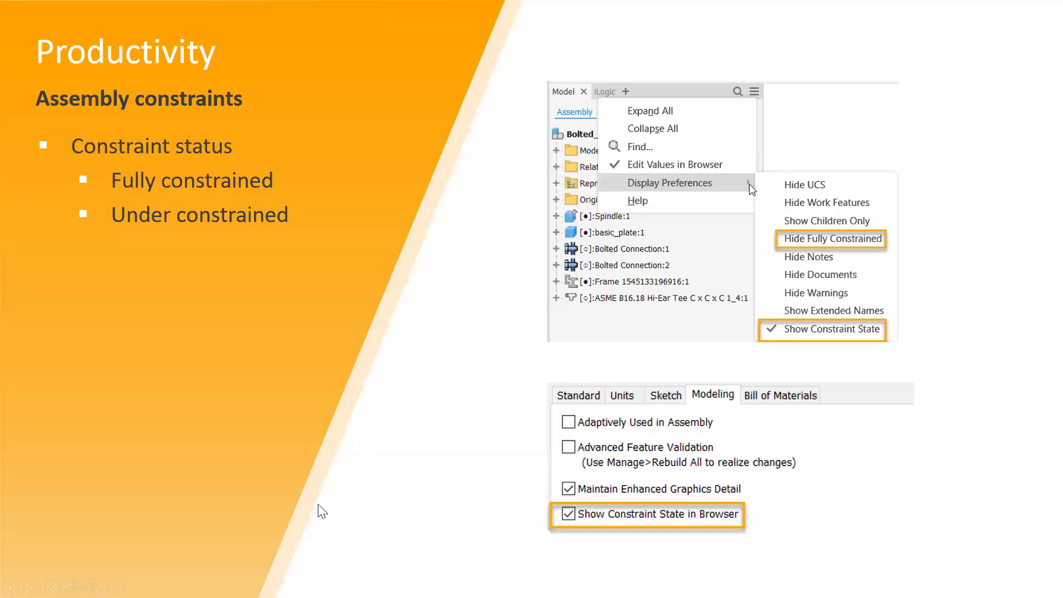
pyautogui.click(448, 490)
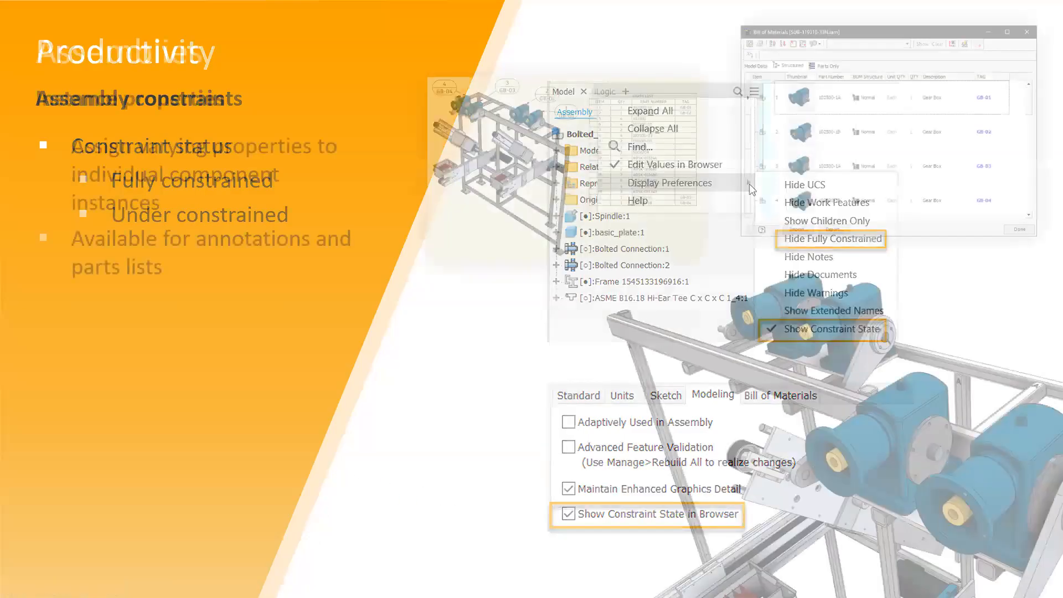
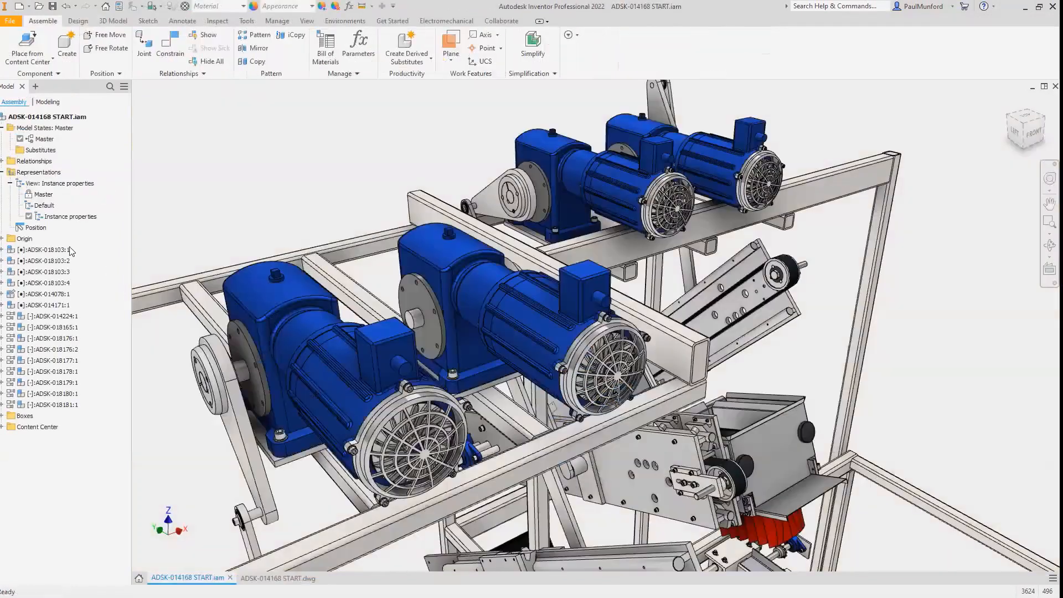
# Add a UNIQUE_ID text instance property with value 2022-01 to the first electric motor instance.
pyautogui.rightClick(67, 250)
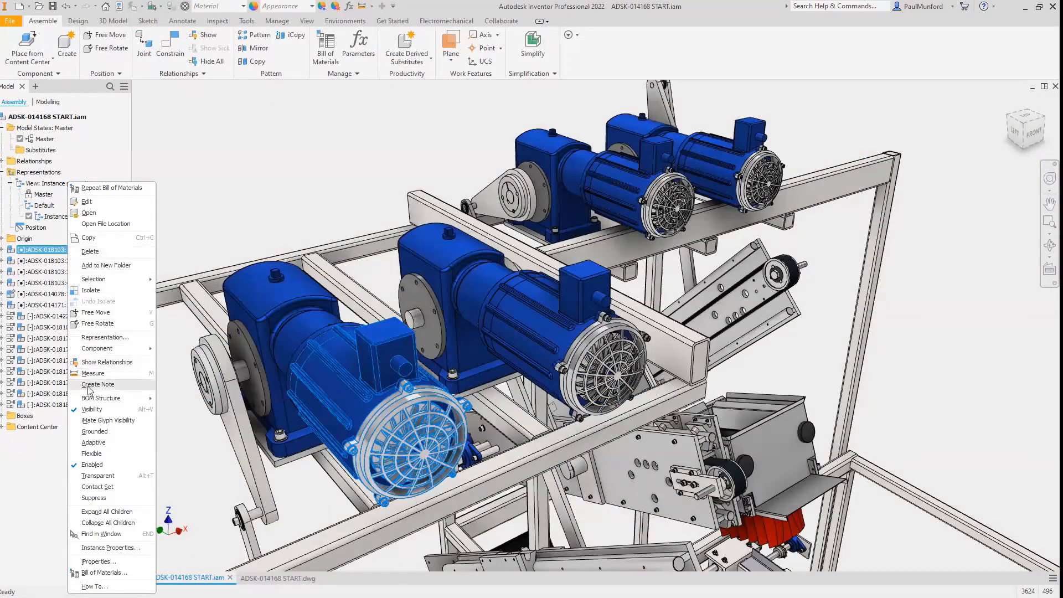
pyautogui.click(110, 548)
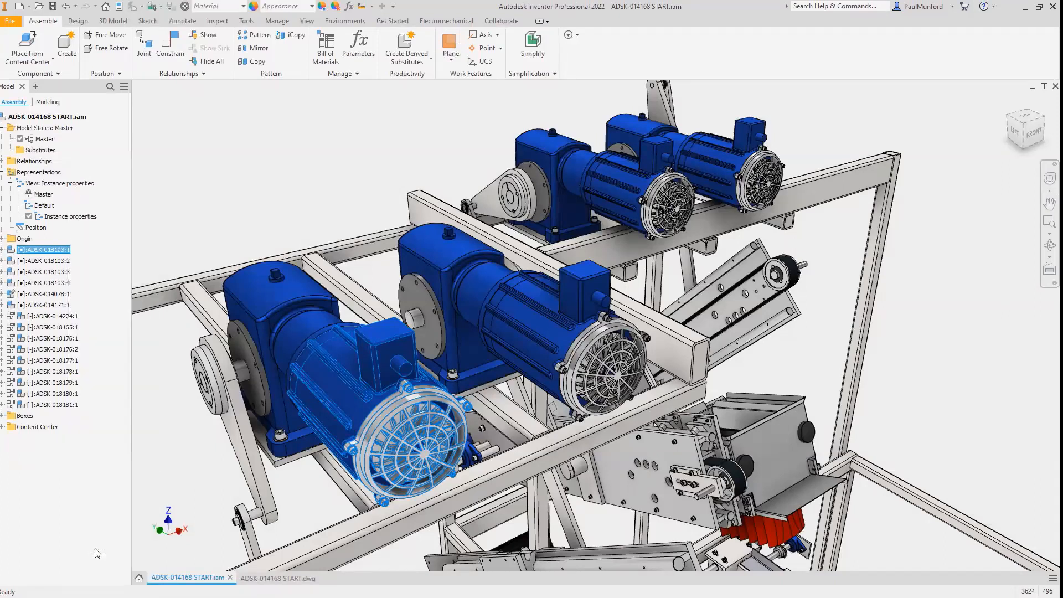
pyautogui.write('2022-01')
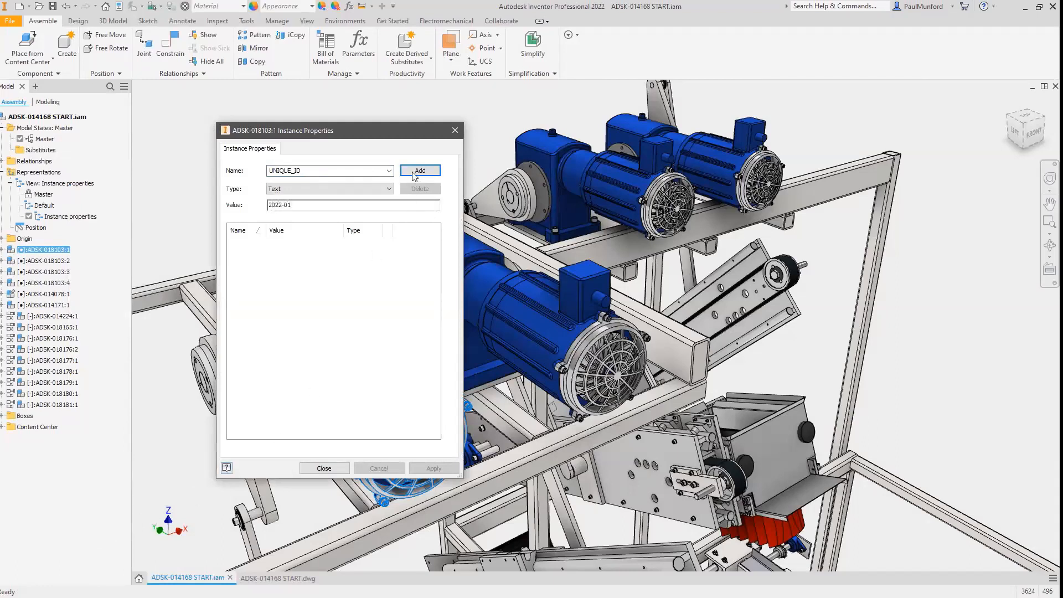
pyautogui.click(412, 173)
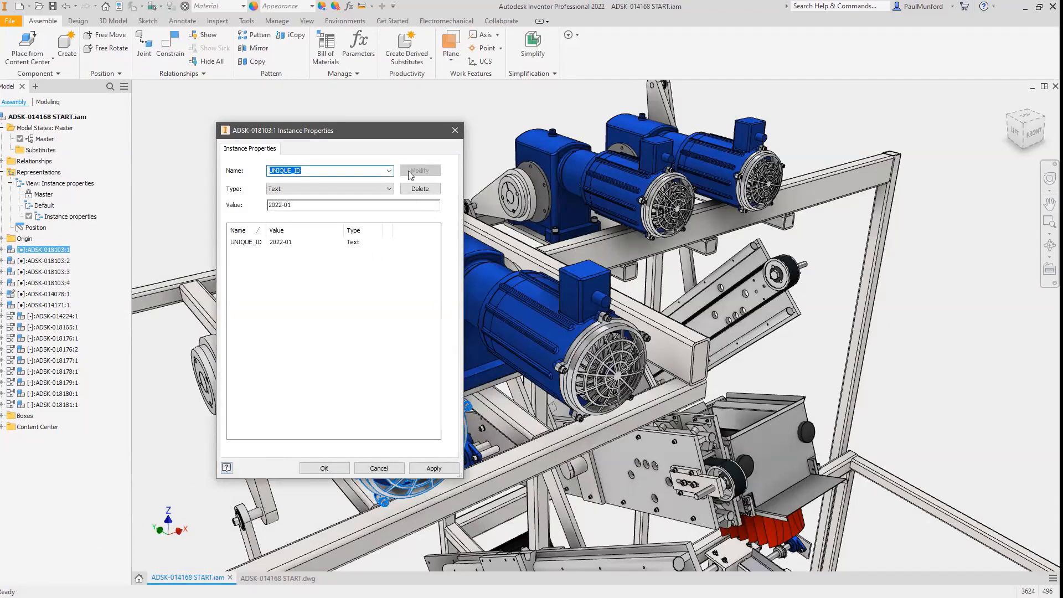
pyautogui.click(315, 470)
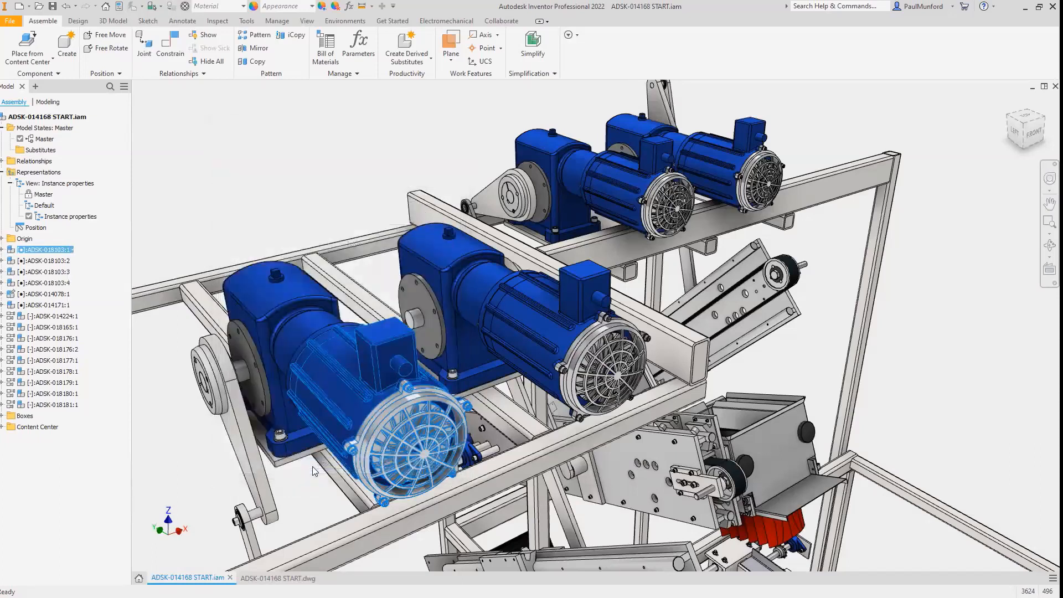
# Open the Bill of Materials and make the motor's UNIQUE_ID cell an instance property.
pyautogui.click(108, 260)
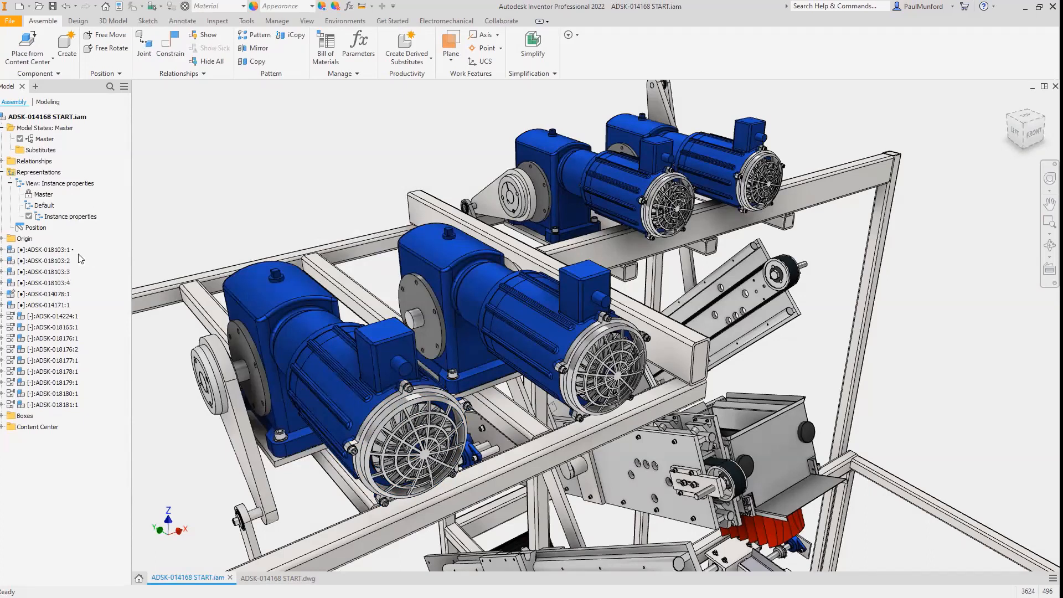
pyautogui.click(340, 65)
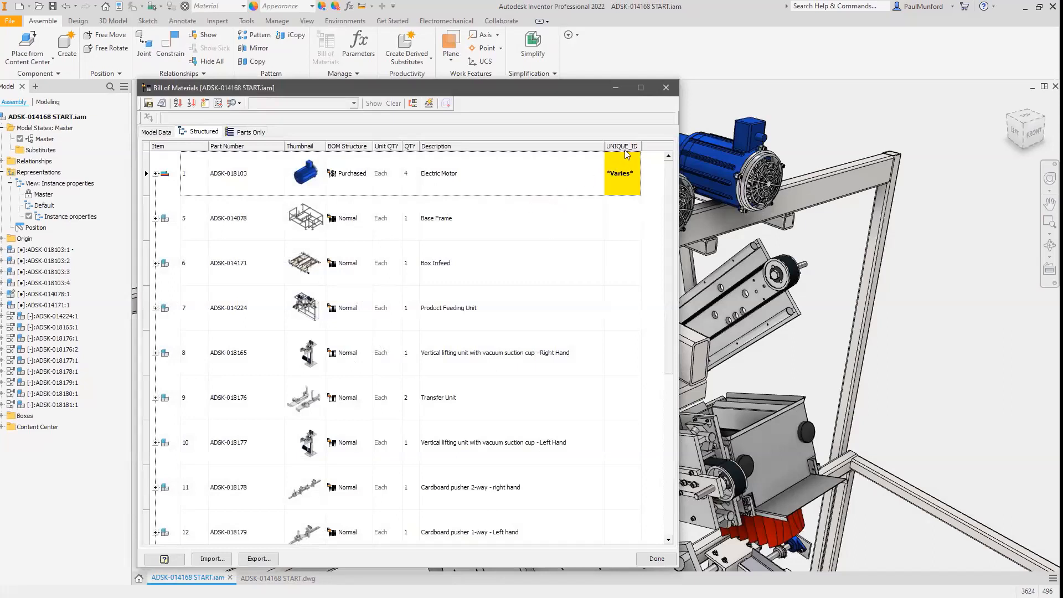
pyautogui.rightClick(623, 168)
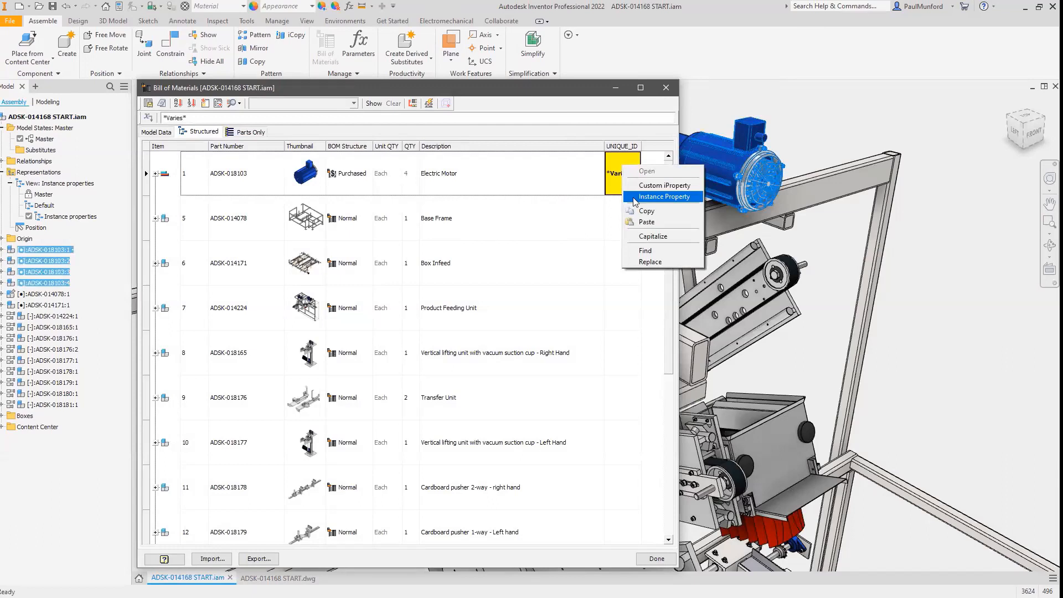
pyautogui.click(635, 196)
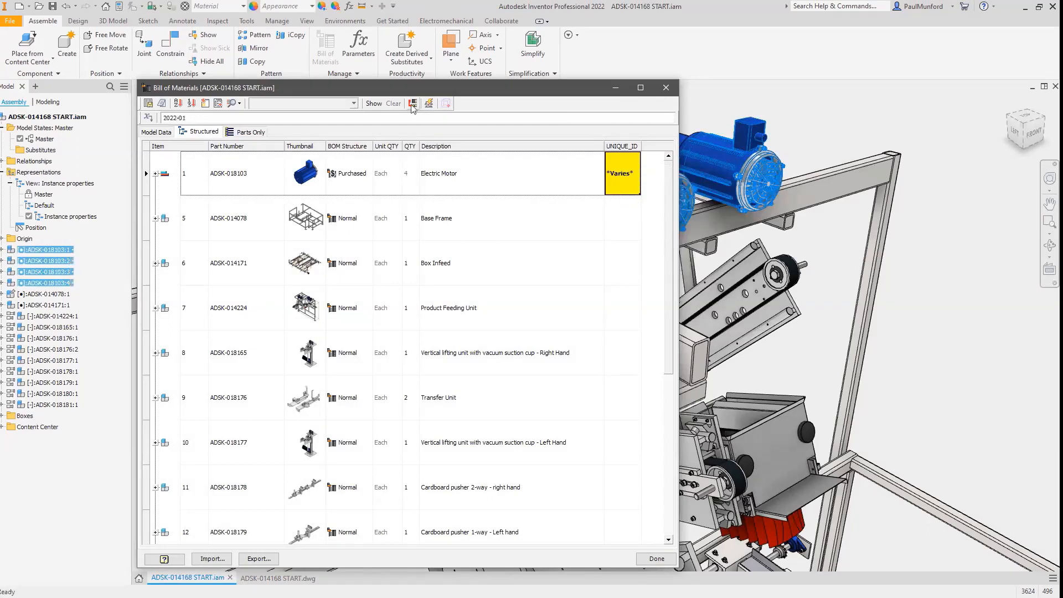
# Turn off Merge Instance Rows in the part number row merge settings.
pyautogui.click(413, 105)
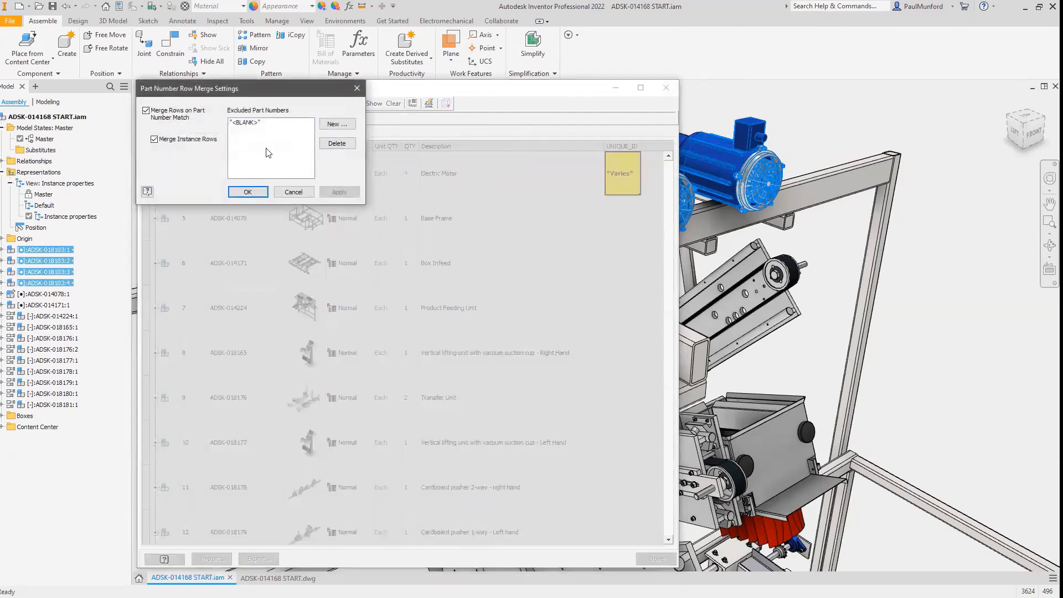
pyautogui.click(204, 140)
pyautogui.click(248, 194)
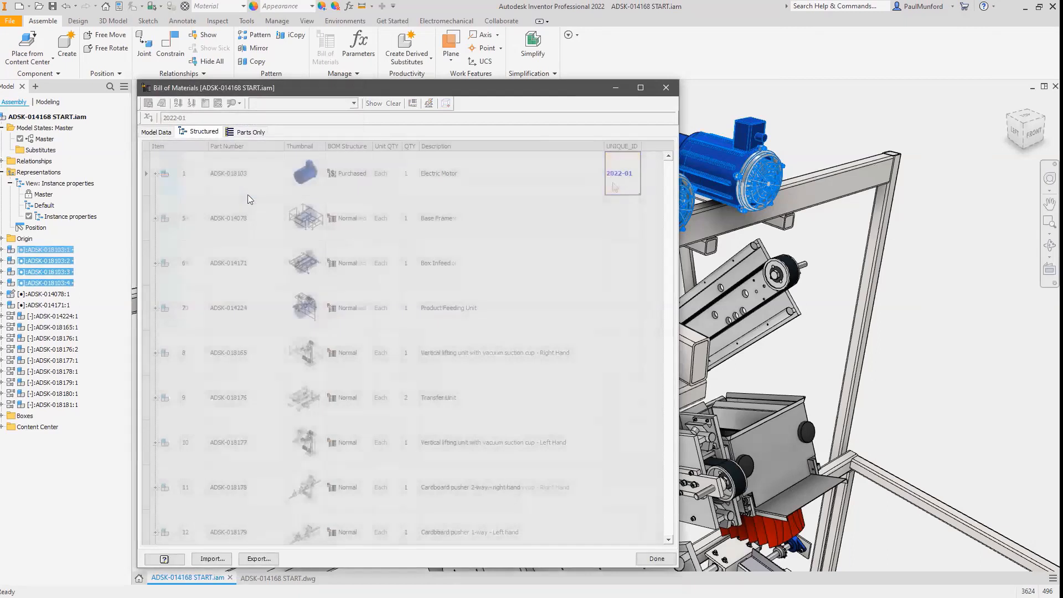
# Set the UNIQUE_ID values of the other three electric motor rows to 2022-02, 2022-03 and 2022-04.
pyautogui.click(615, 187)
pyautogui.moveTo(638, 194); pyautogui.dragTo(628, 309)
pyautogui.doubleClick(634, 219)
pyautogui.click(633, 218)
pyautogui.press('BackSpace')
pyautogui.write('2')
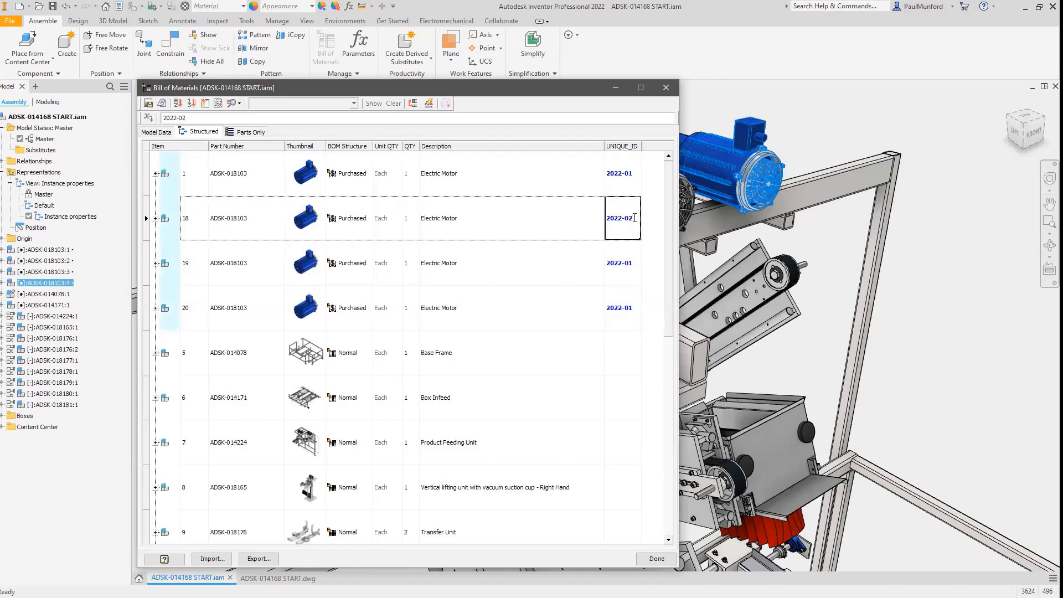
pyautogui.doubleClick(634, 263)
pyautogui.click(634, 263)
pyautogui.write('3')
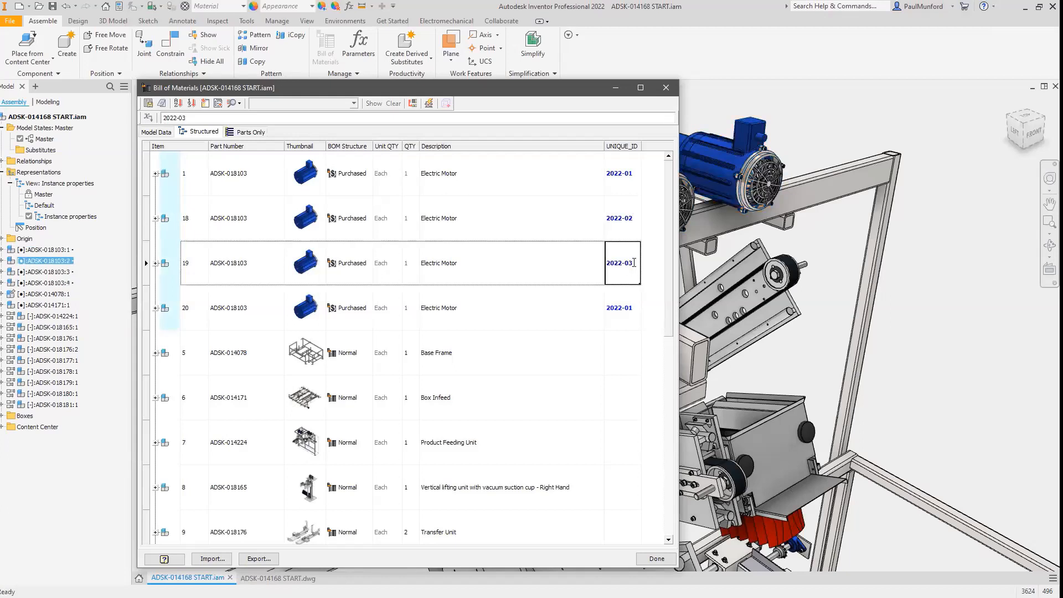
pyautogui.doubleClick(635, 308)
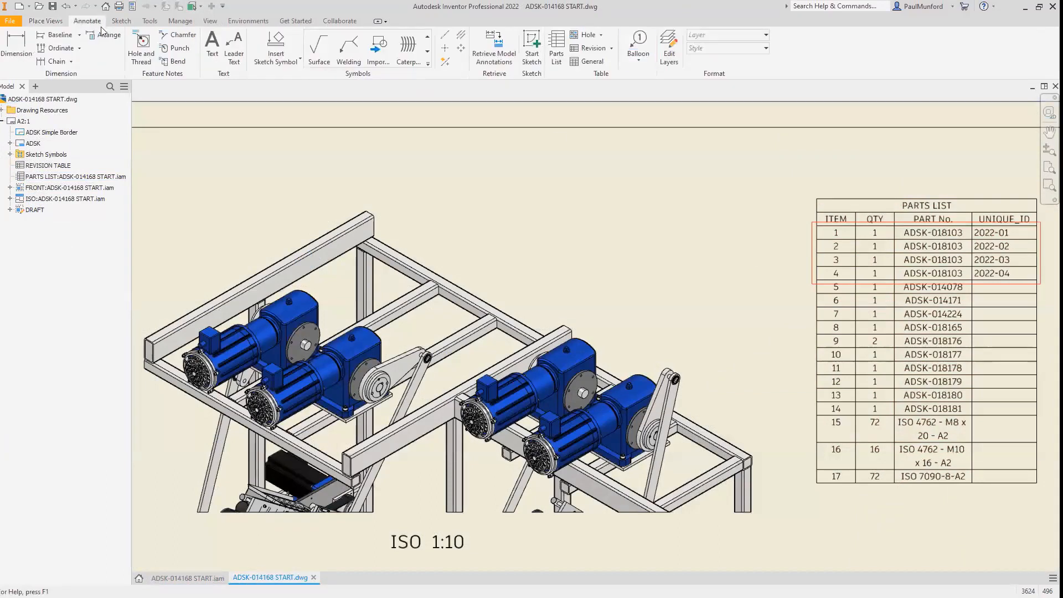
# Switch the balloon style to ADSK UNIQUE_ID and place balloons on each of the four electric motors.
pyautogui.click(766, 48)
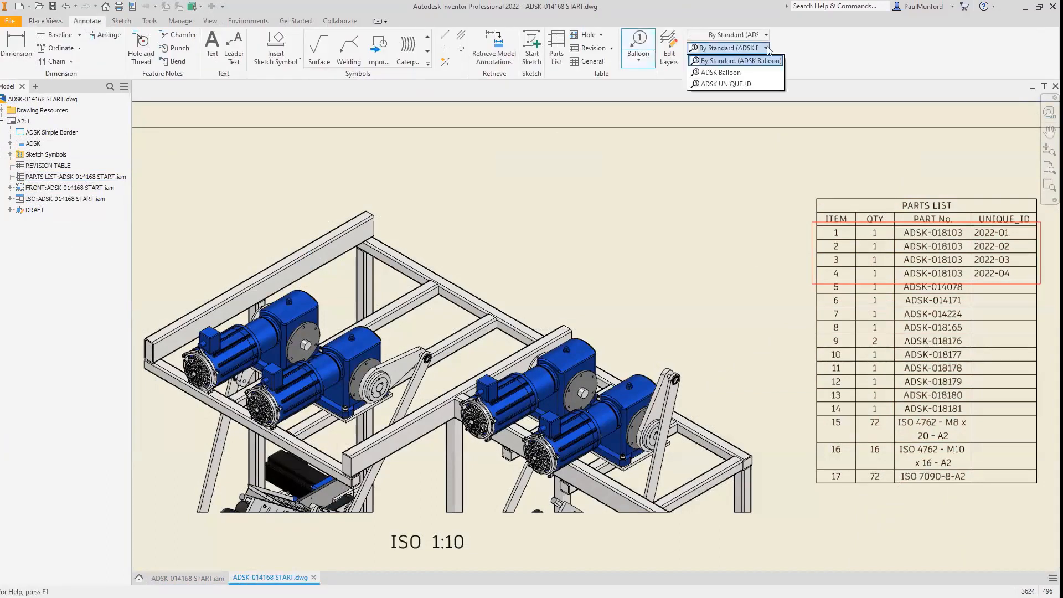
pyautogui.click(756, 85)
pyautogui.click(293, 292)
pyautogui.click(408, 175)
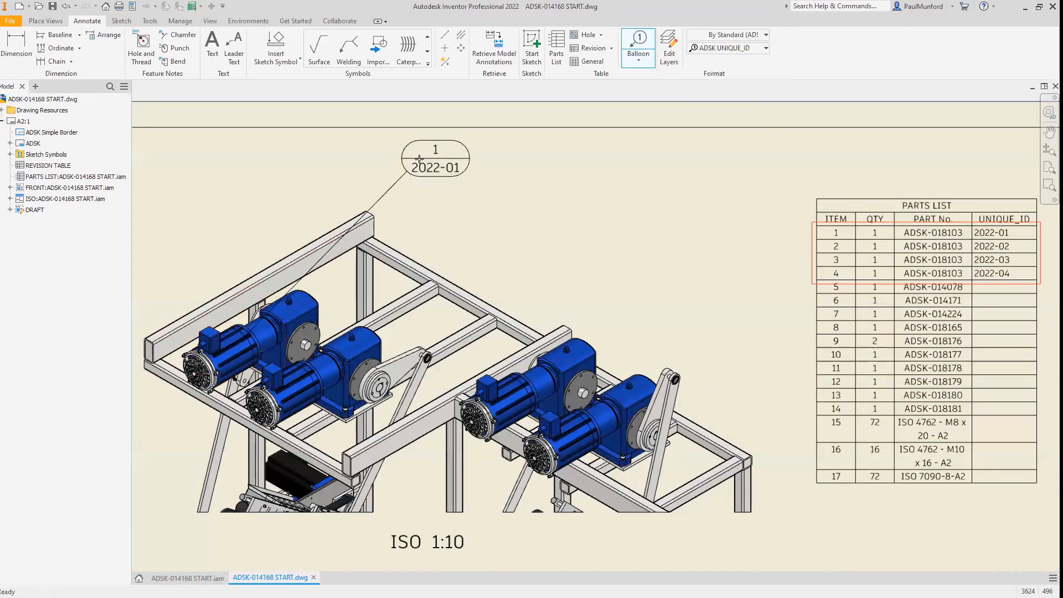
pyautogui.click(319, 377)
pyautogui.click(486, 218)
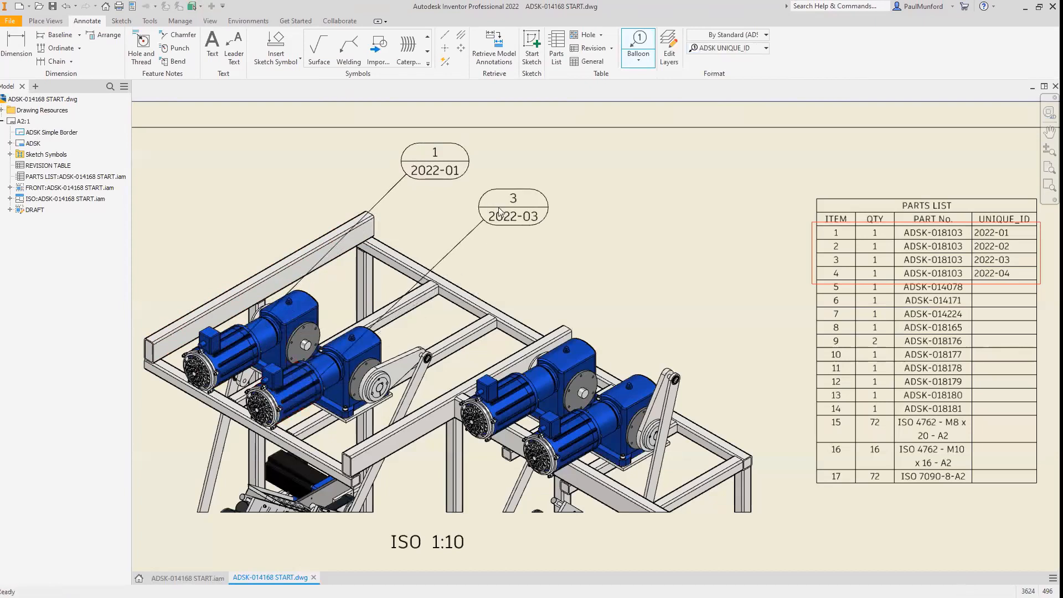
pyautogui.click(509, 404)
pyautogui.click(578, 273)
pyautogui.click(628, 379)
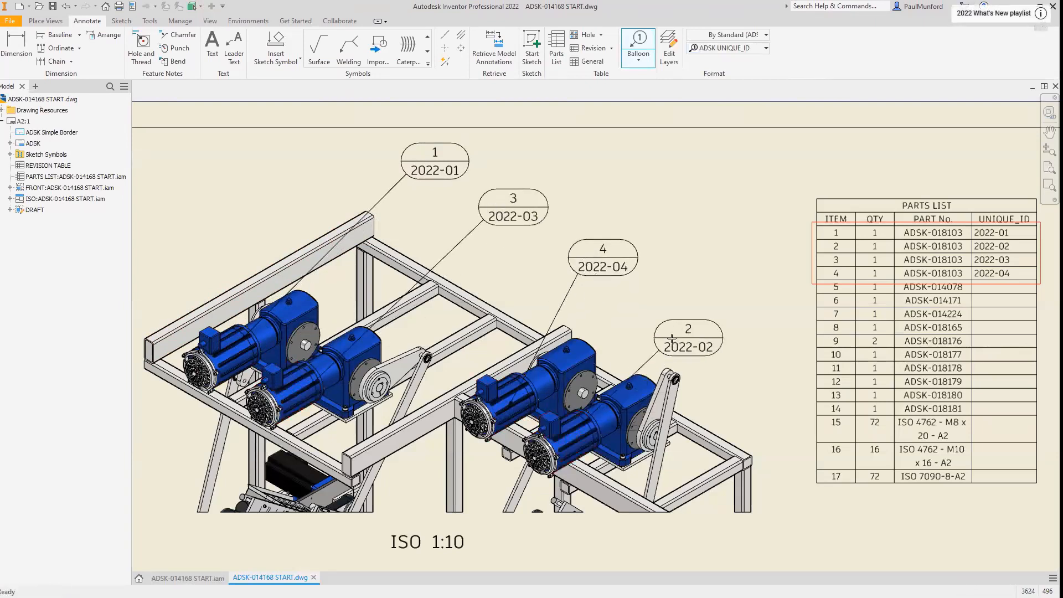
pyautogui.click(692, 313)
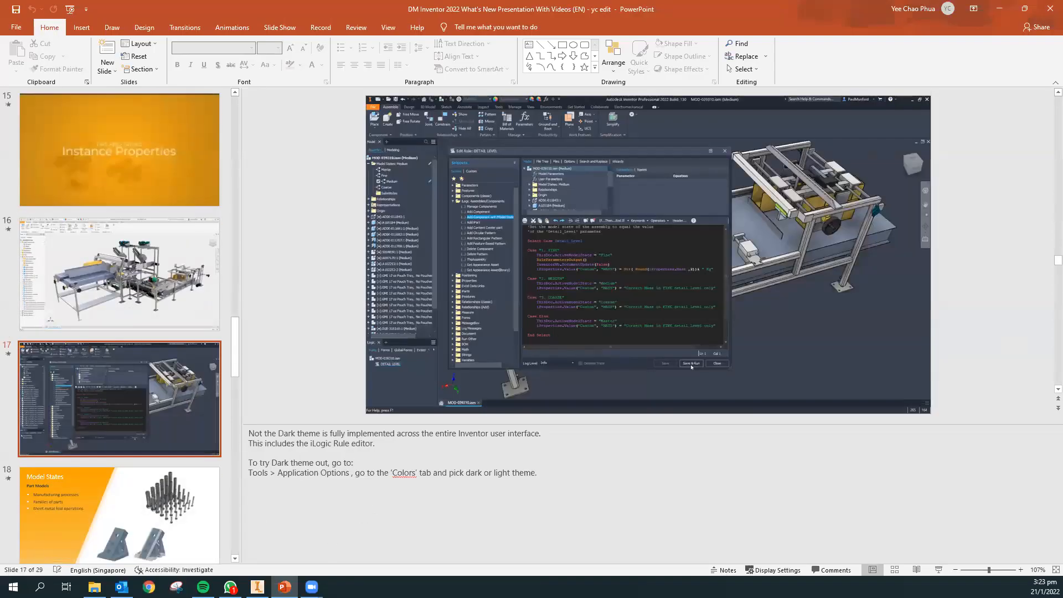
# Switch to Inventor and set the UI theme to Dark in the Application Options colour settings.
pyautogui.hotkey('alt', 'Tab')
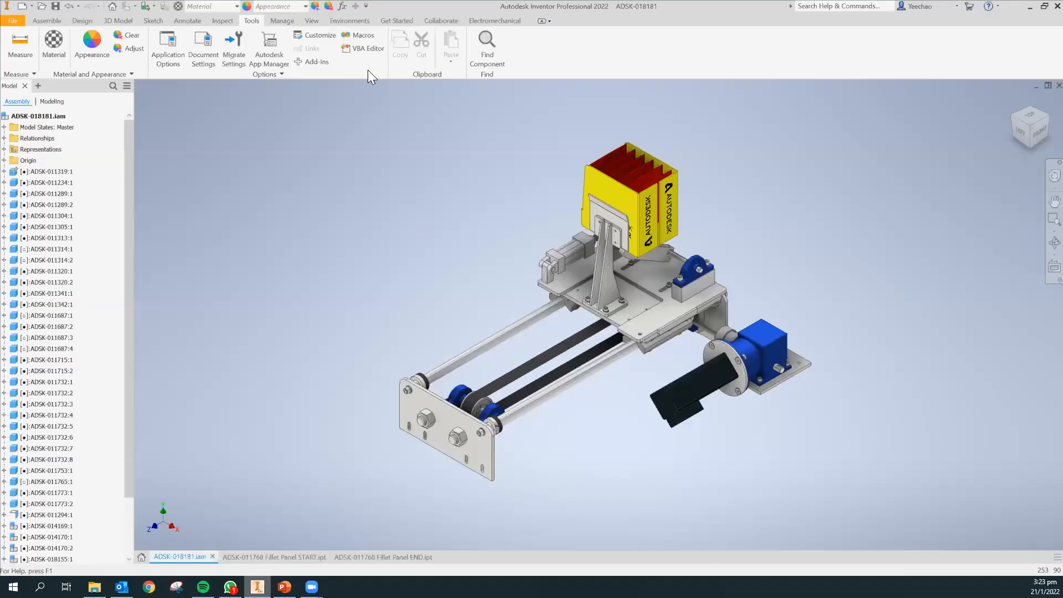
pyautogui.click(187, 19)
pyautogui.click(251, 21)
pyautogui.click(167, 55)
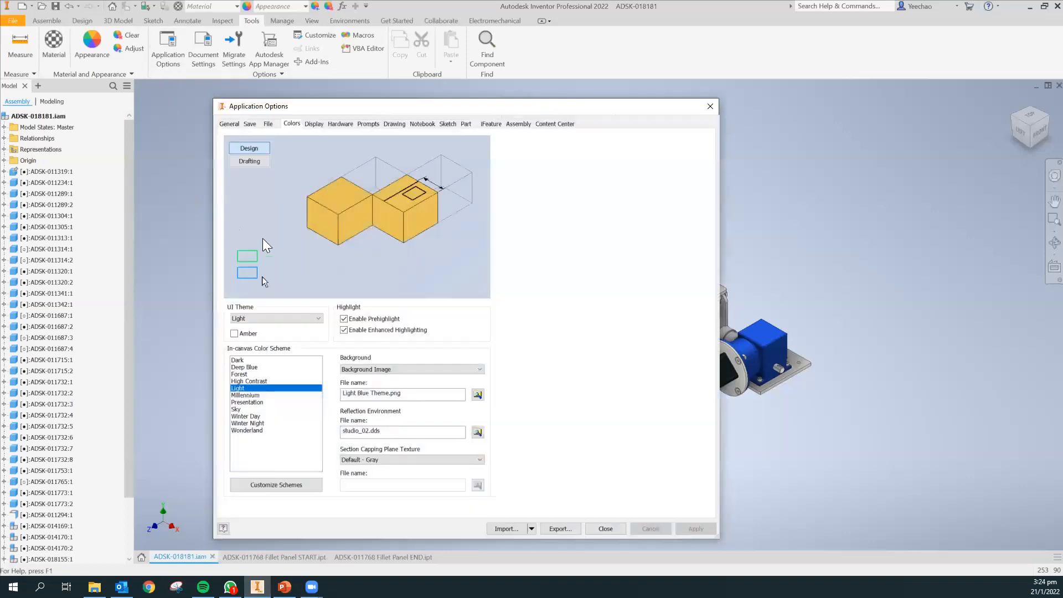
pyautogui.click(229, 124)
pyautogui.click(291, 124)
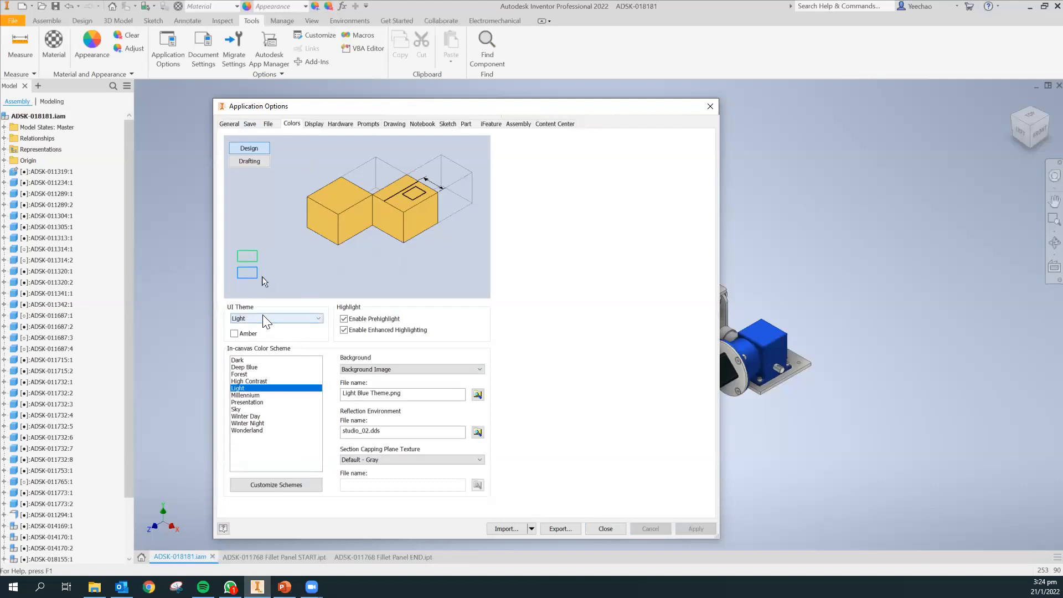
pyautogui.click(319, 319)
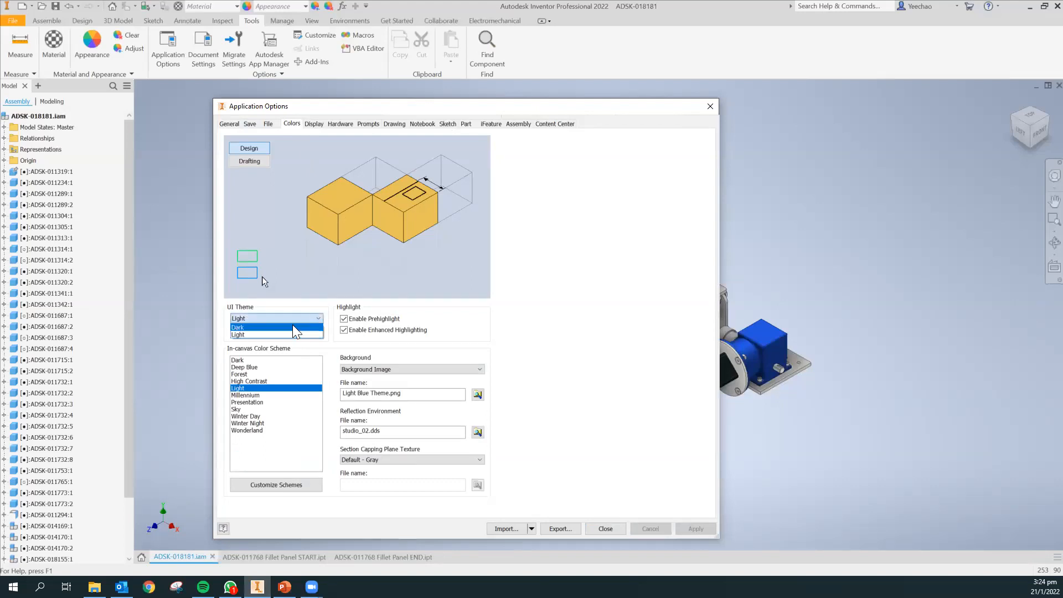
pyautogui.click(290, 335)
pyautogui.click(693, 529)
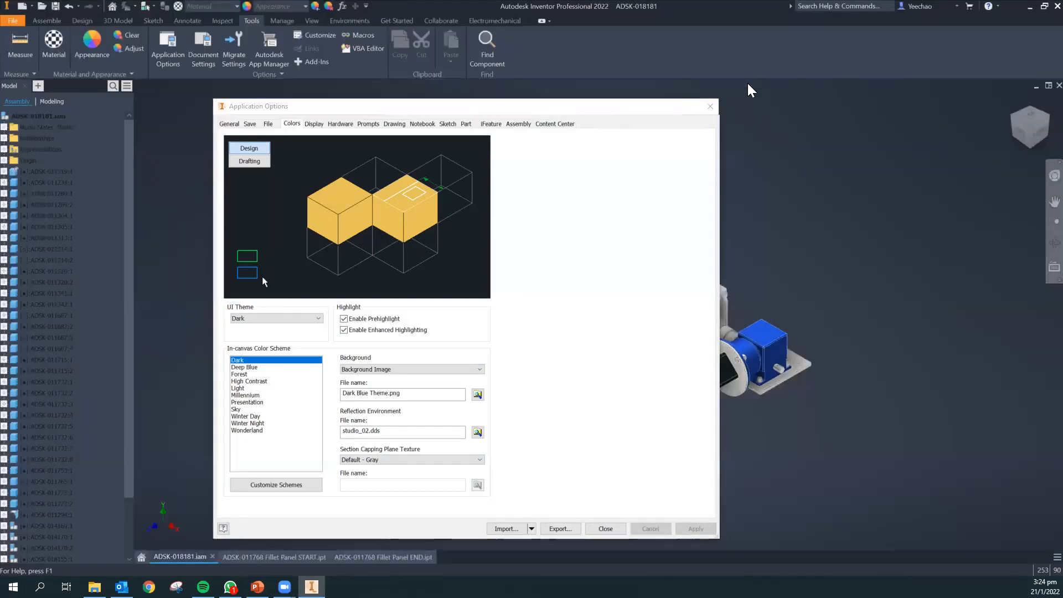
pyautogui.click(709, 106)
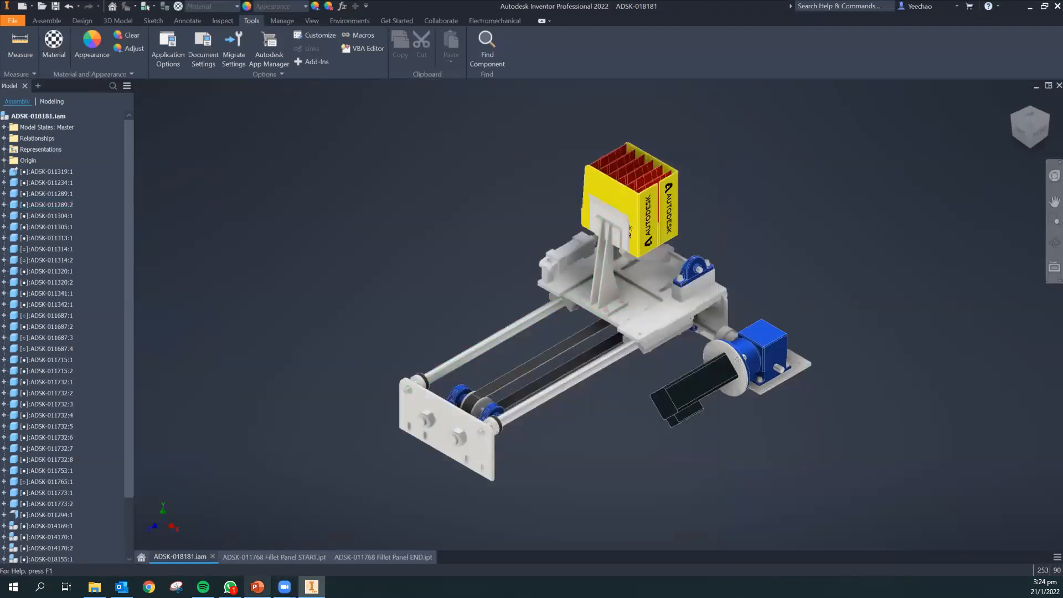
# Switch to PowerPoint and scroll down the slide thumbnails.
pyautogui.click(257, 587)
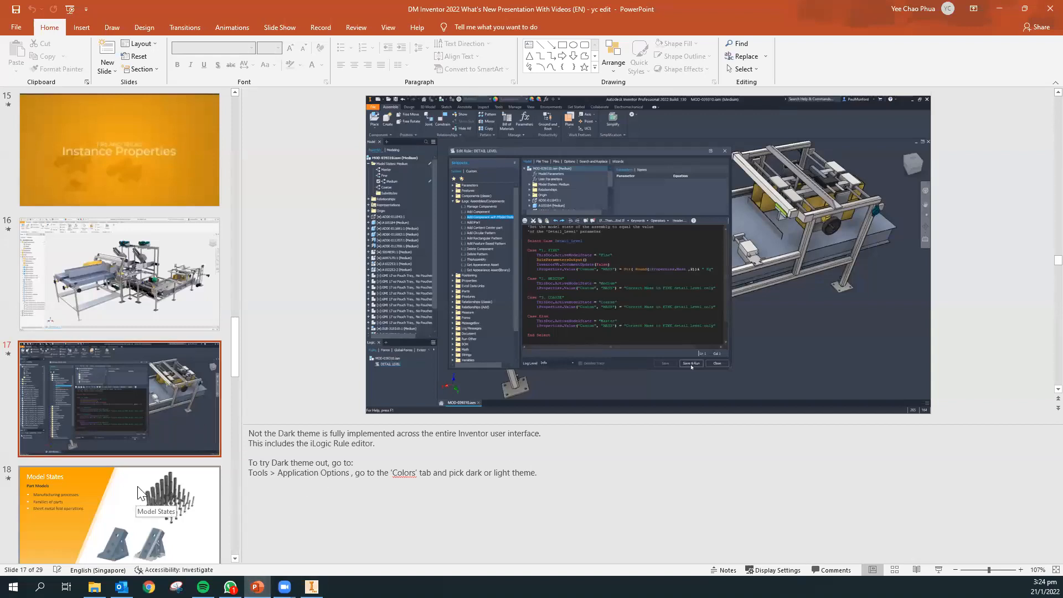
pyautogui.scroll(-2, 234, 382)
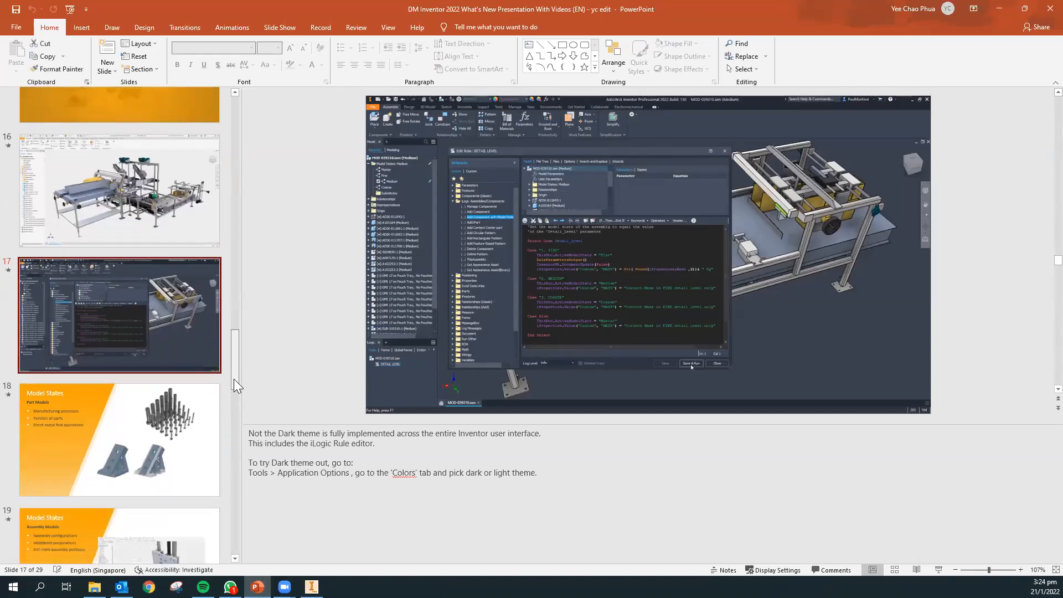
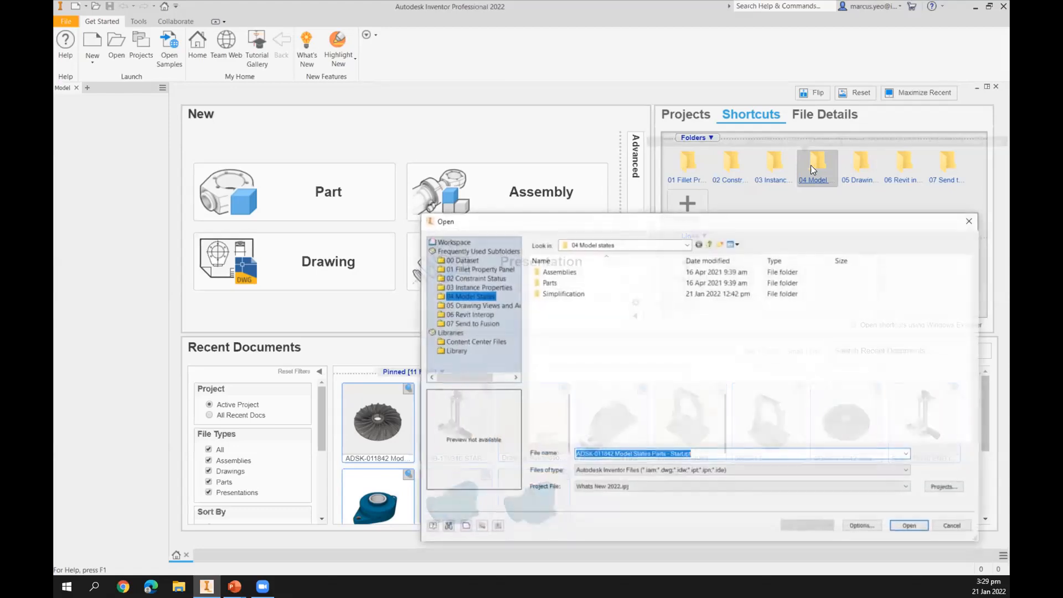
# Open the SUB-179310 END.iam assembly from the Assemblies subfolder of 04 Model states.
pyautogui.click(558, 270)
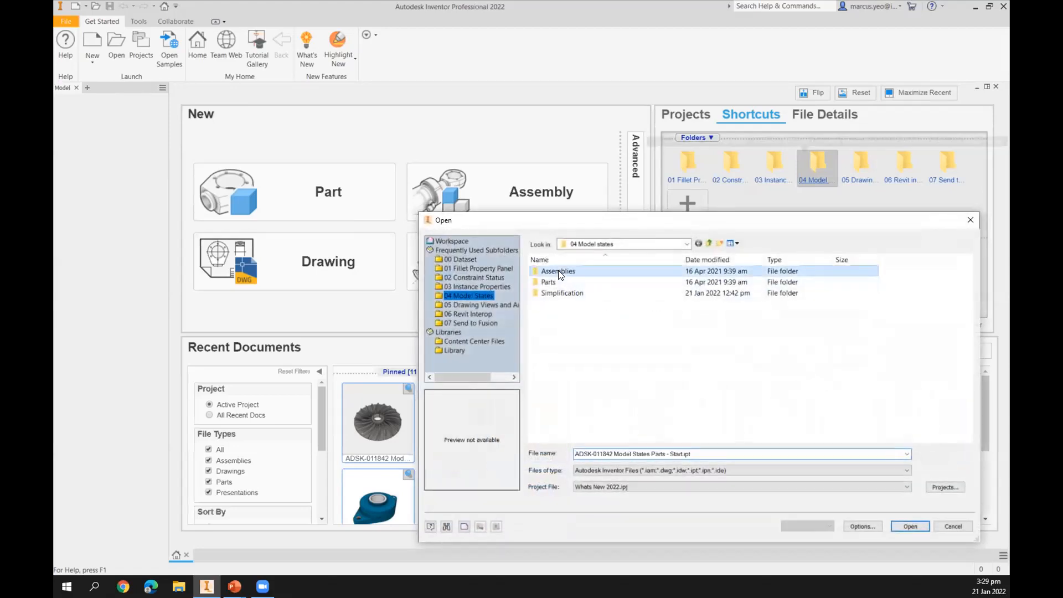
pyautogui.doubleClick(558, 270)
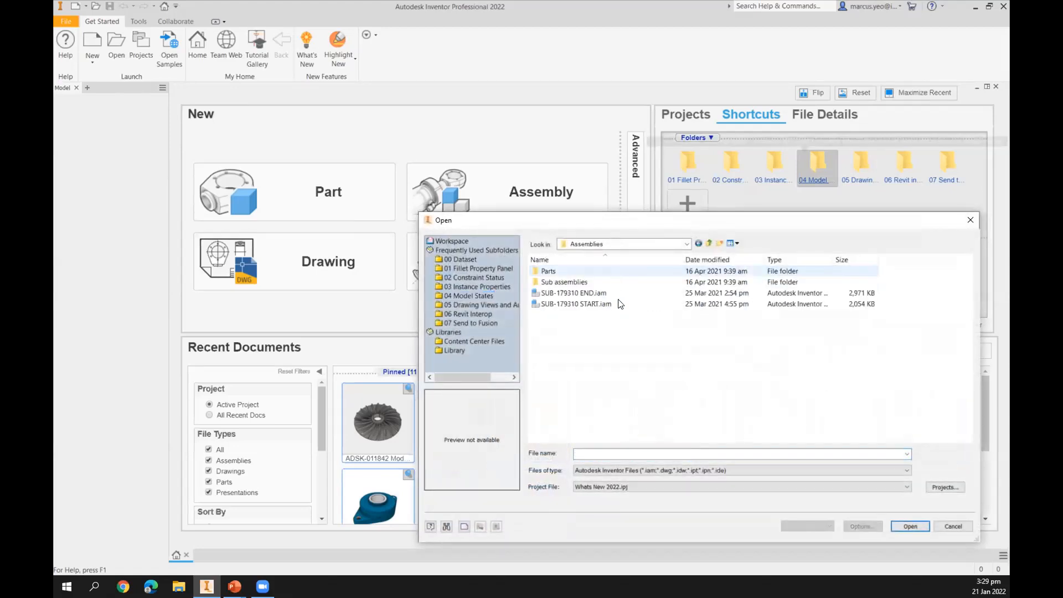
pyautogui.click(587, 293)
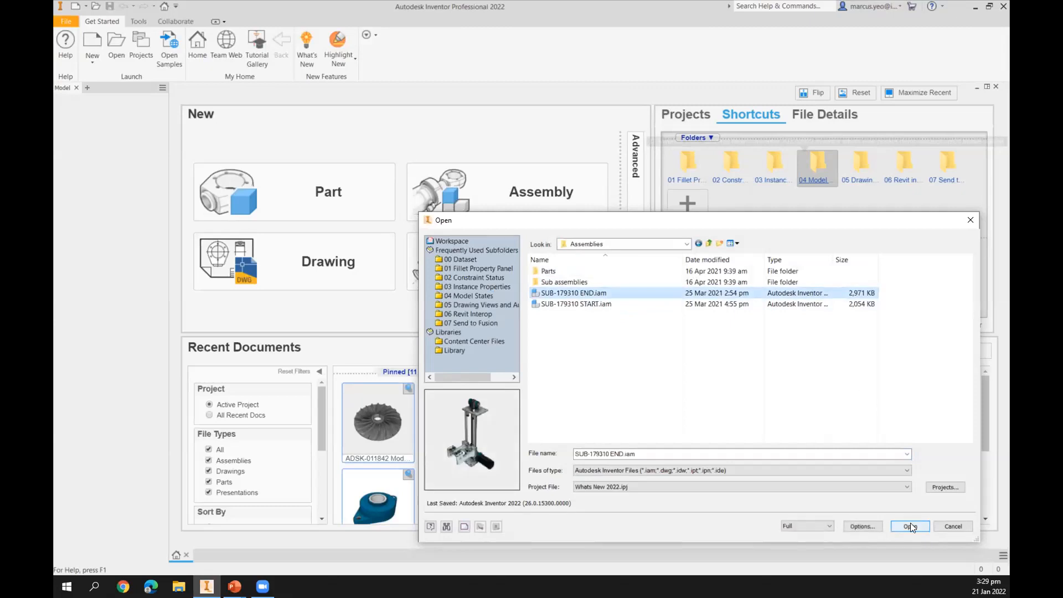
pyautogui.click(910, 526)
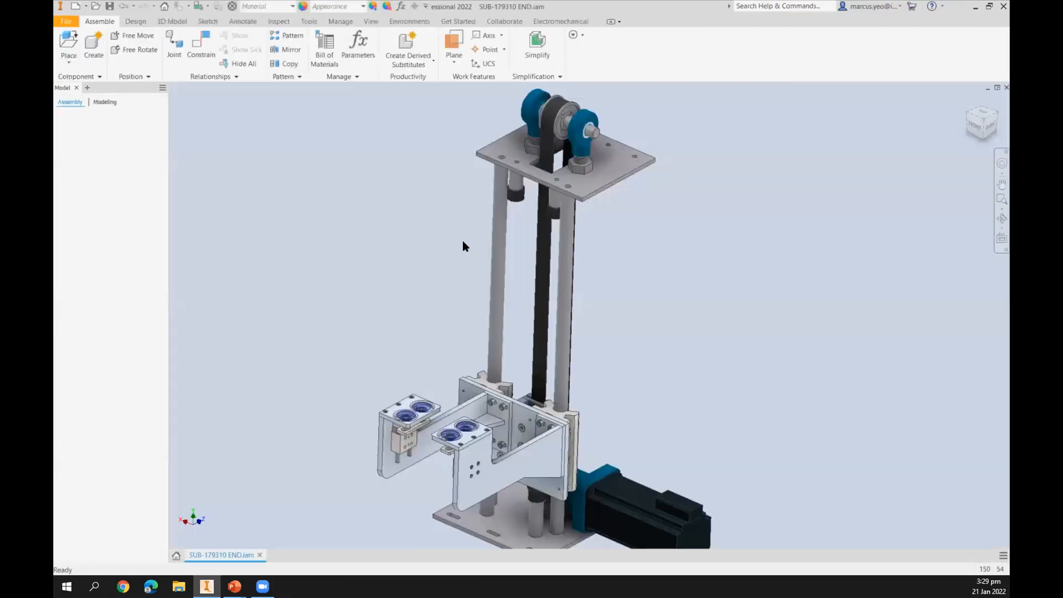
# Activate the 2 Unit model state of the assembly.
pyautogui.moveTo(467, 181); pyautogui.dragTo(475, 130, button='middle')
pyautogui.moveTo(430, 314); pyautogui.dragTo(417, 244, button='middle')
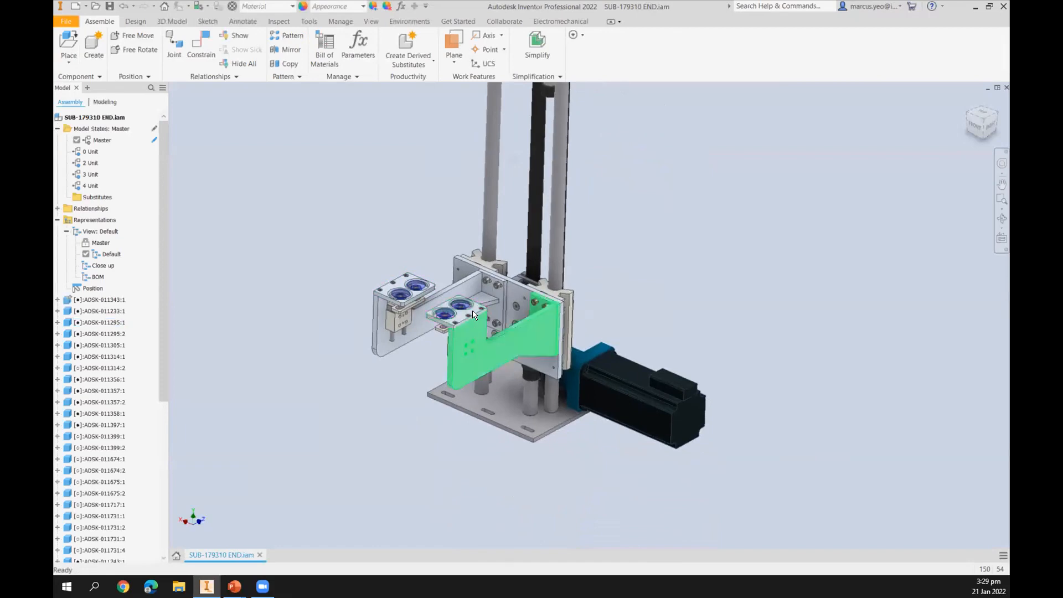
pyautogui.scroll(10, 474, 314)
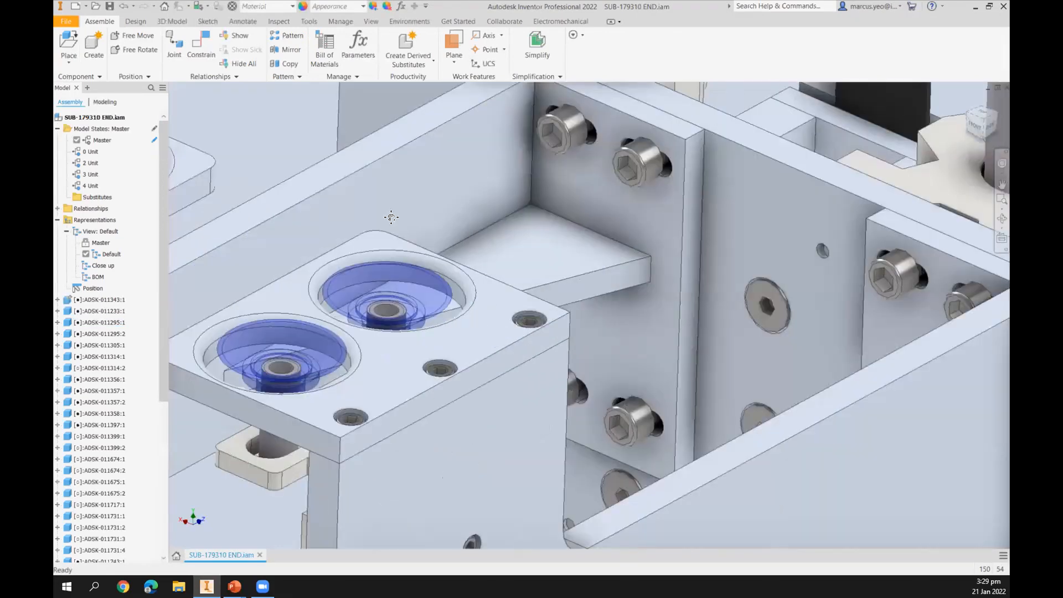
pyautogui.scroll(-10, 302, 189)
pyautogui.scroll(3, 302, 189)
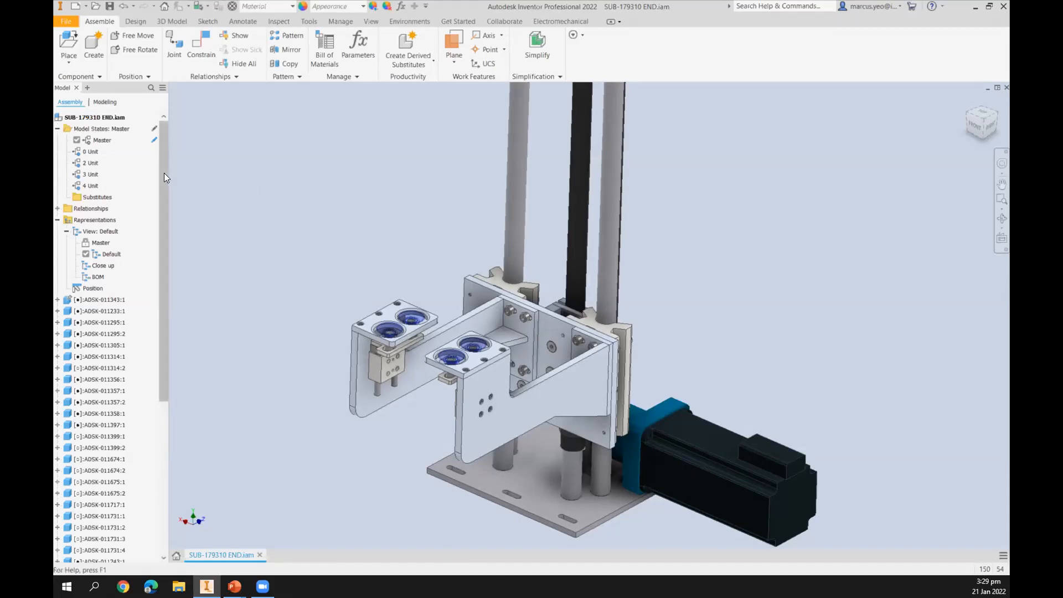
pyautogui.doubleClick(90, 164)
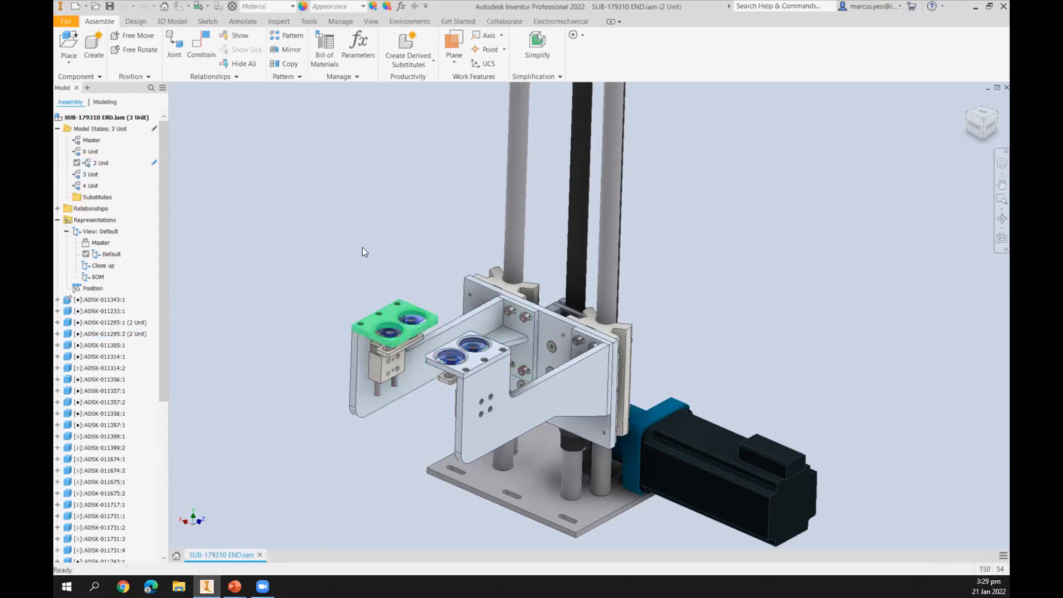
# Activate the 3 Unit model state, then the 4 Unit model state.
pyautogui.moveTo(399, 344); pyautogui.dragTo(424, 278, button='middle')
pyautogui.scroll(3, 424, 279)
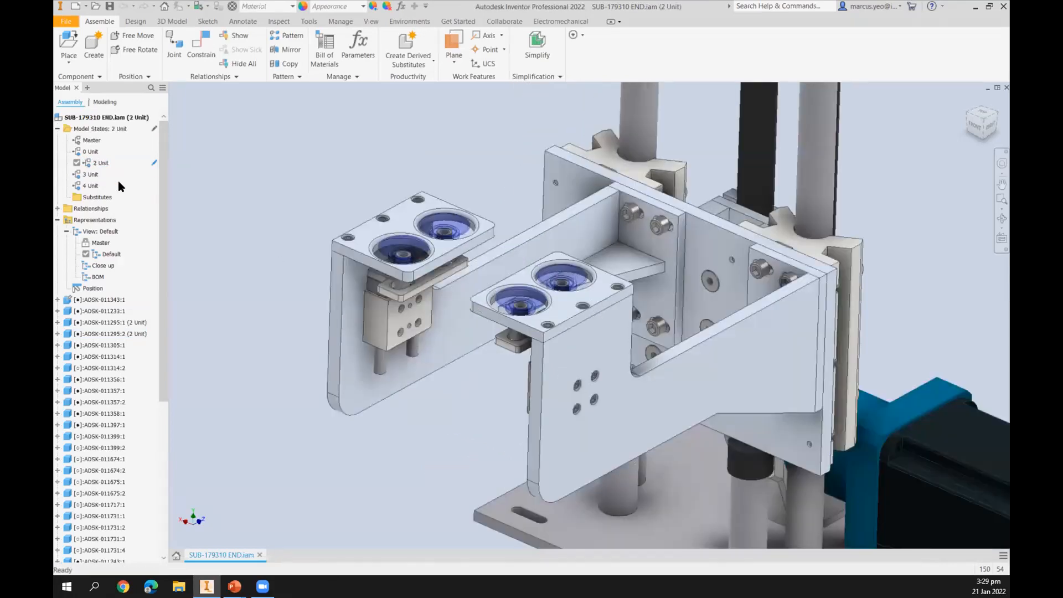
pyautogui.doubleClick(89, 175)
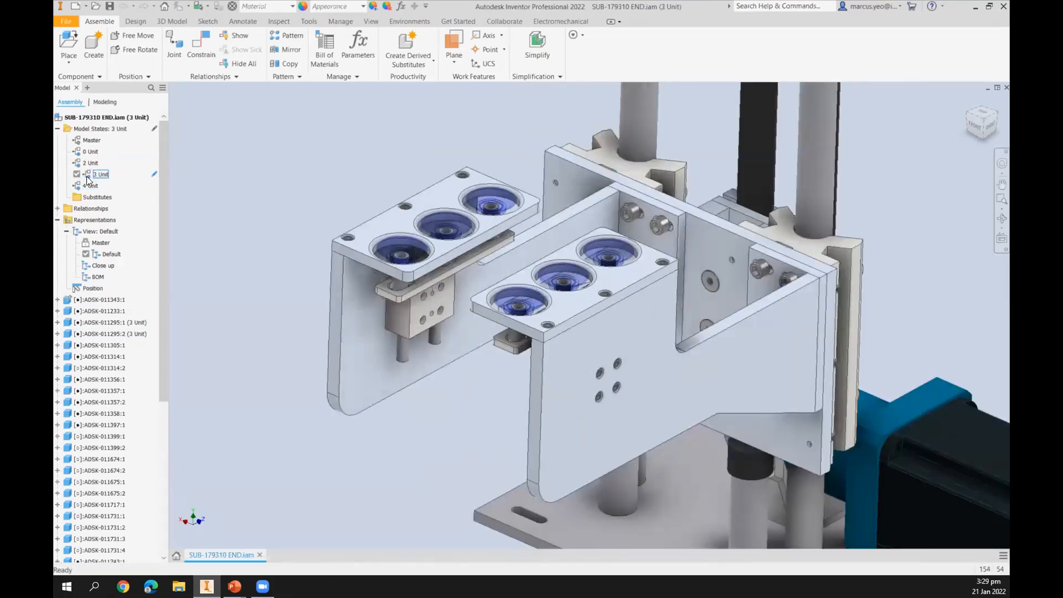
pyautogui.doubleClick(91, 186)
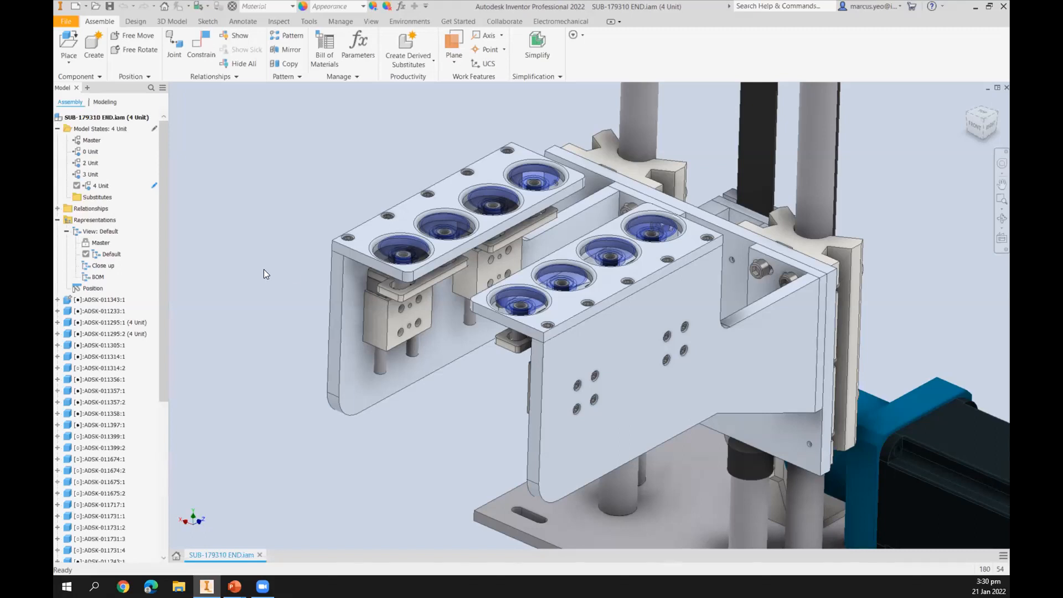
# Activate the Close up view representation.
pyautogui.moveTo(201, 229); pyautogui.dragTo(197, 243, button='middle')
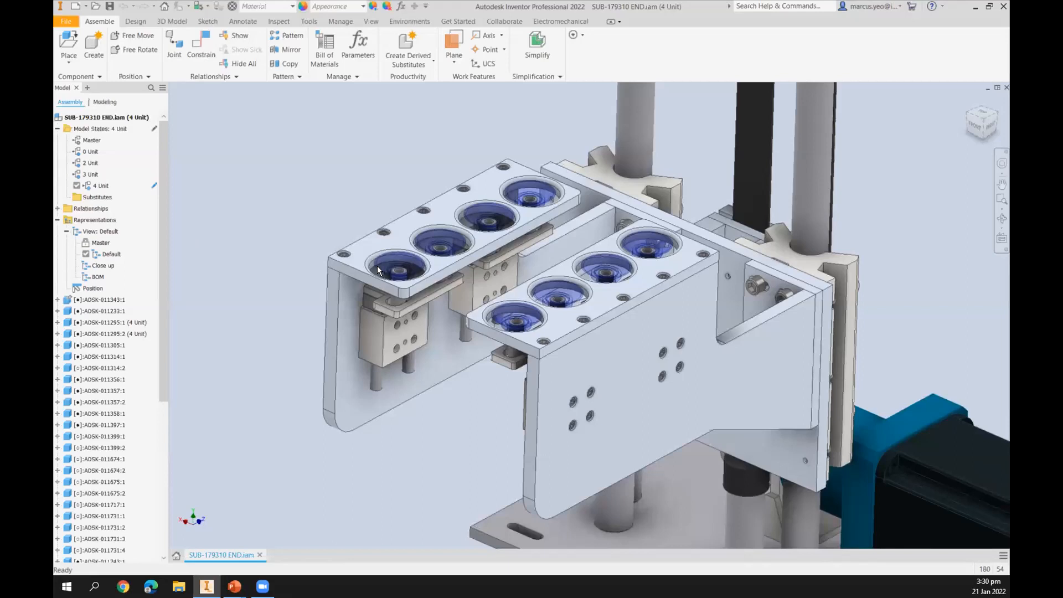
pyautogui.scroll(-5, 343, 217)
pyautogui.moveTo(357, 242); pyautogui.dragTo(359, 282, button='middle')
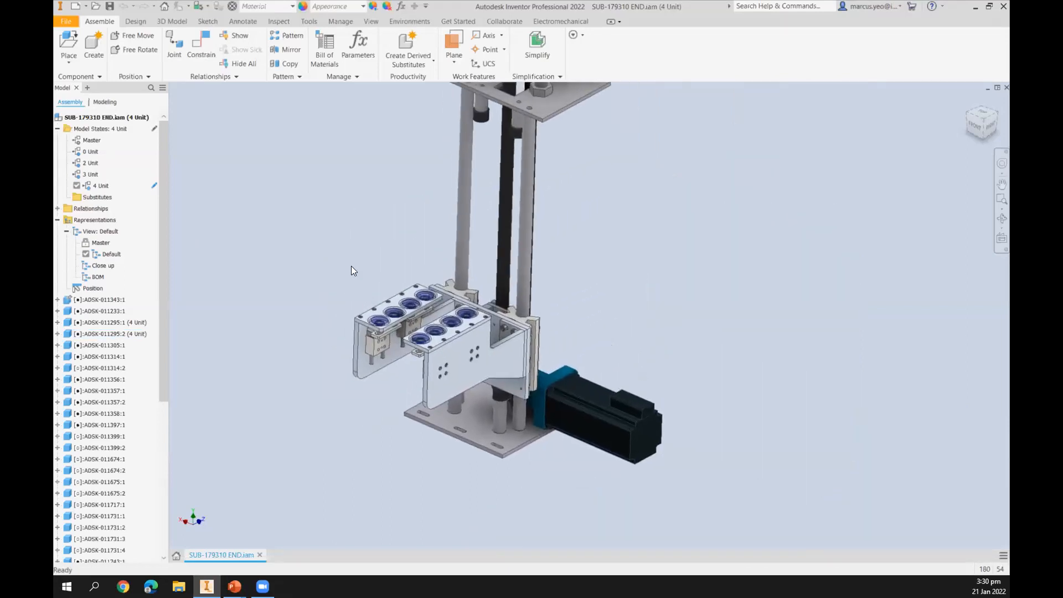
pyautogui.doubleClick(103, 265)
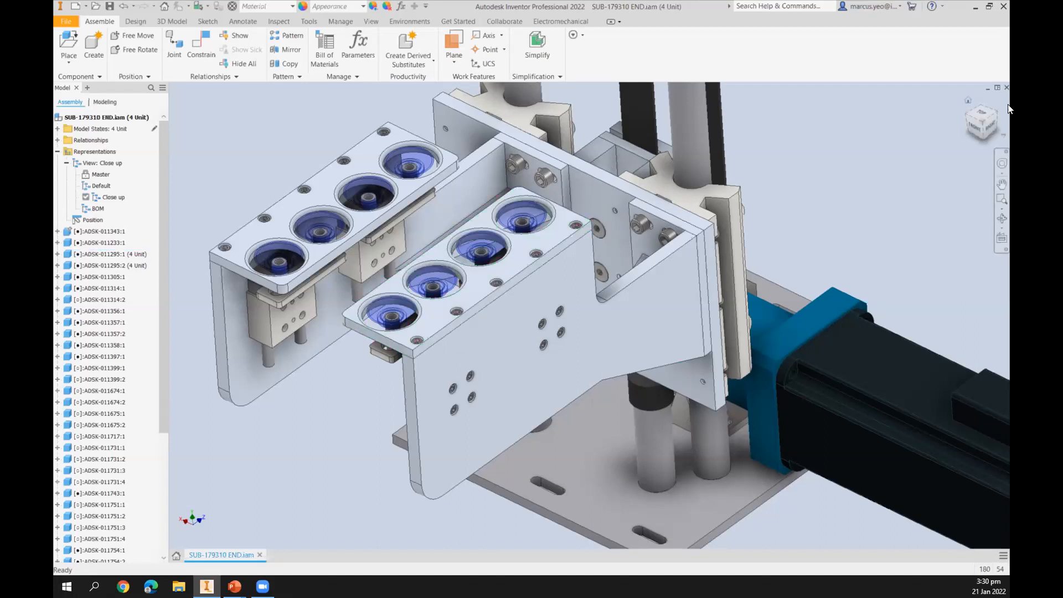
# Open the SUB-179310 START.iam assembly from the same Assemblies folder.
pyautogui.click(987, 87)
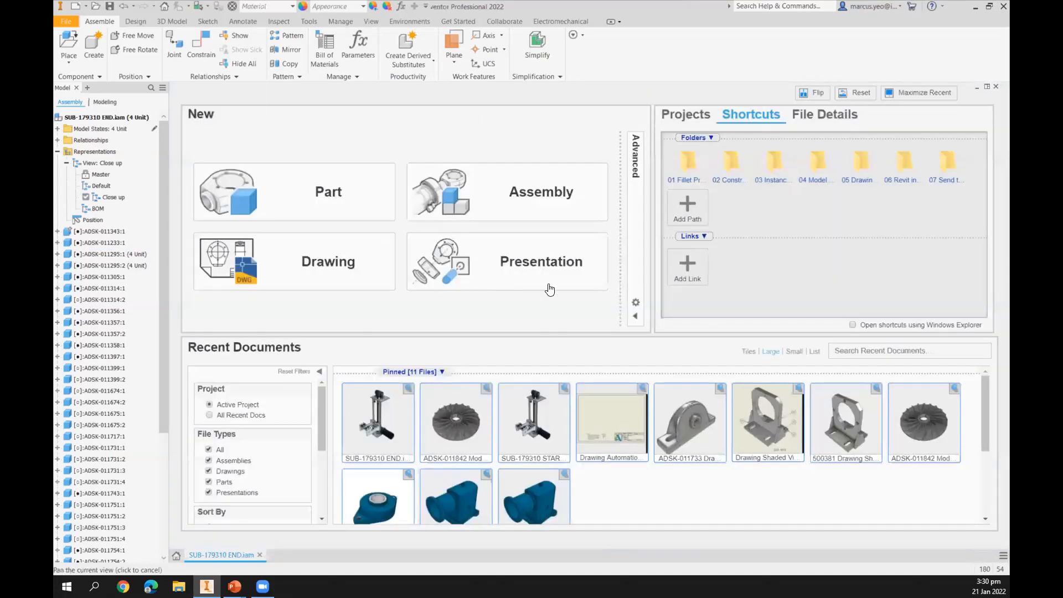
pyautogui.click(817, 162)
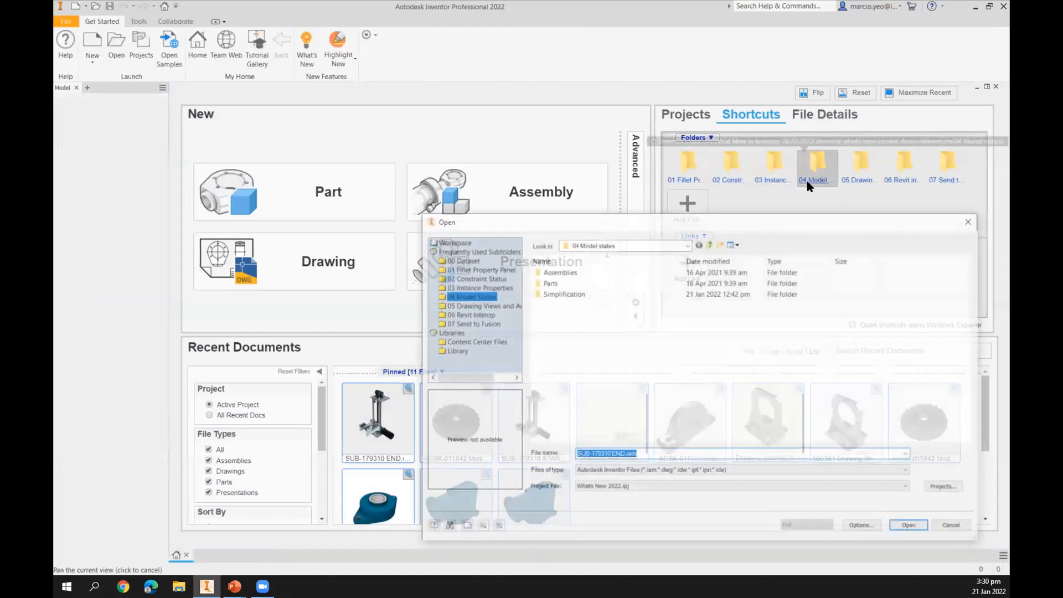
pyautogui.doubleClick(548, 271)
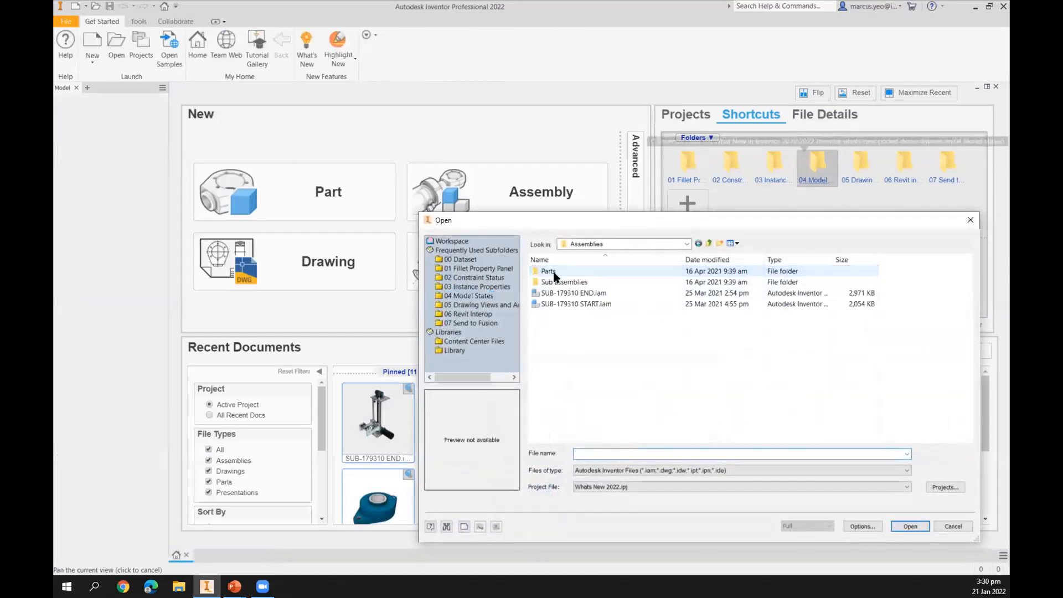
pyautogui.click(570, 305)
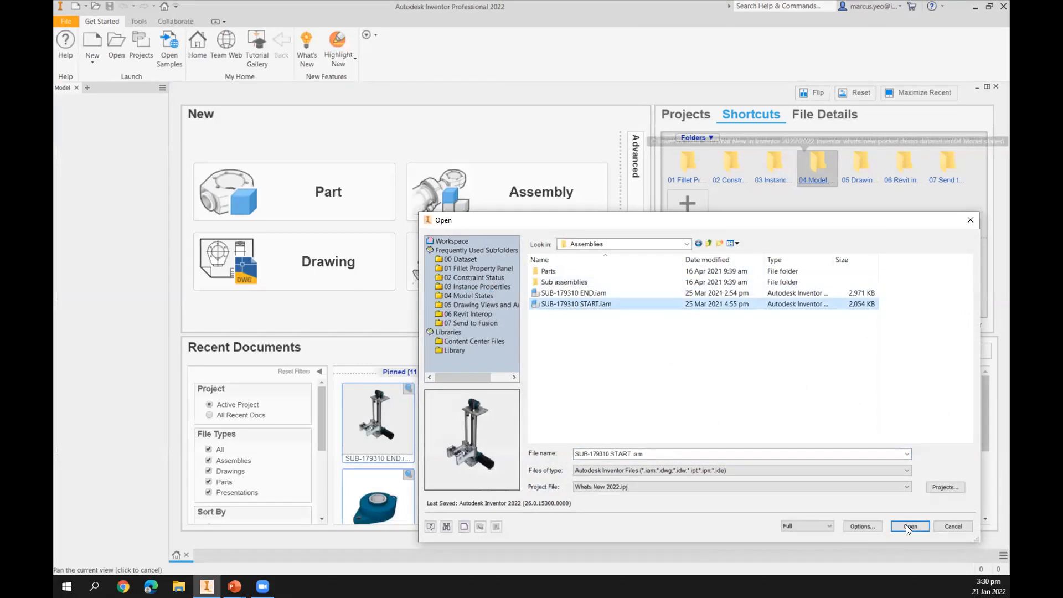
pyautogui.click(908, 525)
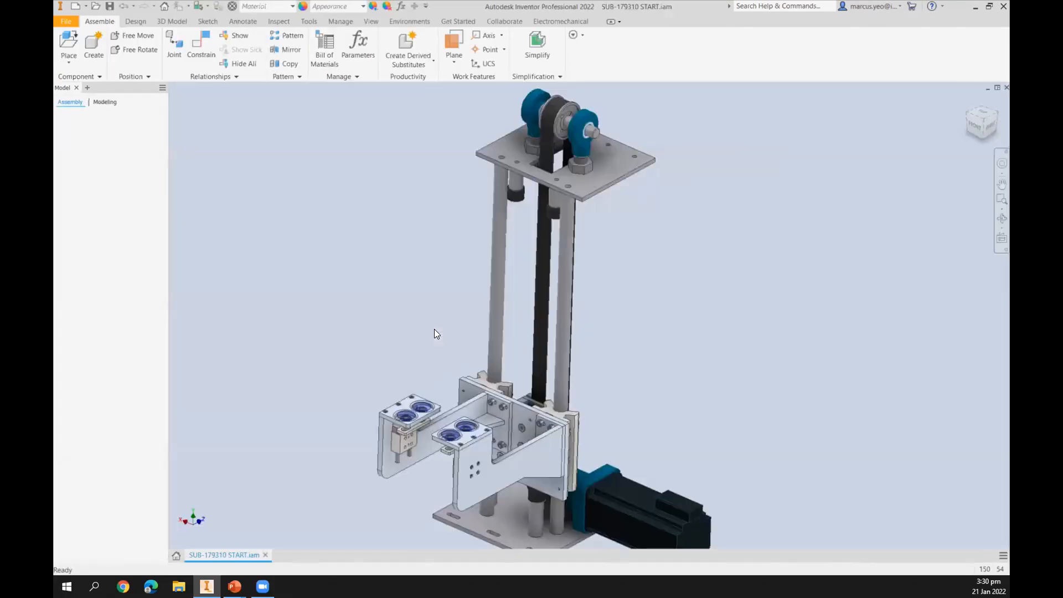
# Edit the assembly's model states via spreadsheet.
pyautogui.moveTo(446, 312); pyautogui.dragTo(474, 196, button='middle')
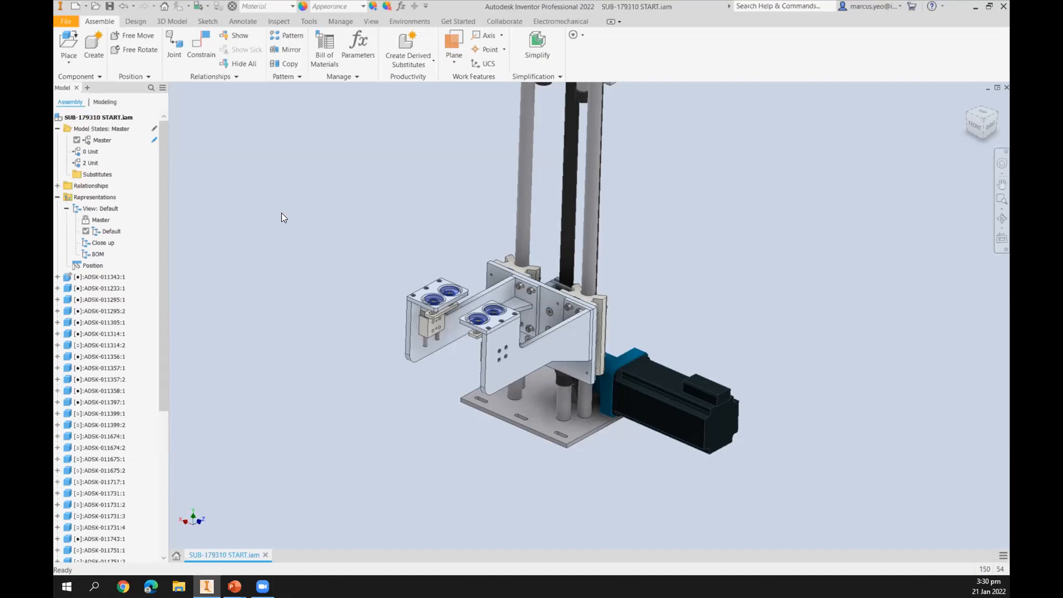
pyautogui.rightClick(101, 127)
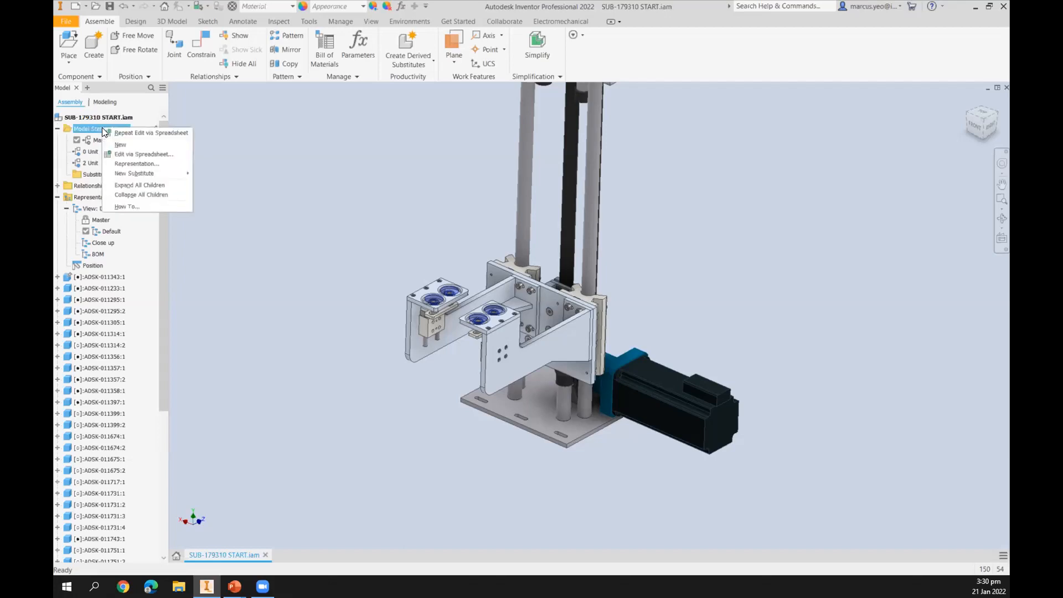
pyautogui.click(133, 155)
pyautogui.click(501, 305)
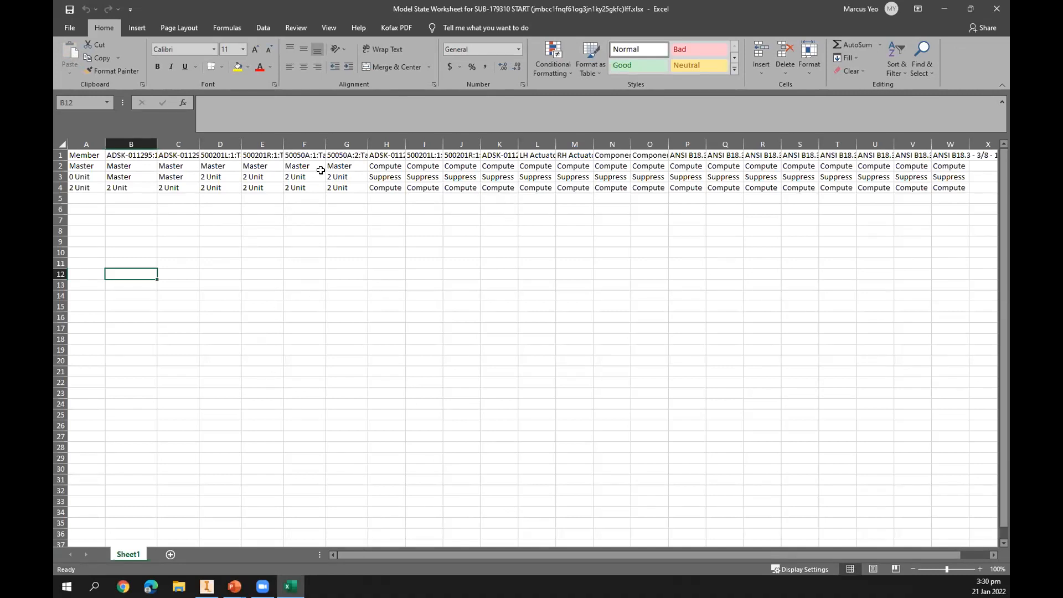
# Copy the 2 Unit row and insert the copy as a new row below it.
pyautogui.rightClick(61, 187)
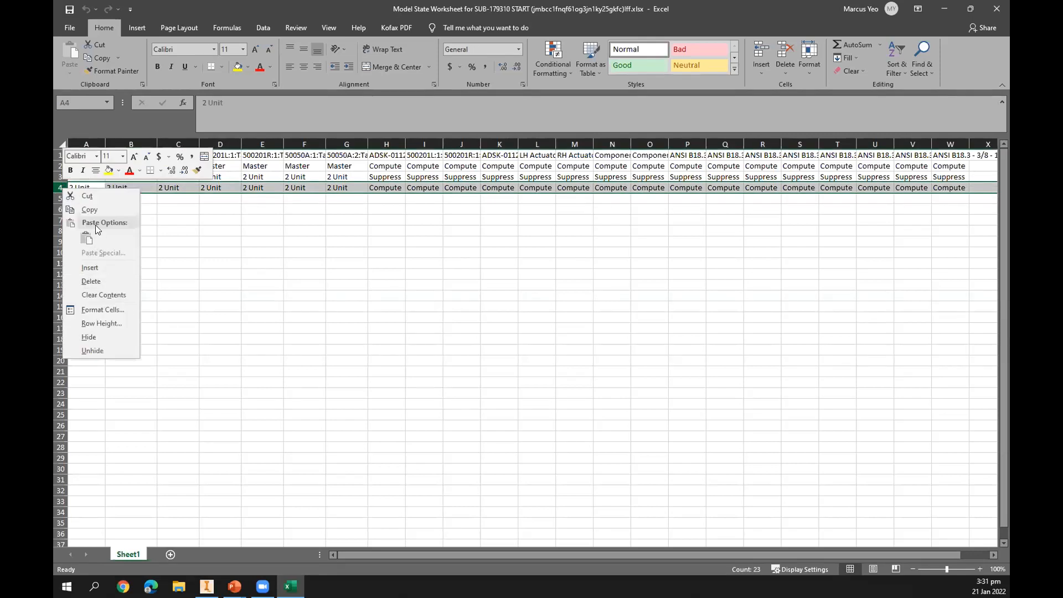
pyautogui.click(90, 206)
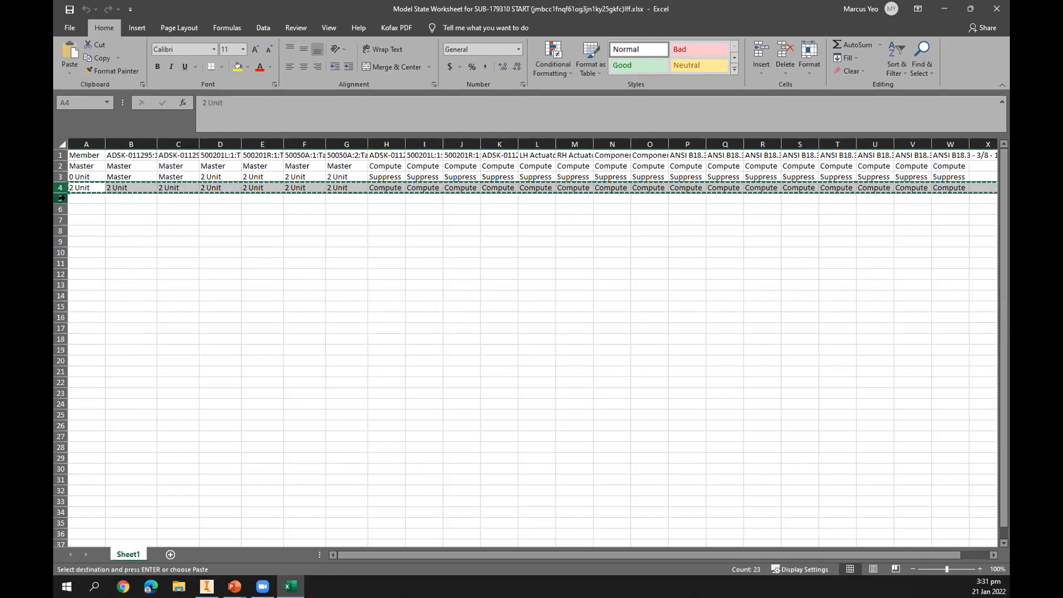
pyautogui.rightClick(60, 197)
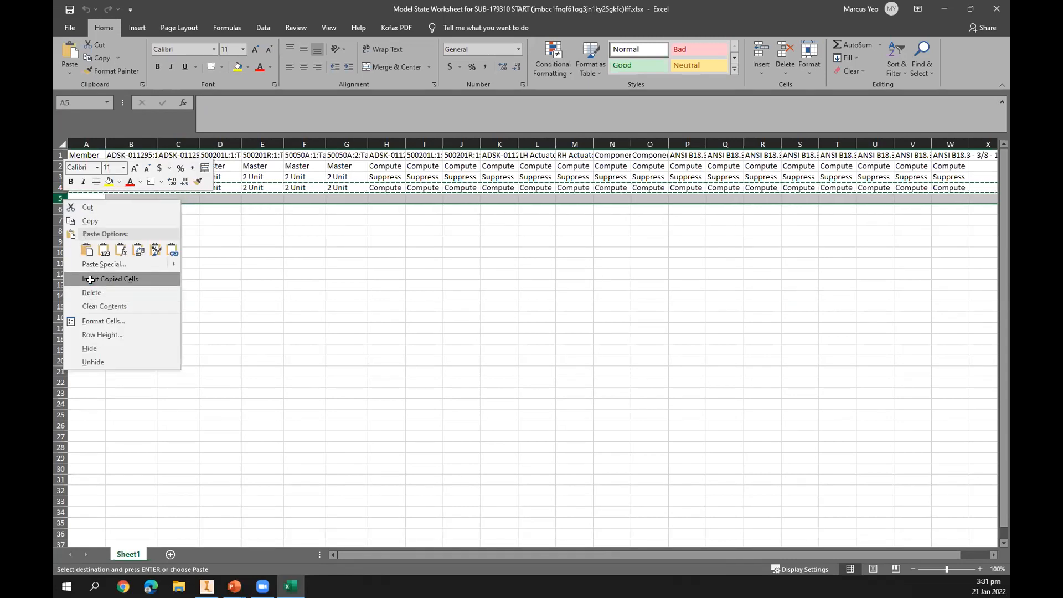
pyautogui.click(90, 279)
# Insert another copy of the 2 Unit row so rows 4 to 6 all hold 2 Unit entries.
pyautogui.rightClick(62, 210)
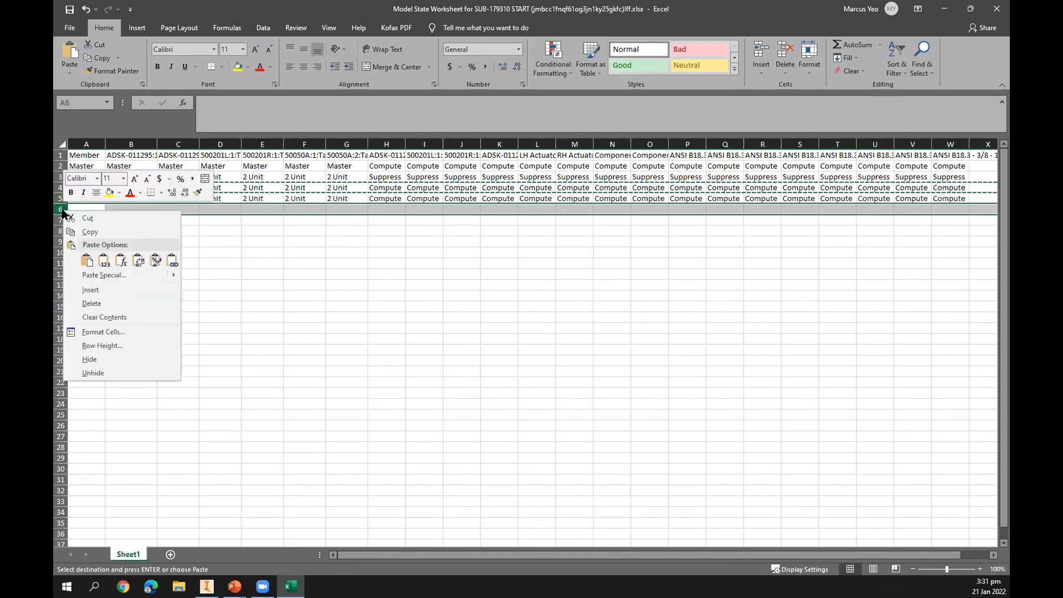
pyautogui.click(92, 289)
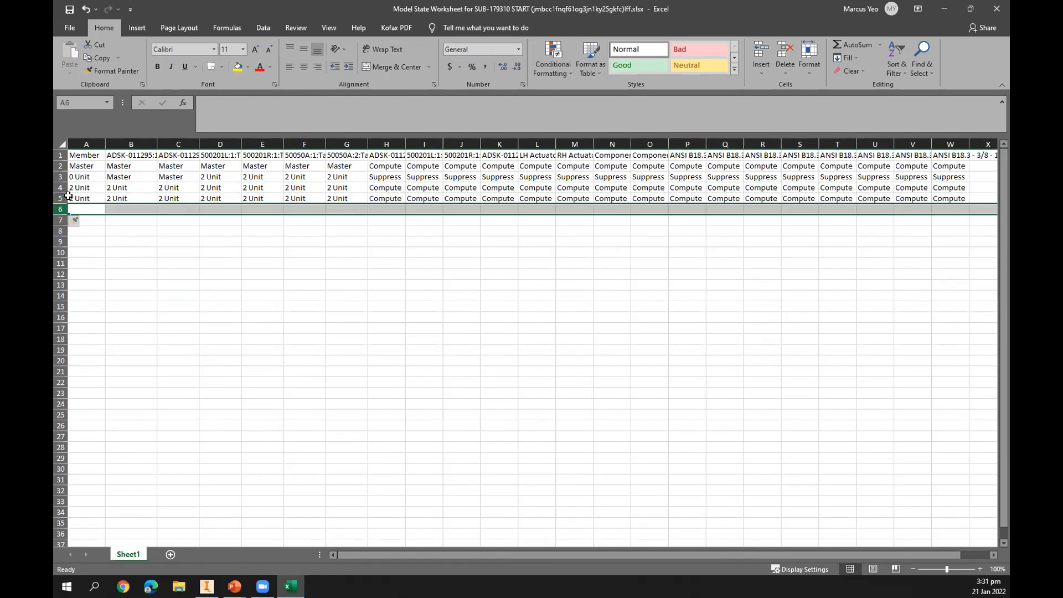
pyautogui.click(69, 196)
pyautogui.click(61, 198)
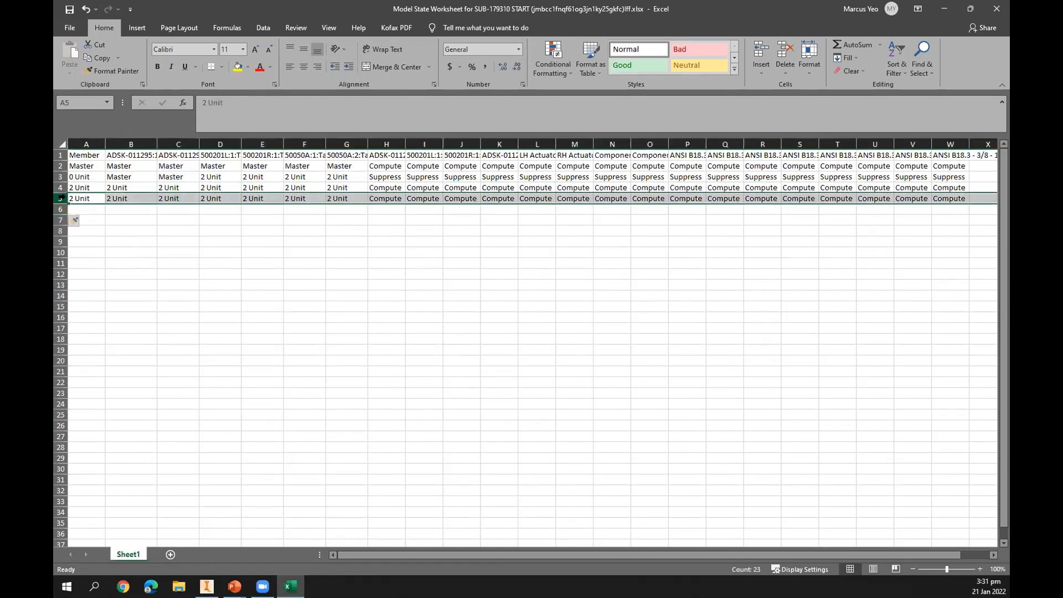
pyautogui.rightClick(62, 197)
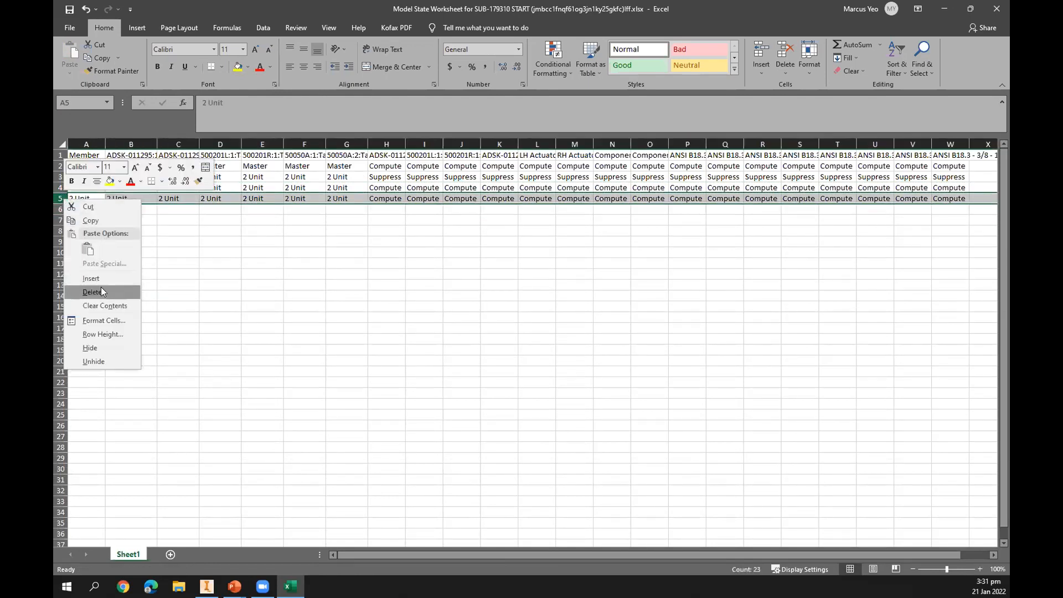
pyautogui.click(93, 219)
pyautogui.click(60, 209)
pyautogui.rightClick(61, 209)
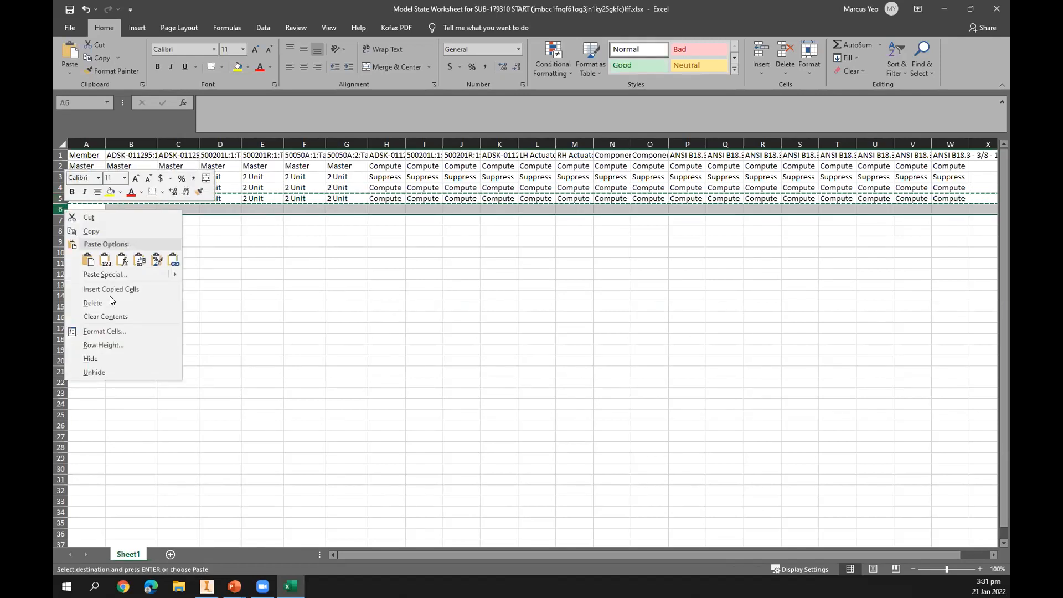
pyautogui.click(102, 289)
pyautogui.click(111, 264)
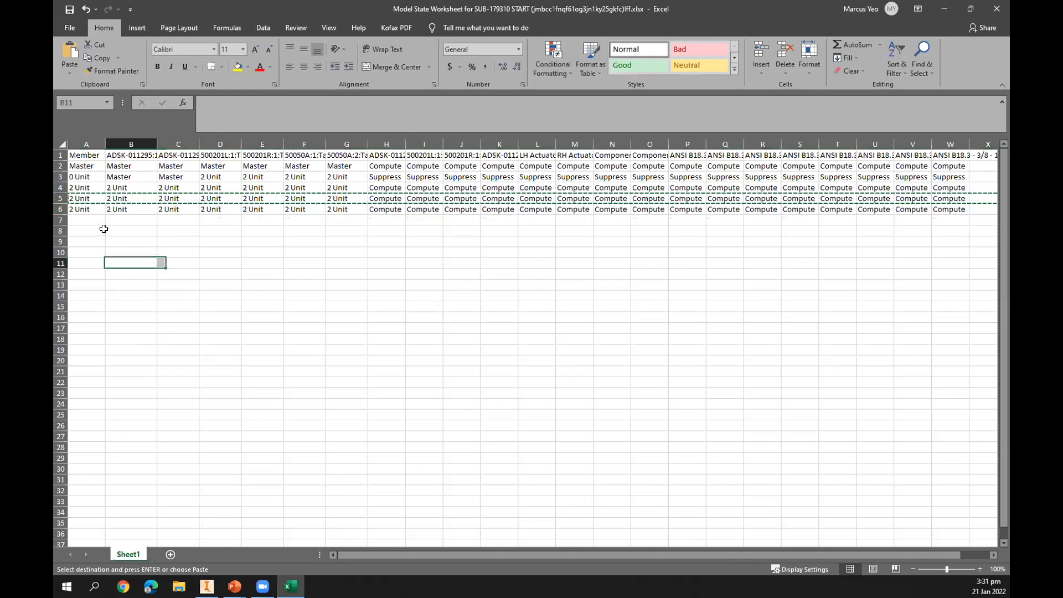
pyautogui.click(91, 188)
pyautogui.press('Escape')
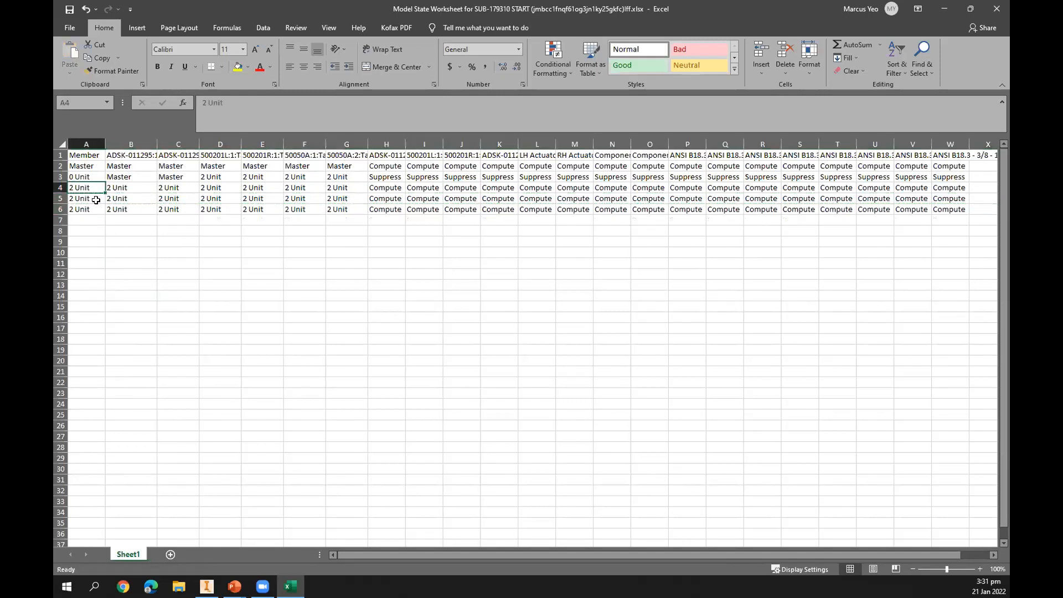
# Rename the copied rows' entries to 3 Unit and 4 Unit across columns A to G, then close the spreadsheet.
pyautogui.moveTo(105, 193); pyautogui.dragTo(365, 215)
pyautogui.click(147, 191)
pyautogui.click(194, 188)
pyautogui.click(225, 189)
pyautogui.click(280, 192)
pyautogui.click(325, 192)
pyautogui.click(370, 189)
pyautogui.click(363, 186)
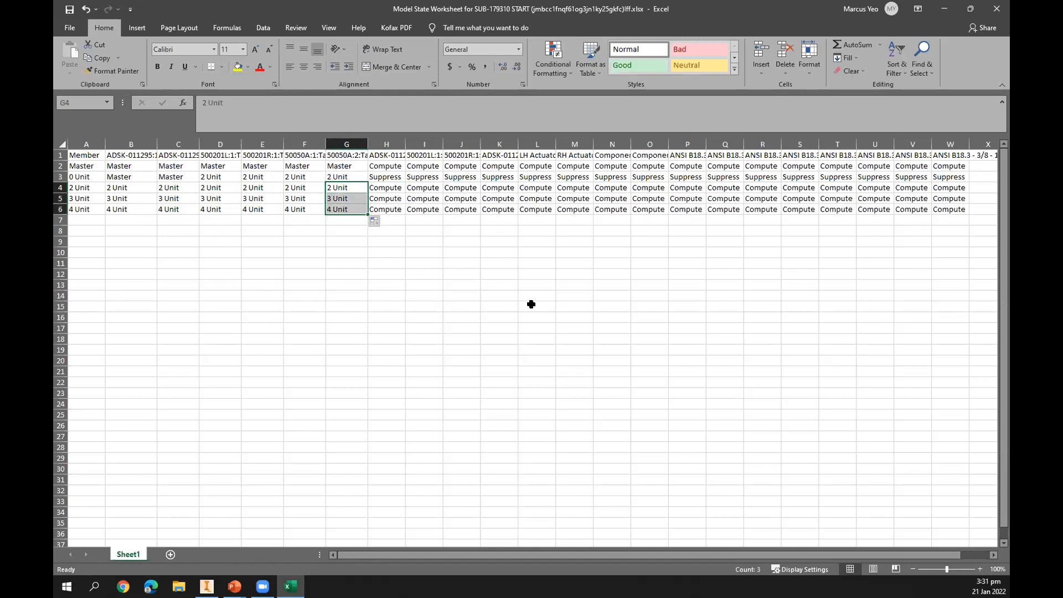
pyautogui.click(462, 308)
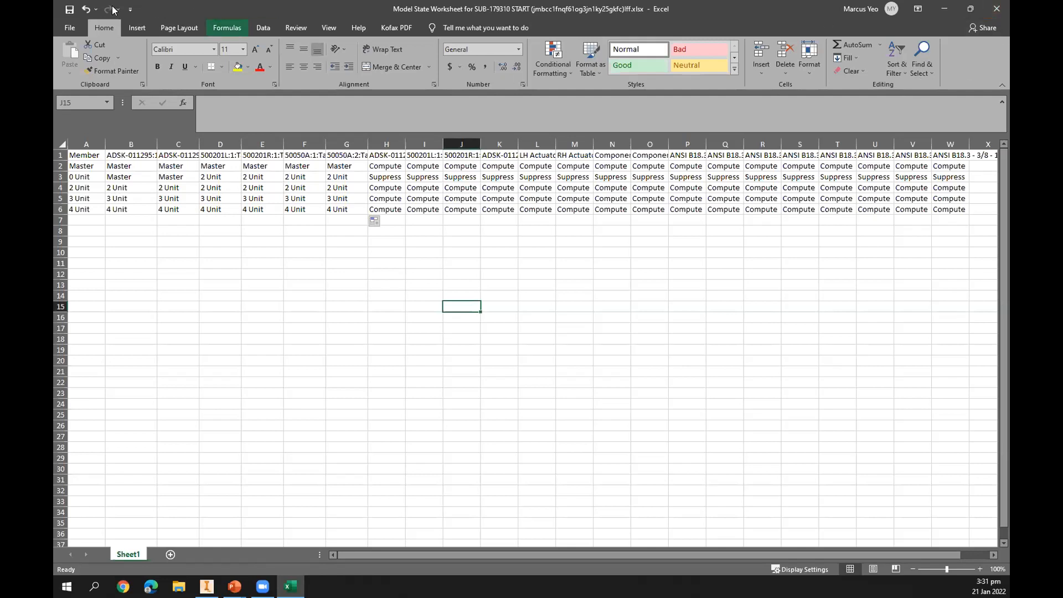
pyautogui.click(999, 8)
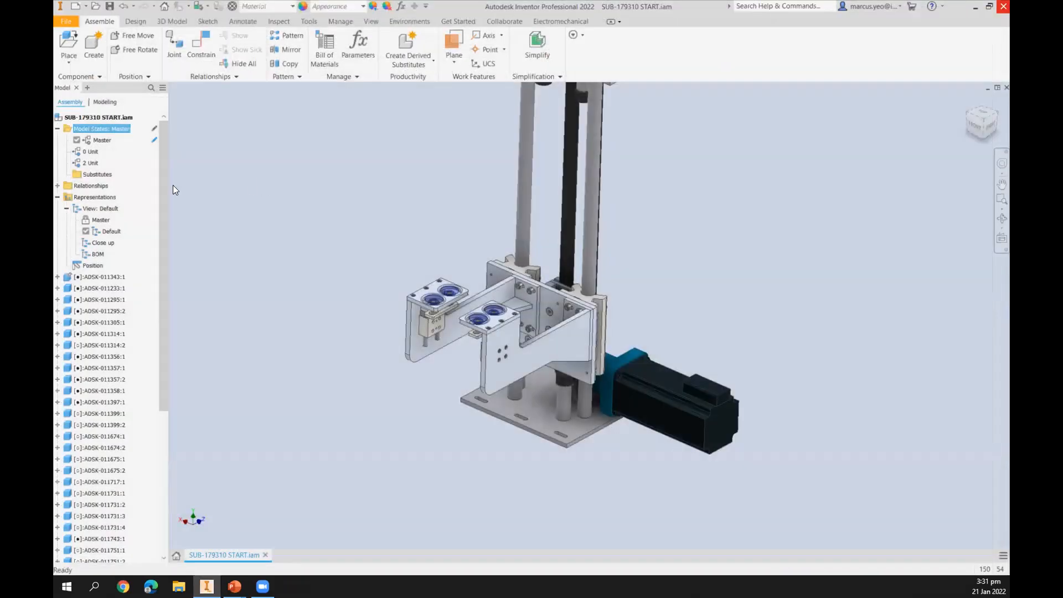
# Activate the 4 Unit model state of the assembly.
pyautogui.moveTo(399, 224); pyautogui.dragTo(381, 197, button='middle')
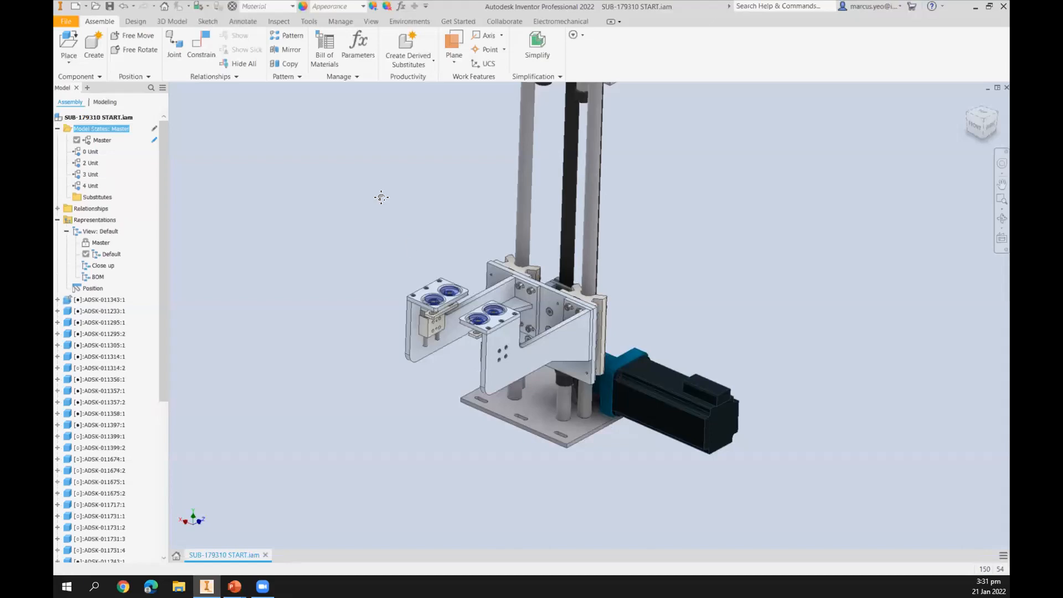
pyautogui.scroll(-4, 373, 213)
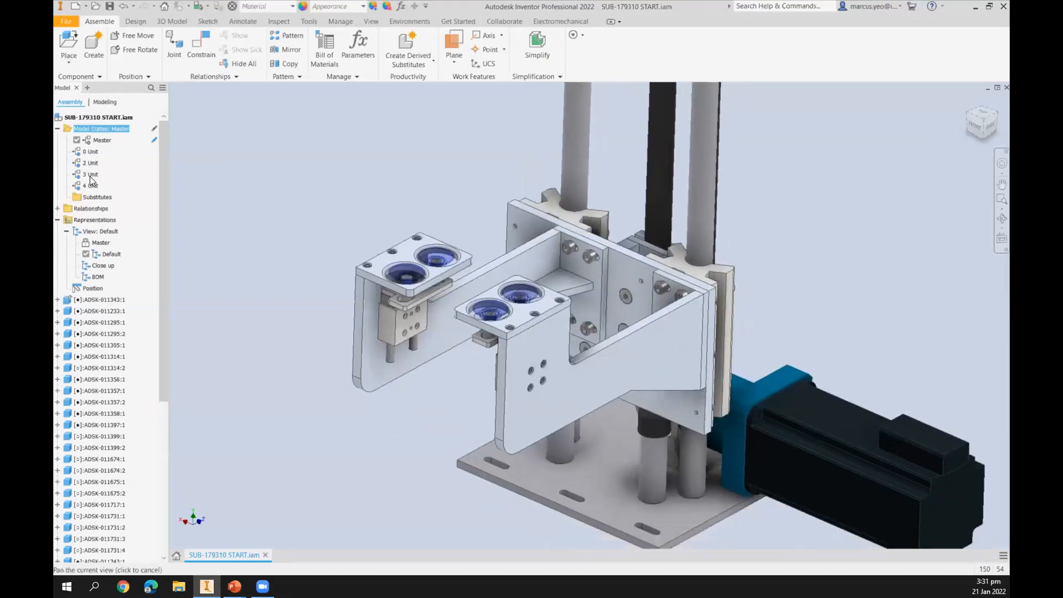
pyautogui.doubleClick(89, 173)
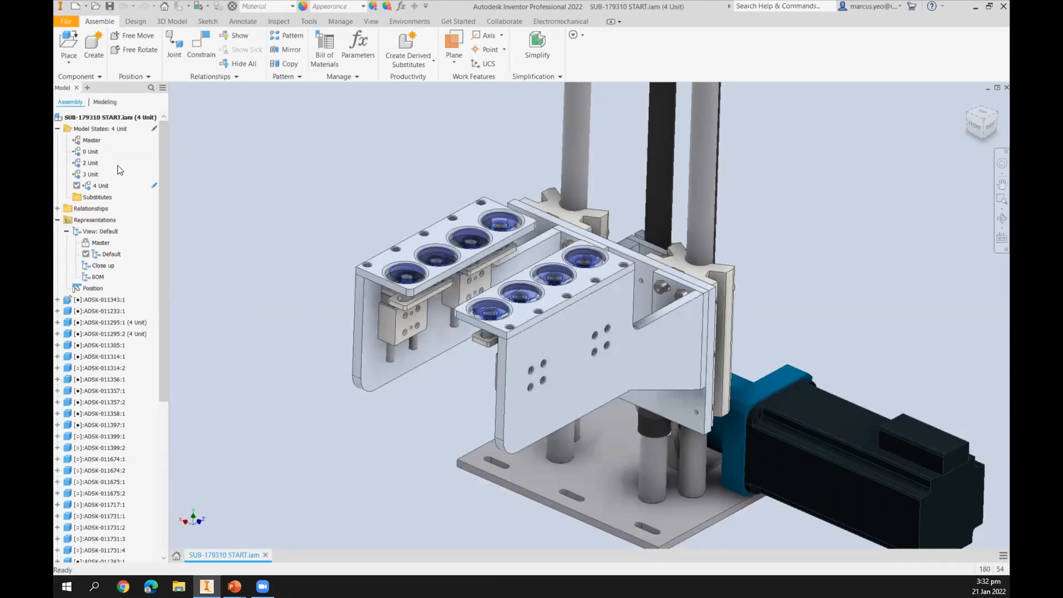
# Open the assembly's model states for editing via spreadsheet.
pyautogui.rightClick(102, 129)
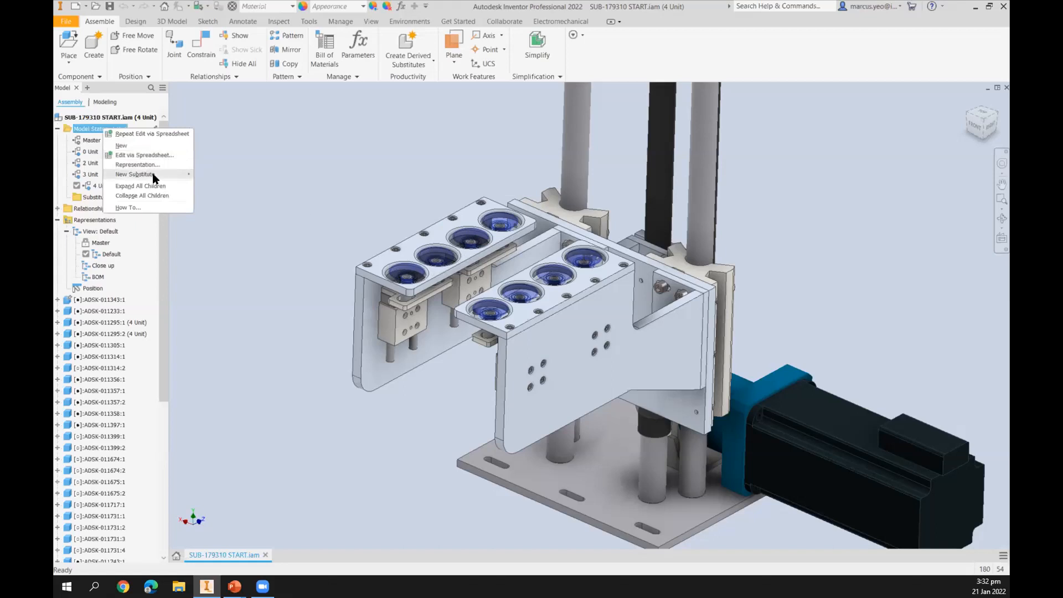
pyautogui.click(144, 155)
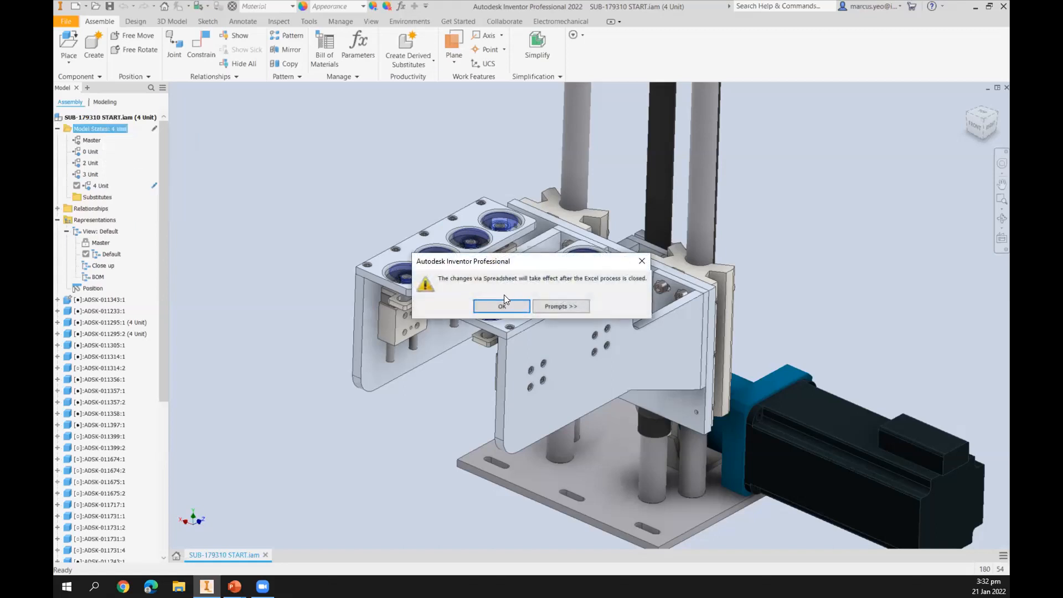
pyautogui.click(499, 307)
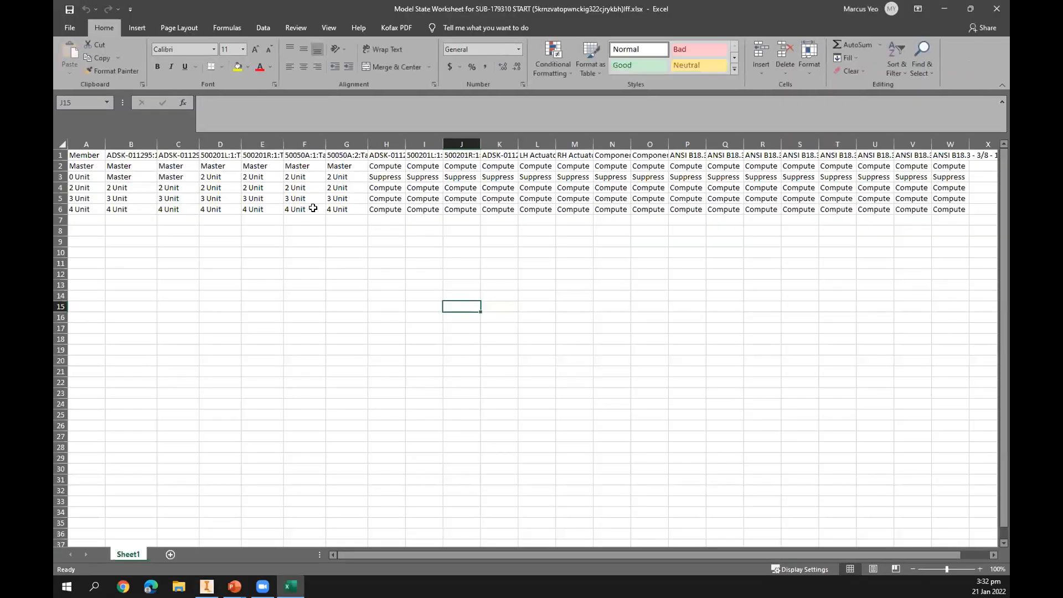
# Set LH Actuators and RH Actuators to Suppress in the 4 Unit row by copying a Suppress cell.
pyautogui.click(72, 209)
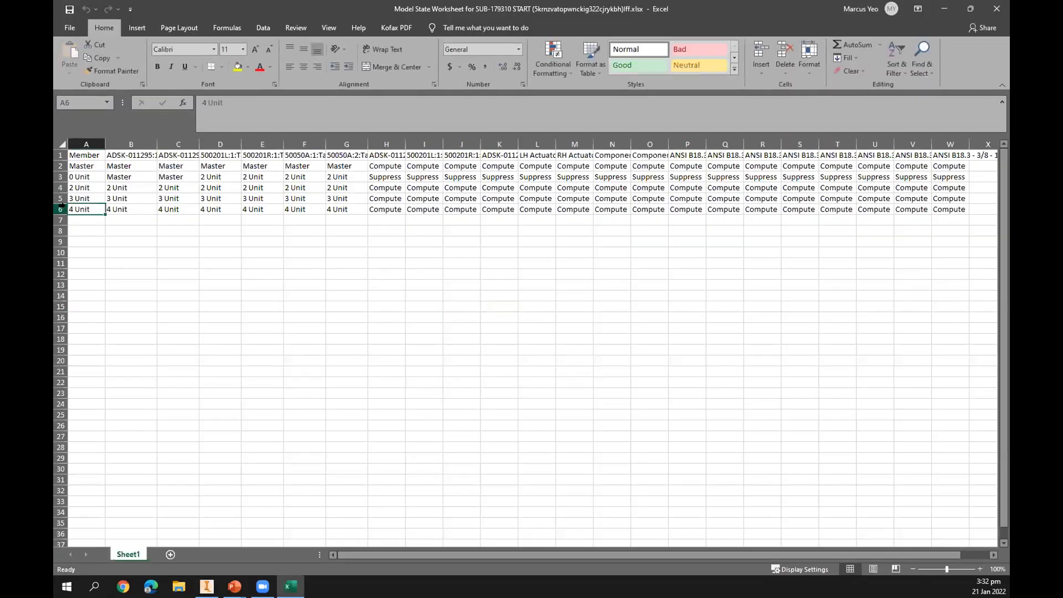
pyautogui.click(61, 208)
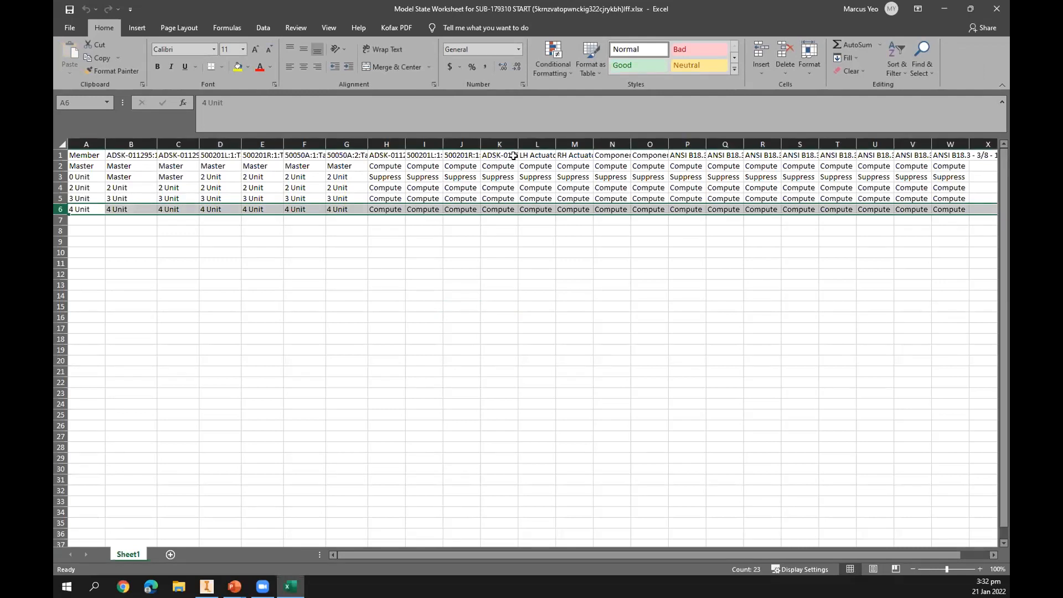
pyautogui.click(521, 155)
pyautogui.moveTo(583, 141); pyautogui.dragTo(586, 141)
pyautogui.moveTo(623, 145); pyautogui.dragTo(644, 144)
pyautogui.click(536, 178)
pyautogui.hotkey('ctrl', 'c')
pyautogui.click(548, 207)
pyautogui.hotkey('ctrl', 'v')
pyautogui.click(617, 209)
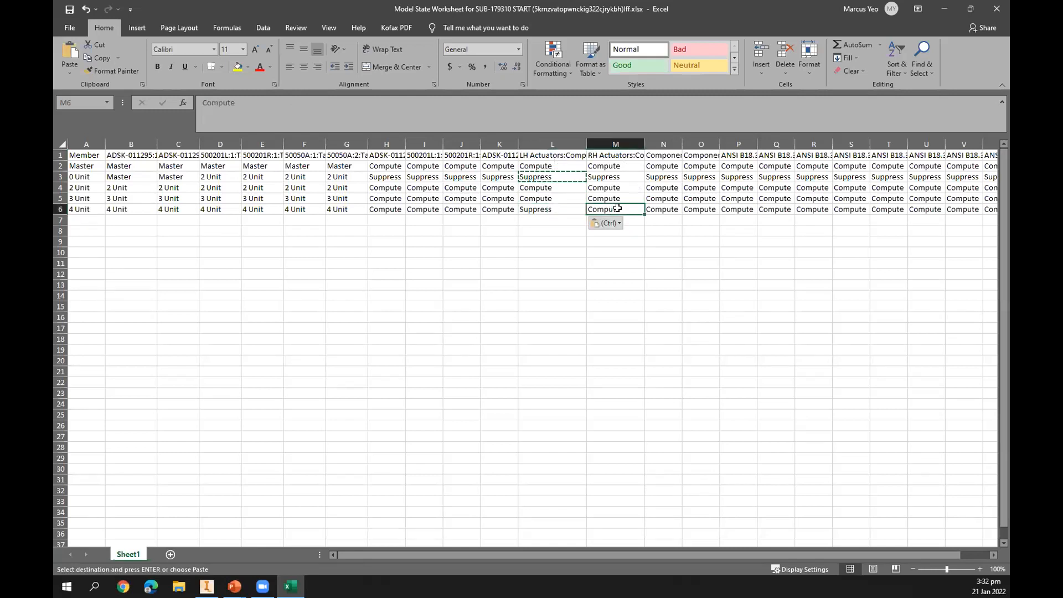
pyautogui.hotkey('ctrl', 'v')
pyautogui.press('Escape')
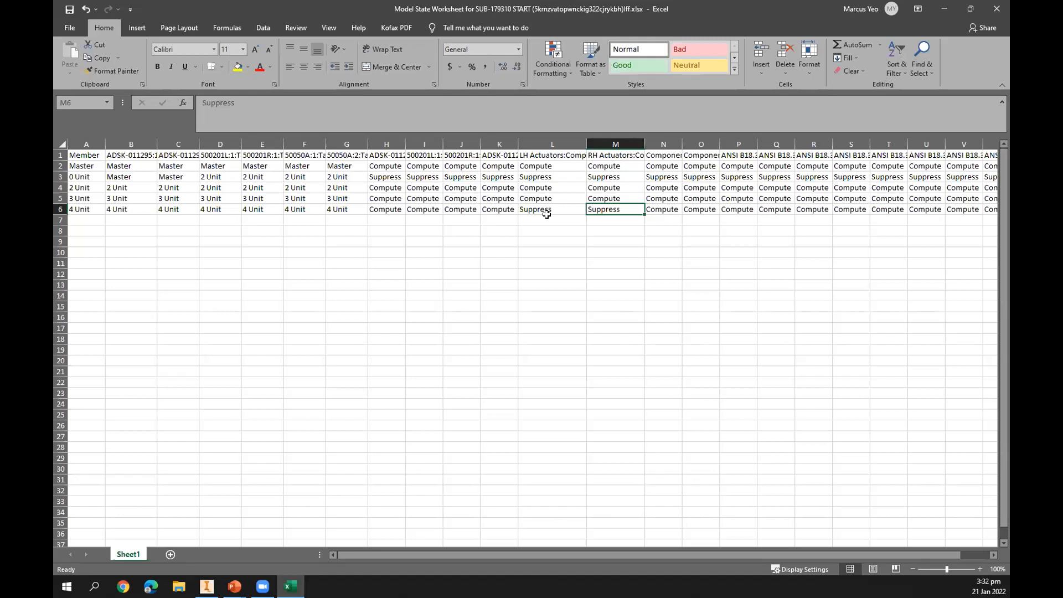
# Close the spreadsheet, then close the assembly without saving changes.
pyautogui.click(215, 263)
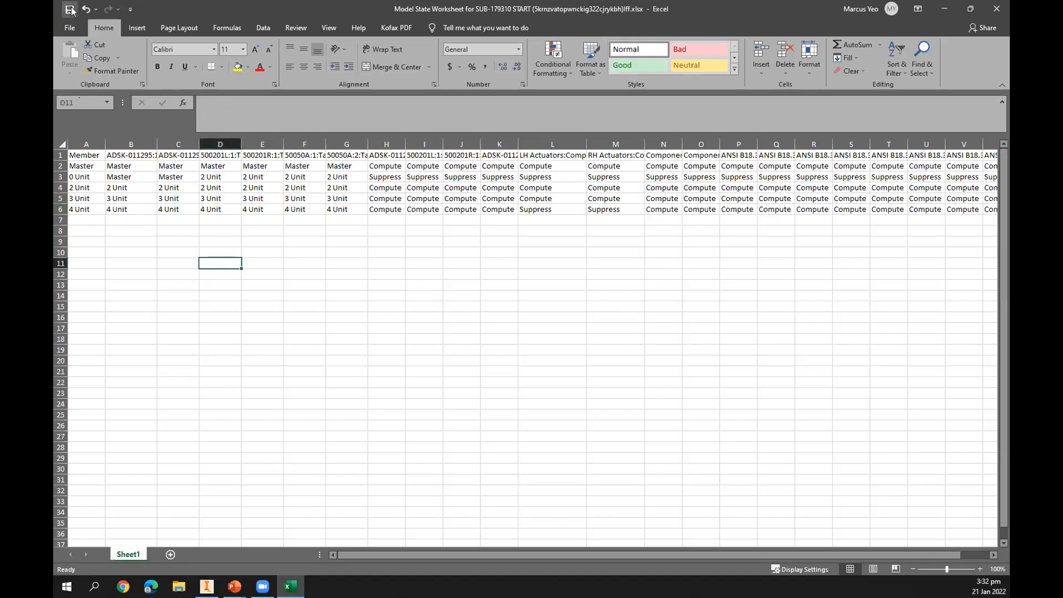
pyautogui.click(999, 11)
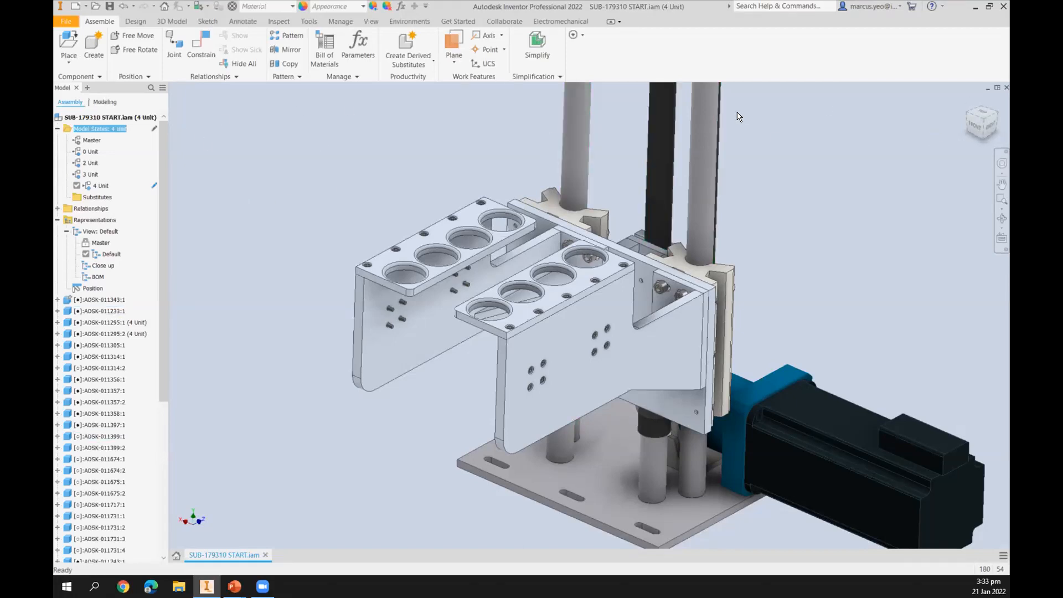
pyautogui.click(1007, 88)
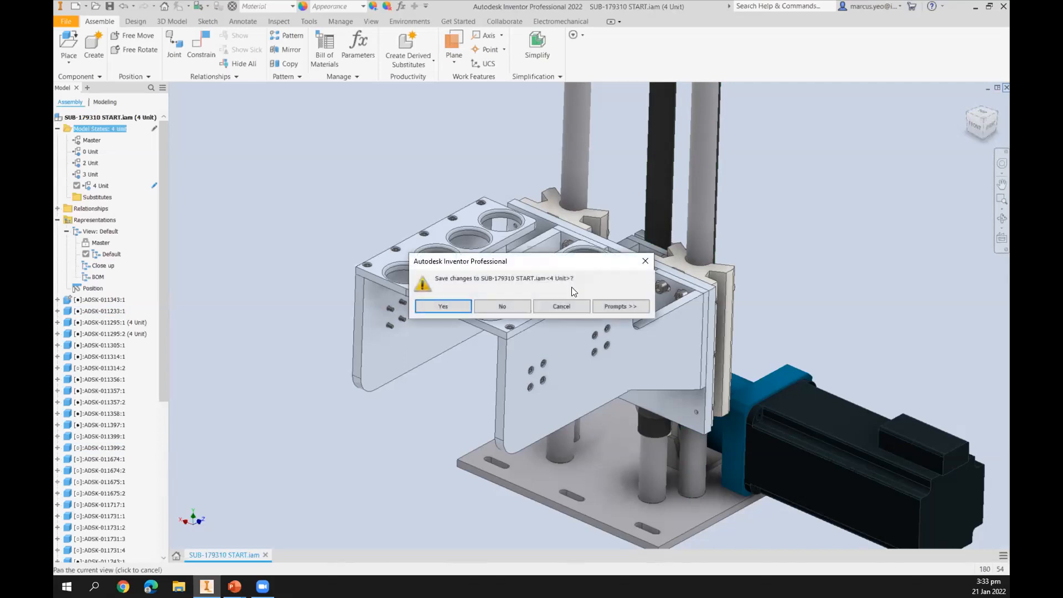
pyautogui.click(502, 307)
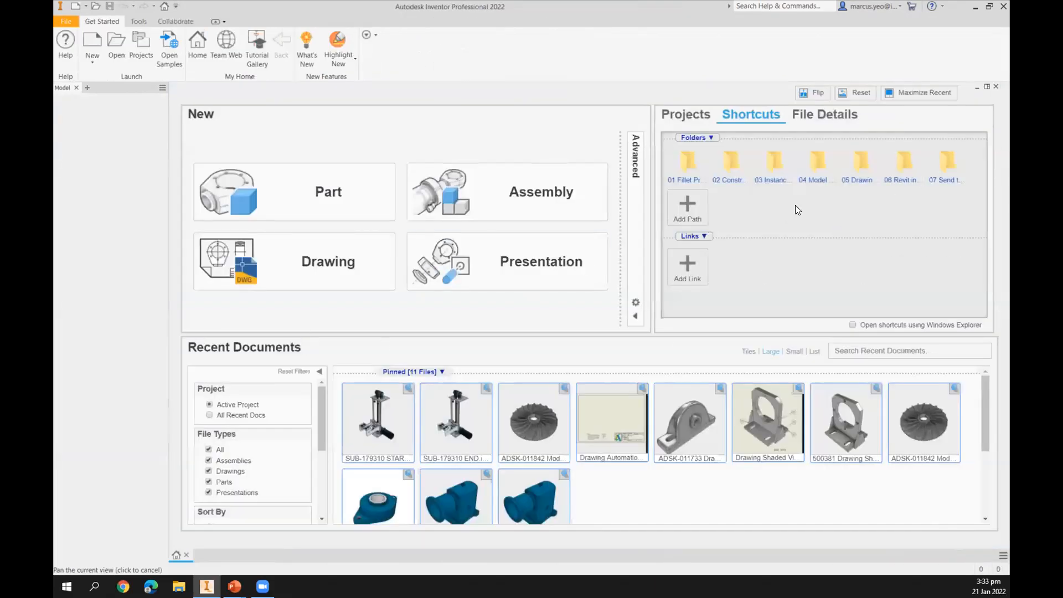
# Open ADSK-011842 Model States Parts - End.ipt from the 04 Model States Parts folder.
pyautogui.click(812, 181)
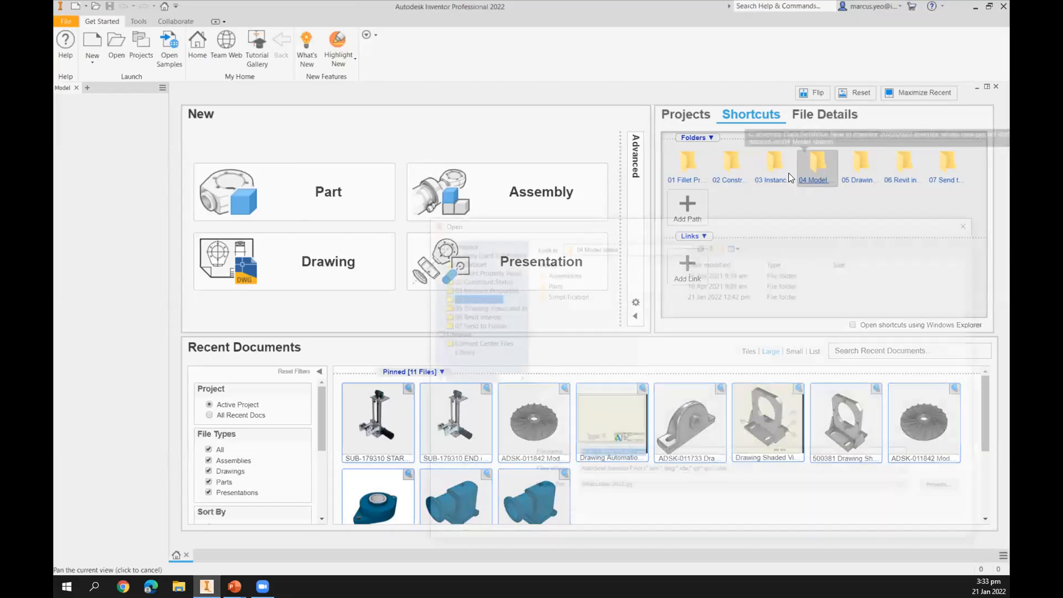
pyautogui.doubleClick(548, 280)
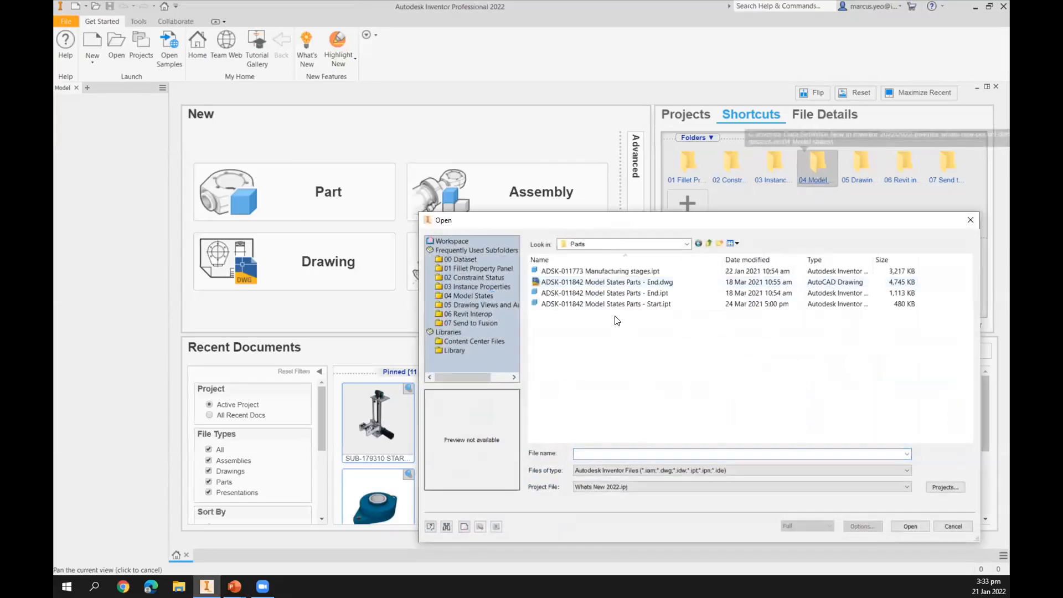
pyautogui.click(614, 293)
pyautogui.click(909, 525)
pyautogui.moveTo(447, 347); pyautogui.dragTo(382, 406, button='middle')
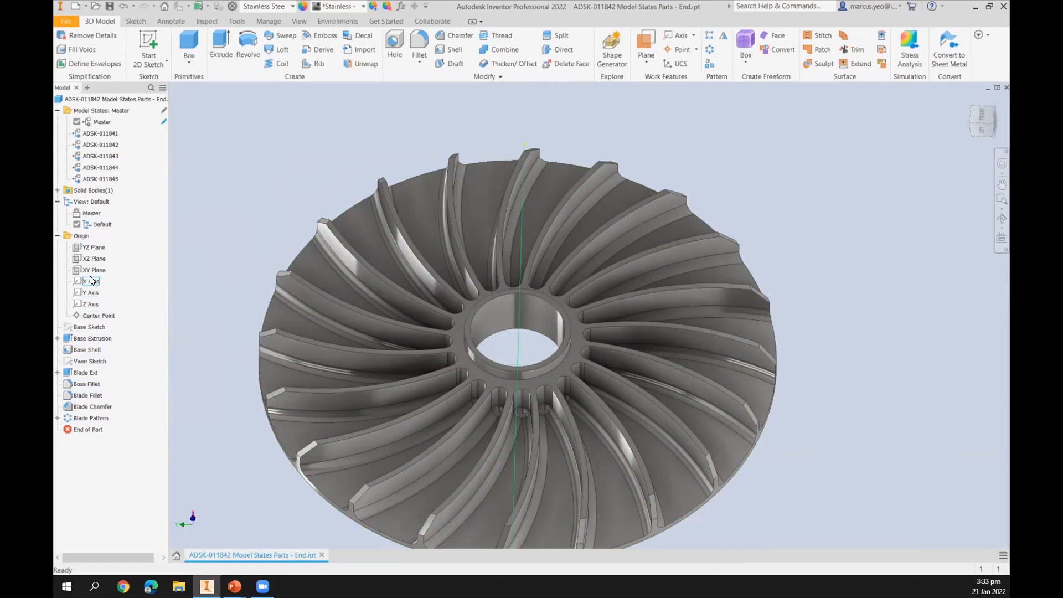
# Activate the ADSK-011842, ADSK-011844 and ADSK-011841 model states in turn to compare the impeller variants.
pyautogui.doubleClick(100, 144)
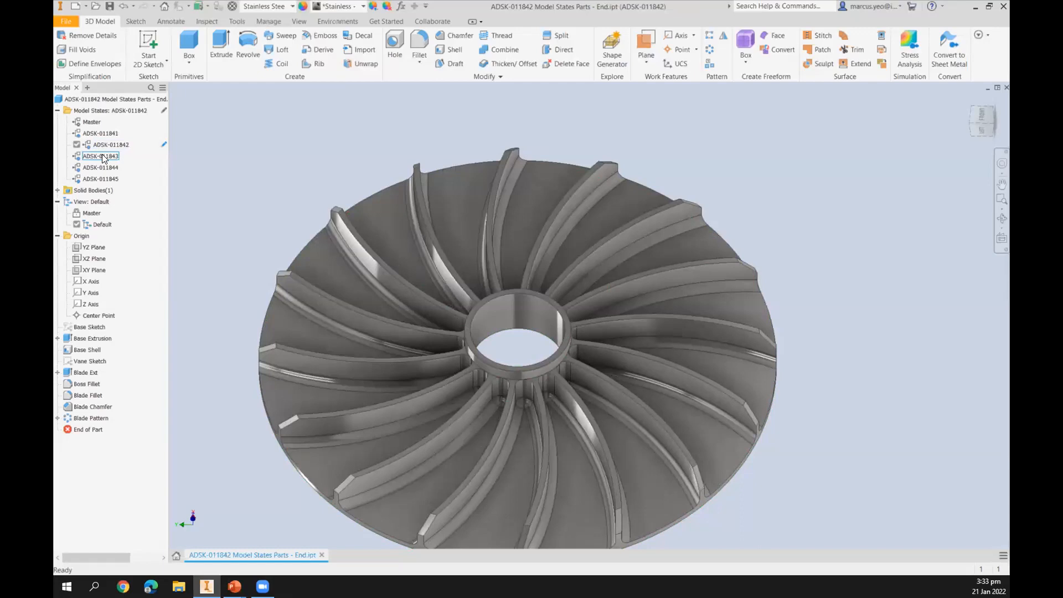
pyautogui.doubleClick(101, 167)
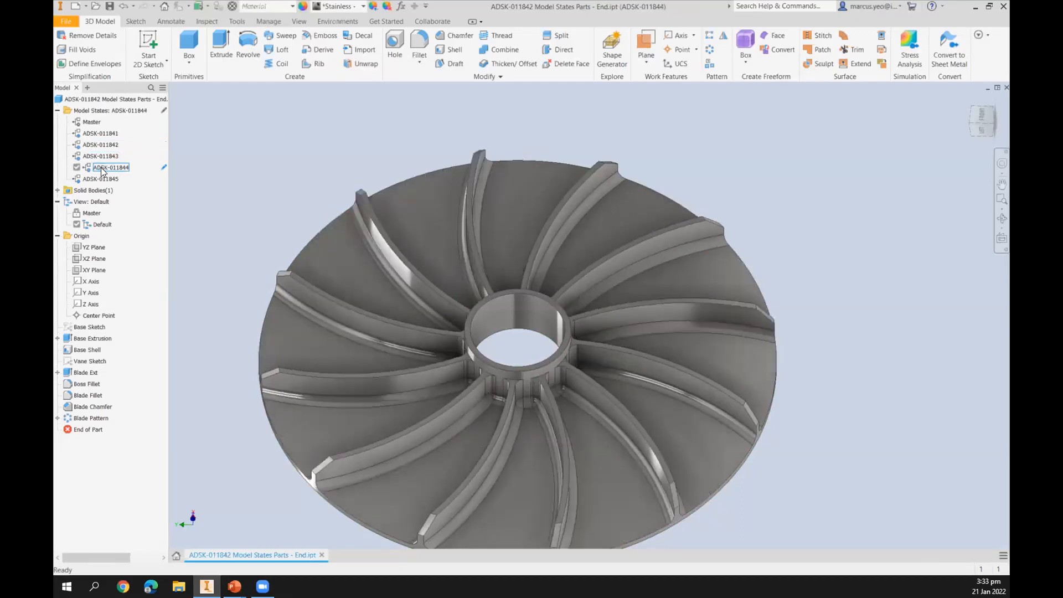
pyautogui.doubleClick(89, 133)
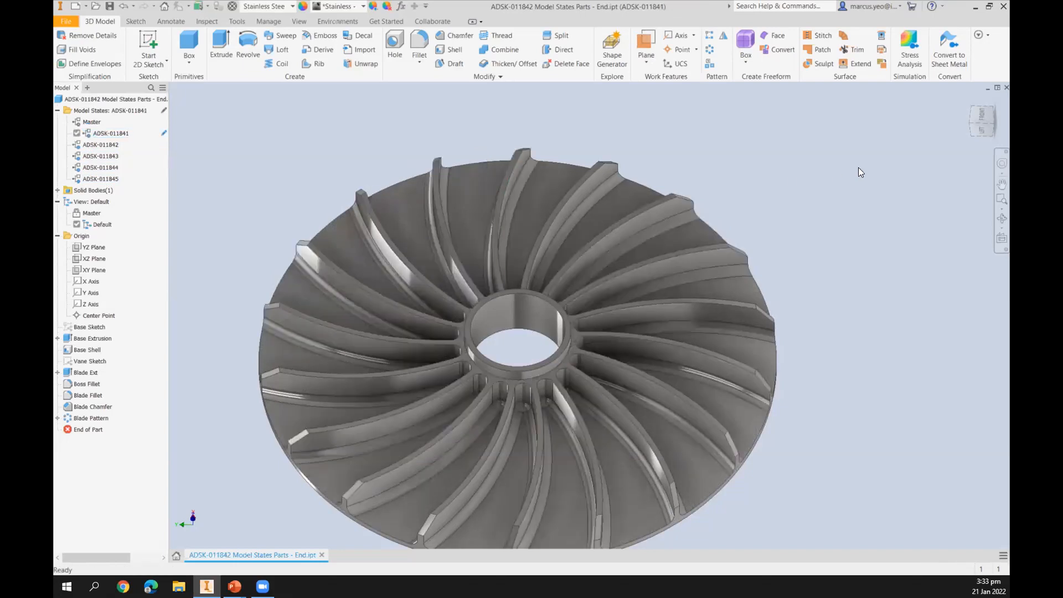
# Close the End part without saving and open ADSK-011842 Model States Parts - Start.ipt.
pyautogui.click(1006, 87)
pyautogui.click(510, 309)
pyautogui.click(812, 166)
pyautogui.doubleClick(548, 283)
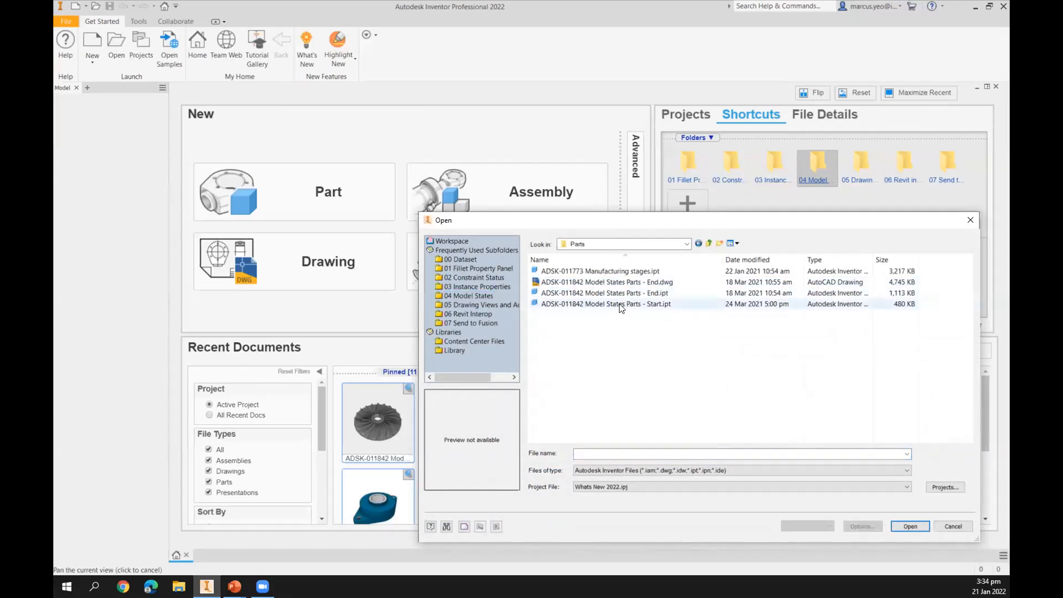
pyautogui.click(621, 308)
pyautogui.click(910, 526)
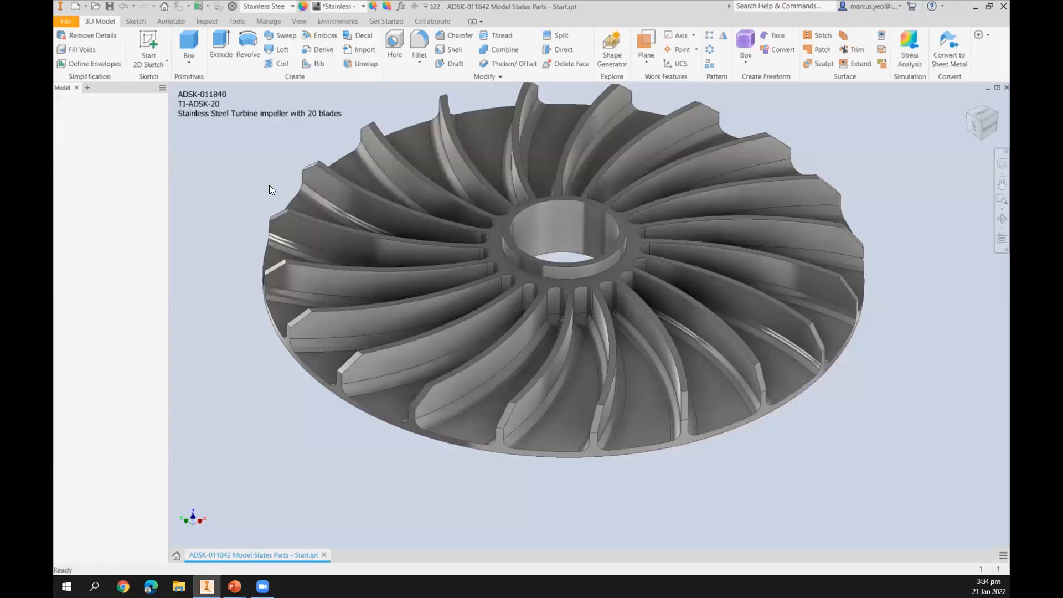
# Copy the Master model state and activate the new copy.
pyautogui.moveTo(235, 170); pyautogui.dragTo(224, 126, button='middle')
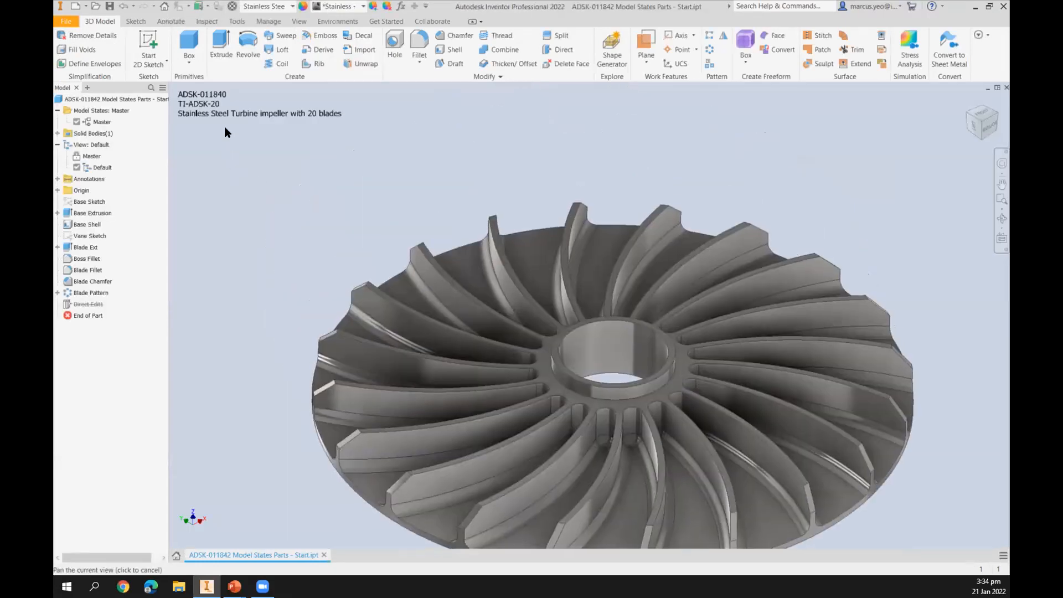
pyautogui.moveTo(369, 188); pyautogui.dragTo(322, 178, button='middle')
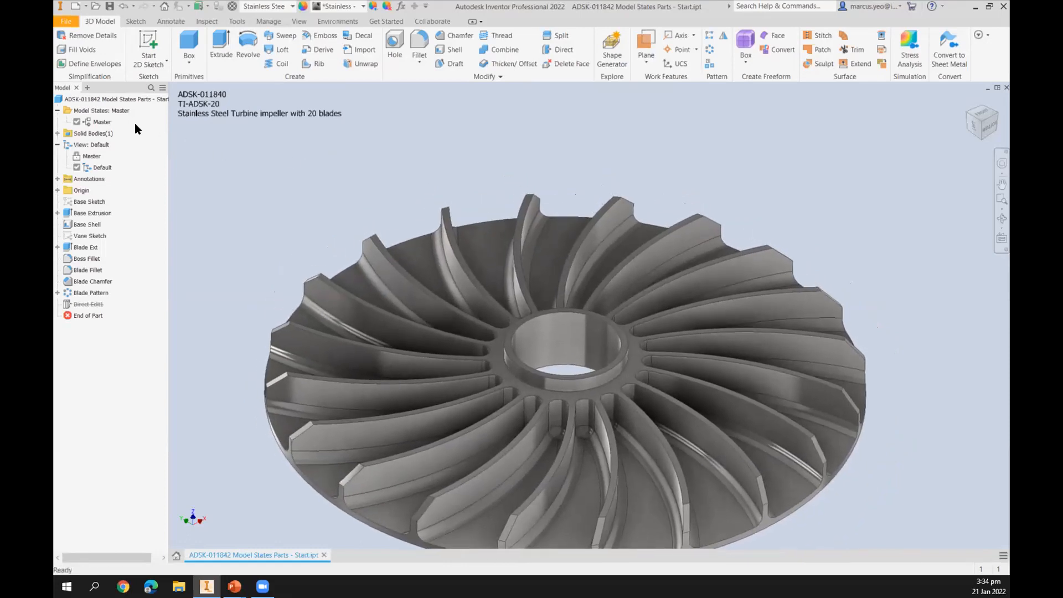
pyautogui.rightClick(100, 121)
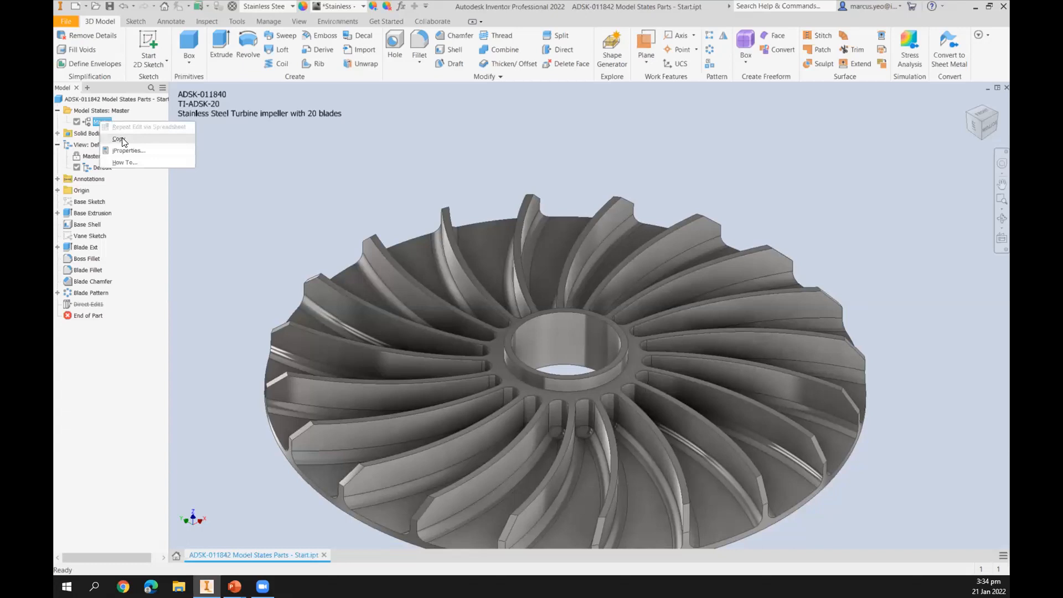
pyautogui.click(119, 140)
pyautogui.click(515, 308)
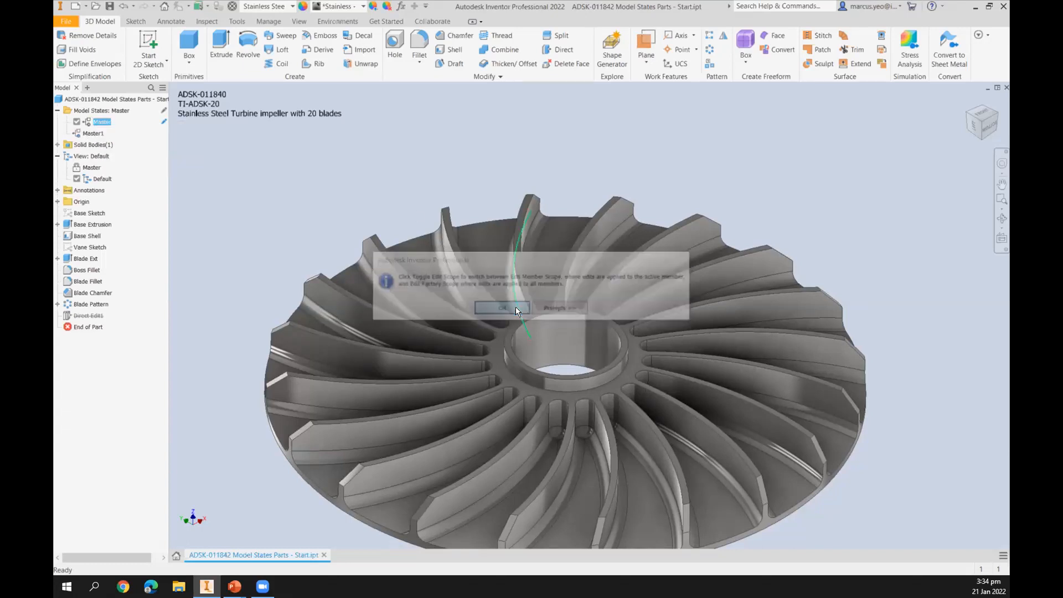
pyautogui.doubleClick(92, 134)
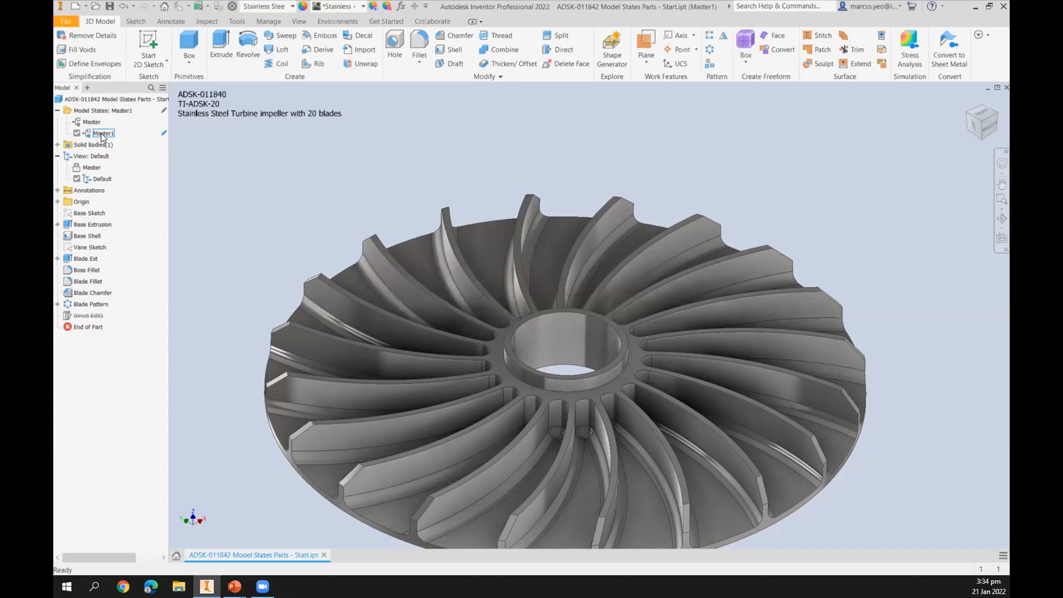
# Rename the copied model state to ADSK_001.
pyautogui.rightClick(101, 134)
pyautogui.click(95, 131)
pyautogui.write('Abs')
pyautogui.write('K001')
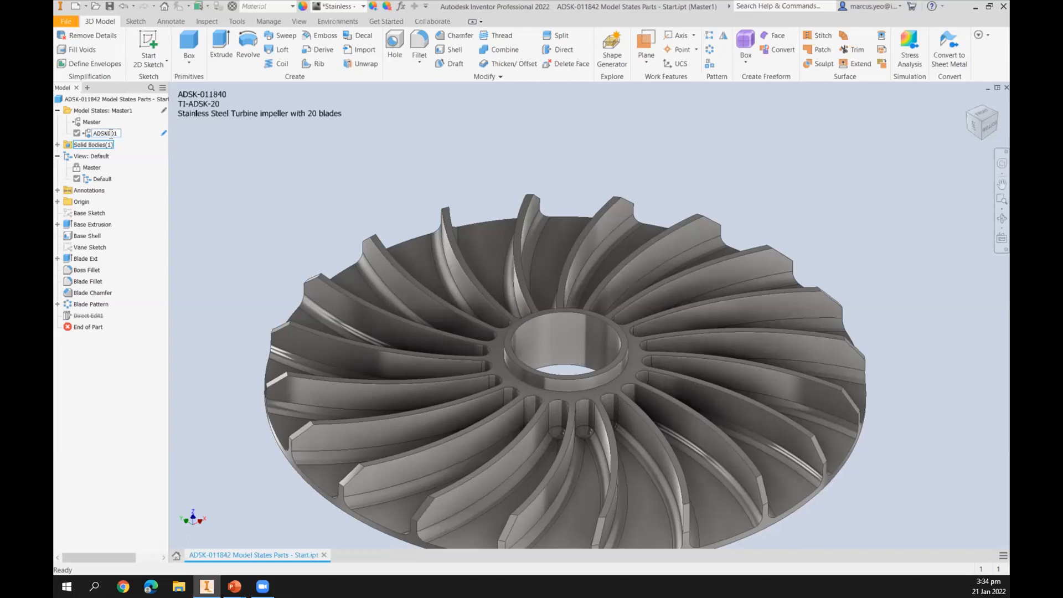
pyautogui.click(110, 133)
pyautogui.write('_')
pyautogui.press('Return')
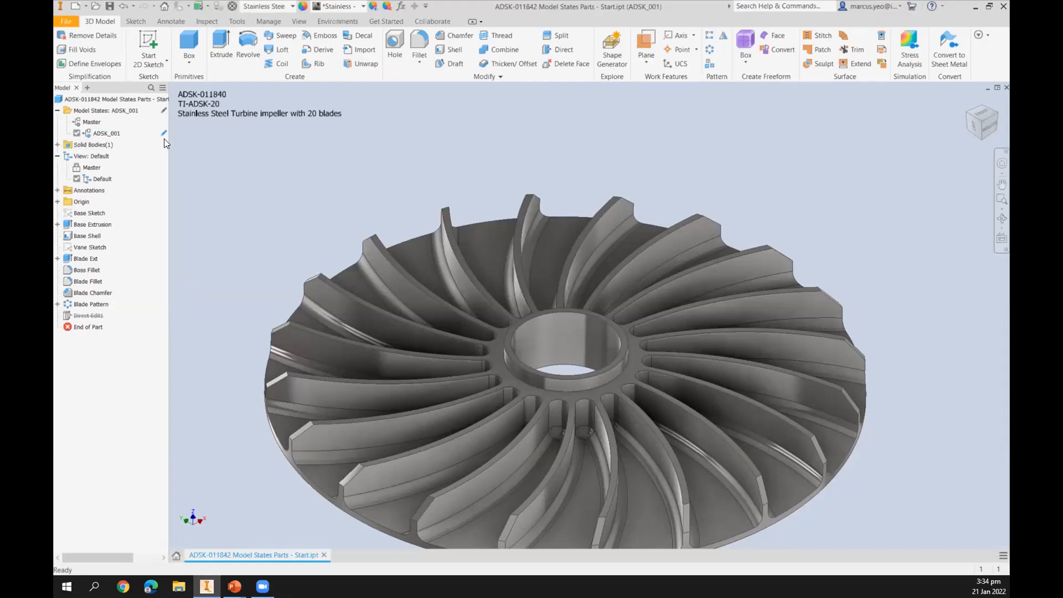
# In the state's iProperties, set Part Number ADSK-011841, Stock Number TI-ADSK-21 and description to 21 blades.
pyautogui.rightClick(106, 134)
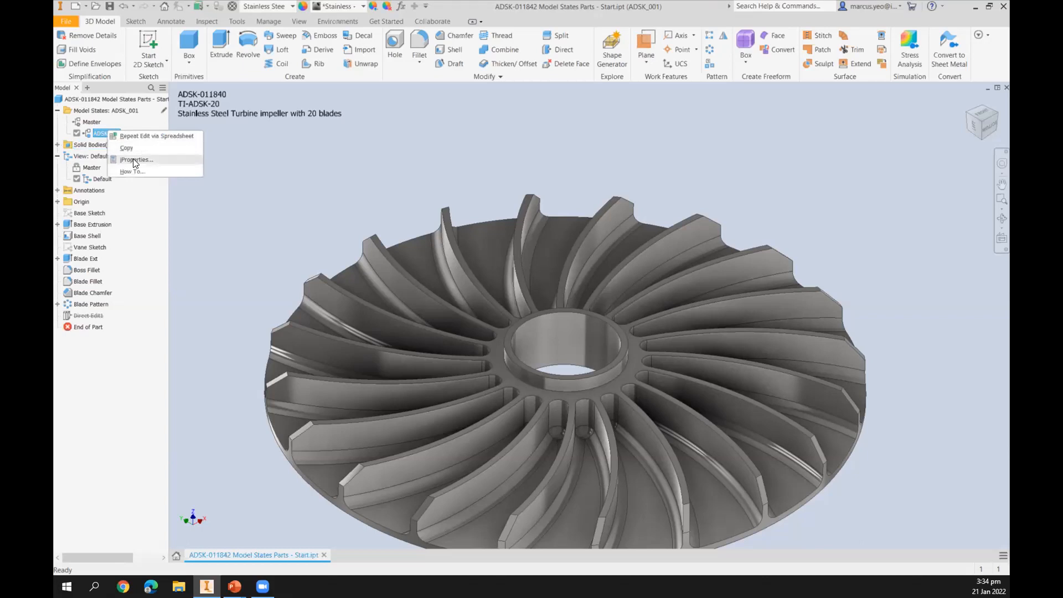
pyautogui.click(135, 160)
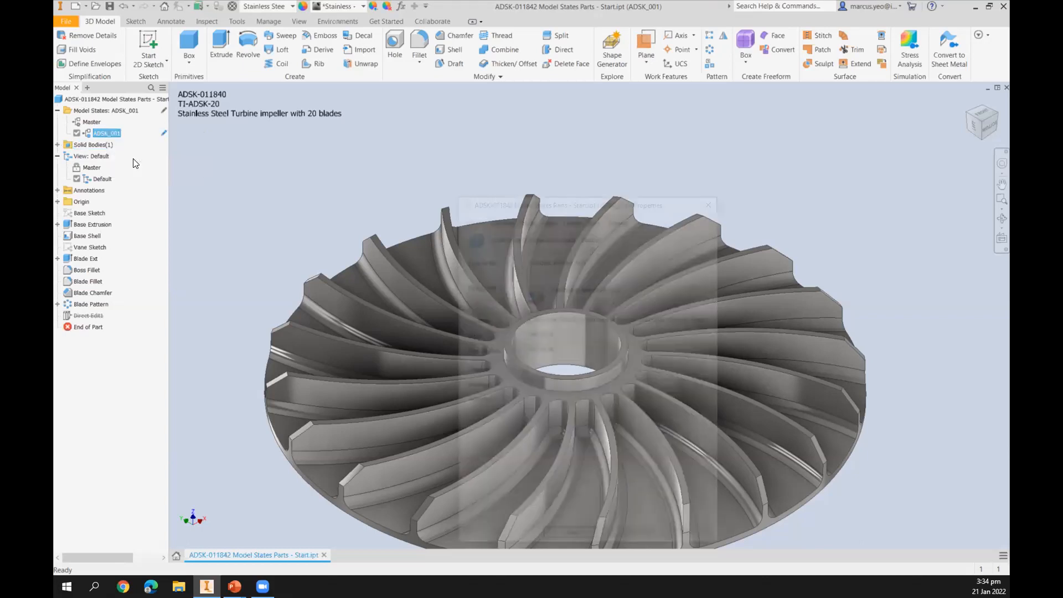
pyautogui.moveTo(537, 192); pyautogui.dragTo(462, 106)
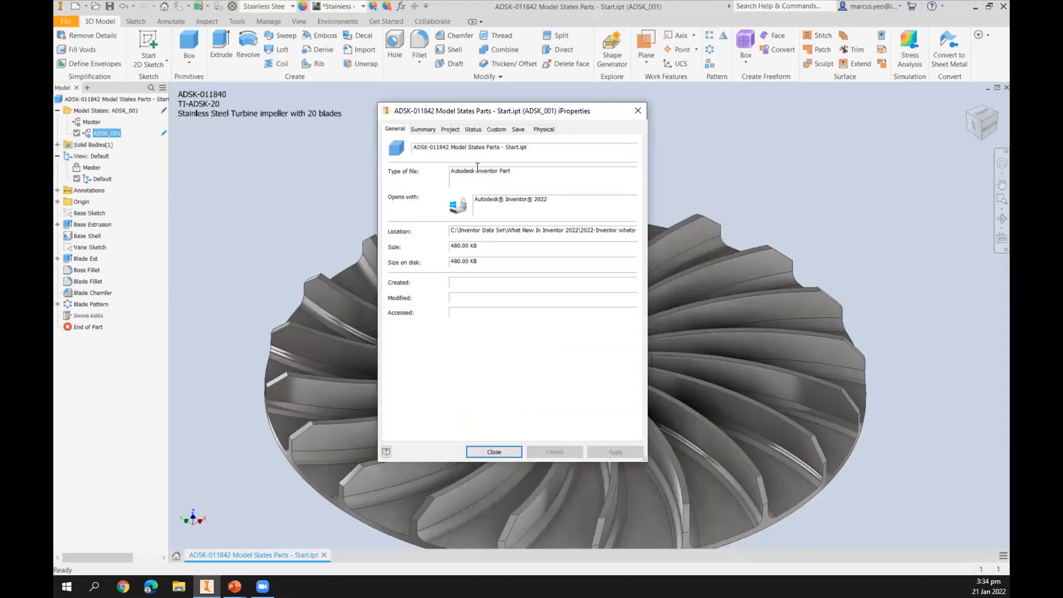
pyautogui.click(450, 129)
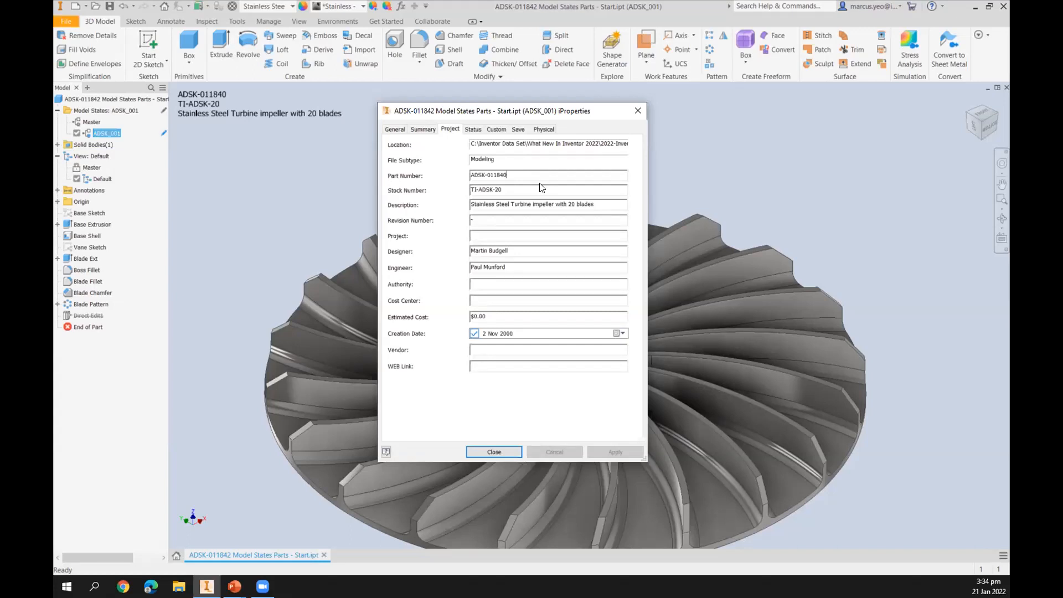
pyautogui.press('BackSpace')
pyautogui.write('1')
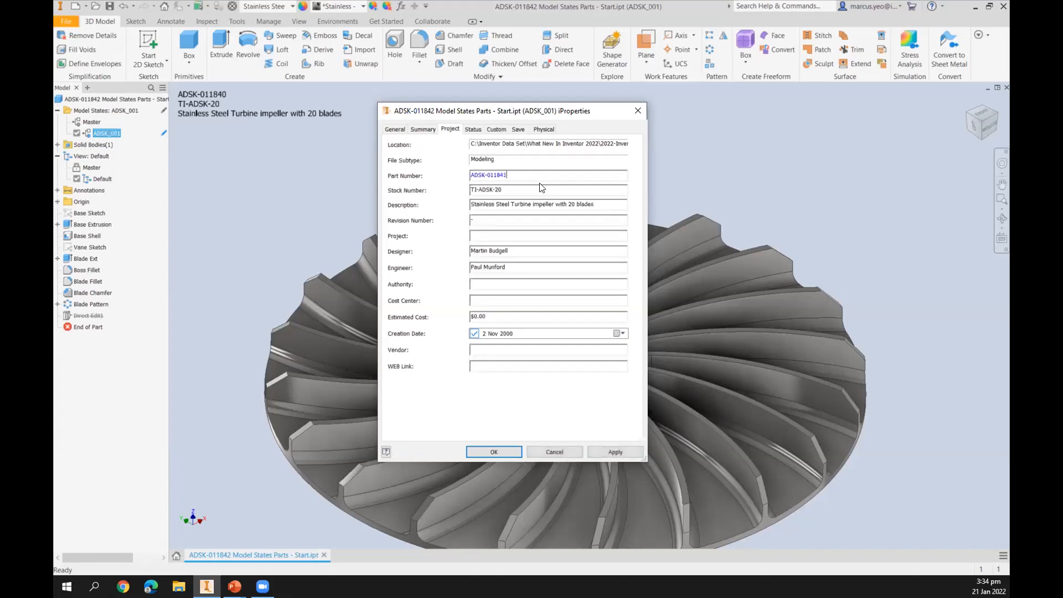
pyautogui.click(509, 190)
pyautogui.press('BackSpace')
pyautogui.write('1')
pyautogui.click(576, 204)
pyautogui.press('BackSpace')
pyautogui.write('1')
pyautogui.click(503, 450)
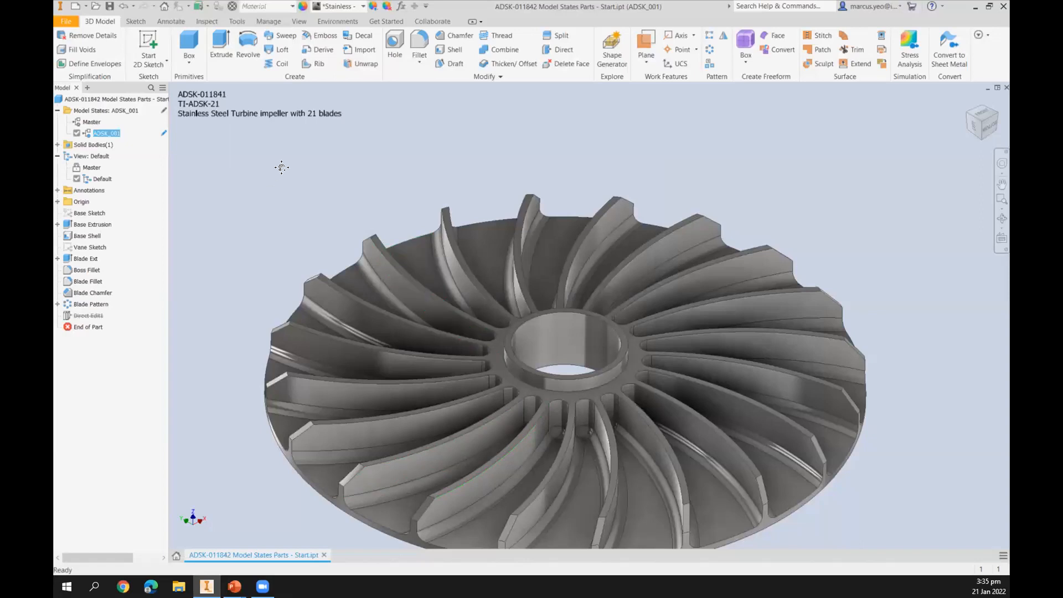
# Set the Blade_No parameter to 21 for the ADSK_001 model state.
pyautogui.moveTo(280, 165); pyautogui.dragTo(287, 155, button='middle')
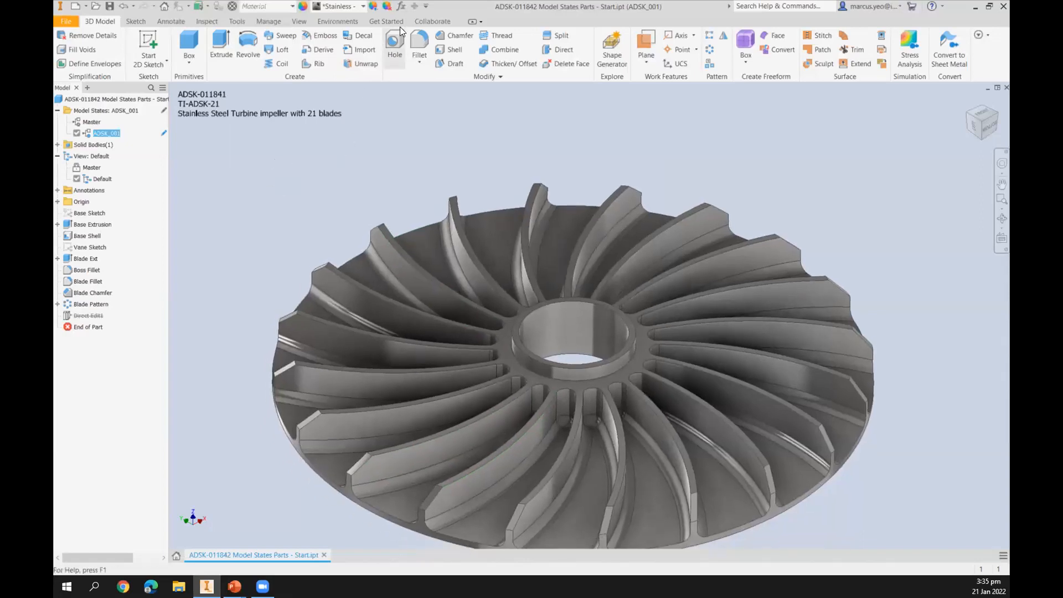
pyautogui.click(400, 7)
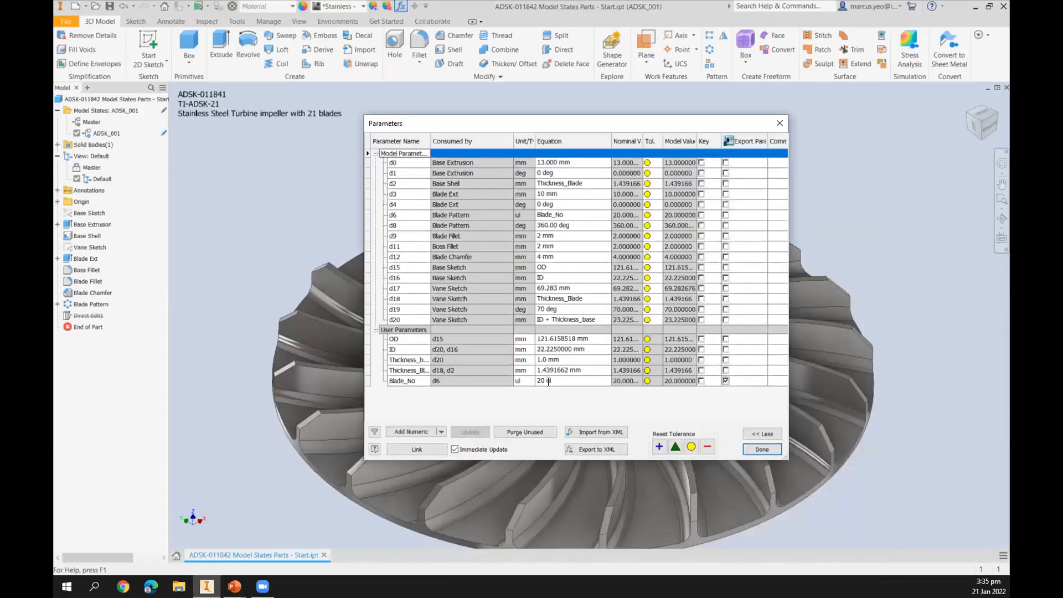
pyautogui.click(548, 381)
pyautogui.press('Left')
pyautogui.press('Left')
pyautogui.press('Left')
pyautogui.press('BackSpace')
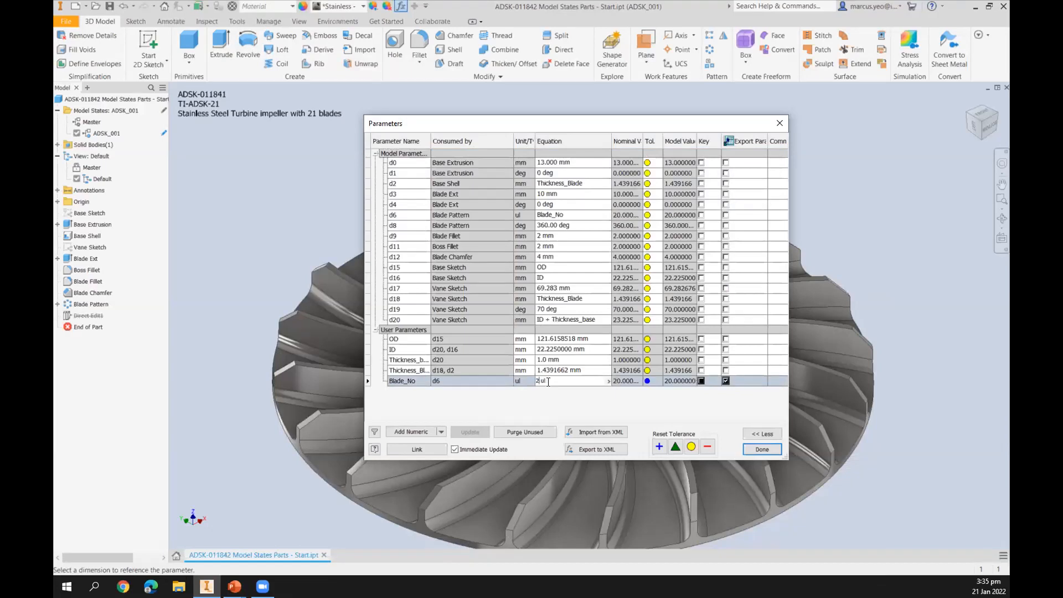
pyautogui.write('1')
pyautogui.click(762, 450)
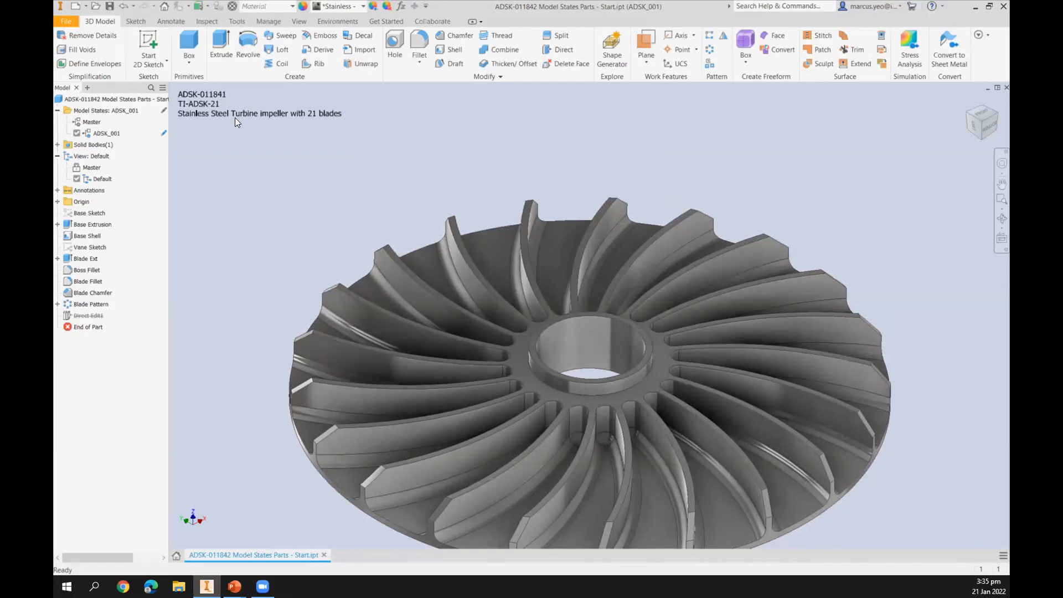
# Open the part's model states for editing via spreadsheet.
pyautogui.click(93, 112)
pyautogui.rightClick(102, 108)
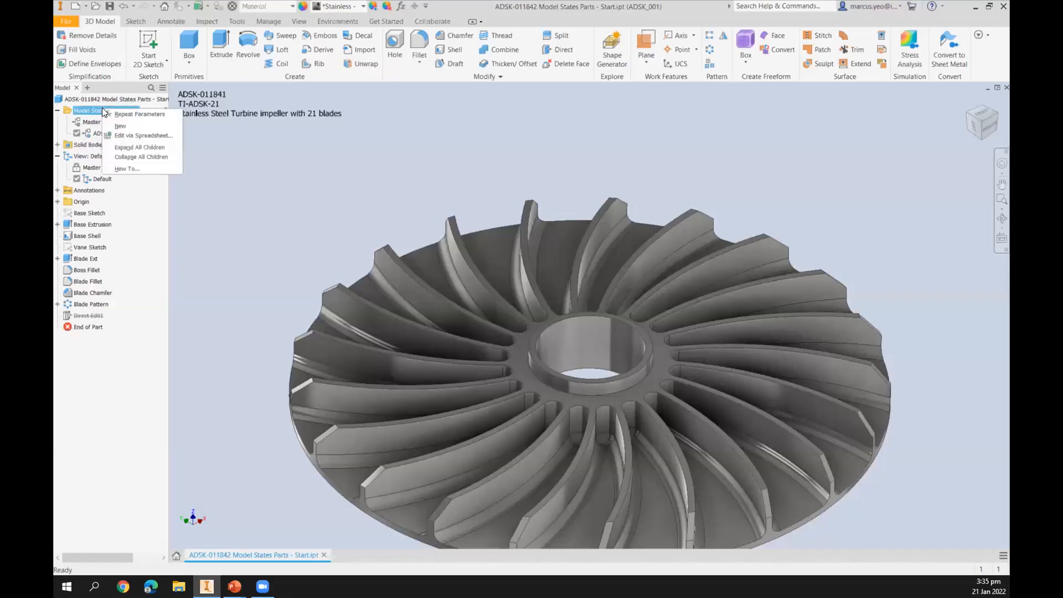
pyautogui.click(129, 133)
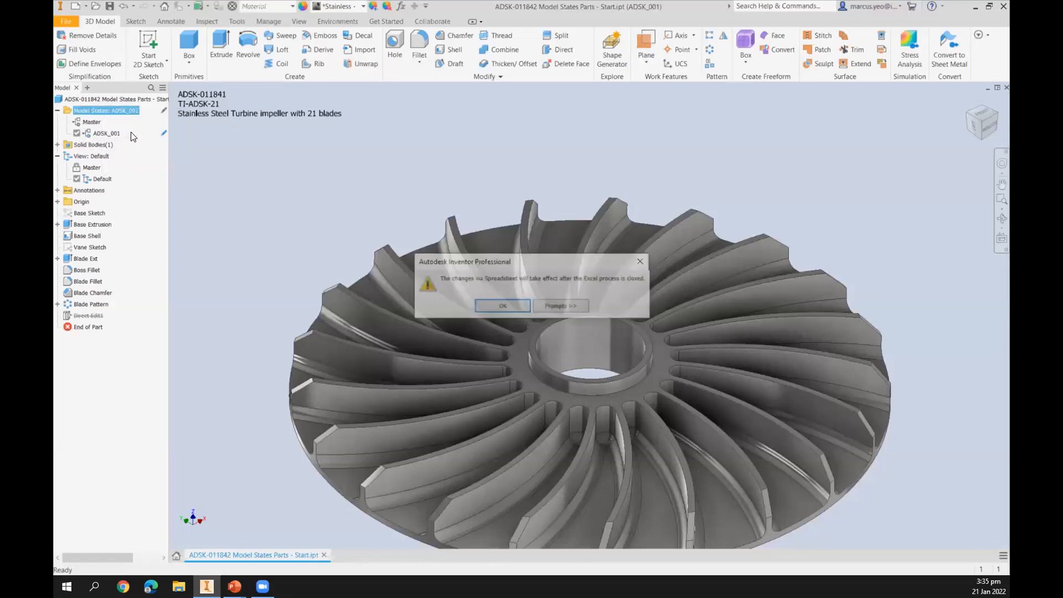
pyautogui.click(507, 302)
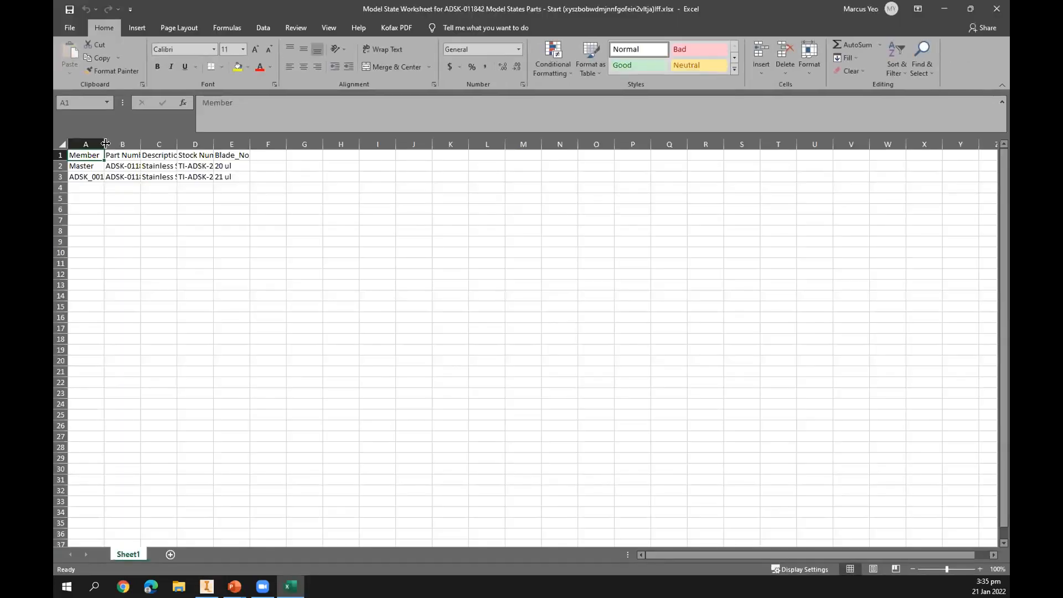
# Autofit the worksheet's columns to fit their contents.
pyautogui.doubleClick(105, 144)
pyautogui.doubleClick(142, 144)
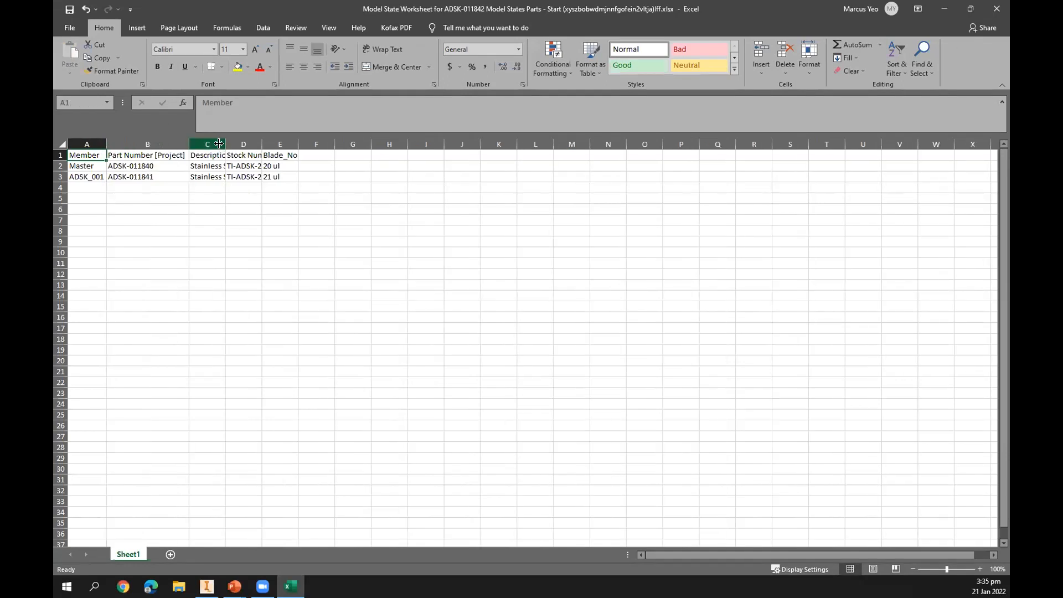
pyautogui.doubleClick(225, 144)
pyautogui.doubleClick(399, 144)
pyautogui.doubleClick(487, 143)
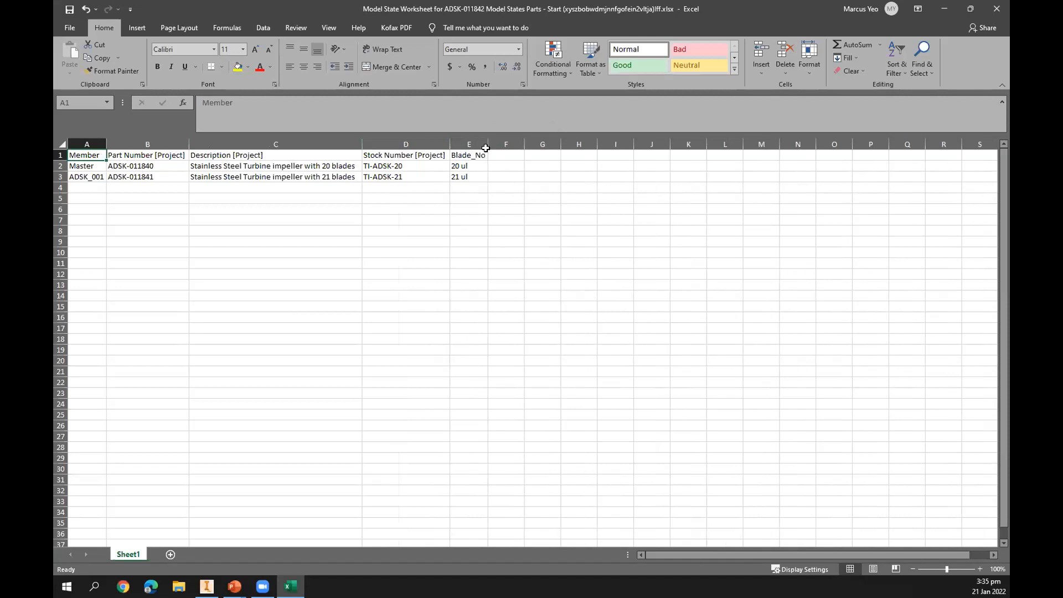
# Fill the ADSK_001 row down to row 7 to create model states ADSK_002 through ADSK_005.
pyautogui.click(90, 177)
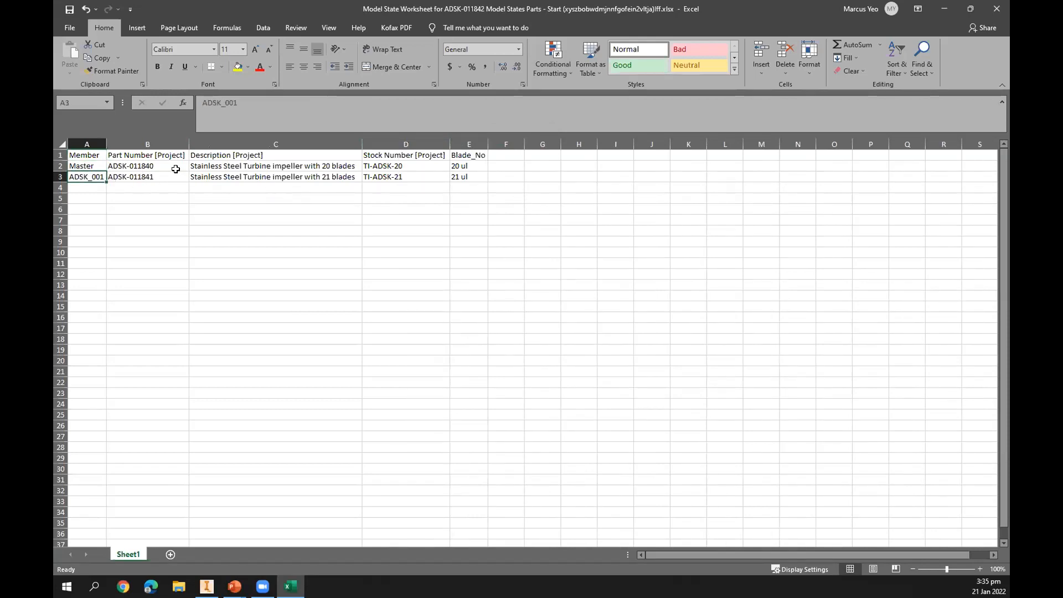
pyautogui.moveTo(469, 177); pyautogui.dragTo(83, 176)
pyautogui.moveTo(488, 181); pyautogui.dragTo(471, 226)
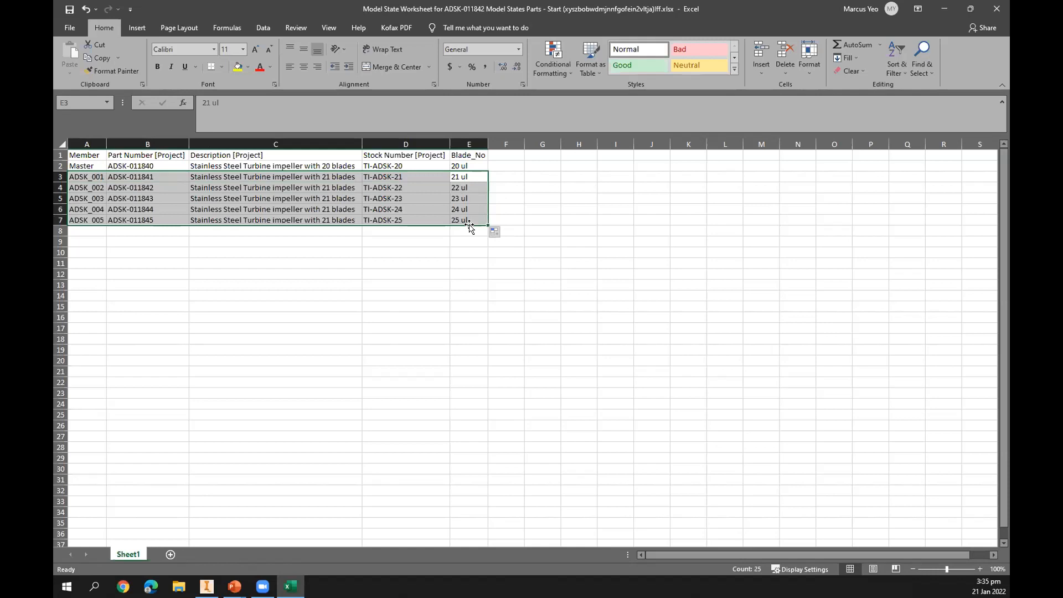
pyautogui.click(392, 296)
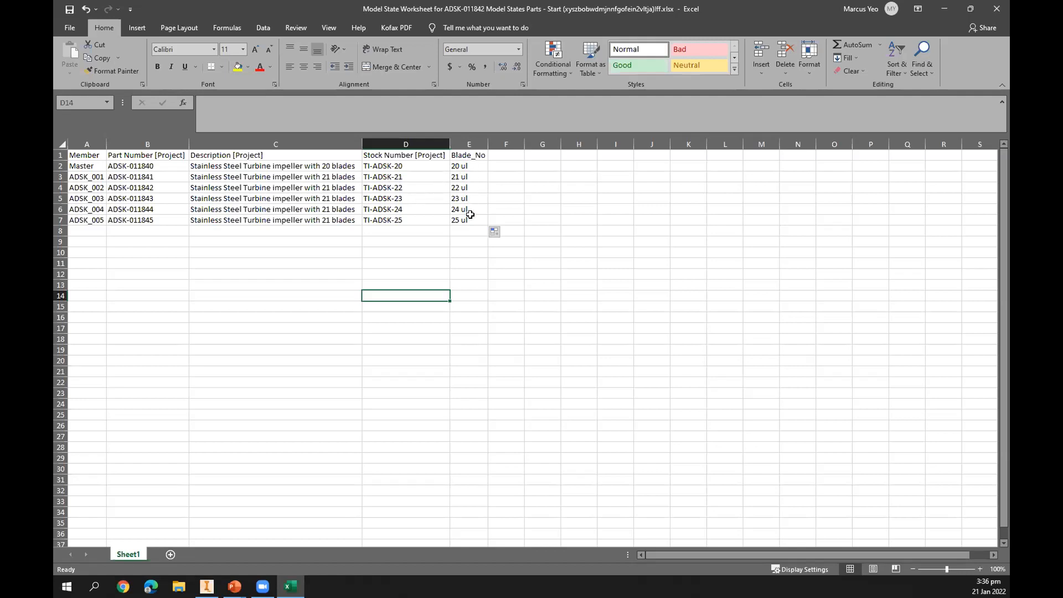
# Change the descriptions of ADSK_002 to ADSK_005 to 22, 23, 24 and 25 blades respectively.
pyautogui.click(318, 195)
pyautogui.click(323, 187)
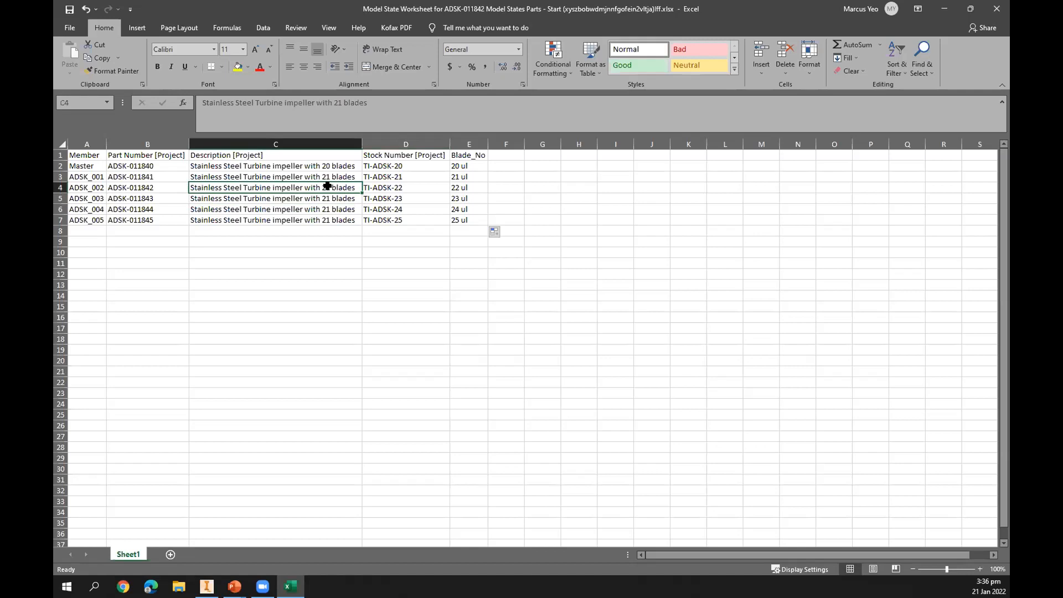
pyautogui.doubleClick(330, 188)
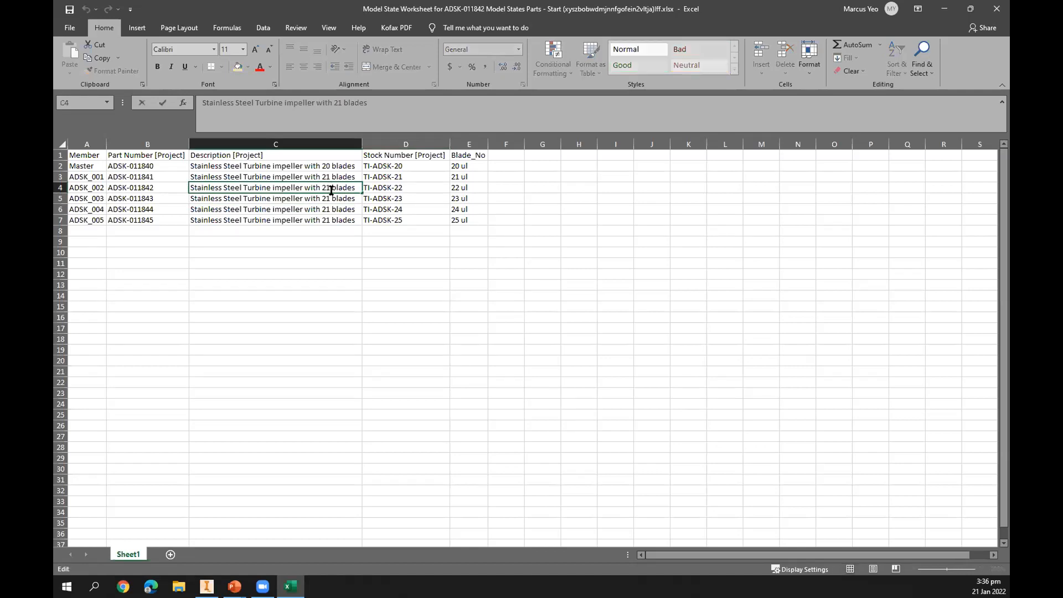
pyautogui.press('BackSpace')
pyautogui.write('2')
pyautogui.doubleClick(328, 197)
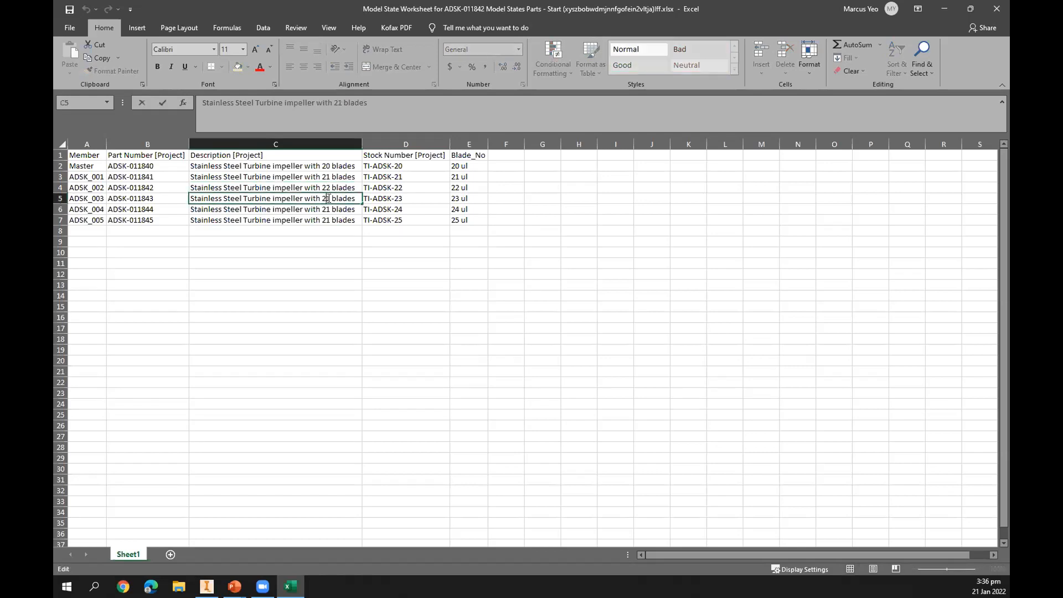
pyautogui.doubleClick(326, 198)
pyautogui.write('23')
pyautogui.doubleClick(327, 208)
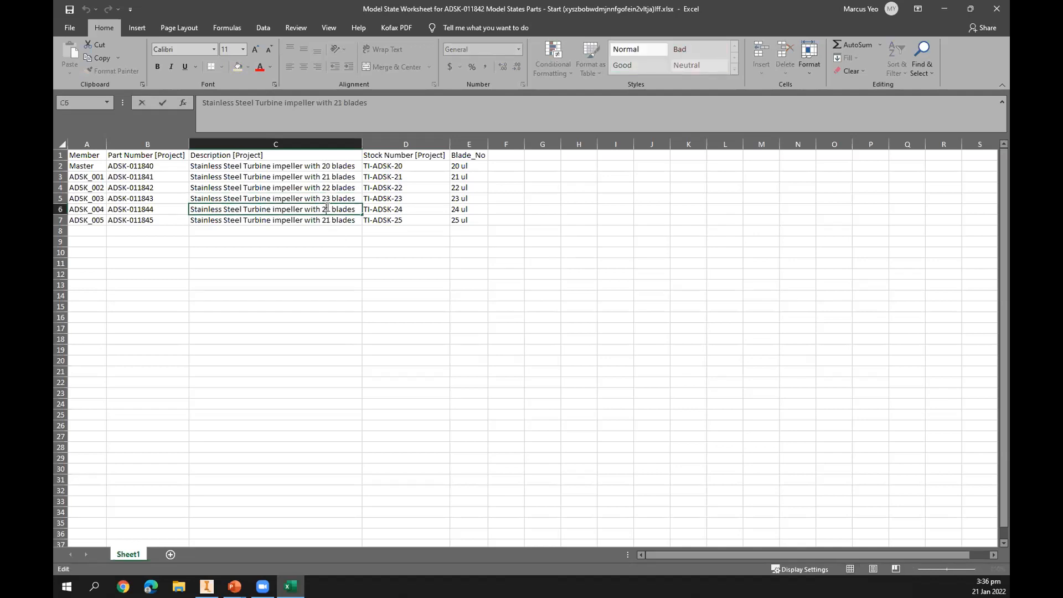
pyautogui.doubleClick(329, 207)
pyautogui.write('24')
pyautogui.doubleClick(328, 220)
pyautogui.doubleClick(327, 219)
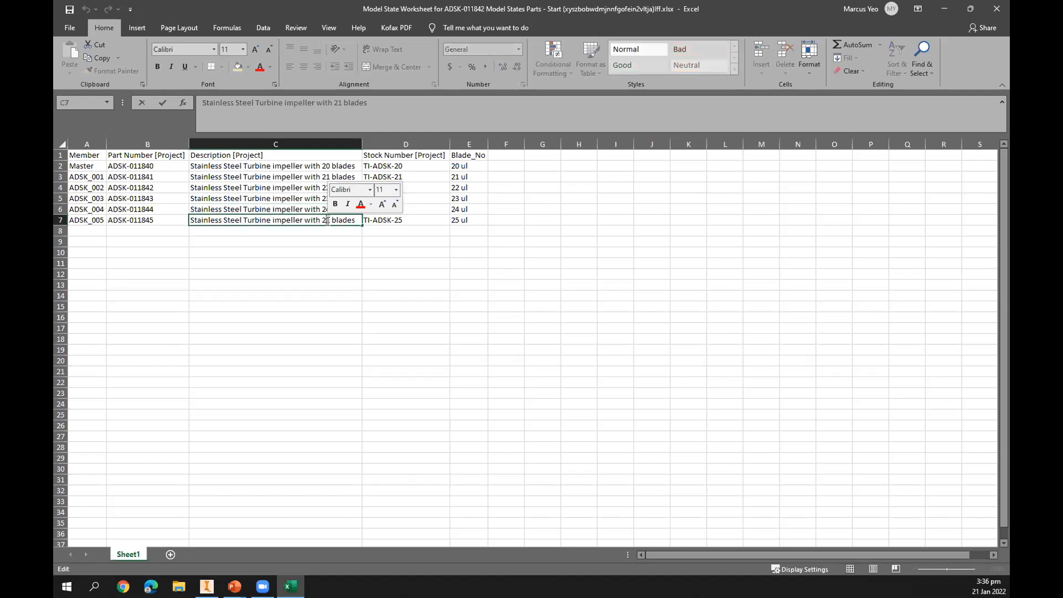
pyautogui.write('25')
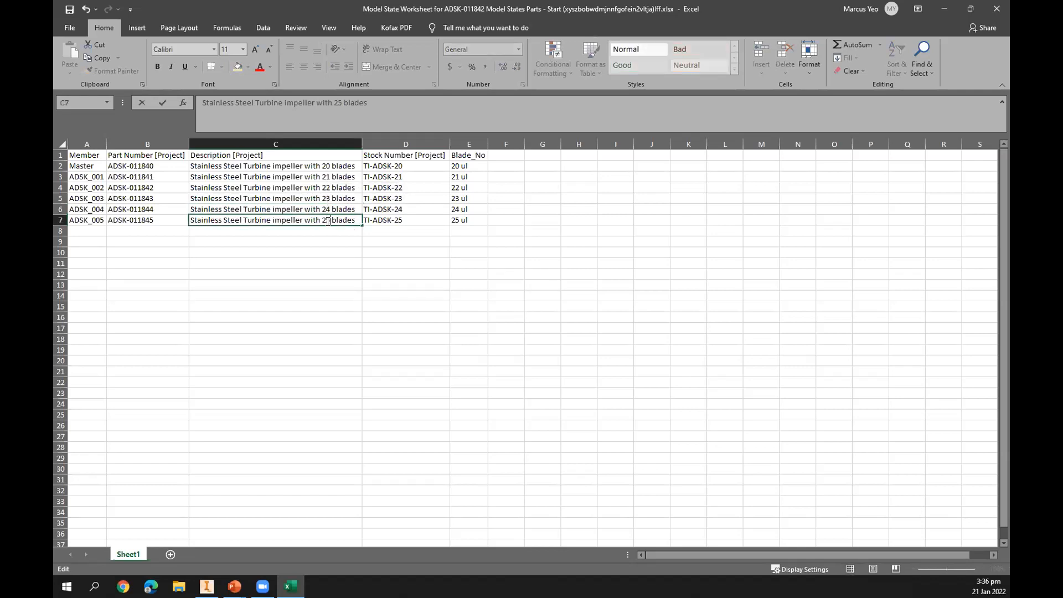
pyautogui.click(359, 293)
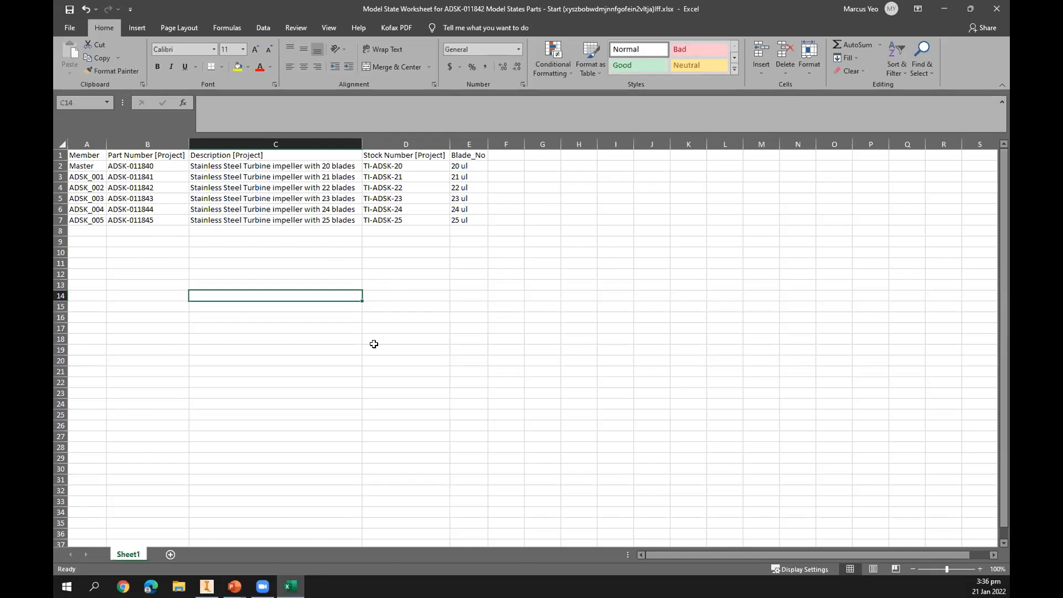
# Save the worksheet and close the spreadsheet.
pyautogui.click(430, 371)
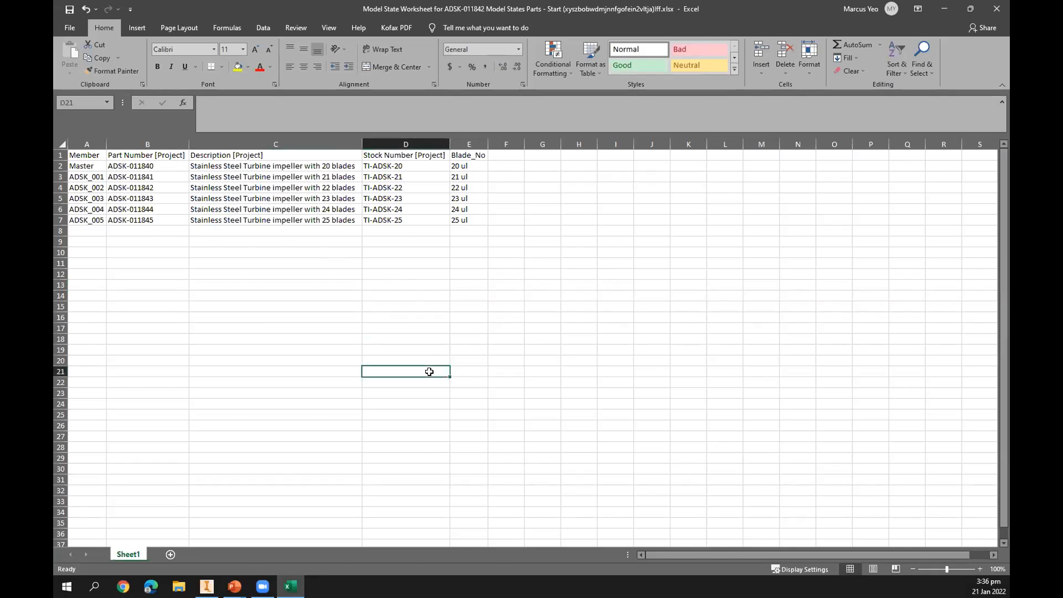
pyautogui.click(66, 12)
pyautogui.click(997, 10)
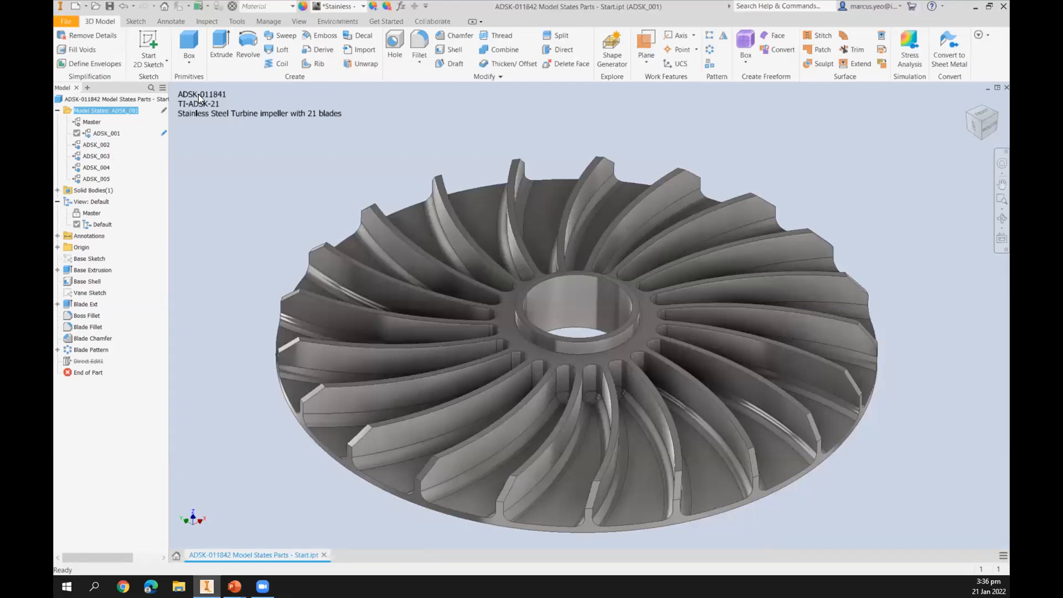
# Activate the ADSK_002 and ADSK_004 model states in turn to compare the impeller.
pyautogui.doubleClick(99, 144)
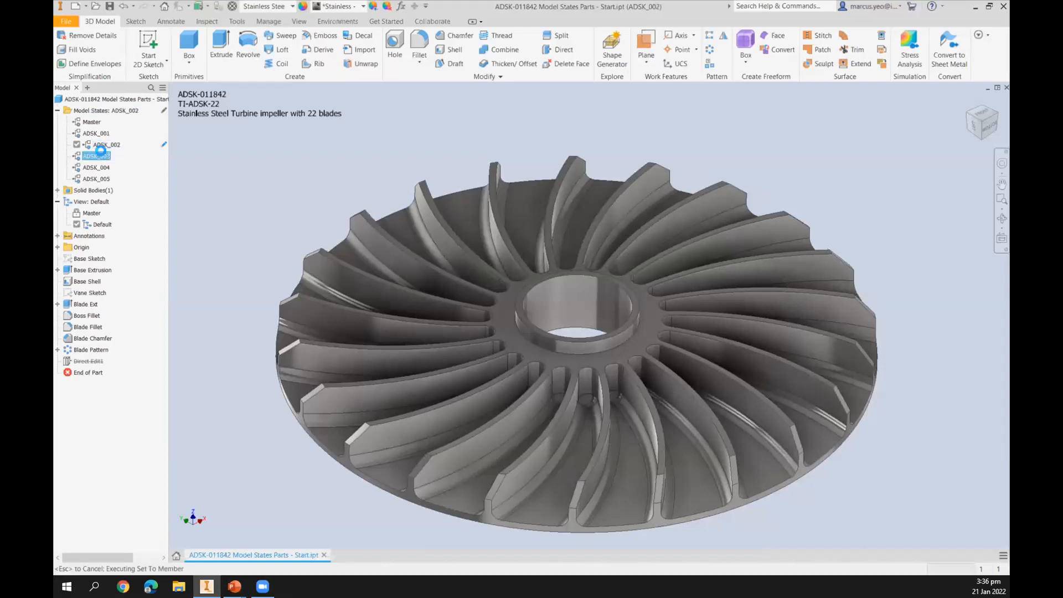
pyautogui.doubleClick(98, 167)
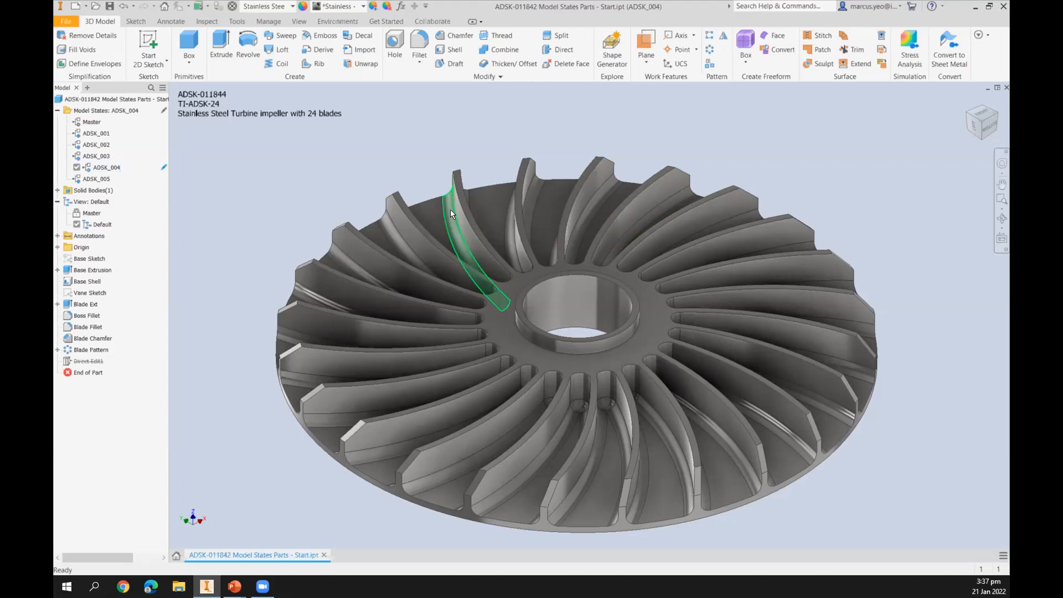
pyautogui.moveTo(465, 226)
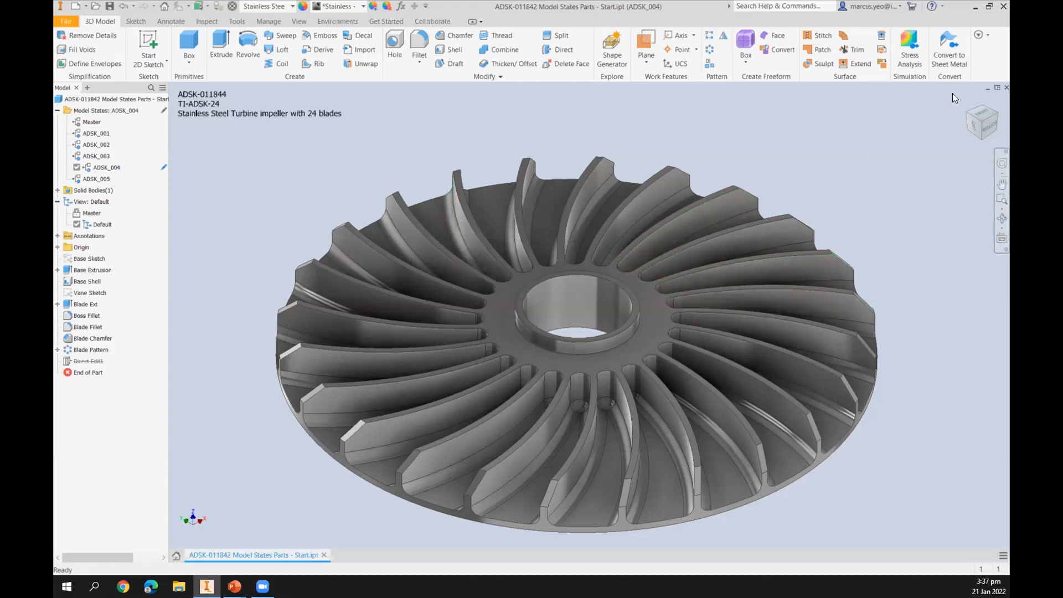
# Close the part without saving and open 102500 Model States Simplification END.iam from the Simplification folder.
pyautogui.click(1006, 89)
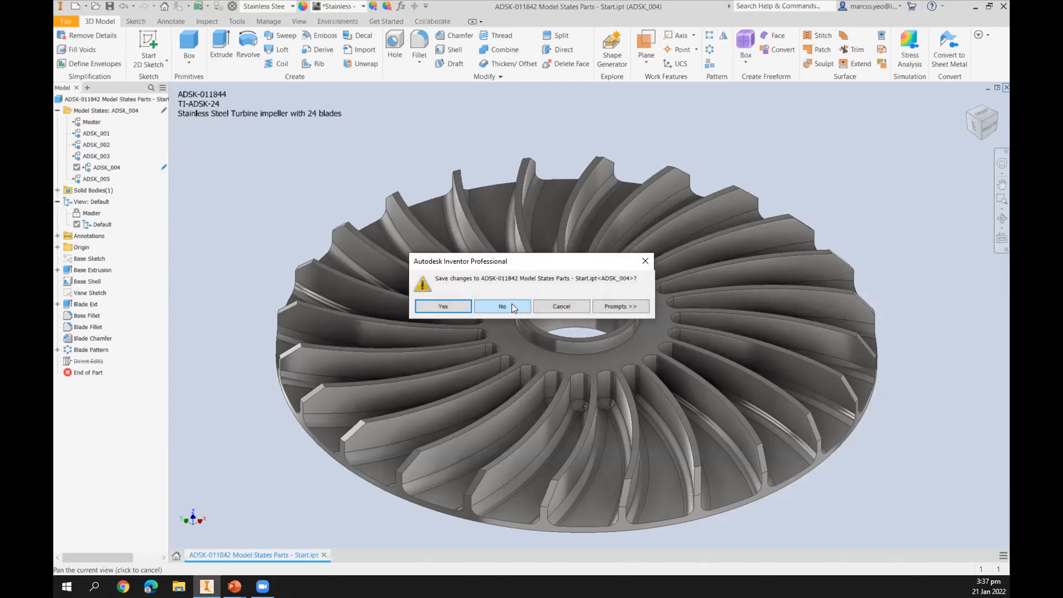
pyautogui.click(511, 306)
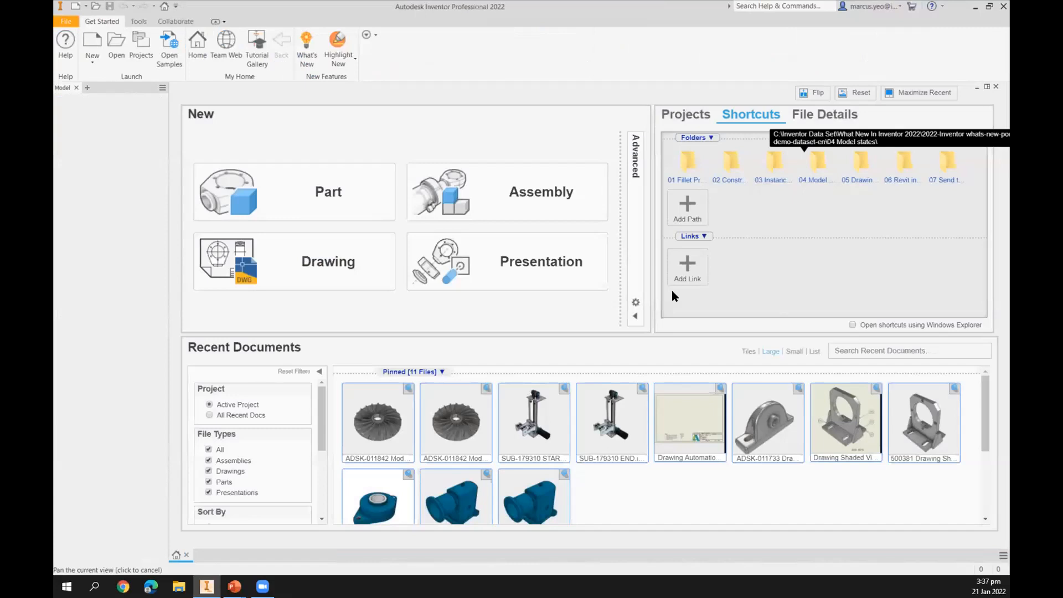
pyautogui.click(812, 166)
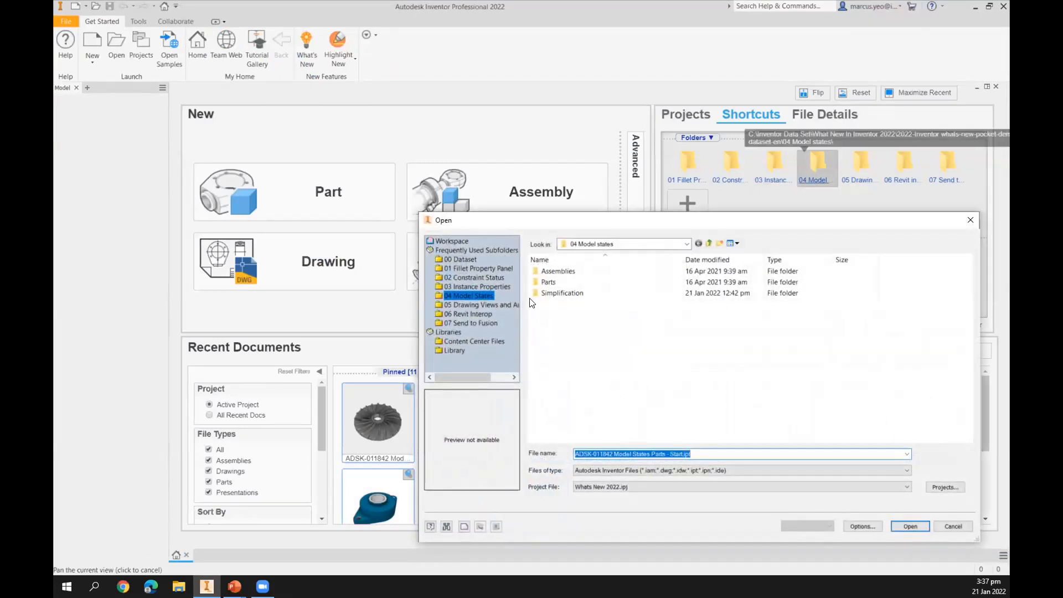
pyautogui.doubleClick(563, 294)
pyautogui.click(620, 292)
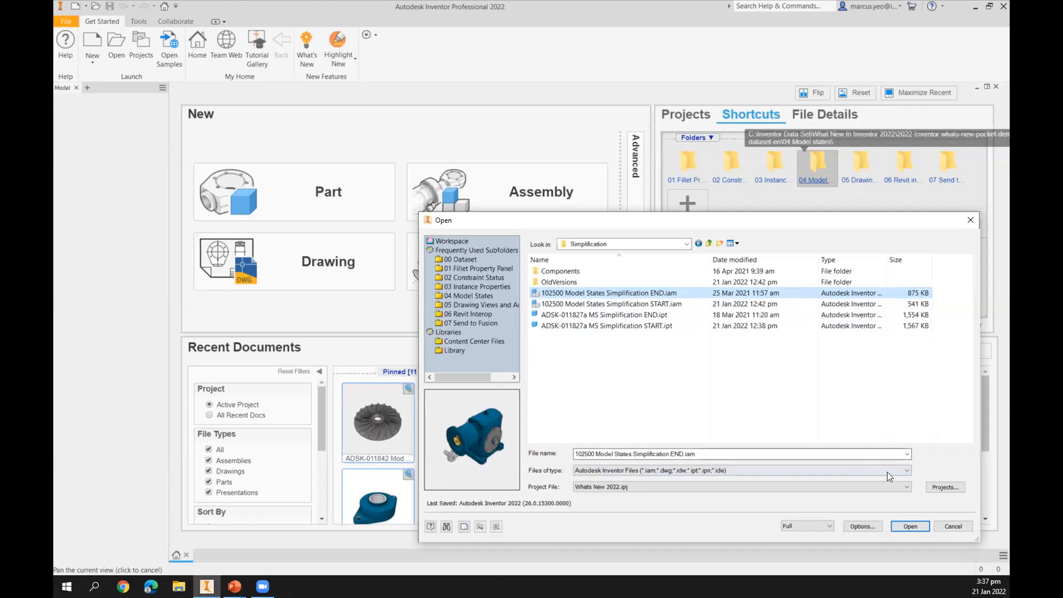
pyautogui.click(911, 526)
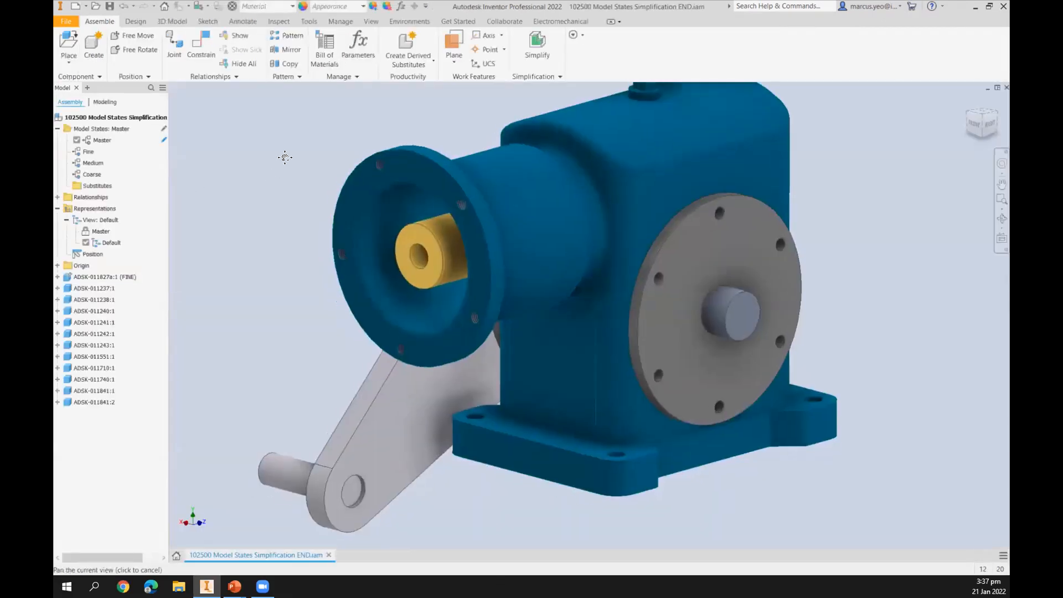
# Activate the Fine, Medium and Coarse model states in turn, then close the assembly.
pyautogui.moveTo(285, 157); pyautogui.dragTo(293, 146, button='middle')
pyautogui.moveTo(397, 182); pyautogui.dragTo(392, 233, button='middle')
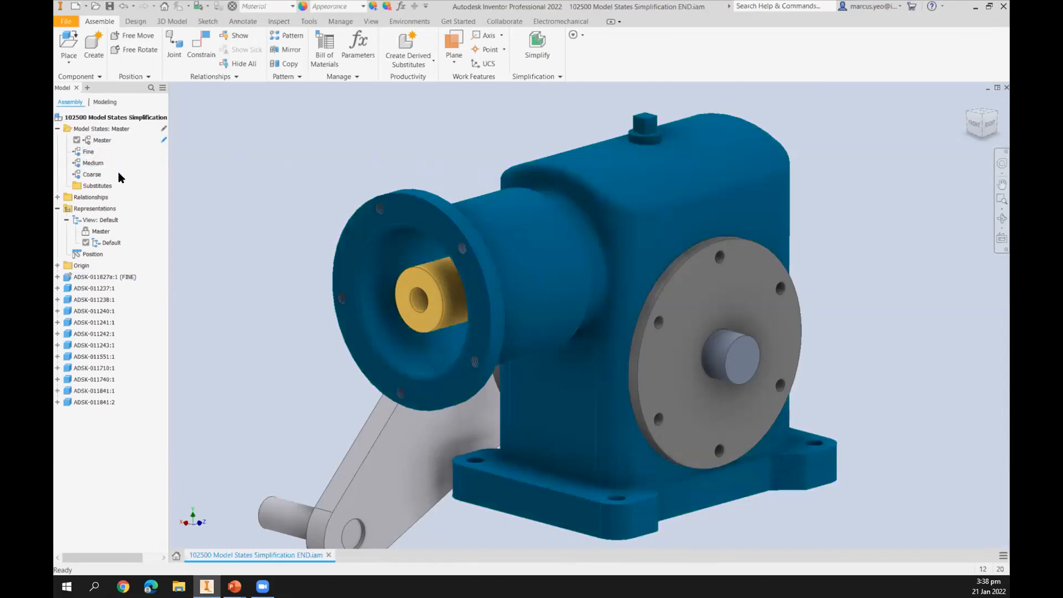
pyautogui.doubleClick(98, 151)
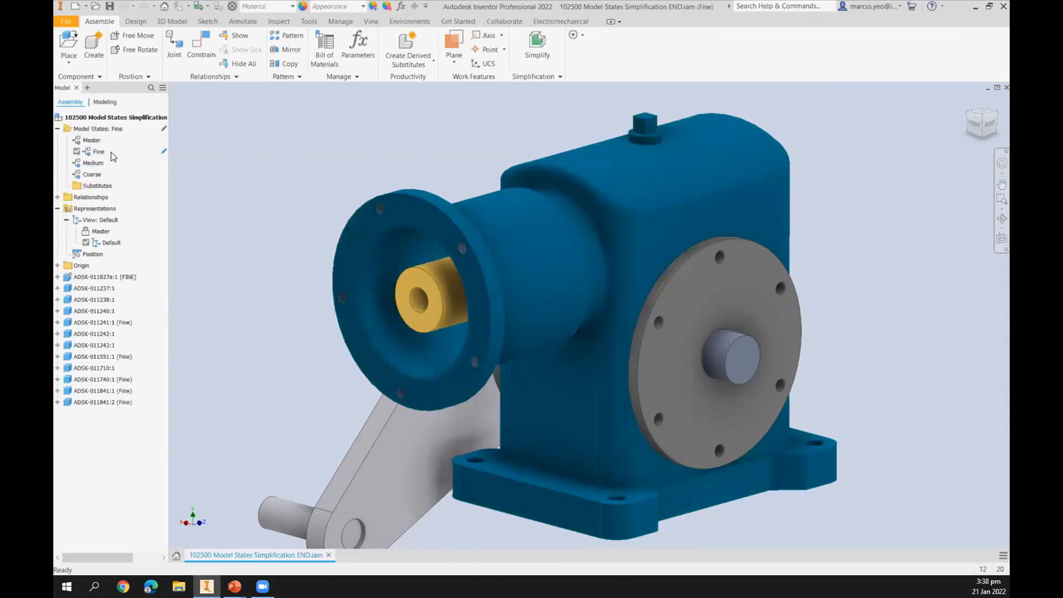
pyautogui.doubleClick(92, 162)
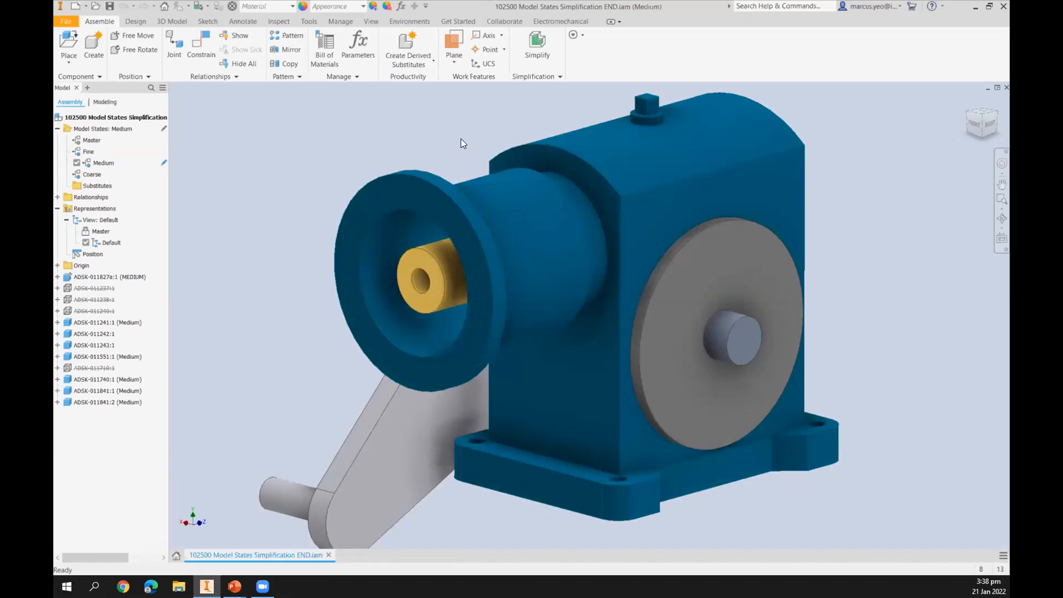
pyautogui.doubleClick(79, 176)
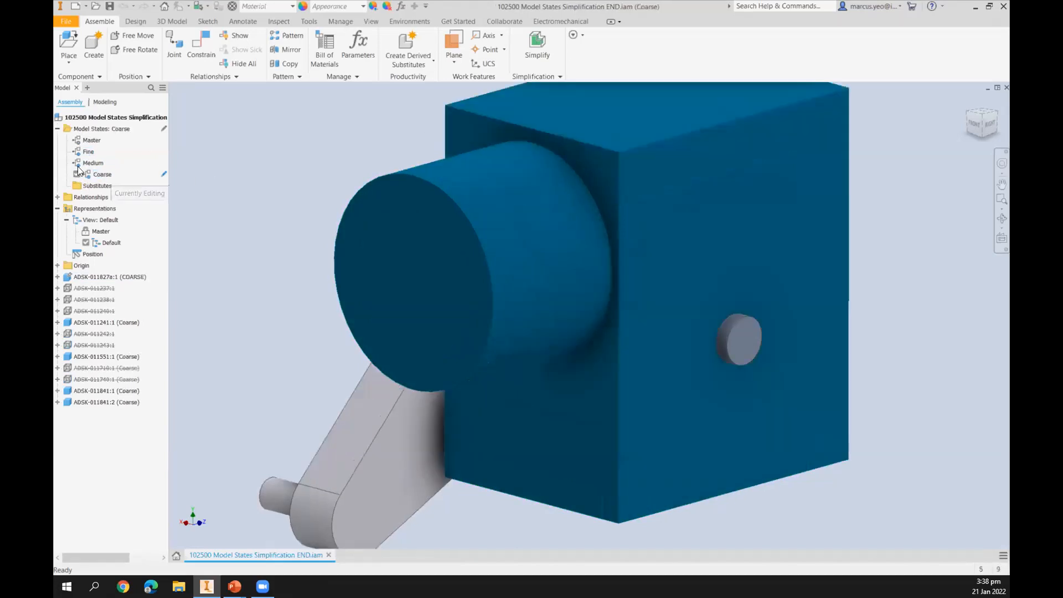
pyautogui.moveTo(314, 175); pyautogui.dragTo(311, 223, button='middle')
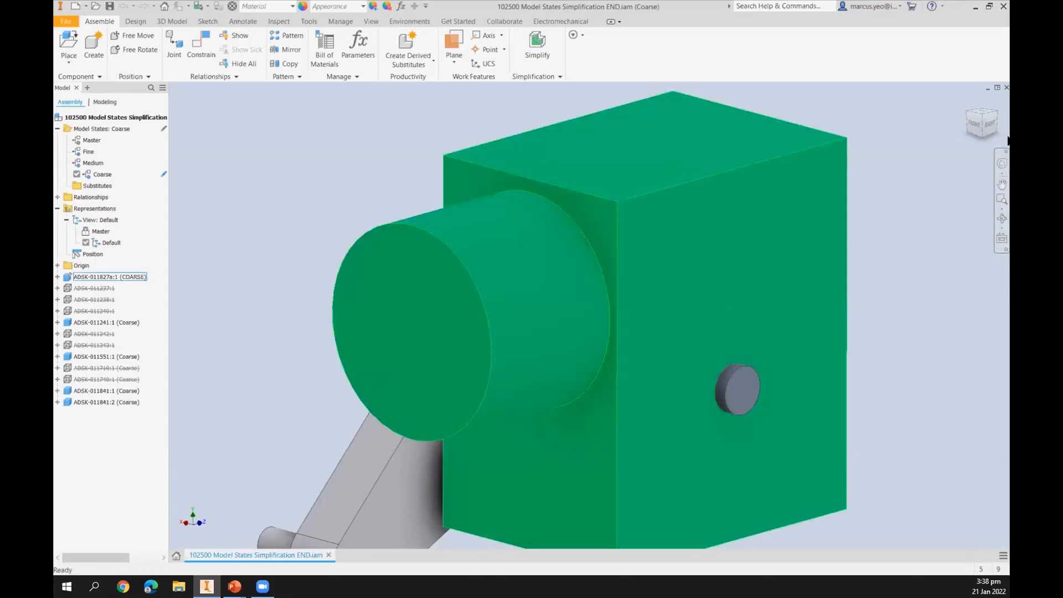
pyautogui.click(1006, 87)
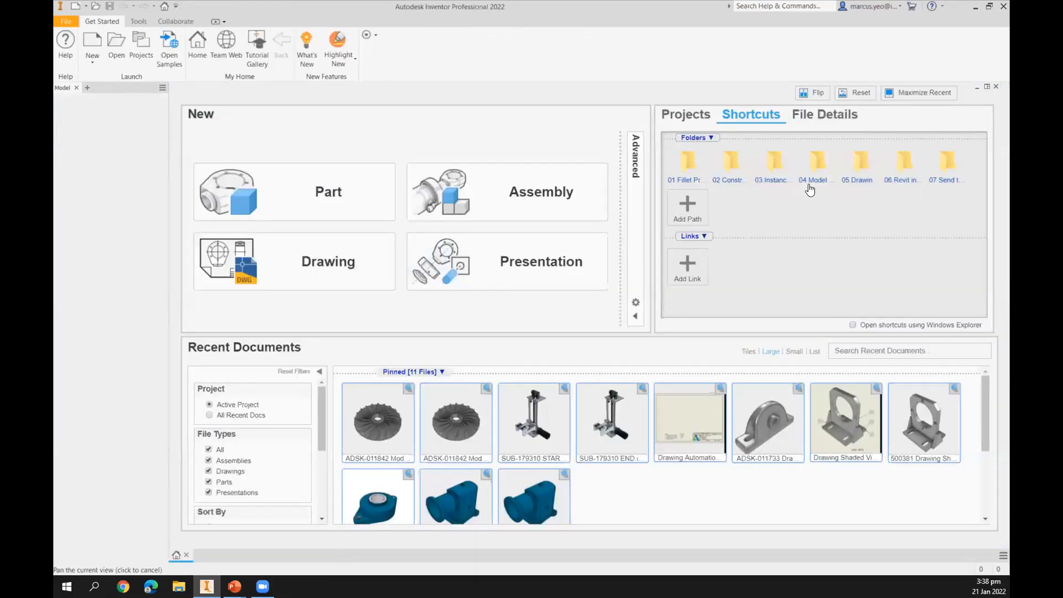
# Open ADSK-011827a MS Simplification START.ipt from the Simplification folder of the 04 Model States shortcut.
pyautogui.click(812, 173)
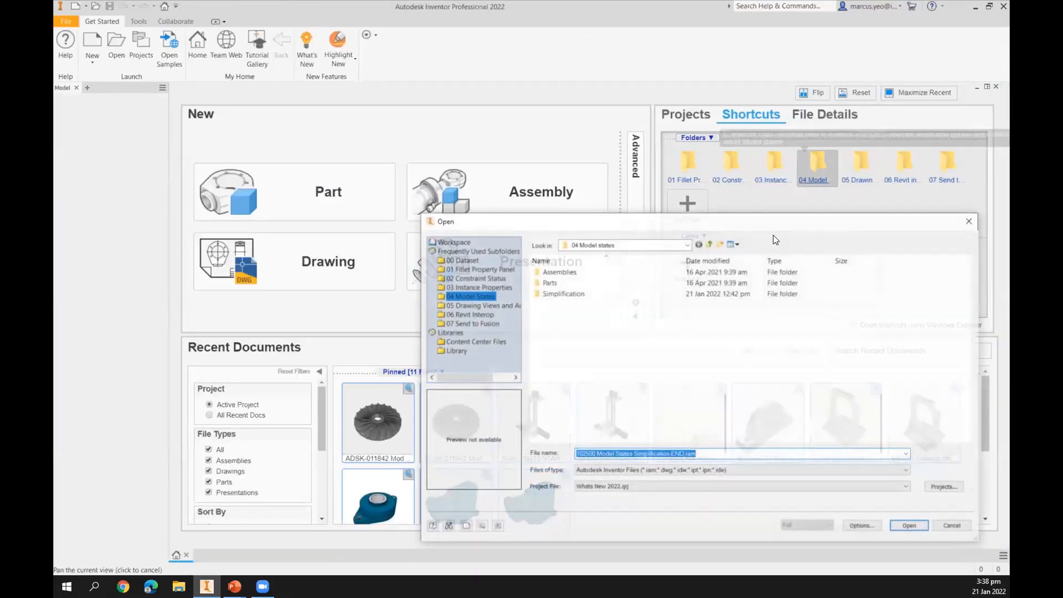
pyautogui.doubleClick(553, 294)
pyautogui.click(631, 327)
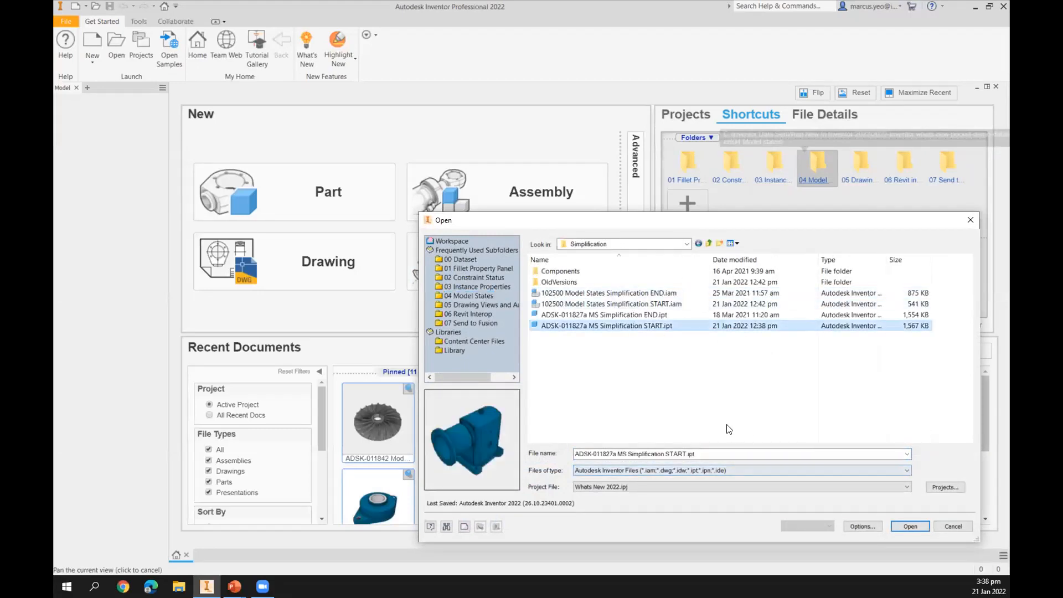
pyautogui.click(910, 527)
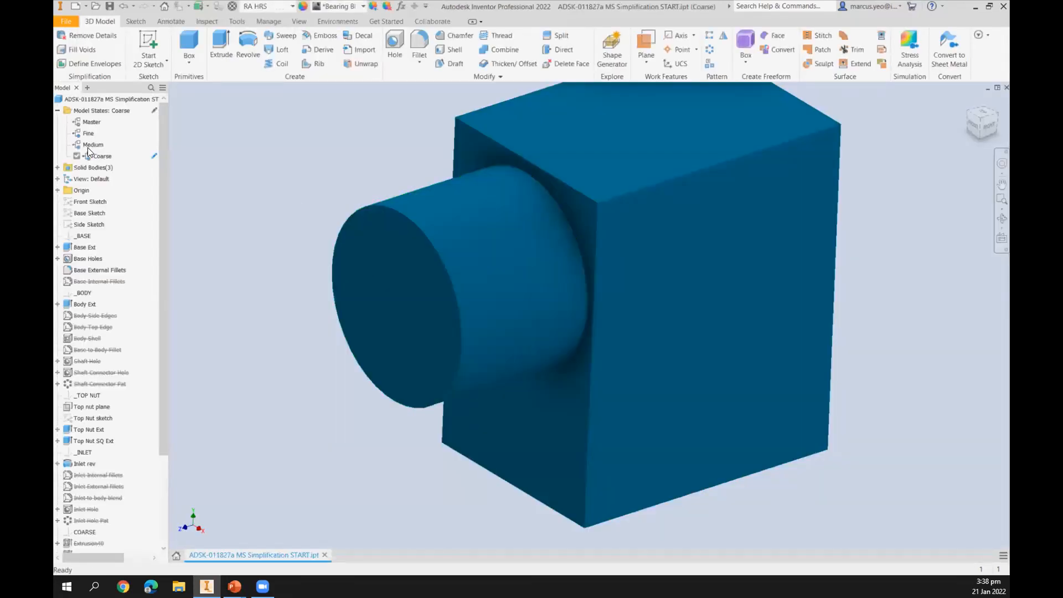
# Activate the Medium model state and delete the Coarse model state.
pyautogui.doubleClick(92, 145)
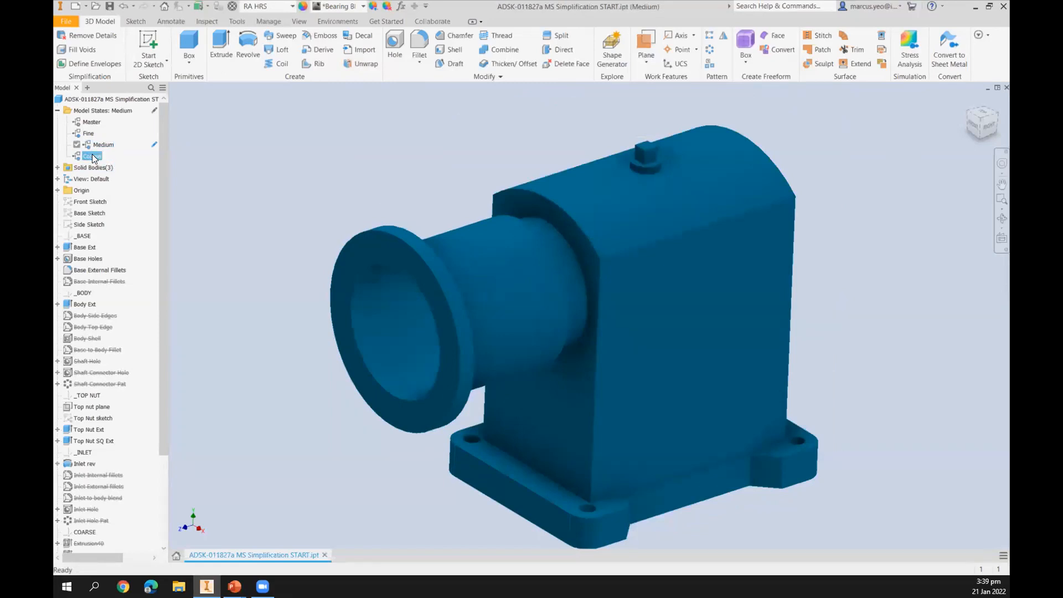
pyautogui.rightClick(92, 156)
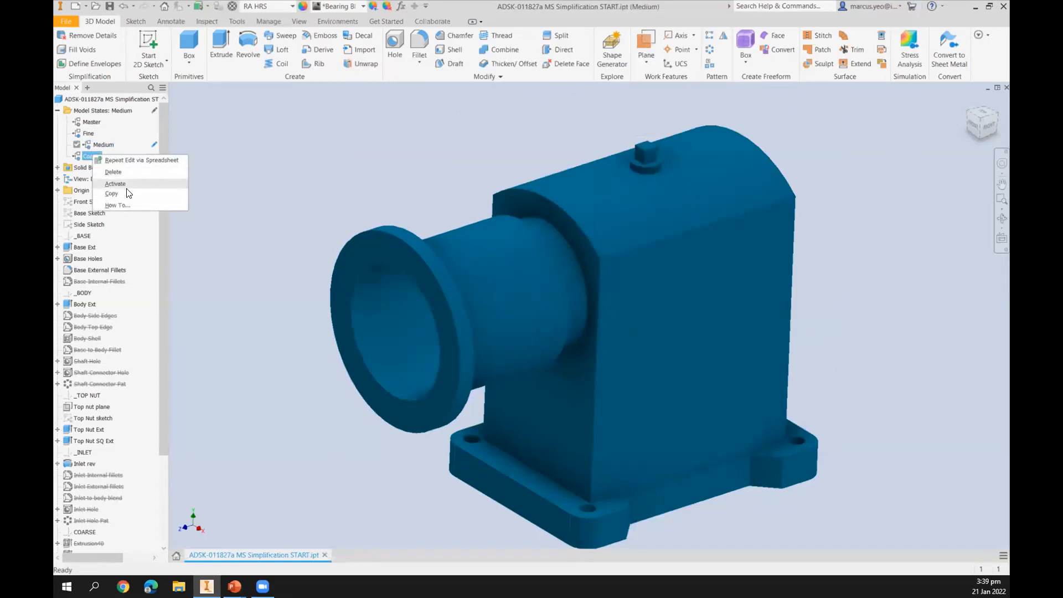
pyautogui.click(105, 169)
# Copy the Medium model state, activate the copy and rename it as Coarse.
pyautogui.rightClick(100, 145)
pyautogui.click(116, 161)
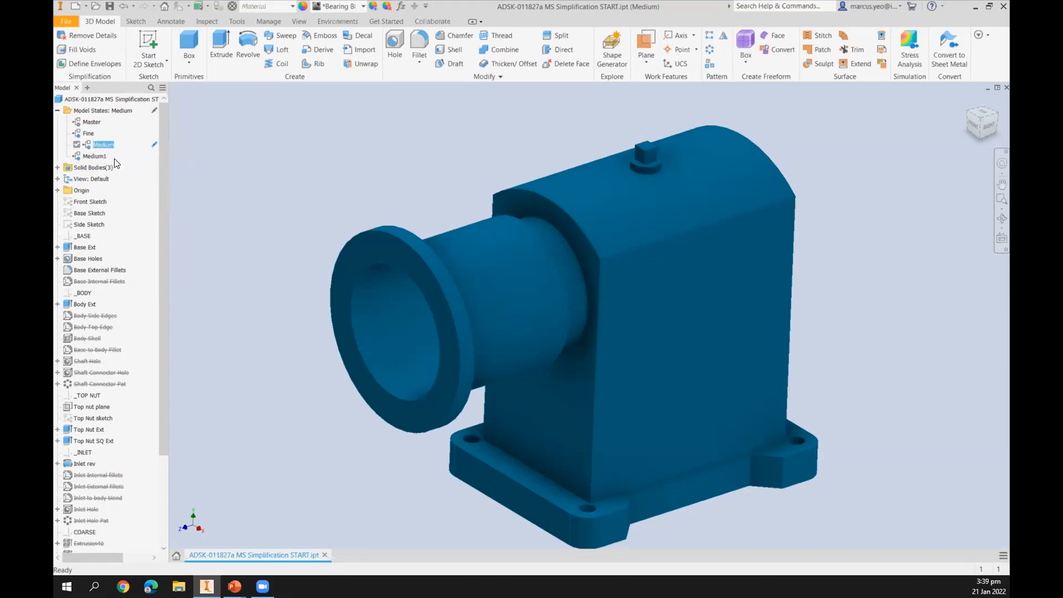
pyautogui.click(100, 156)
pyautogui.doubleClick(101, 156)
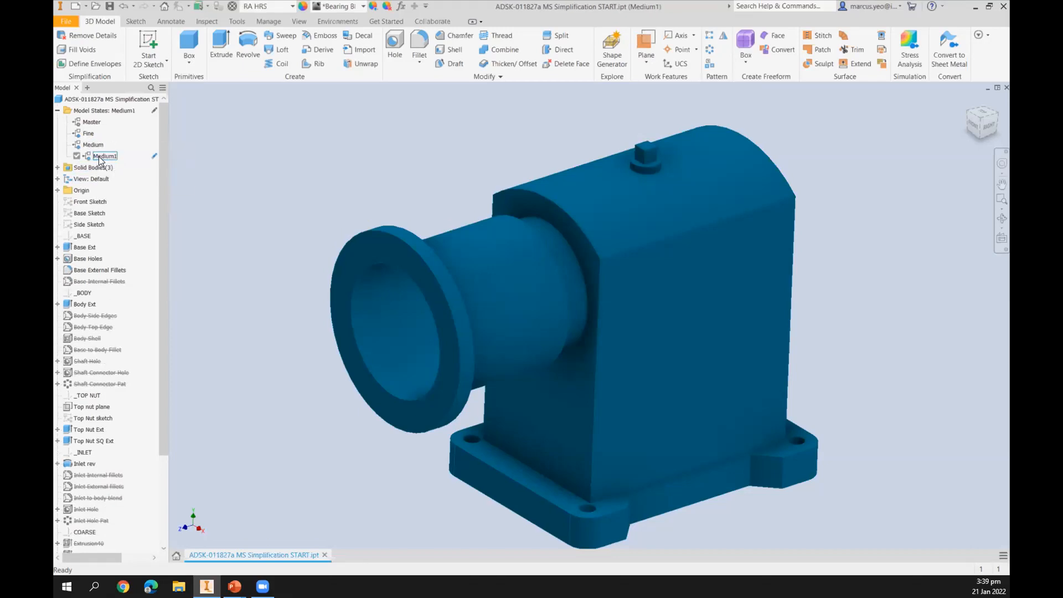
pyautogui.click(107, 157)
pyautogui.write('Coarse')
pyautogui.click(265, 190)
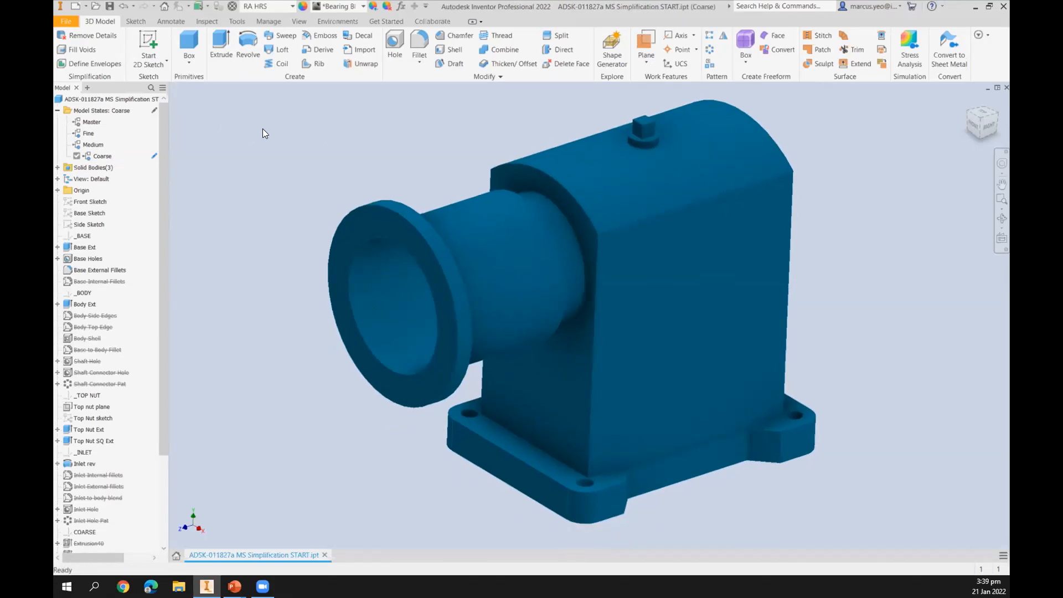
# Define a bounding box envelope enclosing the base and main body faces of the part.
pyautogui.click(89, 63)
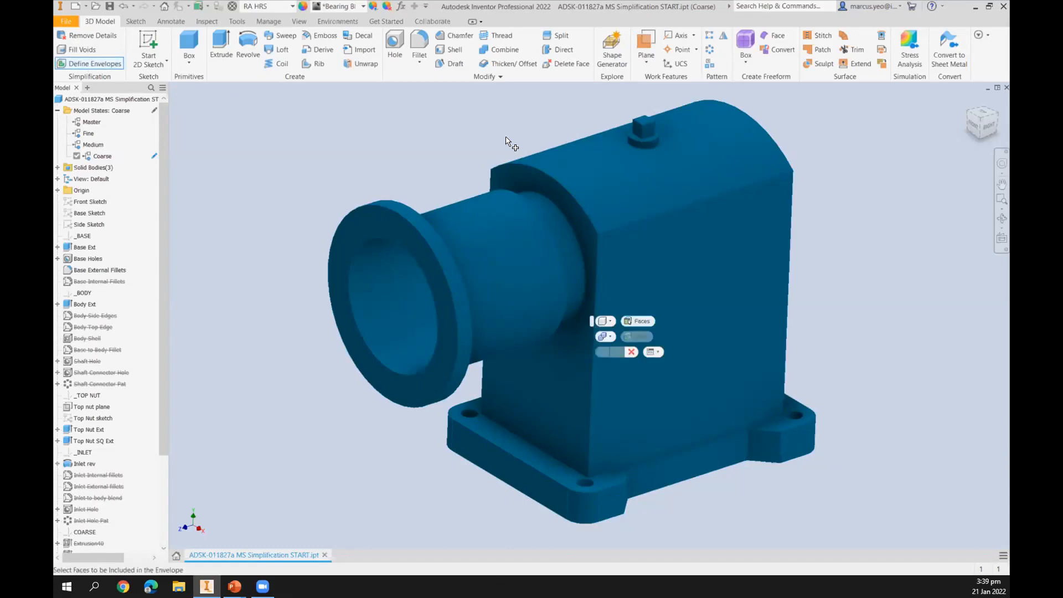
pyautogui.click(609, 321)
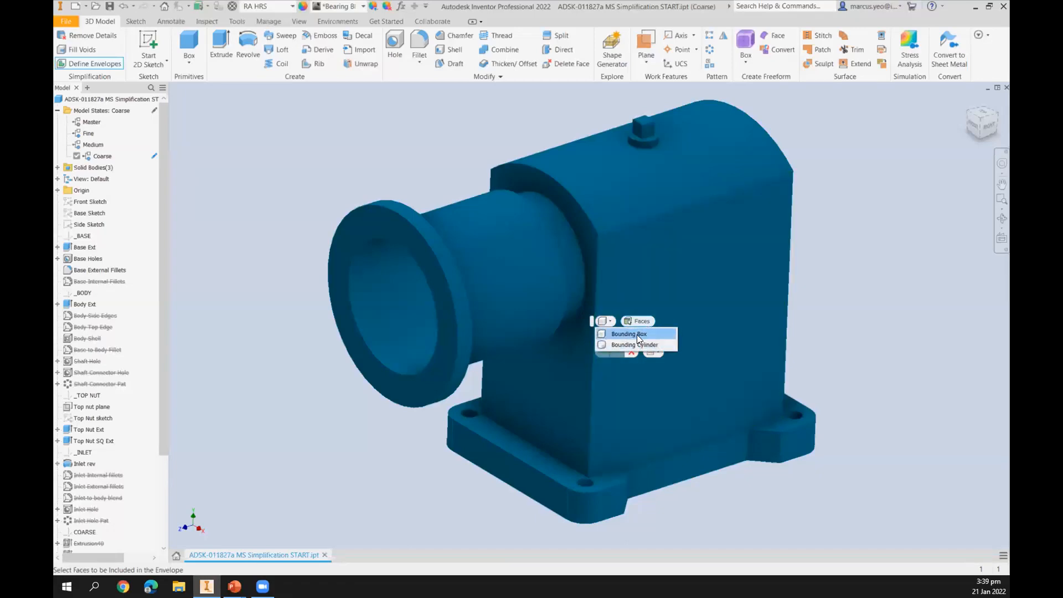
pyautogui.click(637, 335)
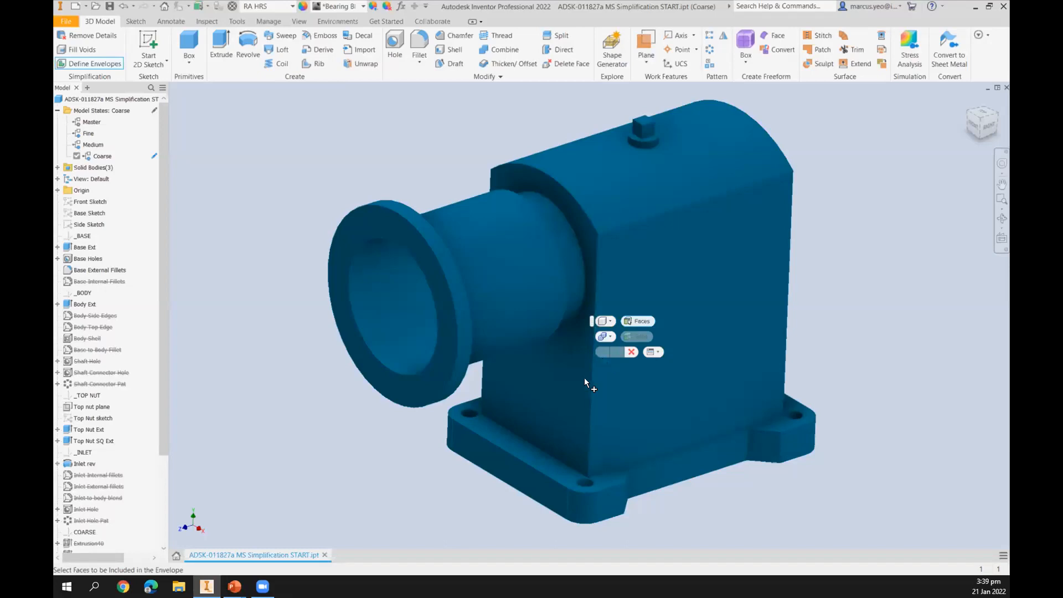
pyautogui.click(519, 468)
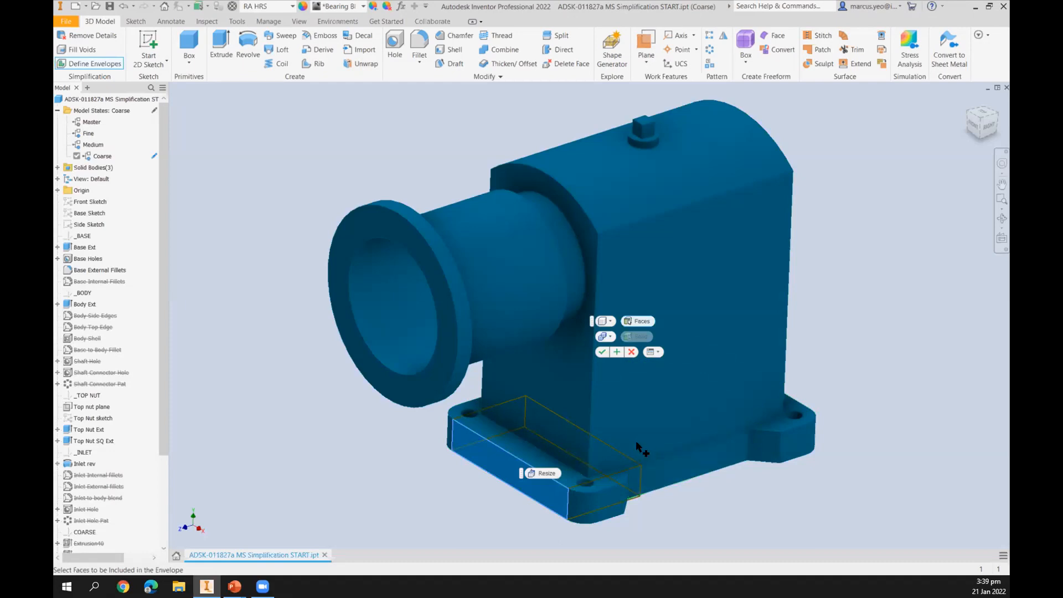
pyautogui.keyDown('shift'); pyautogui.moveTo(514, 394); pyautogui.dragTo(505, 321, button='middle'); pyautogui.keyUp('shift')
pyautogui.click(634, 492)
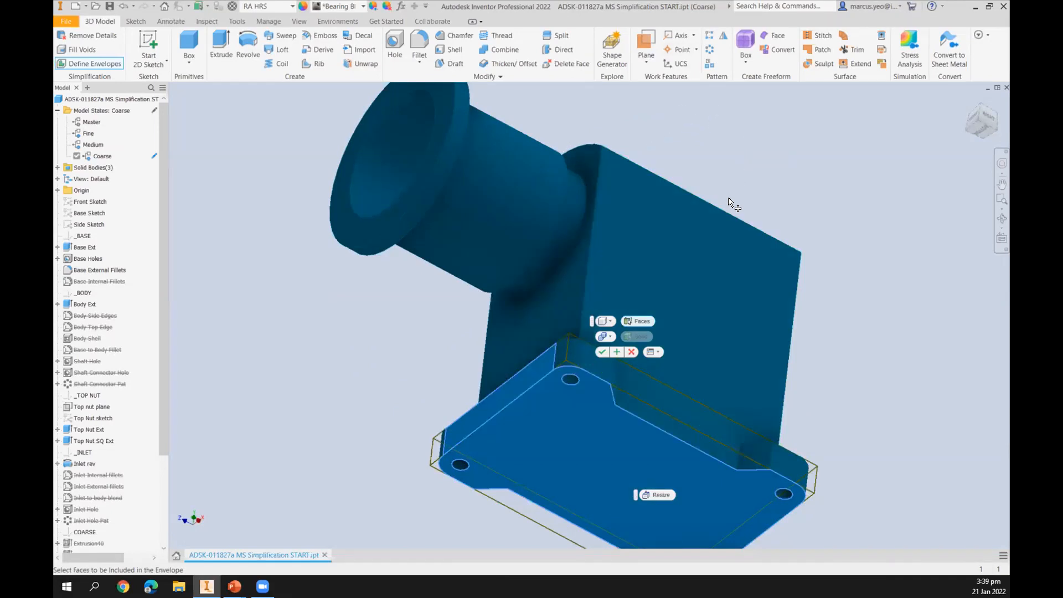
pyautogui.press('F4')
pyautogui.moveTo(648, 282)
pyautogui.mouseDown()
pyautogui.moveTo(638, 311)
pyautogui.moveTo(645, 303)
pyautogui.mouseUp()
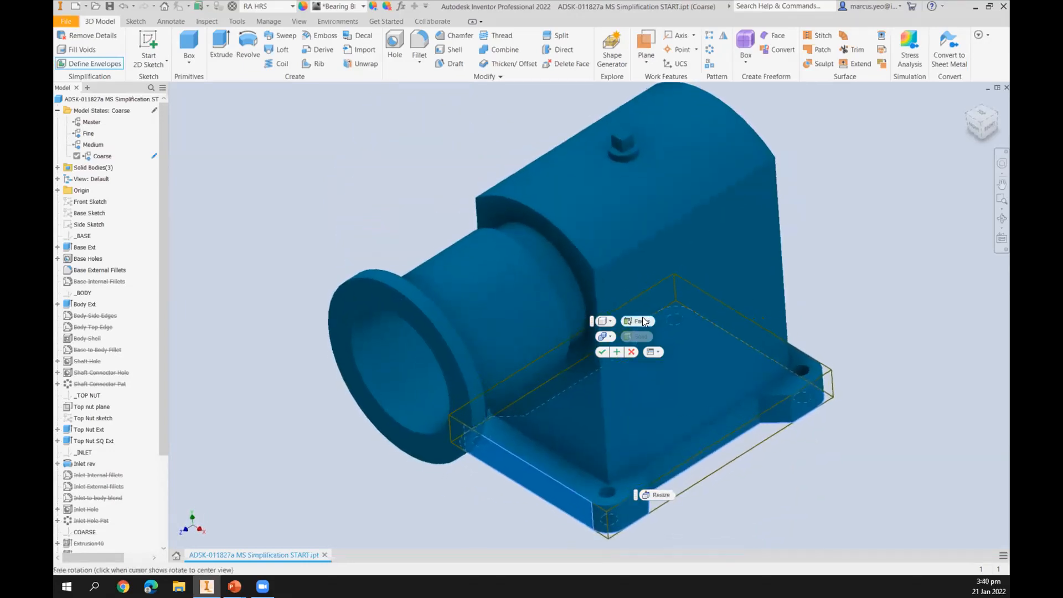
pyautogui.click(624, 133)
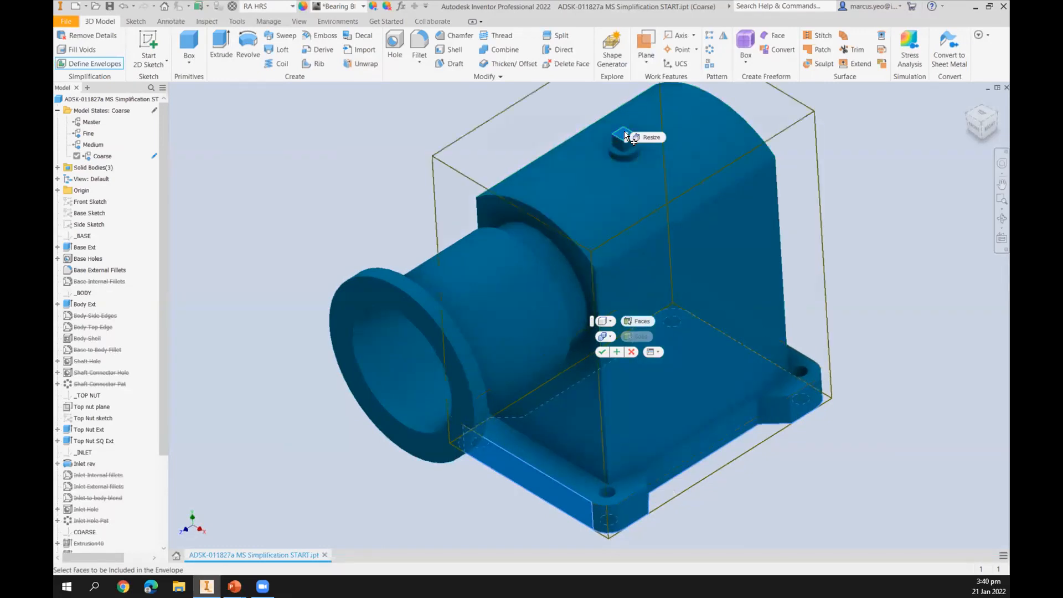
pyautogui.click(649, 195)
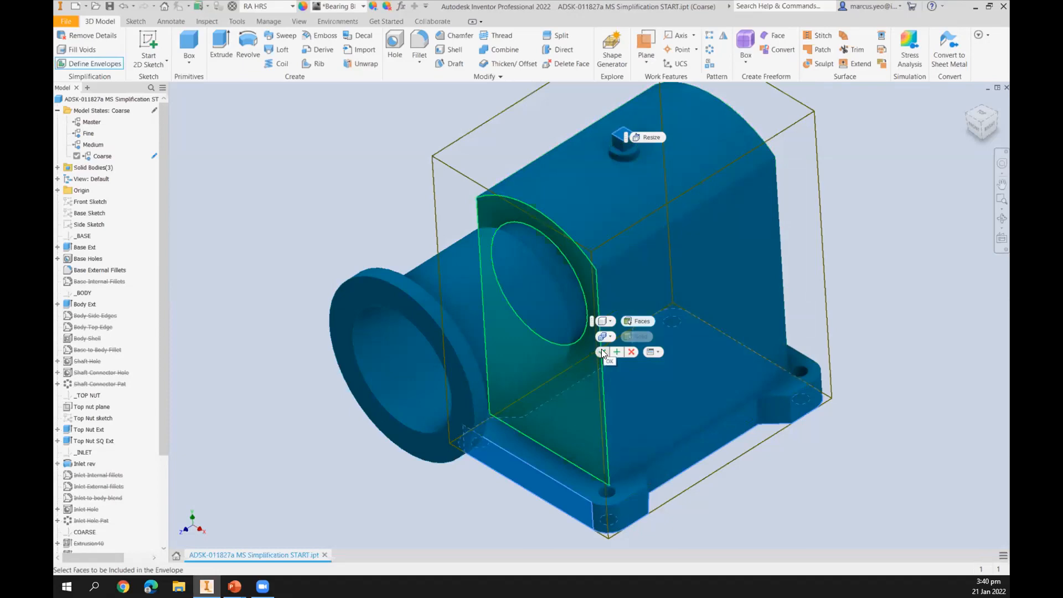
pyautogui.click(616, 352)
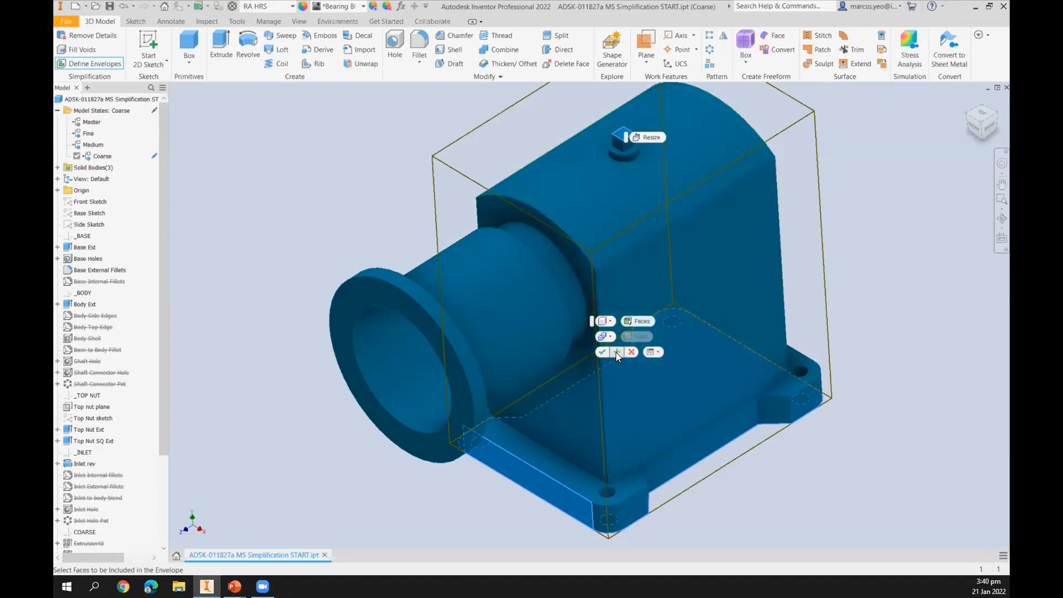
pyautogui.click(615, 353)
# Add a bounding cylinder envelope around the inlet flange, aligning its end to the body's front face.
pyautogui.moveTo(633, 298); pyautogui.dragTo(620, 342, button='middle')
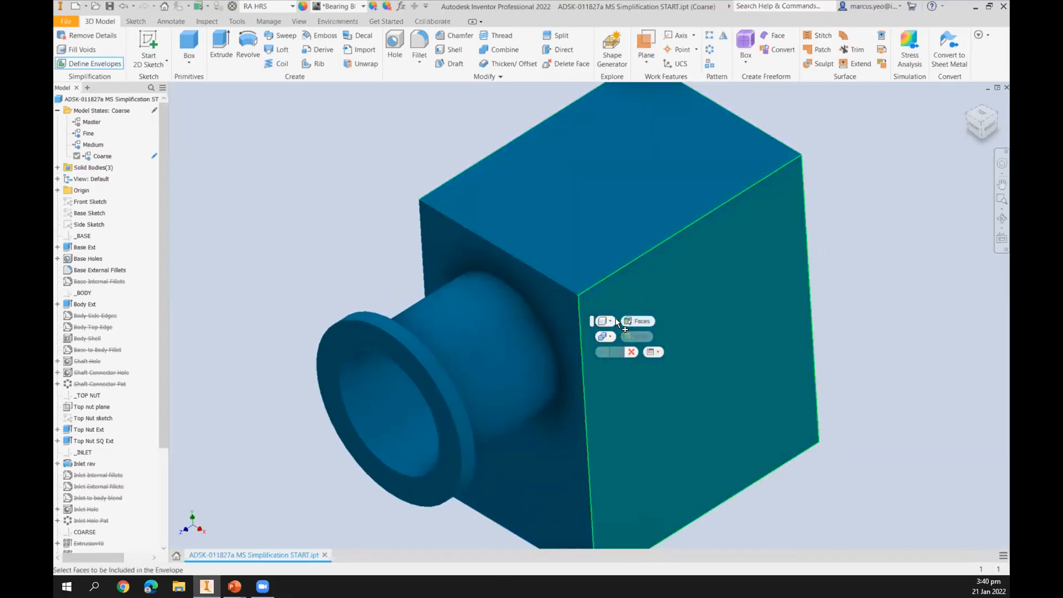
pyautogui.click(610, 321)
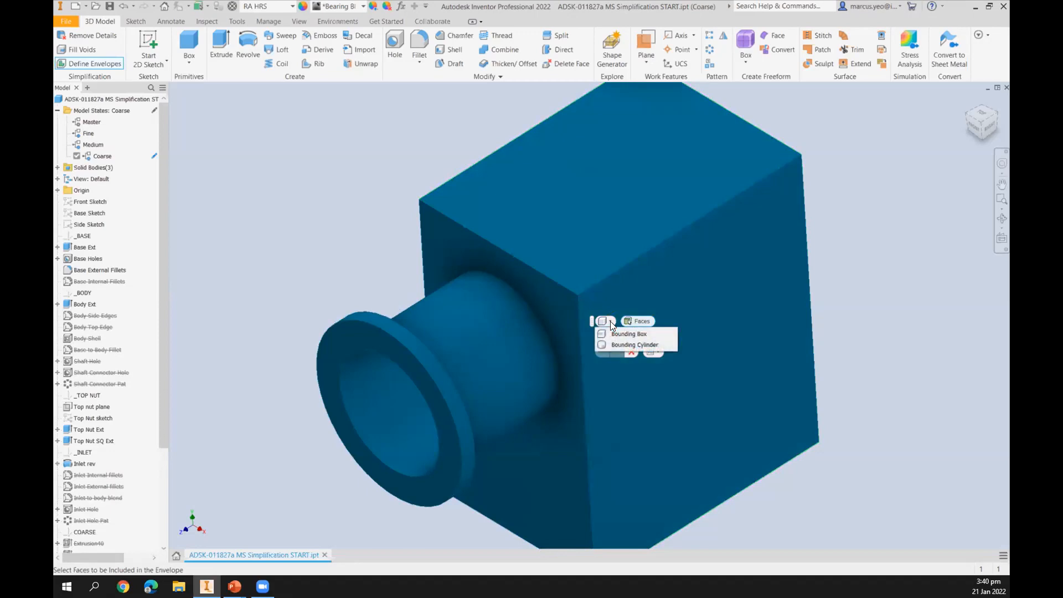
pyautogui.click(649, 344)
pyautogui.moveTo(371, 196); pyautogui.dragTo(397, 108, button='middle')
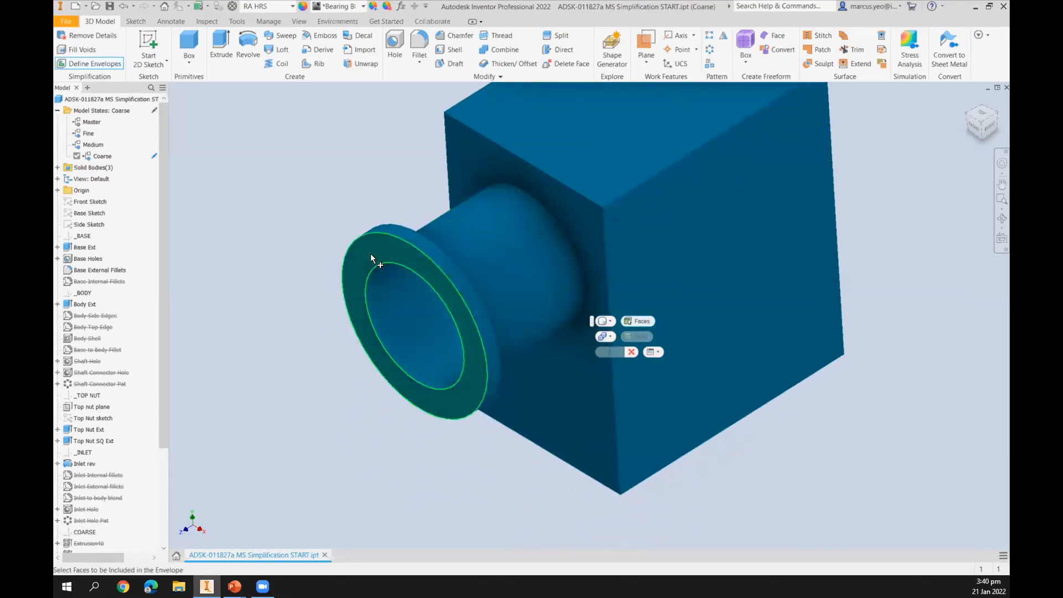
pyautogui.click(370, 254)
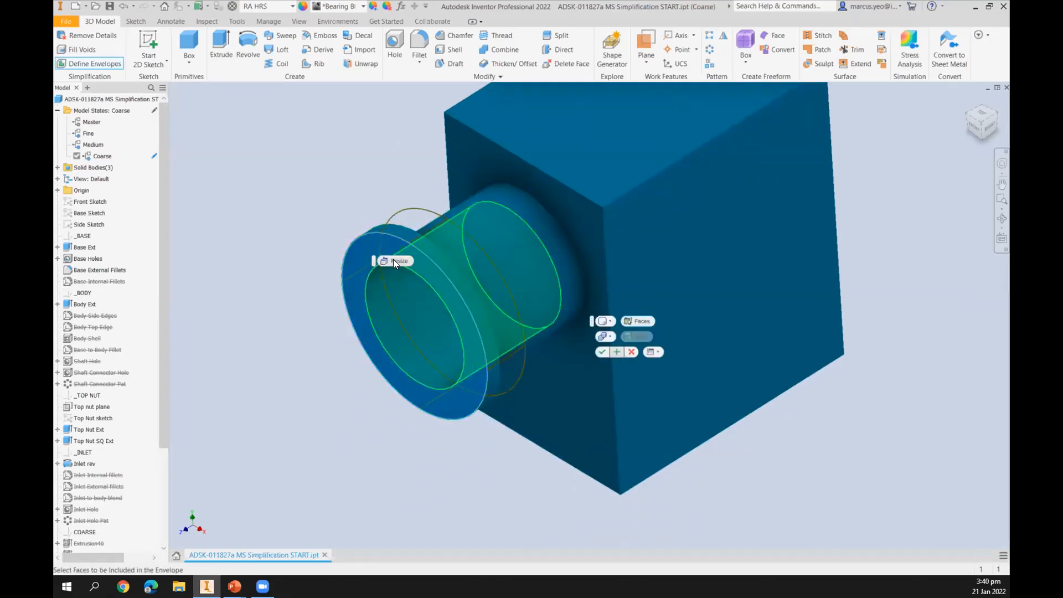
pyautogui.click(394, 260)
pyautogui.moveTo(460, 293); pyautogui.dragTo(513, 285)
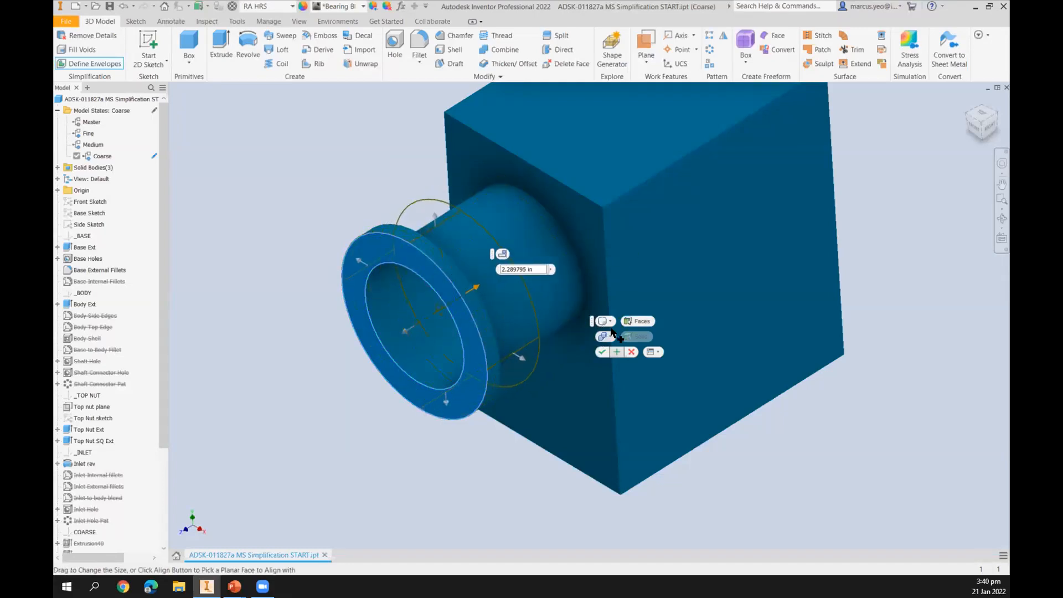
pyautogui.click(500, 253)
pyautogui.click(500, 255)
pyautogui.click(501, 252)
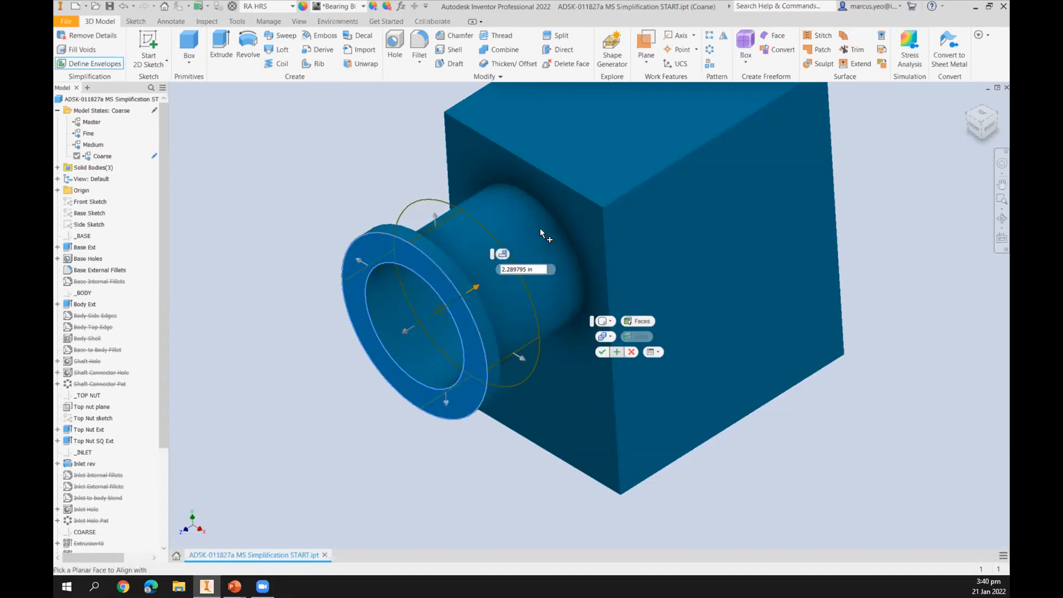
pyautogui.click(558, 203)
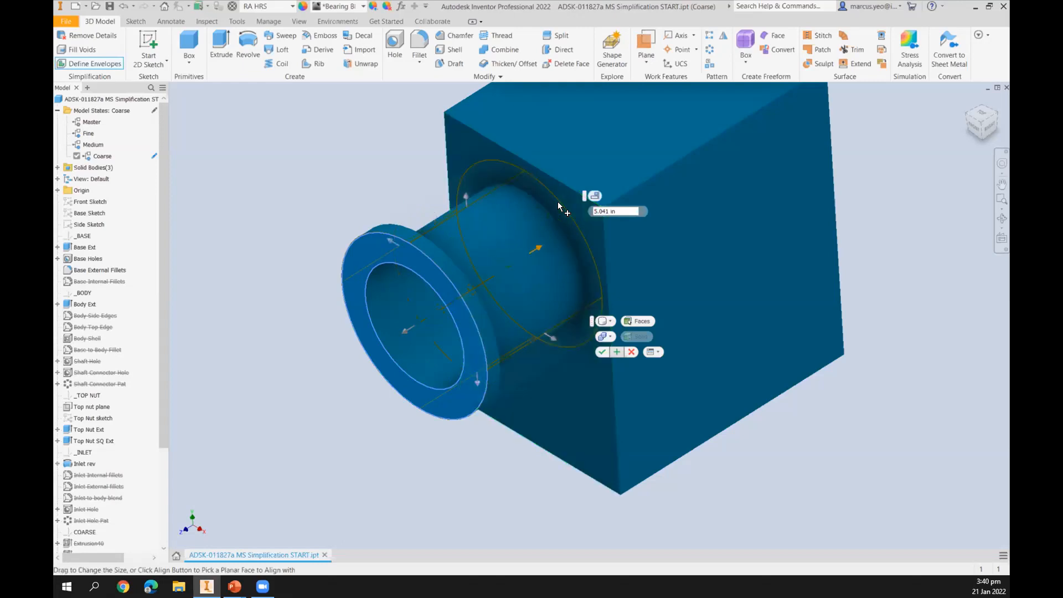
pyautogui.click(601, 353)
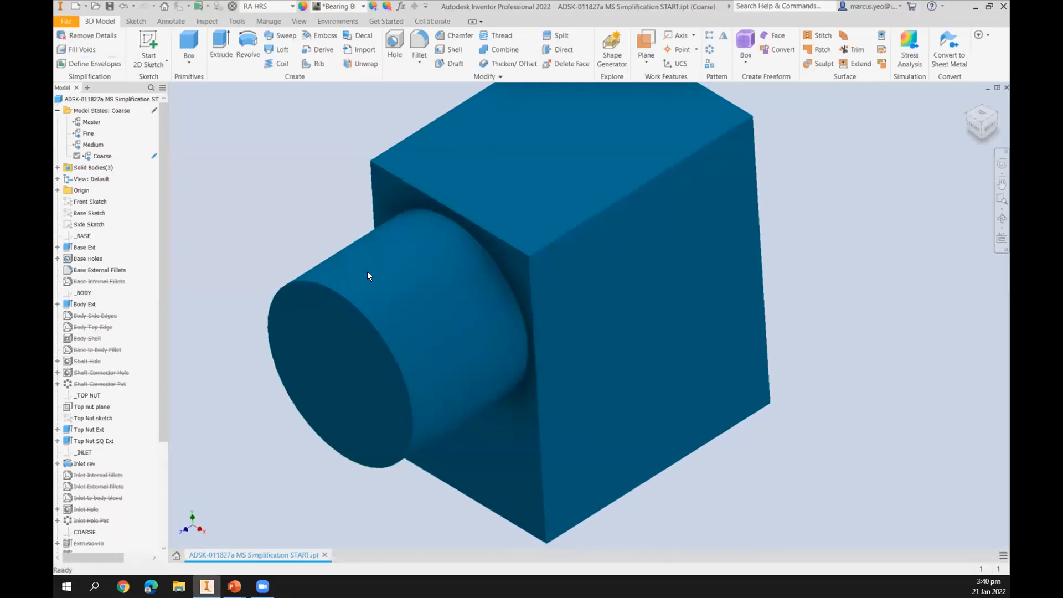
# Activate the Medium model state to compare, then close the part without saving.
pyautogui.moveTo(664, 266); pyautogui.dragTo(646, 288, button='middle')
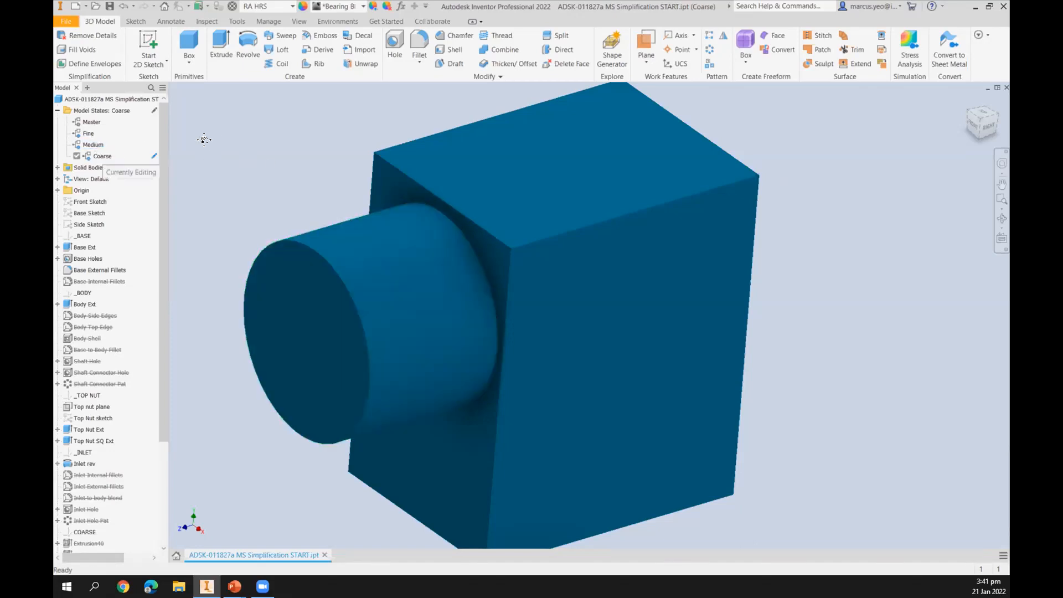
pyautogui.moveTo(203, 139); pyautogui.dragTo(224, 135, button='middle')
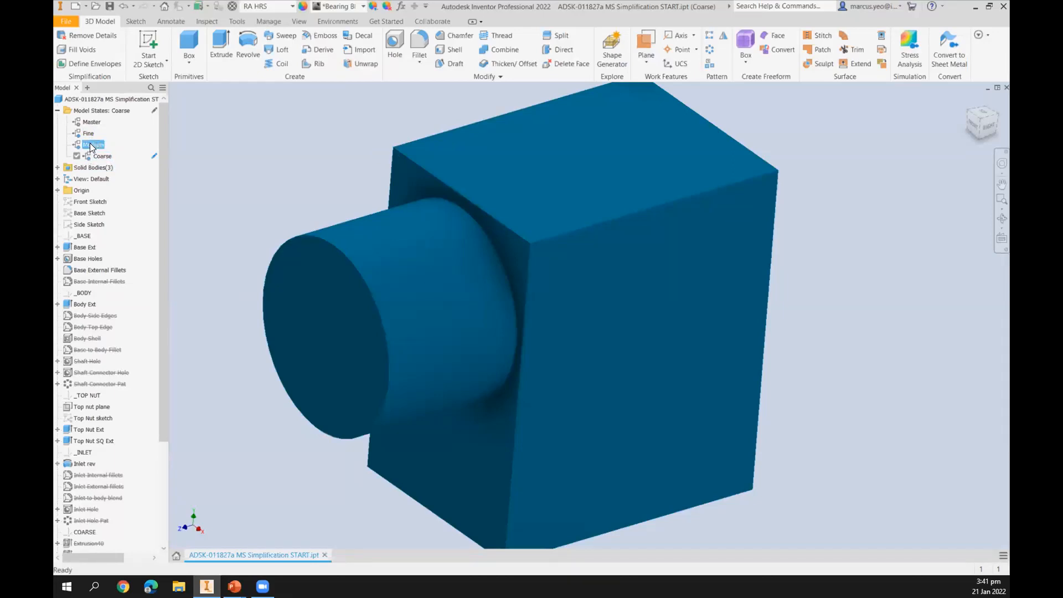
pyautogui.doubleClick(92, 144)
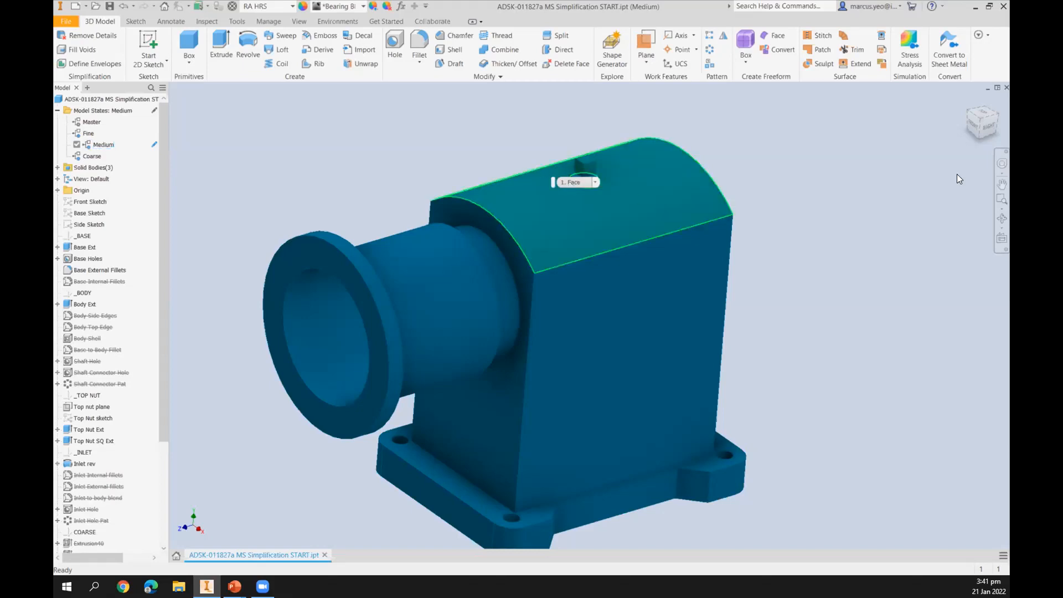
pyautogui.click(1007, 87)
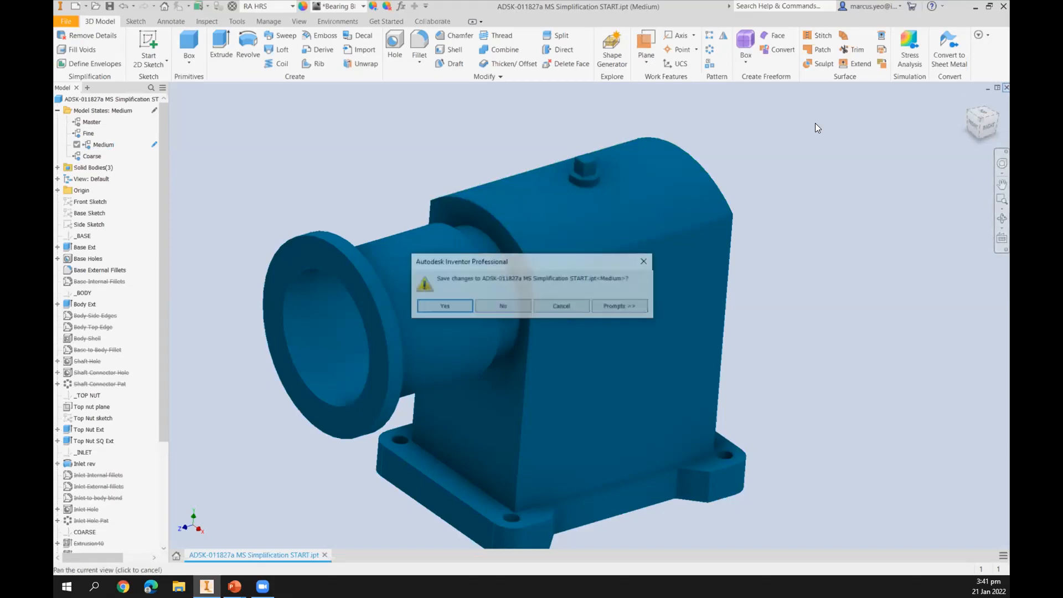
pyautogui.click(507, 304)
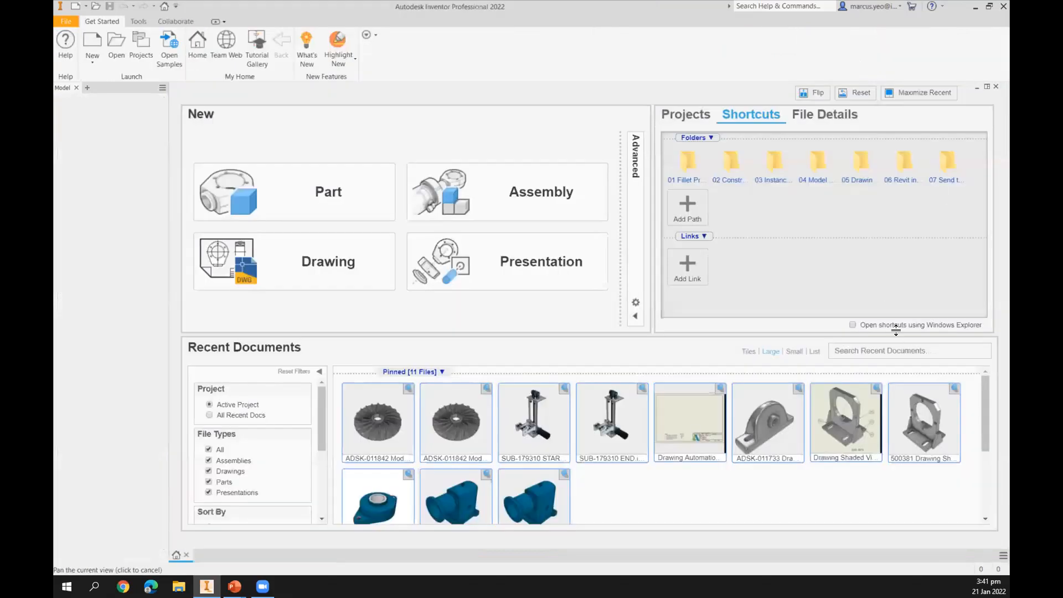
# Open the Drawing Automation Template Creation - Start.dwg and Drawing Shaded Views.dwg files from the 05 Drawing Views and Automation folder.
pyautogui.click(860, 176)
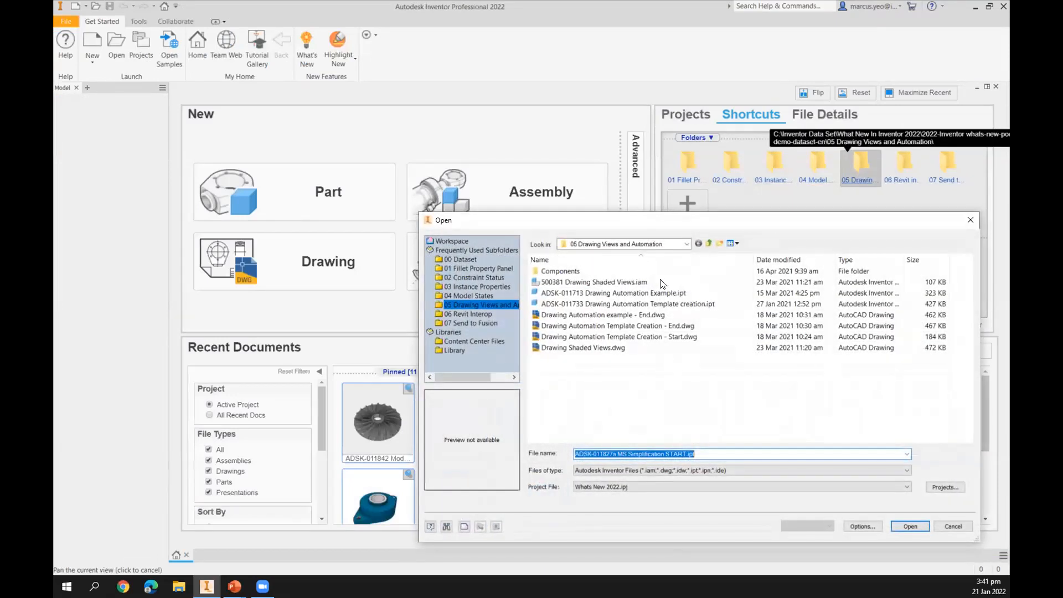
pyautogui.click(607, 349)
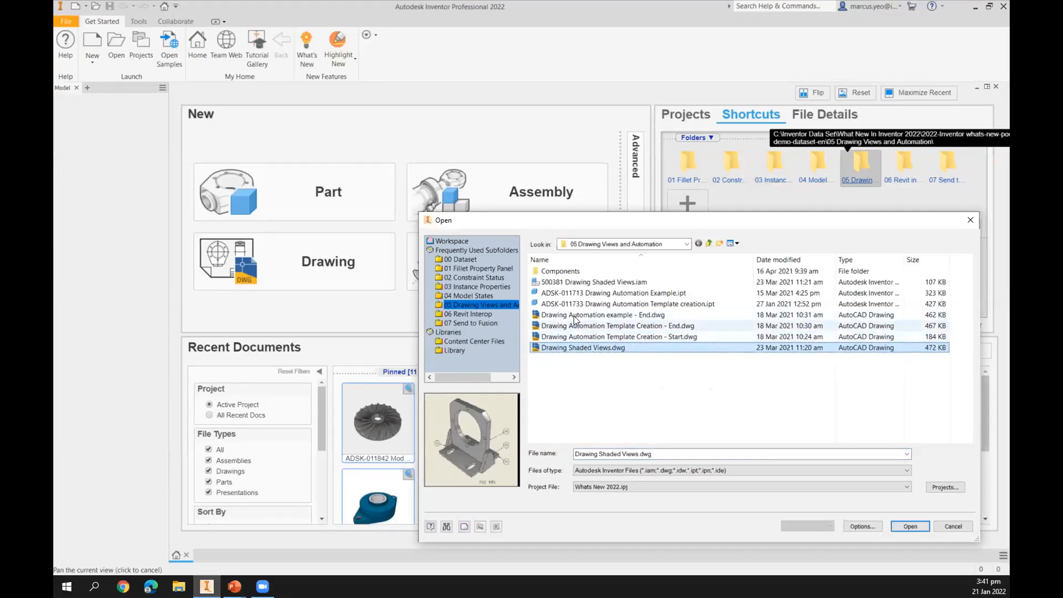
pyautogui.keyDown('ctrl'); pyautogui.click(594, 293); pyautogui.keyUp('ctrl')
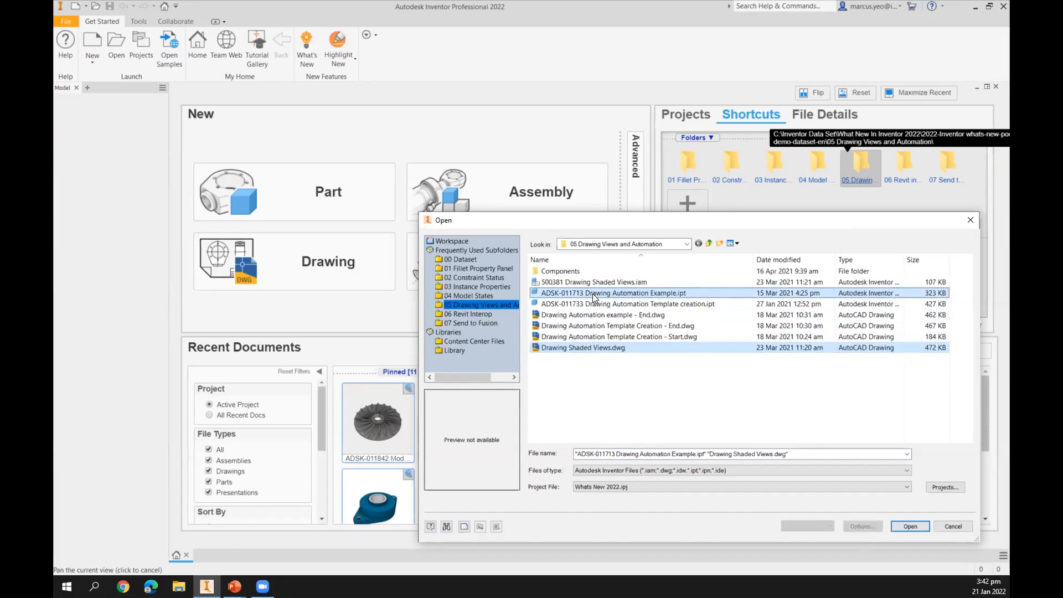
pyautogui.click(592, 293)
pyautogui.click(602, 304)
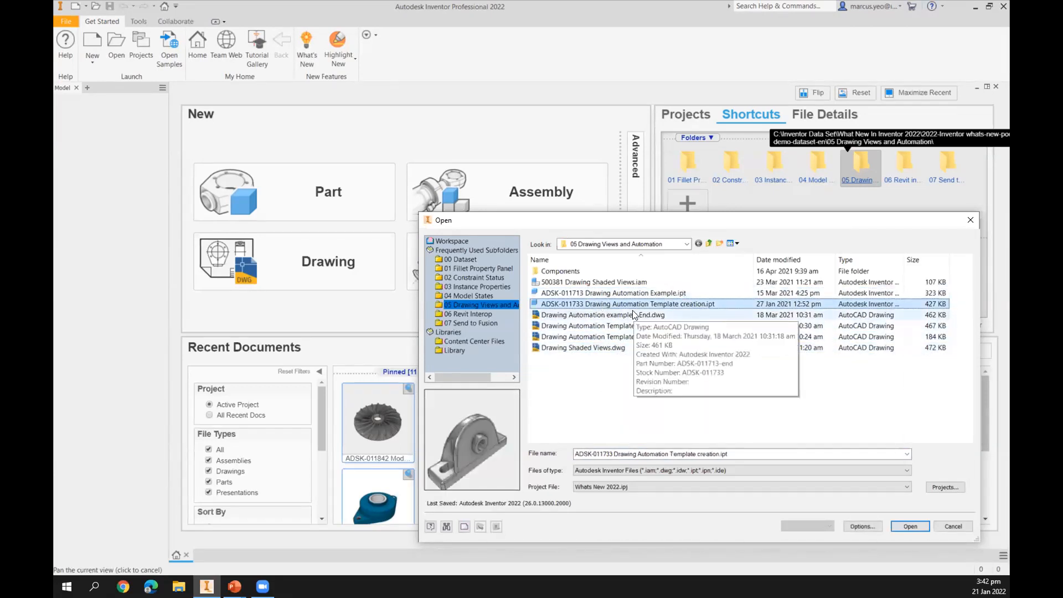
pyautogui.click(632, 312)
pyautogui.click(630, 325)
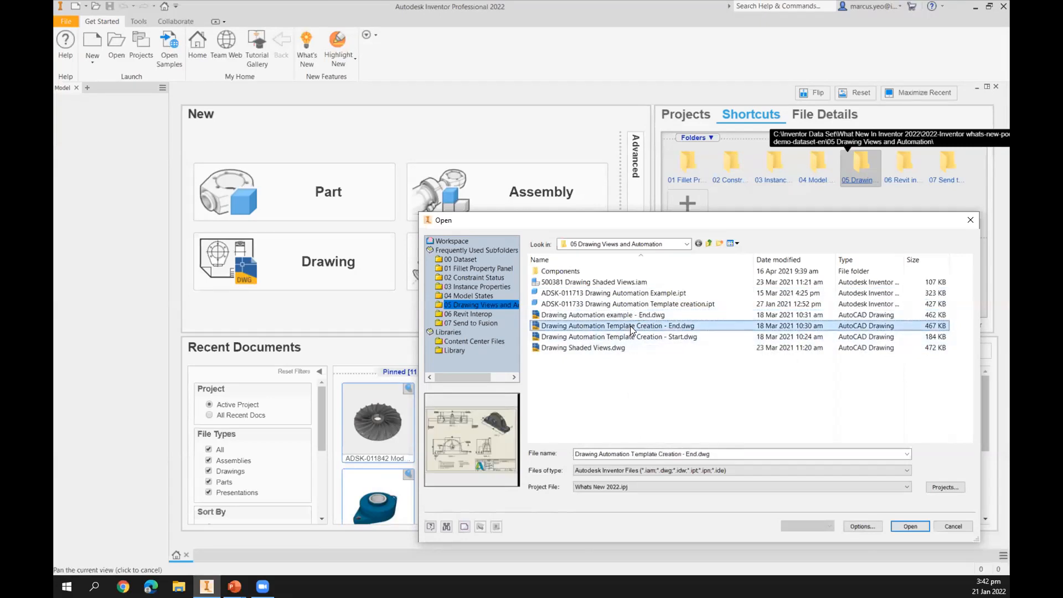
pyautogui.click(604, 335)
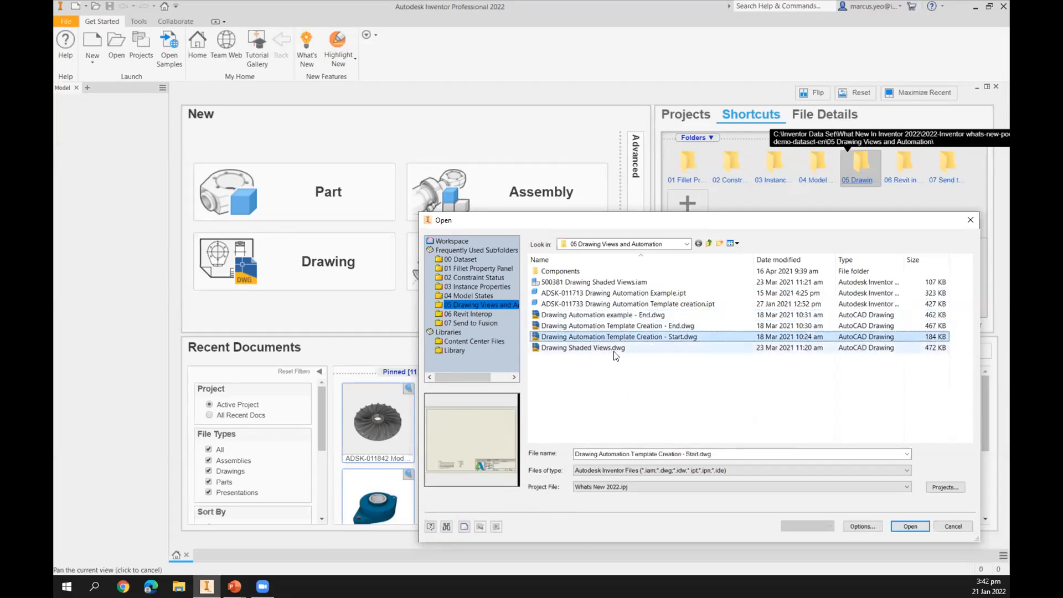
pyautogui.click(610, 350)
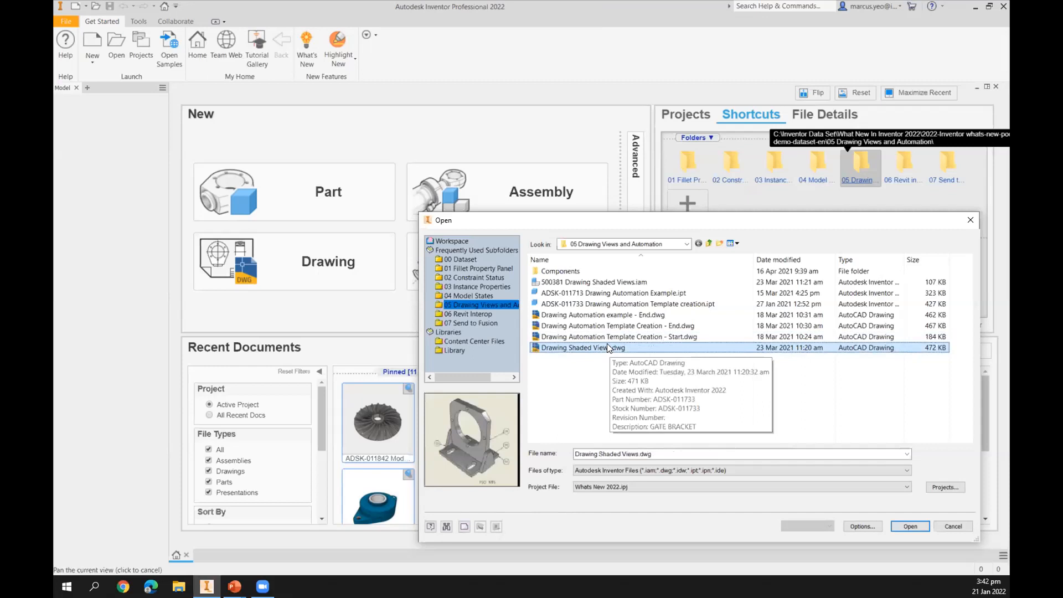
pyautogui.keyDown('ctrl'); pyautogui.click(609, 337); pyautogui.keyUp('ctrl')
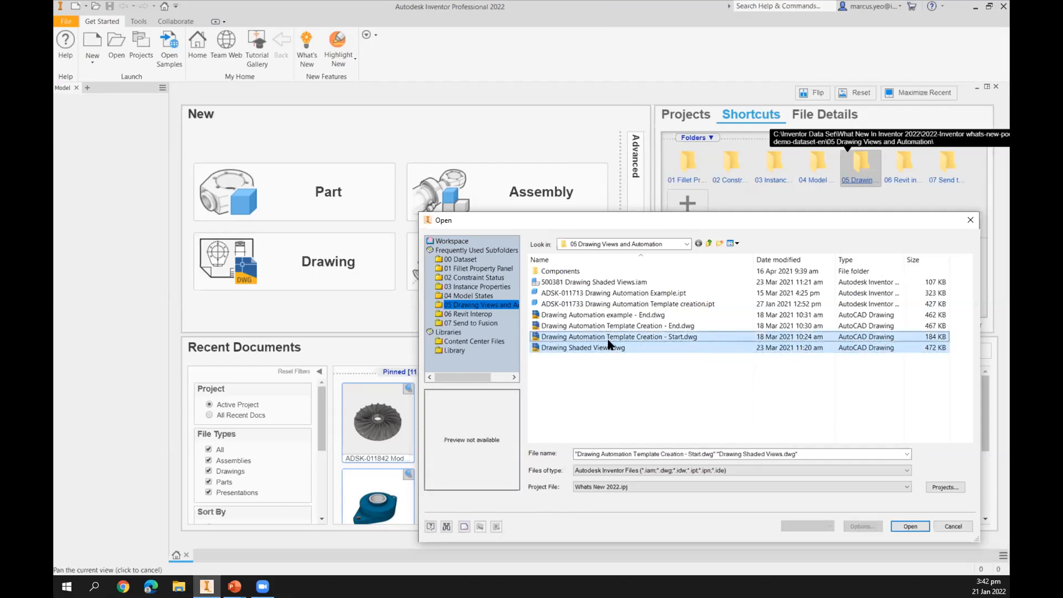
pyautogui.click(909, 526)
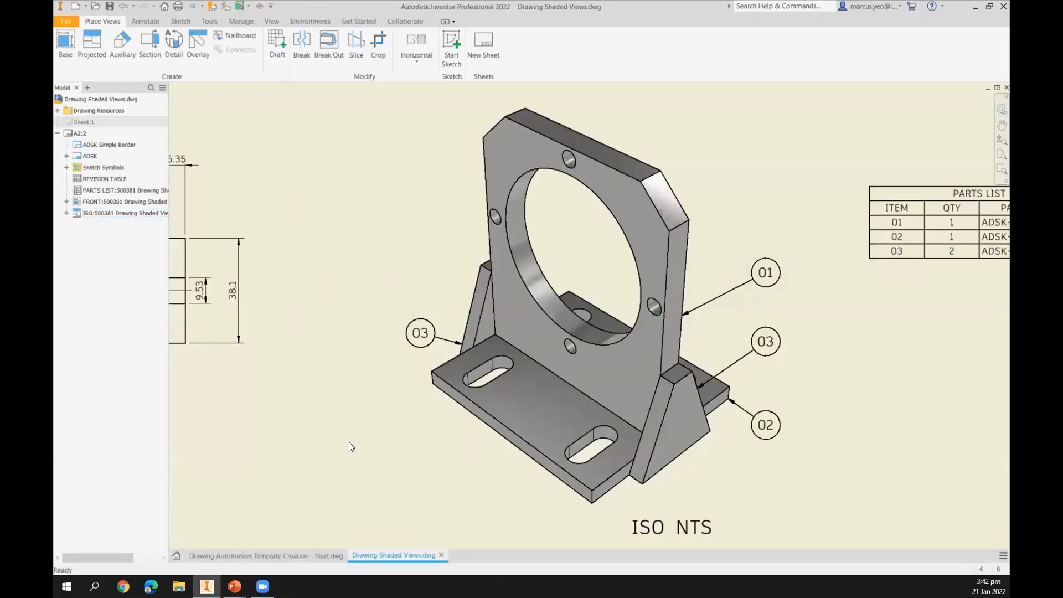
# Switch between the two open drawings and arrange the document windows as a vertical tile.
pyautogui.click(265, 554)
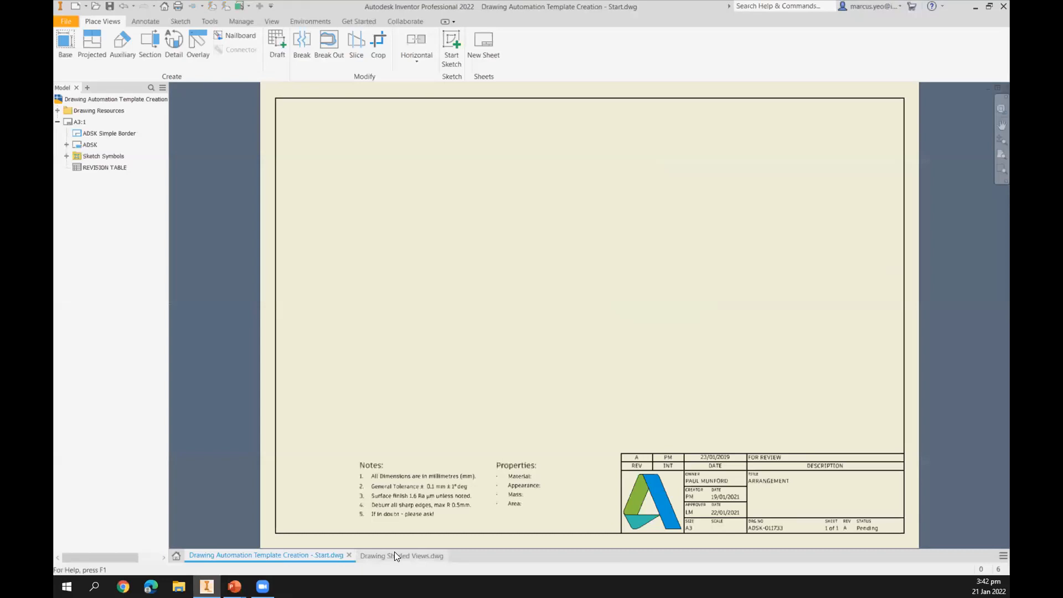
pyautogui.click(395, 553)
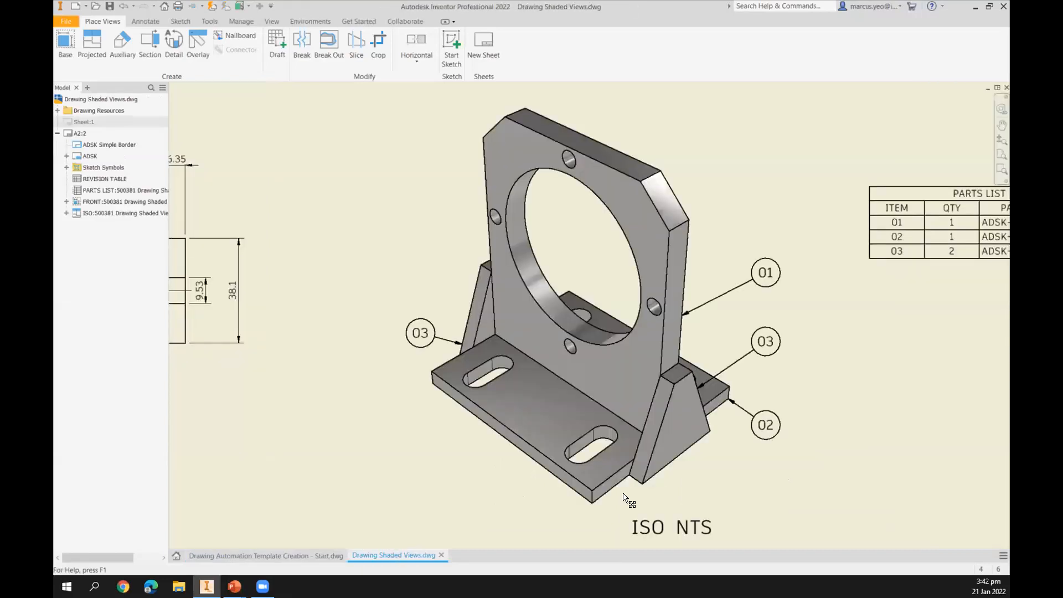
pyautogui.click(1002, 555)
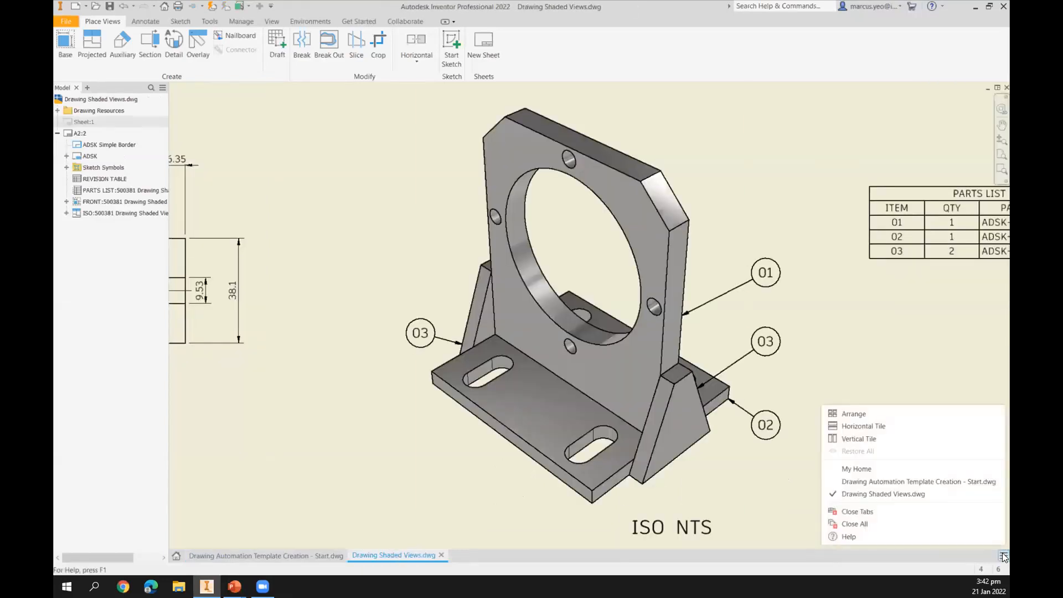
pyautogui.click(846, 438)
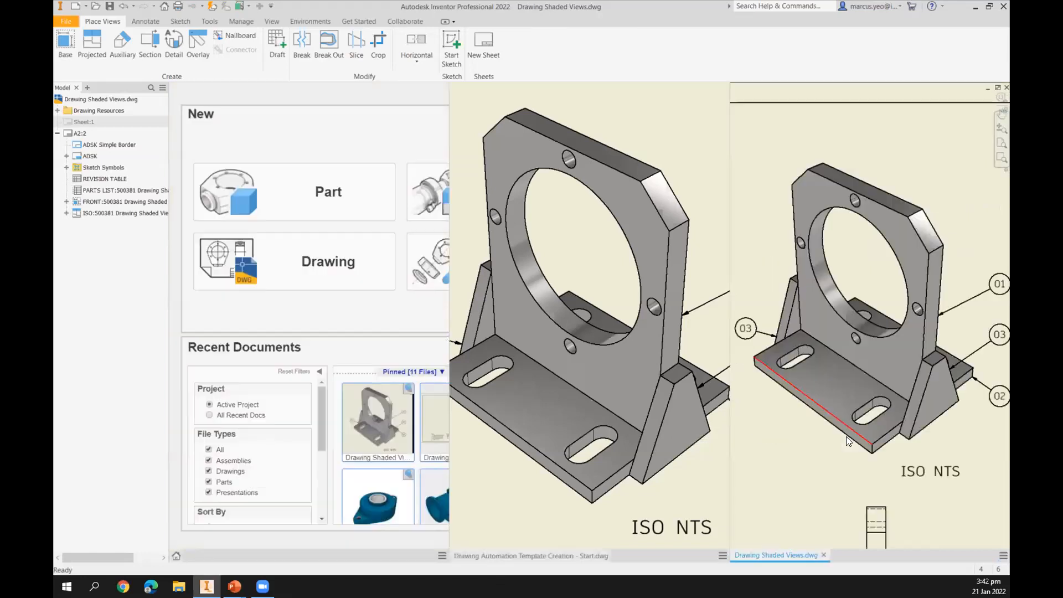
# Close the Home page and the Drawing Automation Template Creation - Start drawing, leaving the shaded views drawing.
pyautogui.click(174, 556)
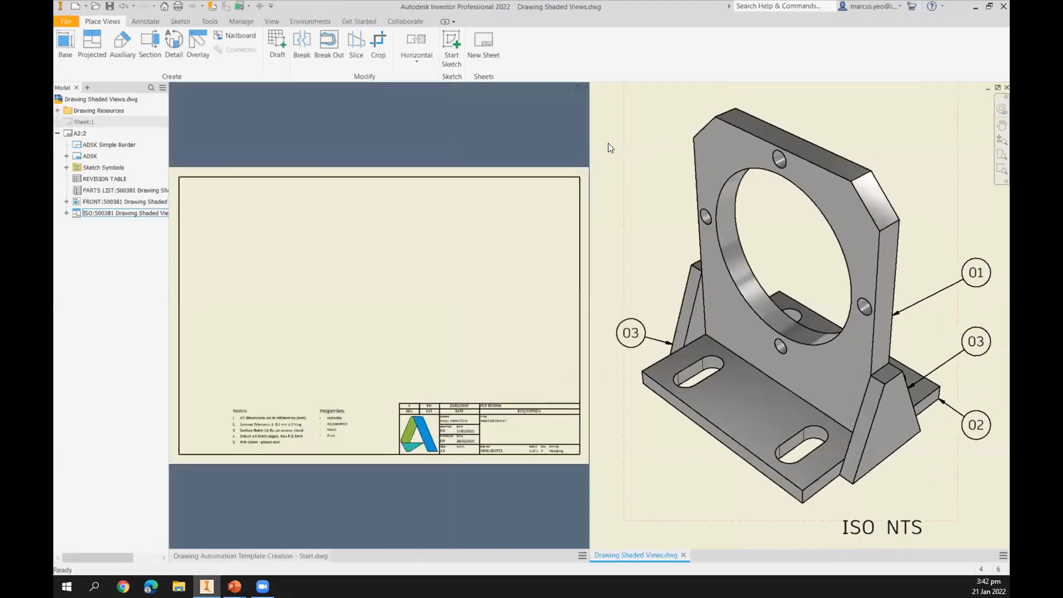
pyautogui.scroll(-5, 725, 200)
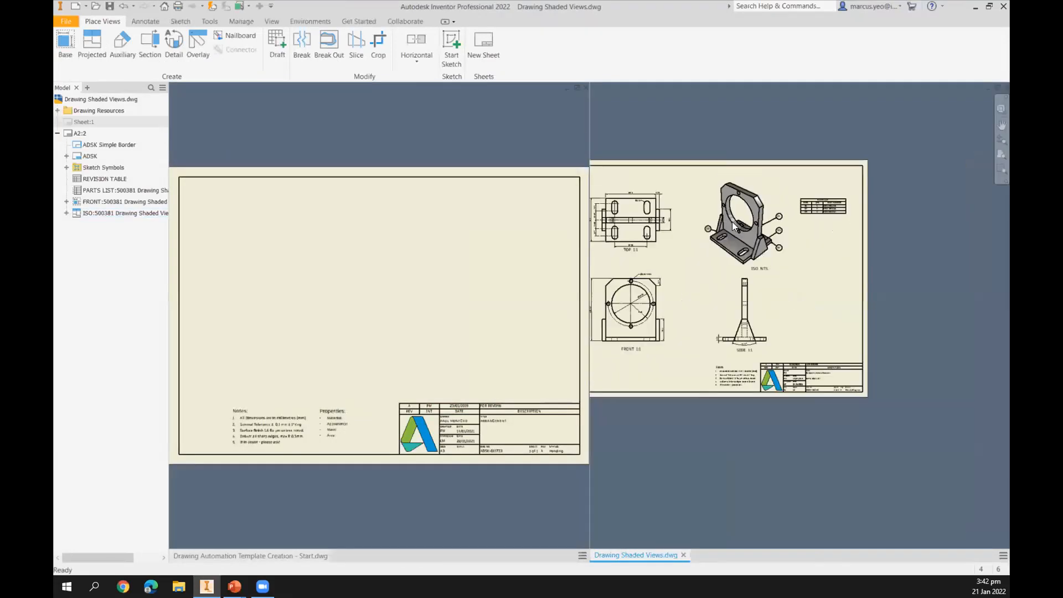
pyautogui.click(582, 89)
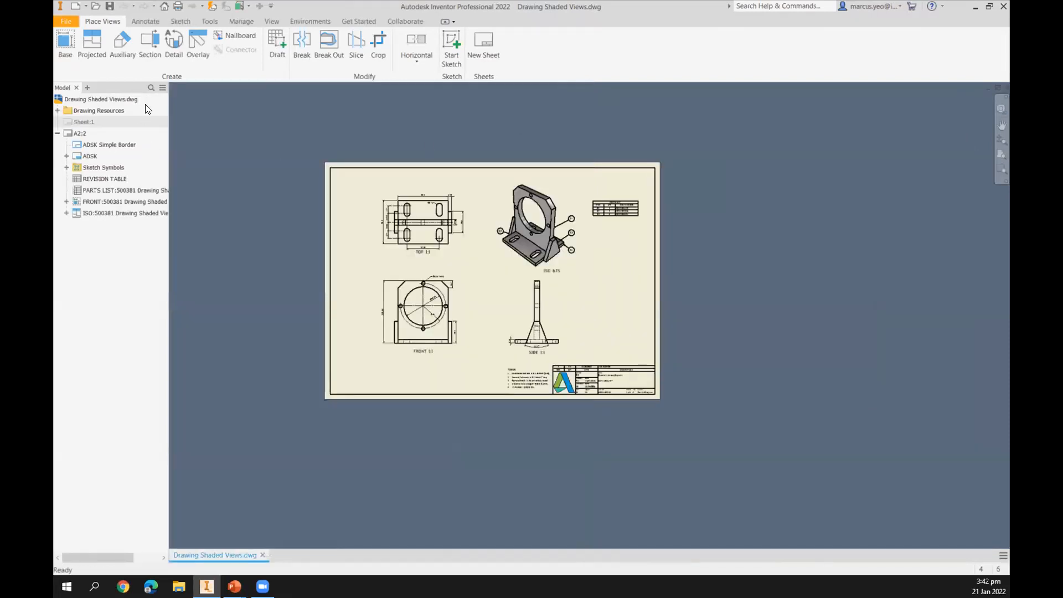
# Open the 500381 Drawing Shaded Views.iam assembly and tile it vertically beside the drawing.
pyautogui.click(94, 7)
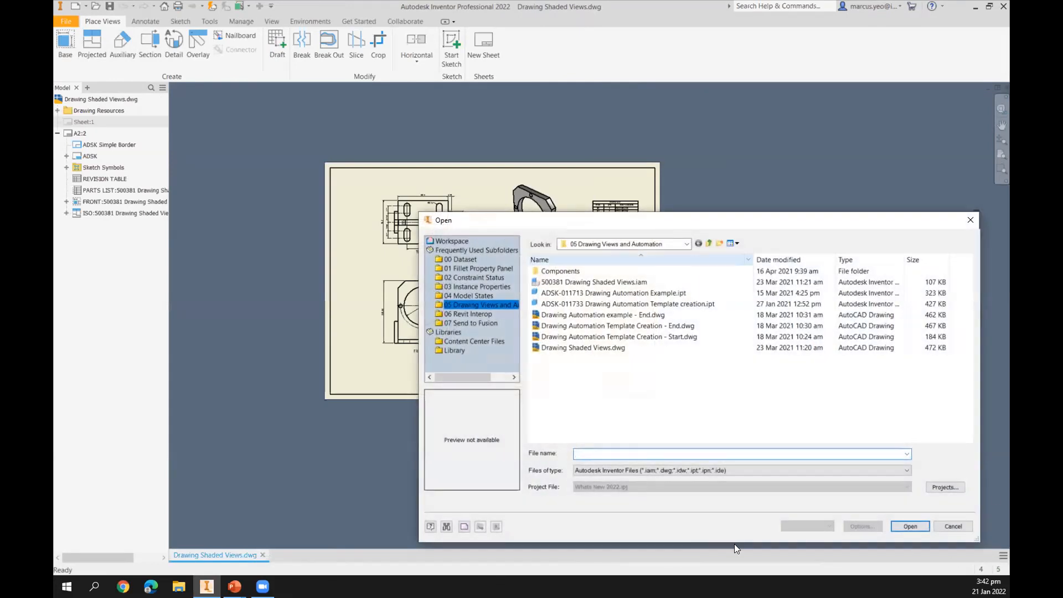
pyautogui.click(908, 525)
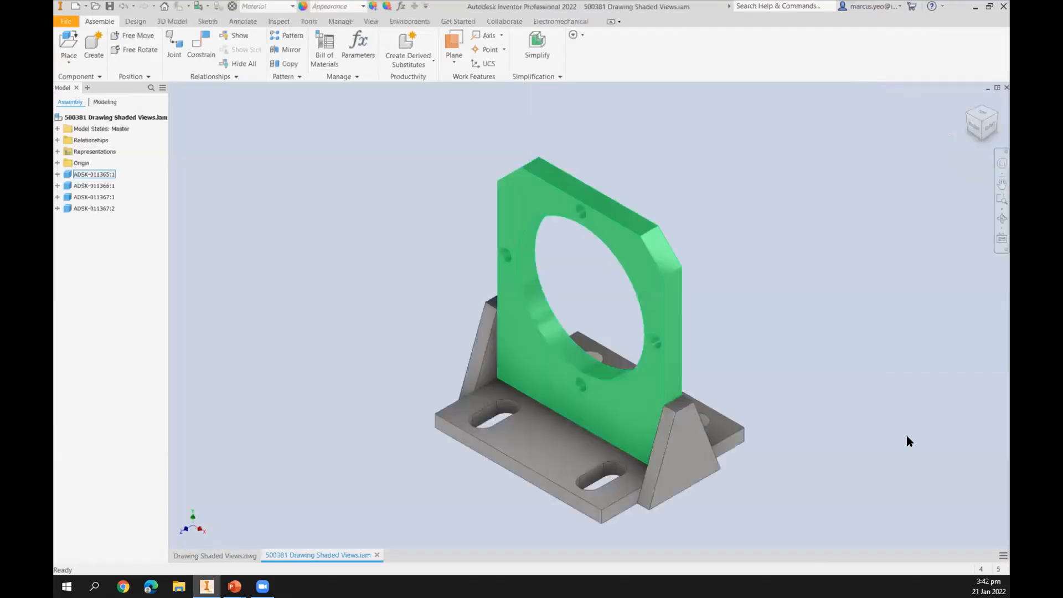
pyautogui.click(1003, 555)
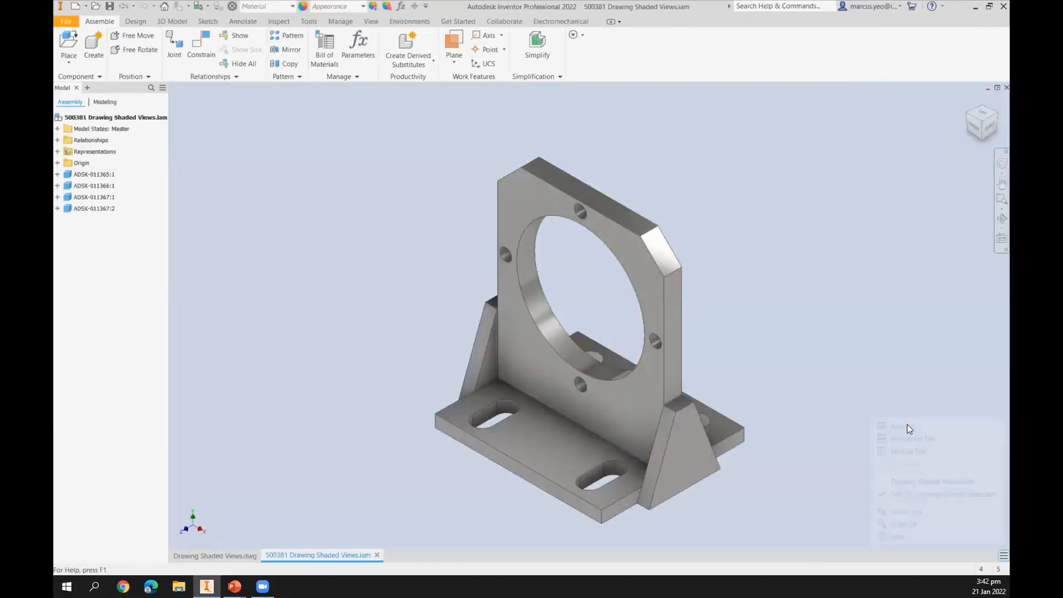
pyautogui.click(904, 451)
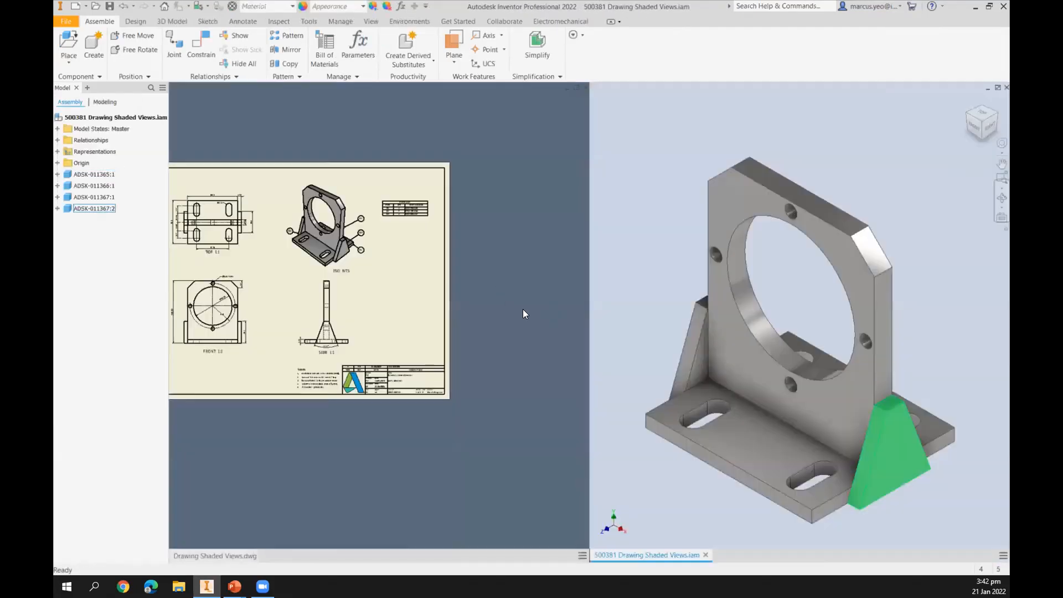
# Compare the shaded isometric drawing view with the assembly model by zooming and panning both windows.
pyautogui.click(266, 296)
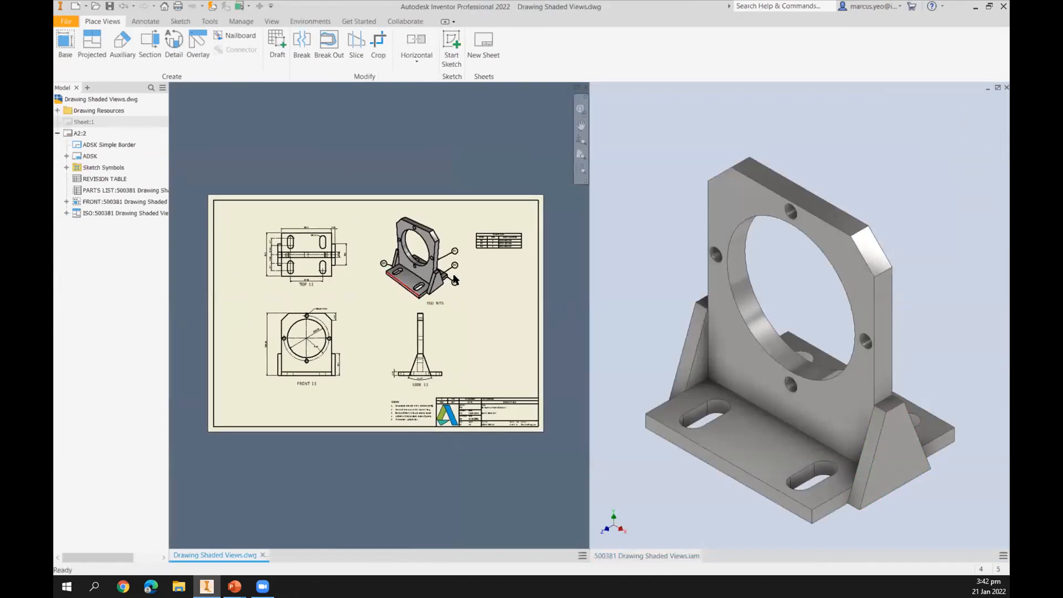
pyautogui.scroll(4, 423, 288)
pyautogui.scroll(3, 422, 288)
pyautogui.scroll(-5, 423, 288)
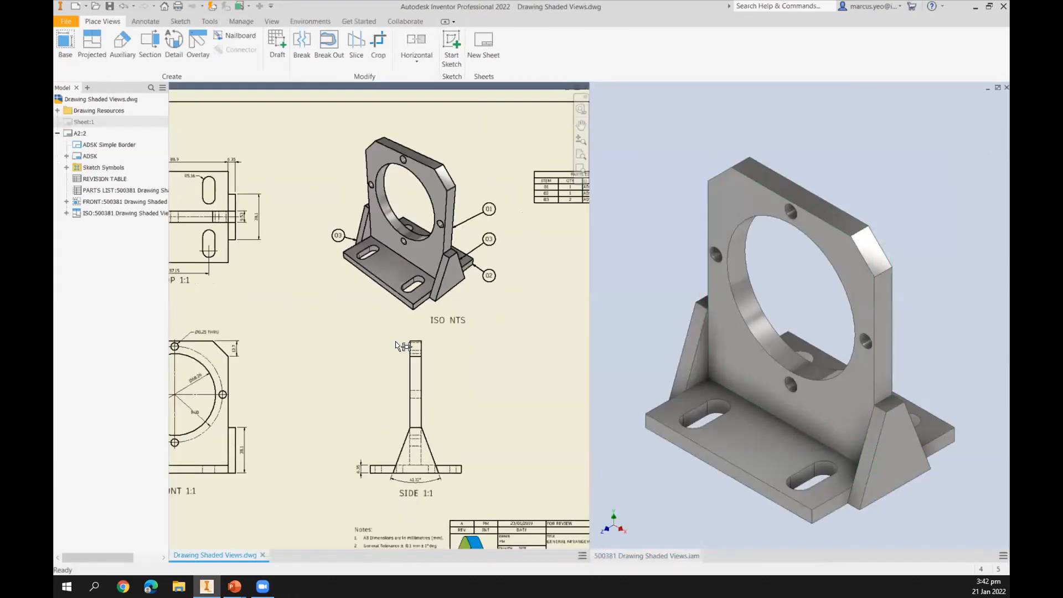
pyautogui.moveTo(792, 244)
pyautogui.mouseDown(button='middle')
pyautogui.moveTo(776, 276)
pyautogui.moveTo(775, 266)
pyautogui.mouseUp(button='middle')
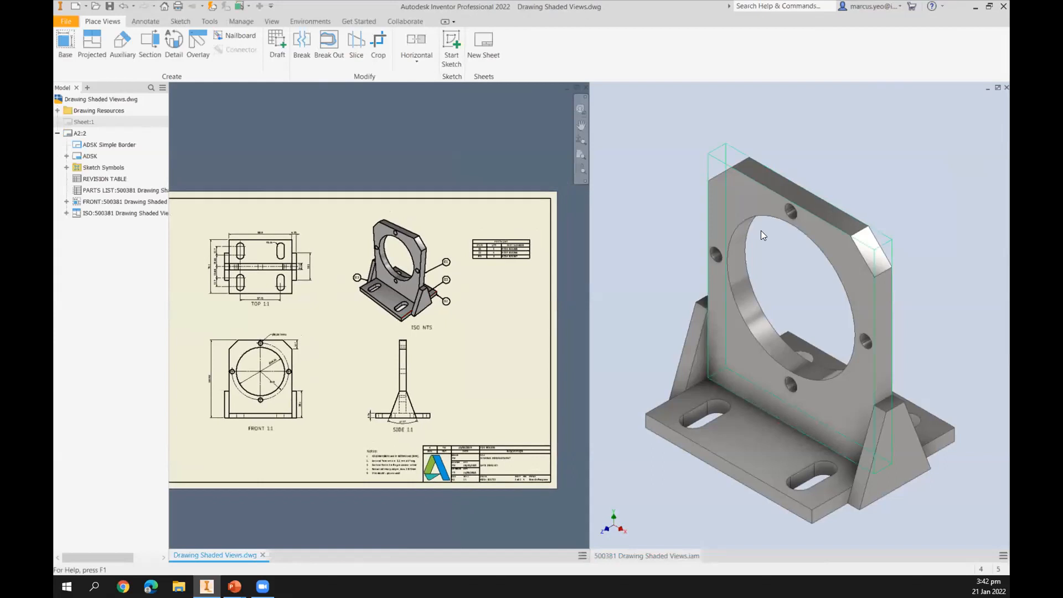
pyautogui.click(756, 259)
pyautogui.scroll(-4, 756, 259)
pyautogui.scroll(2, 756, 259)
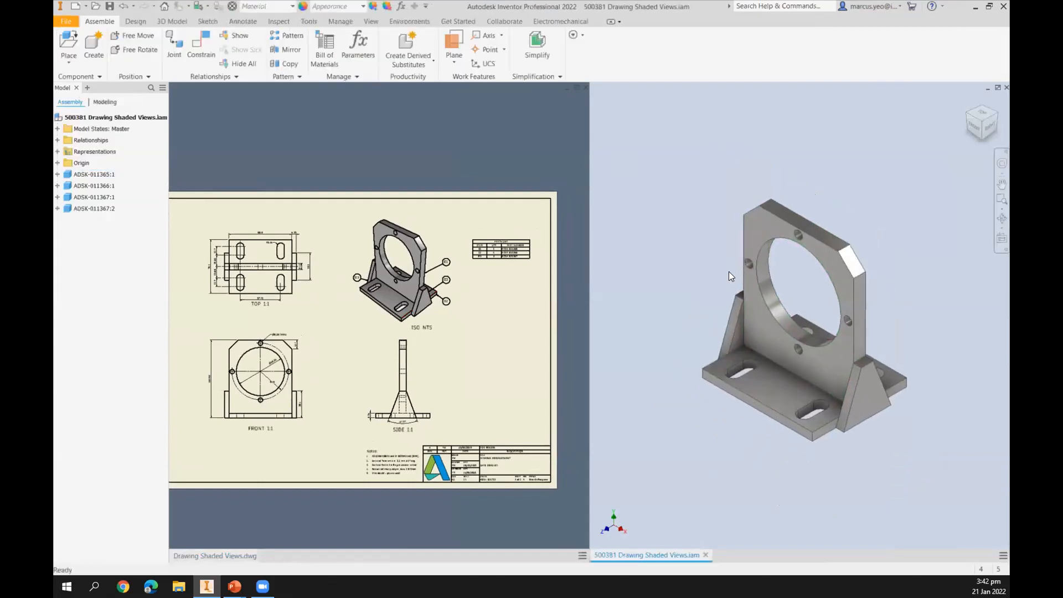
pyautogui.scroll(5, 728, 271)
pyautogui.scroll(-3, 780, 276)
pyautogui.moveTo(780, 277); pyautogui.dragTo(736, 295, button='middle')
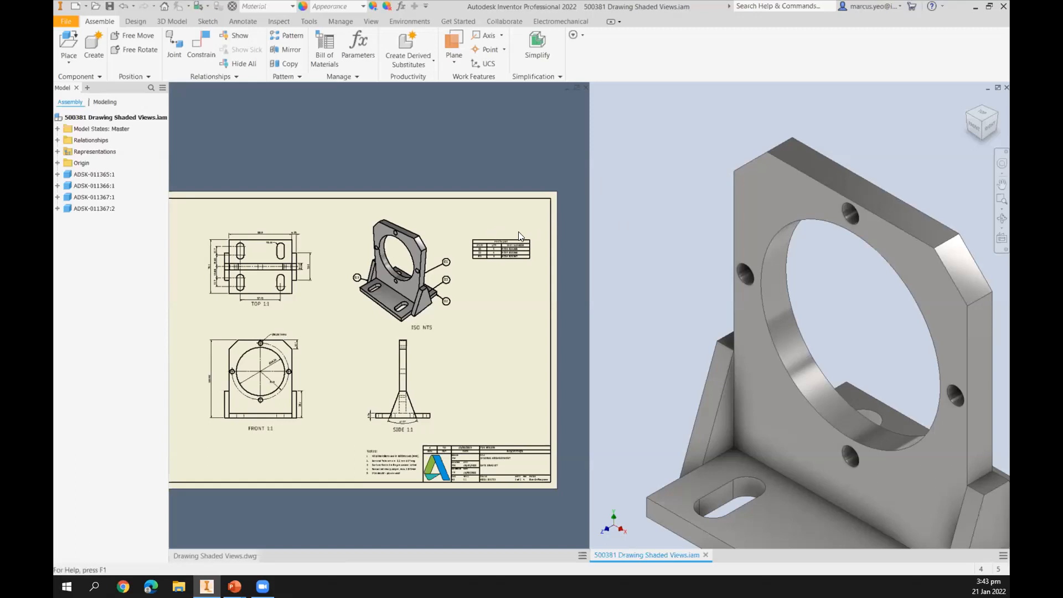
pyautogui.moveTo(679, 200); pyautogui.dragTo(687, 190, button='middle')
pyautogui.scroll(-3, 689, 195)
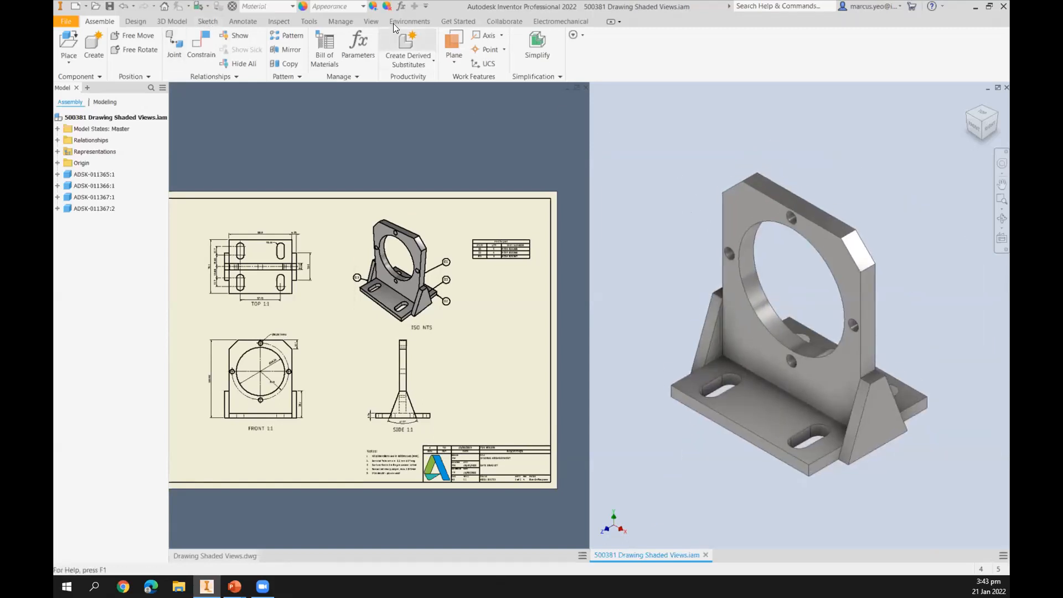
# Set the assembly's lighting style to Grid Light.
pyautogui.click(372, 20)
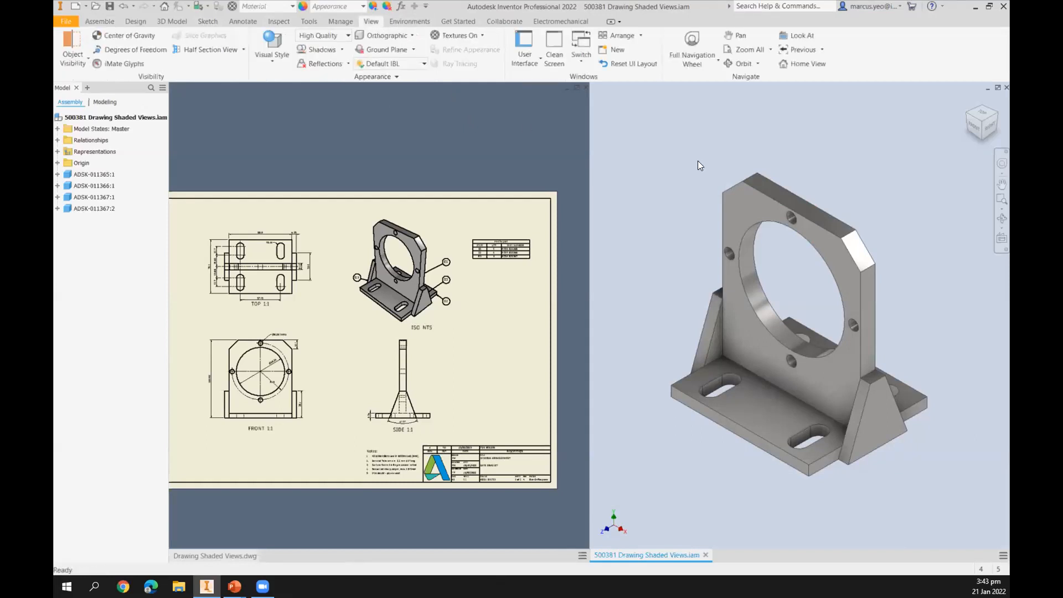
pyautogui.click(424, 63)
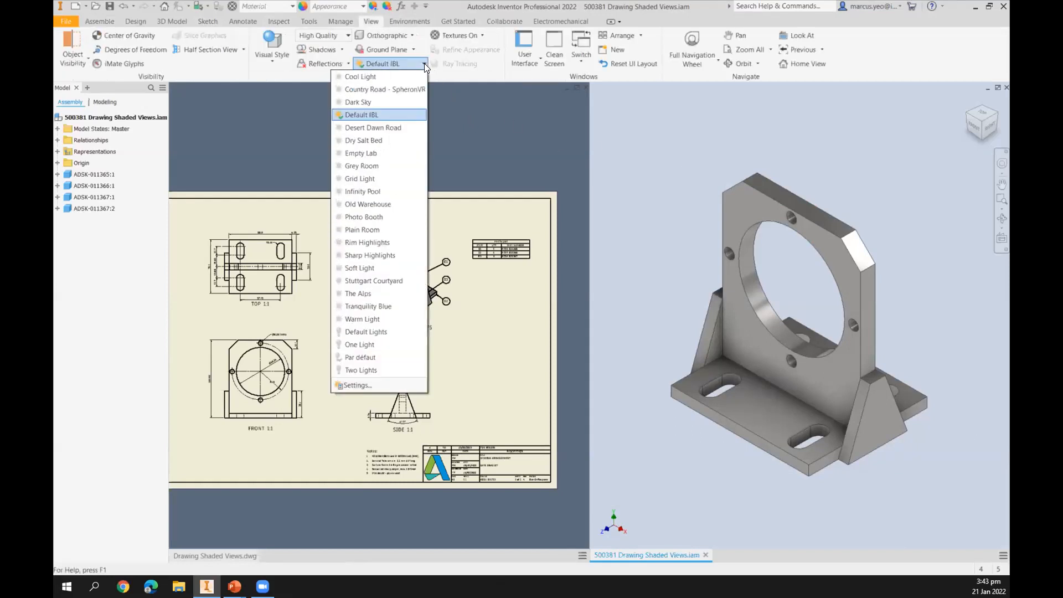
pyautogui.click(373, 178)
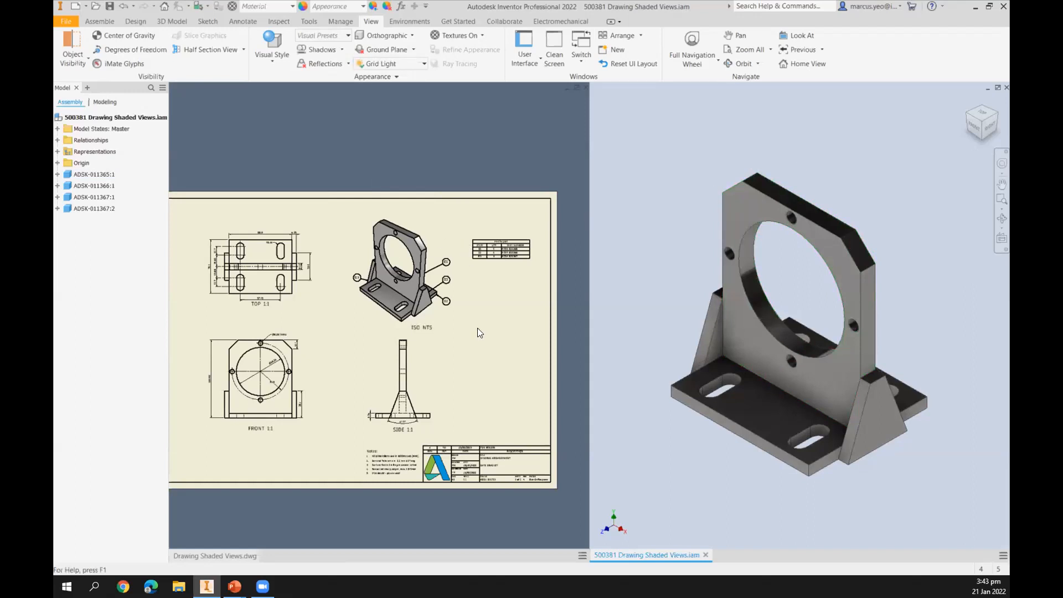
# Open the ISO drawing view's properties and accept them to refresh its shading.
pyautogui.click(474, 369)
pyautogui.doubleClick(376, 296)
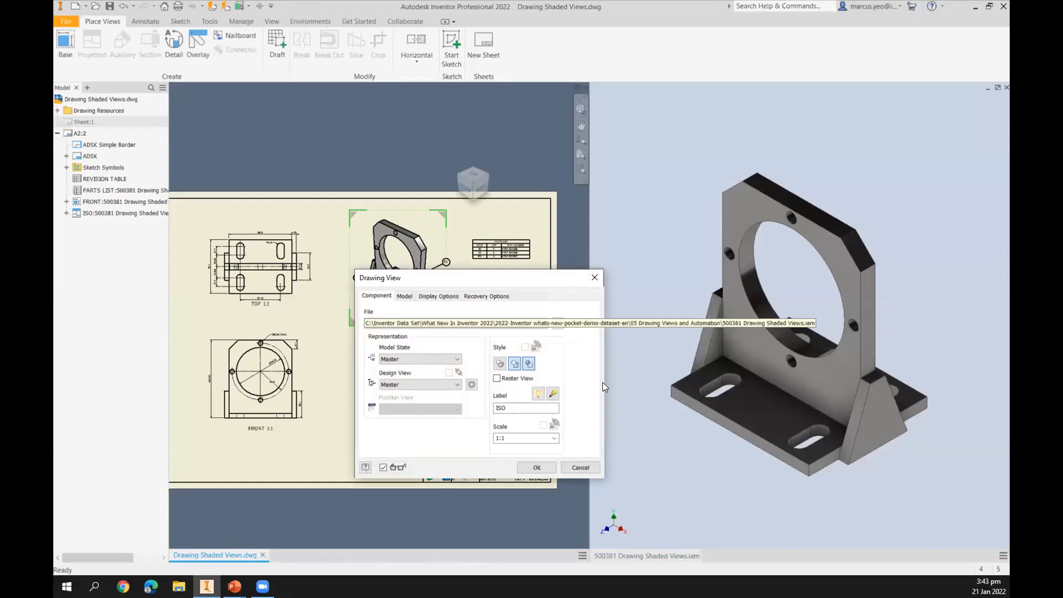
pyautogui.click(536, 467)
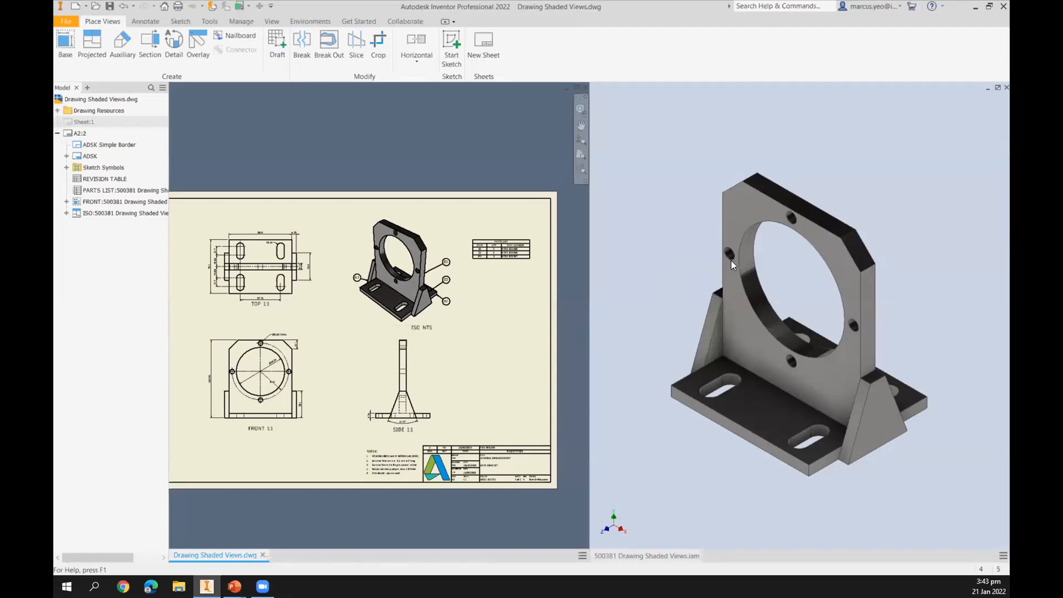
# Change the assembly's lighting style to Two Lights and select the ISO drawing view to refresh it.
pyautogui.click(733, 241)
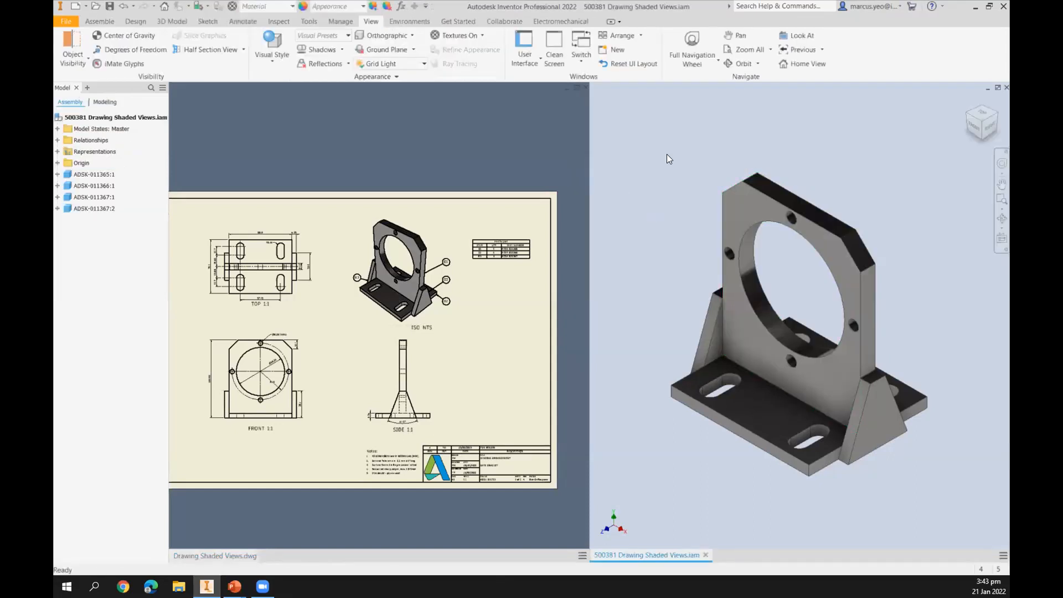
pyautogui.click(425, 63)
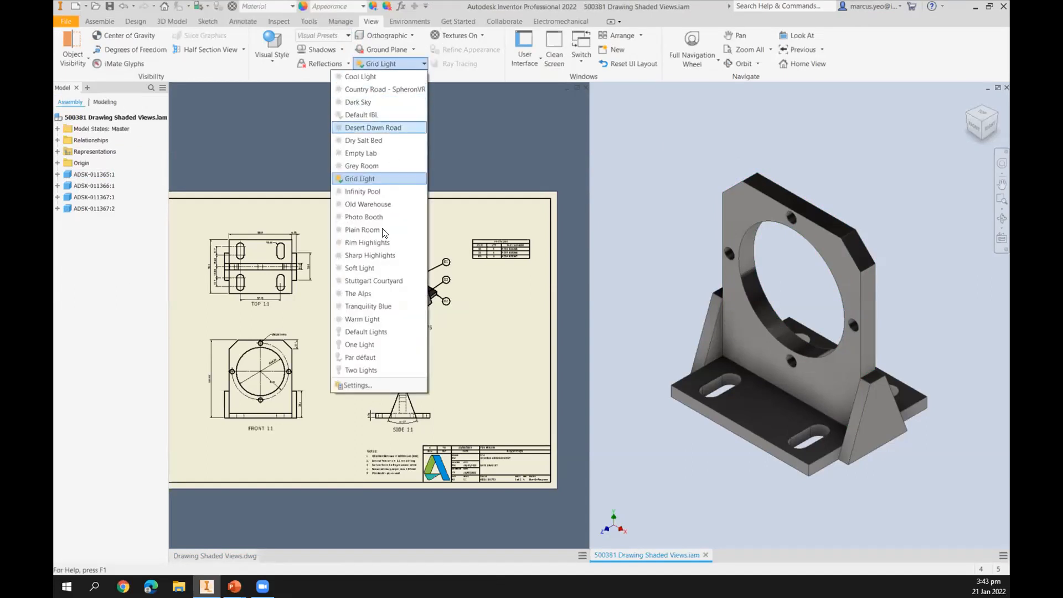
pyautogui.click(366, 367)
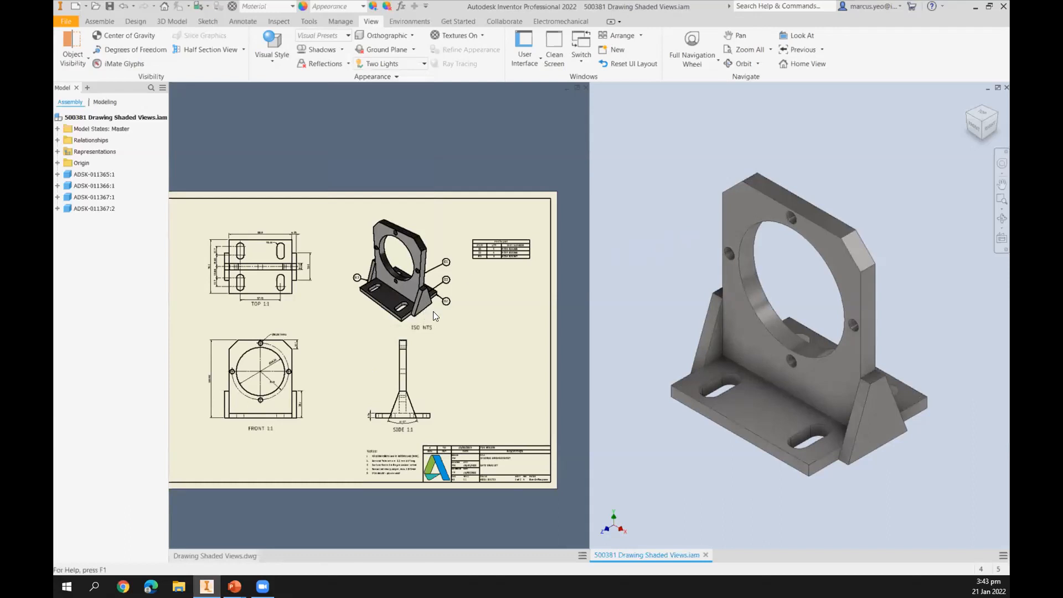
pyautogui.click(381, 318)
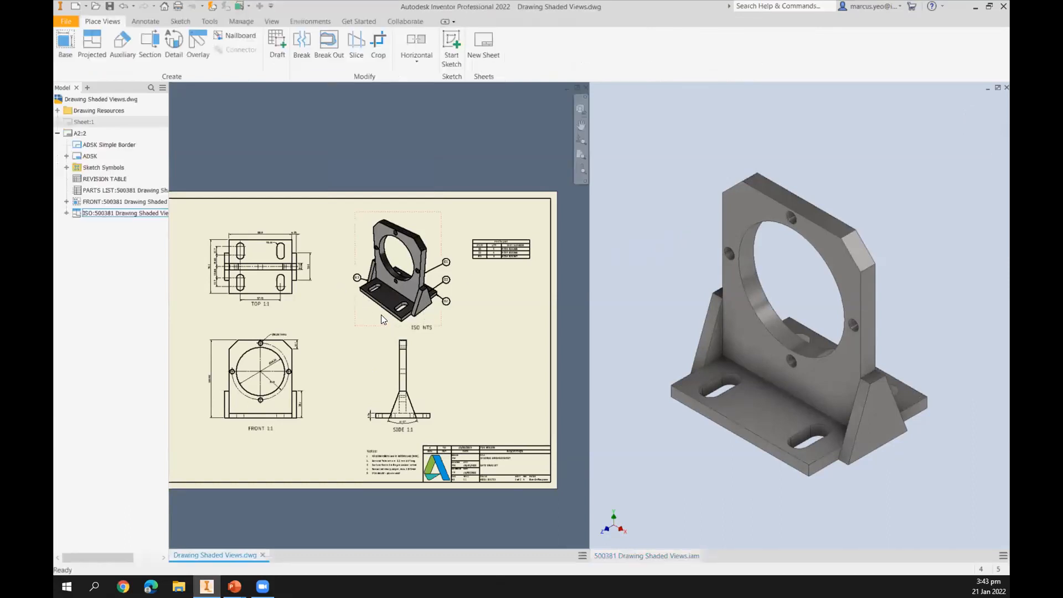
# Reopen the ISO drawing view's properties and accept them to refresh its shading again.
pyautogui.doubleClick(381, 315)
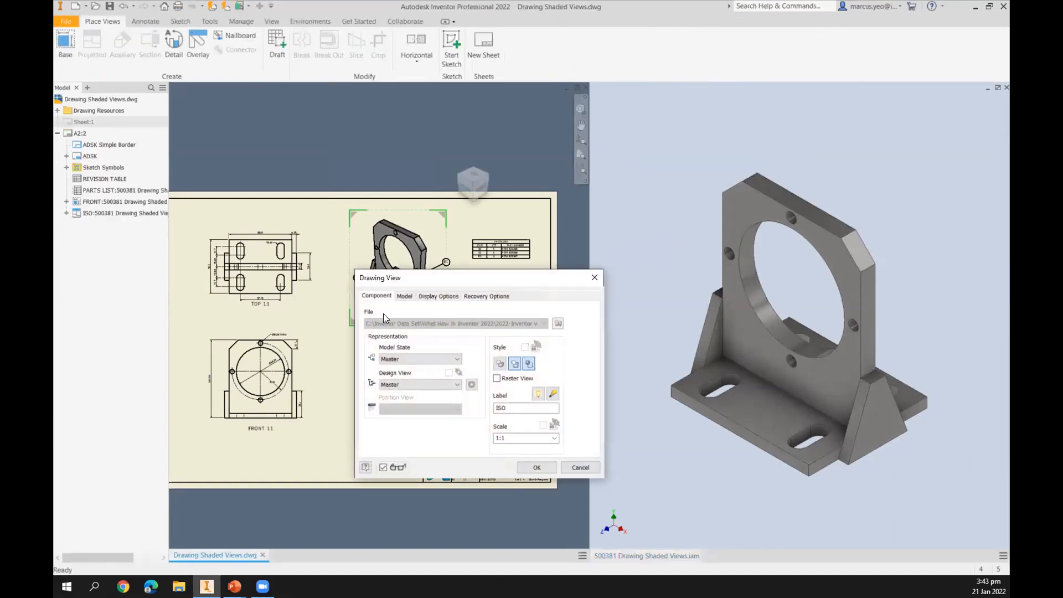
pyautogui.click(537, 468)
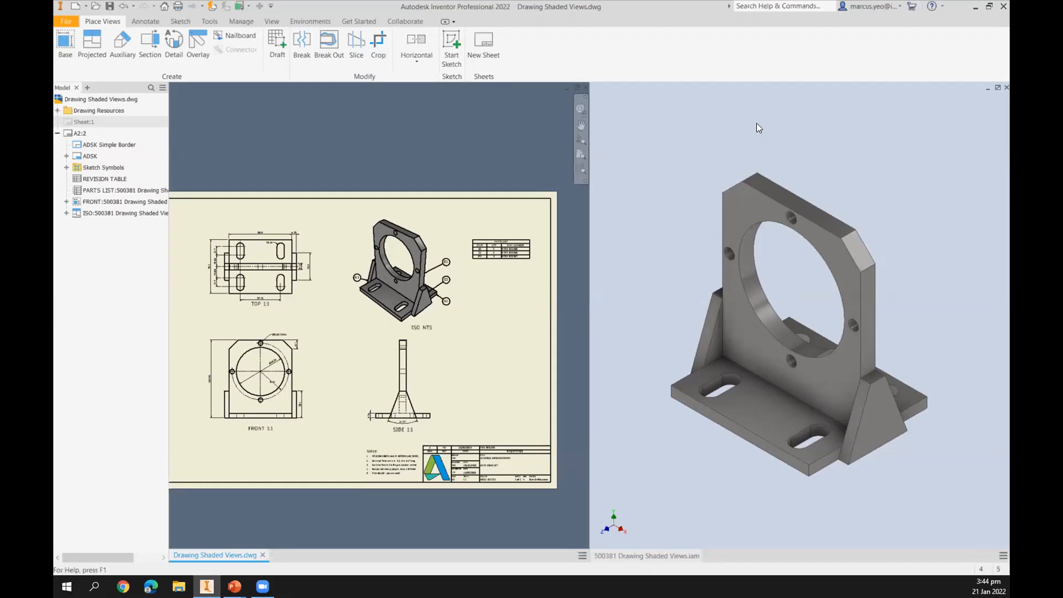
# Close the shaded-views drawing and the assembly without saving changes.
pyautogui.click(585, 87)
pyautogui.click(502, 307)
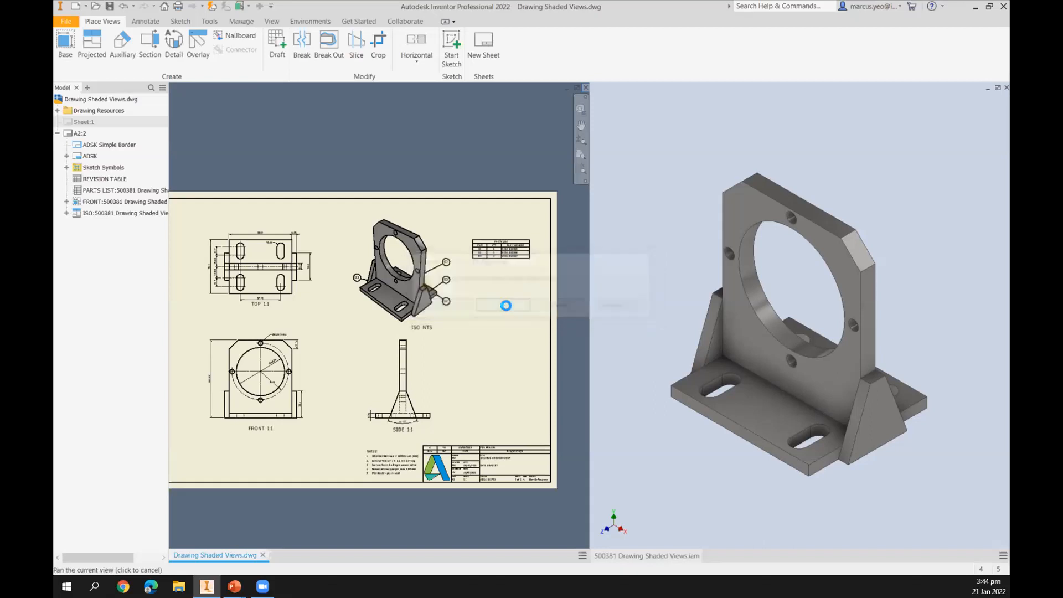
pyautogui.click(1006, 88)
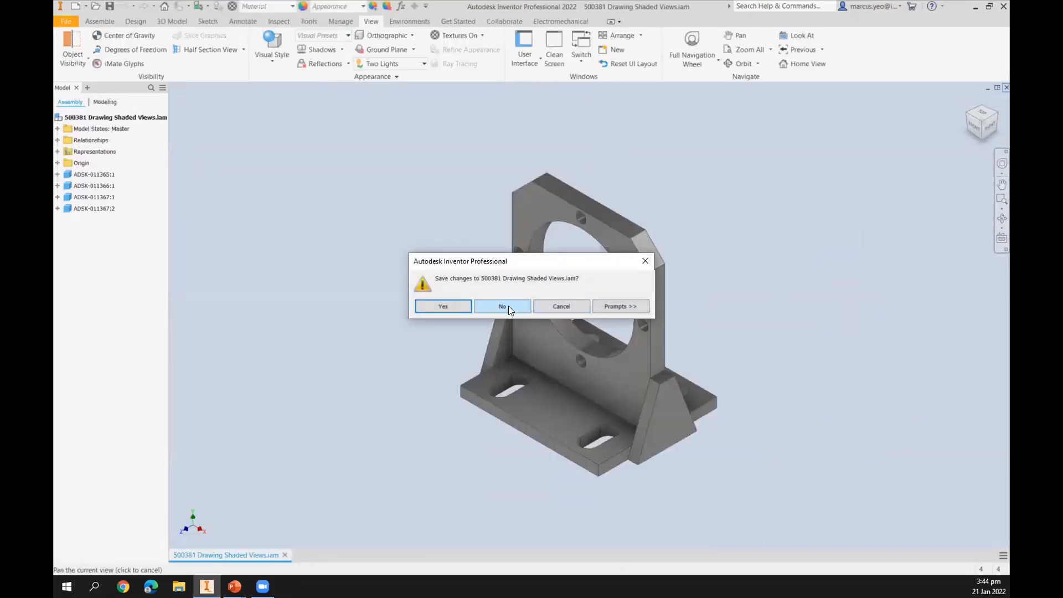
pyautogui.click(576, 306)
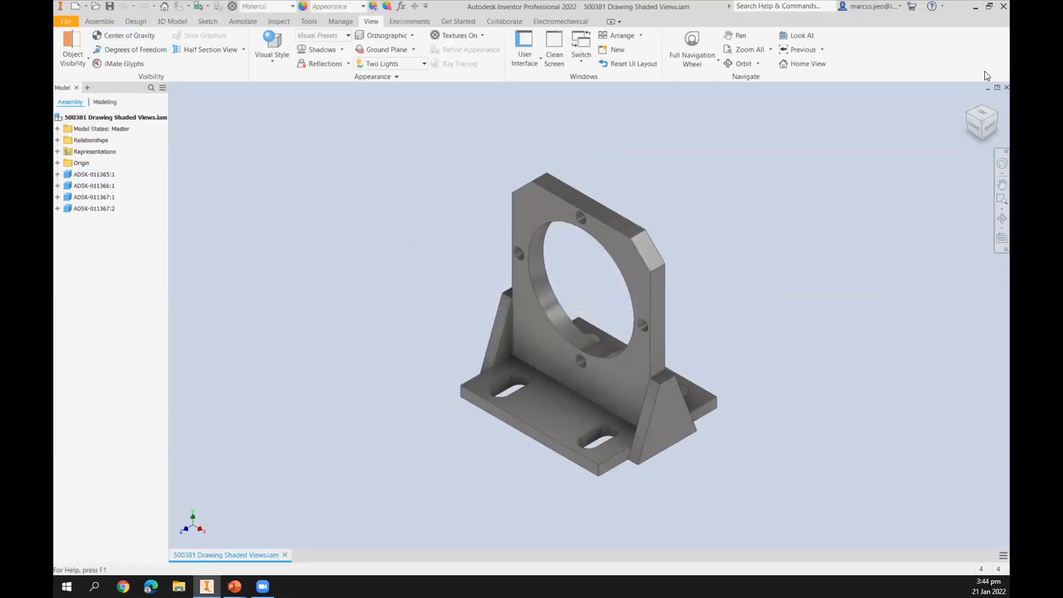
pyautogui.click(1006, 88)
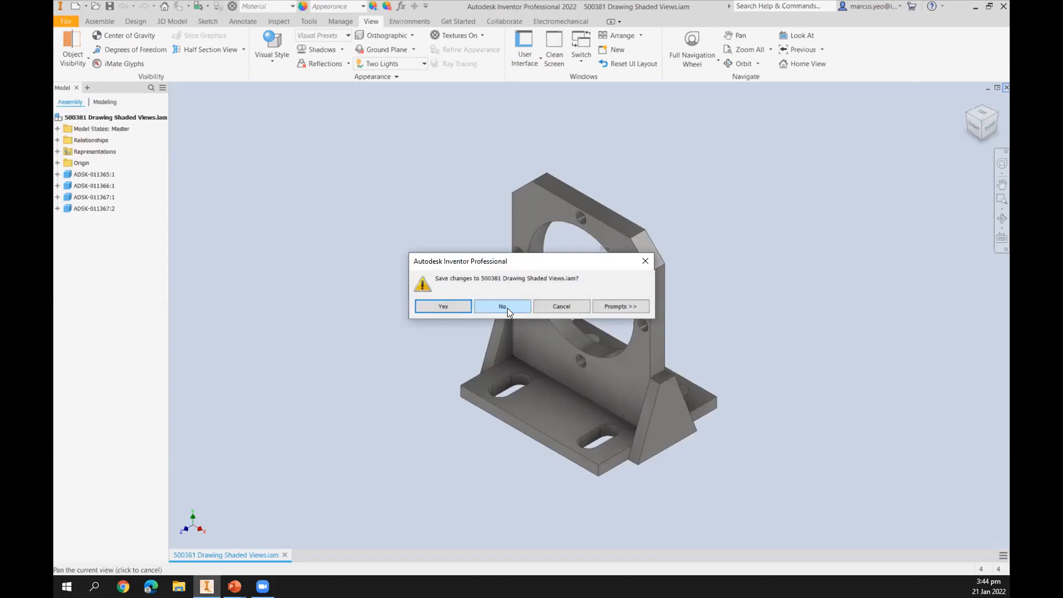
pyautogui.click(506, 306)
pyautogui.click(190, 39)
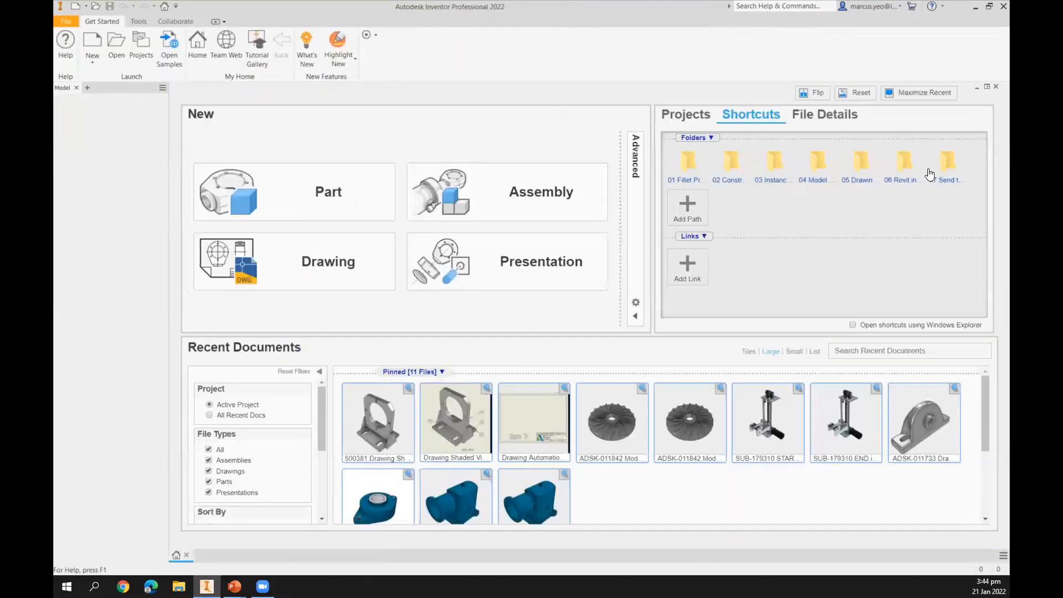
# Open Drawing Automation Template Creation - Start.dwg from the 05 Drawing Views and Automation folder.
pyautogui.click(859, 176)
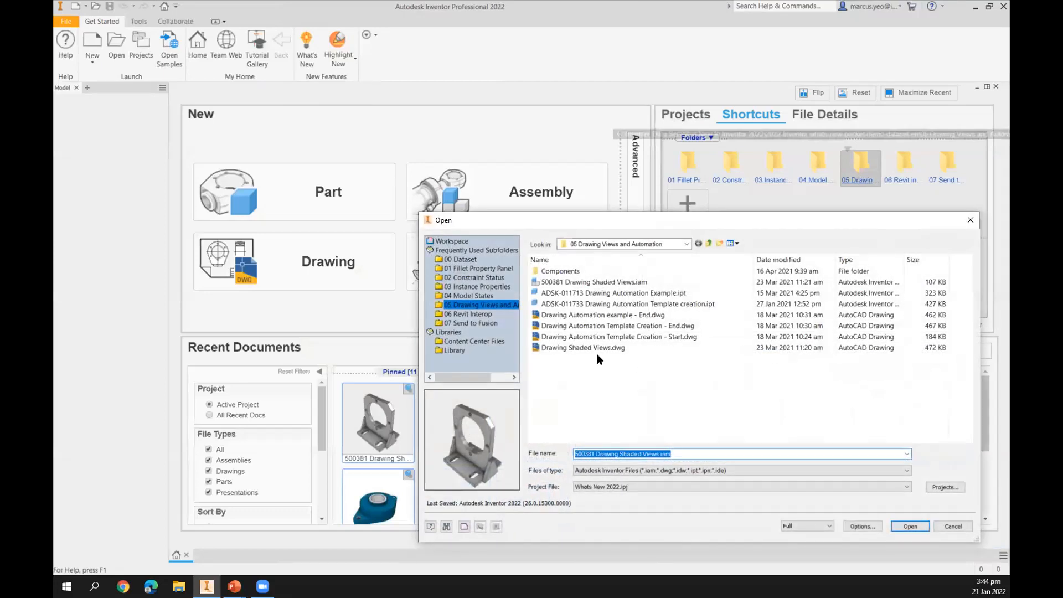
pyautogui.click(596, 349)
pyautogui.click(594, 336)
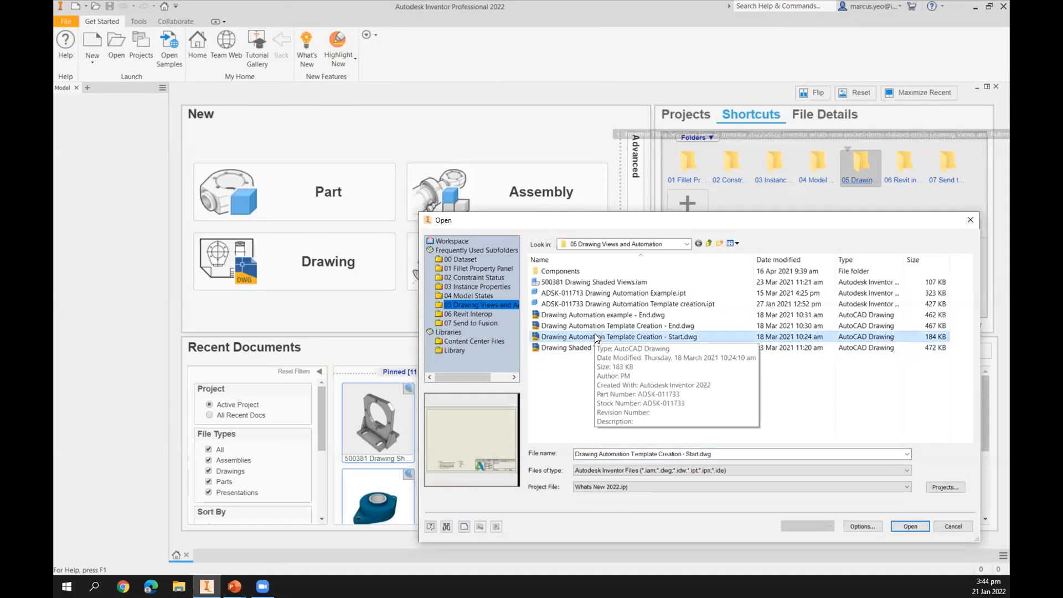
pyautogui.click(592, 293)
pyautogui.click(594, 304)
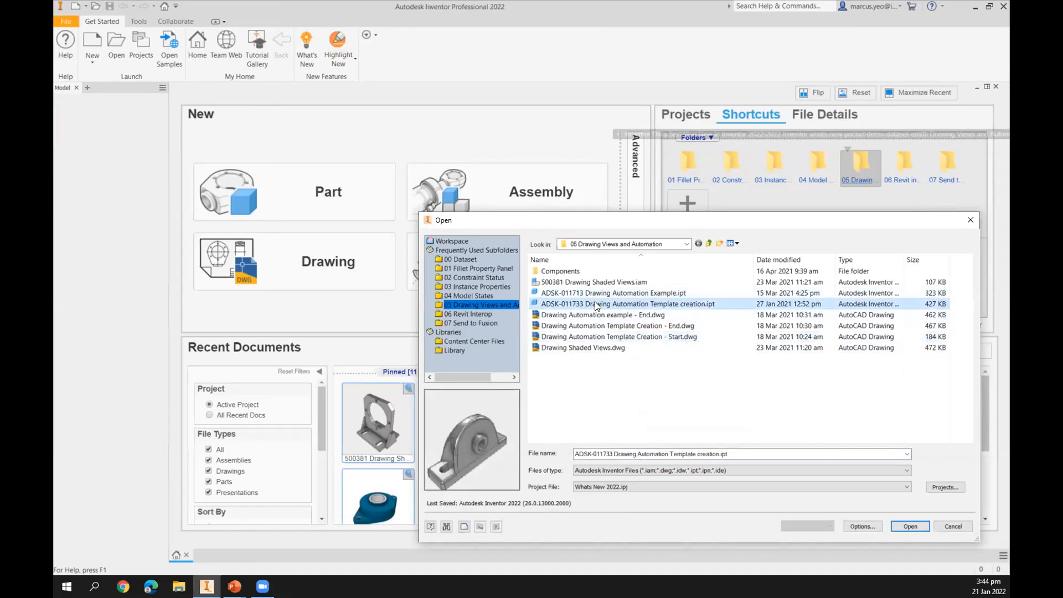
pyautogui.keyDown('ctrl'); pyautogui.click(646, 335); pyautogui.keyUp('ctrl')
pyautogui.click(910, 526)
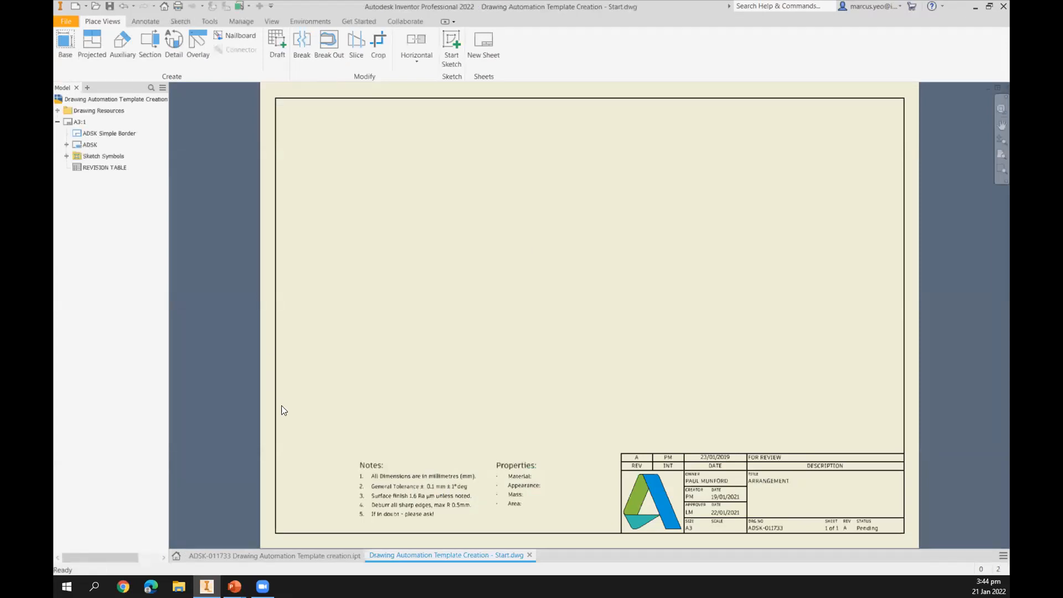
# Switch to the part and activate its FRONT, TOP, SIDE and ISO design views in turn, ending on FRONT.
pyautogui.click(265, 552)
pyautogui.moveTo(526, 306)
pyautogui.mouseDown(button='middle')
pyautogui.moveTo(542, 299)
pyautogui.moveTo(517, 300)
pyautogui.mouseUp(button='middle')
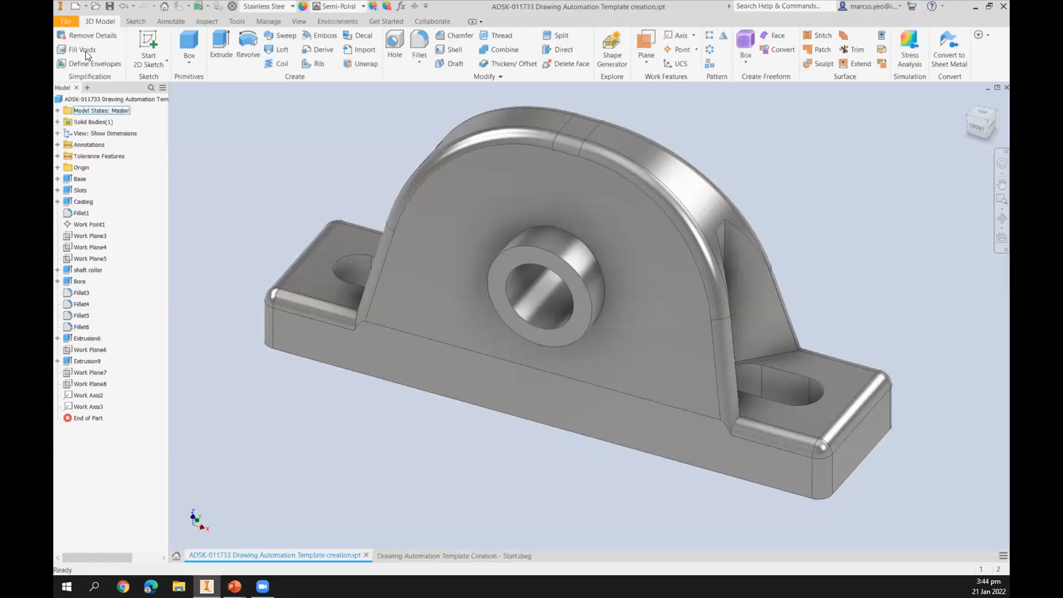
pyautogui.click(57, 132)
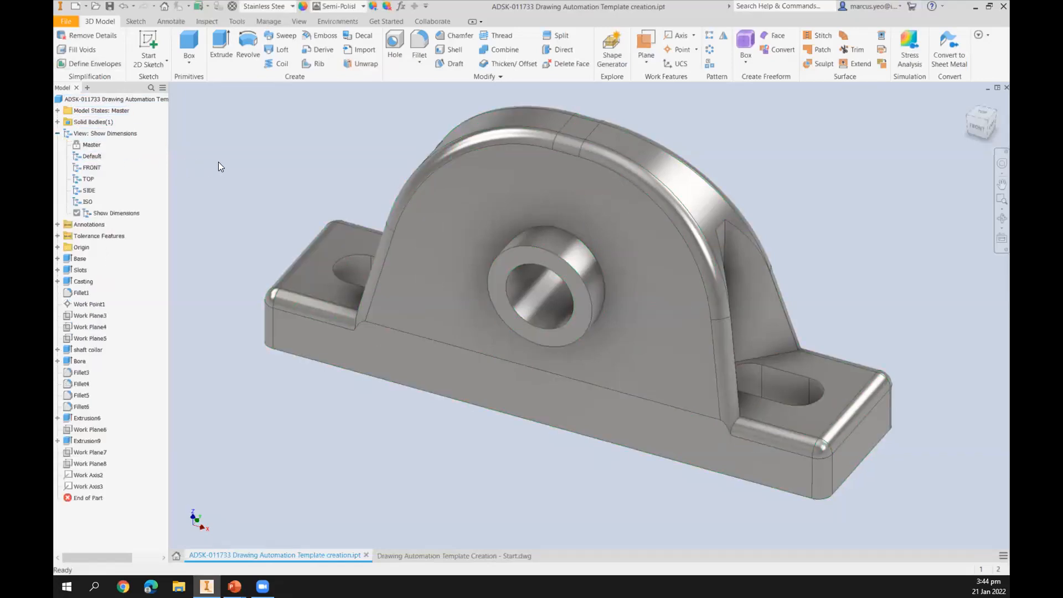
pyautogui.doubleClick(91, 167)
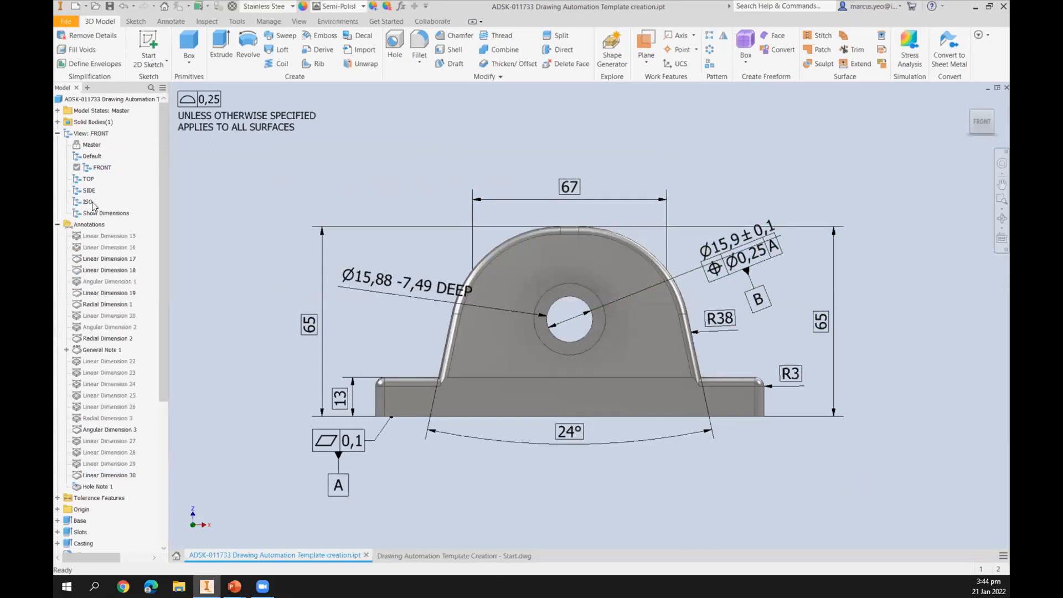
pyautogui.doubleClick(88, 180)
pyautogui.click(83, 192)
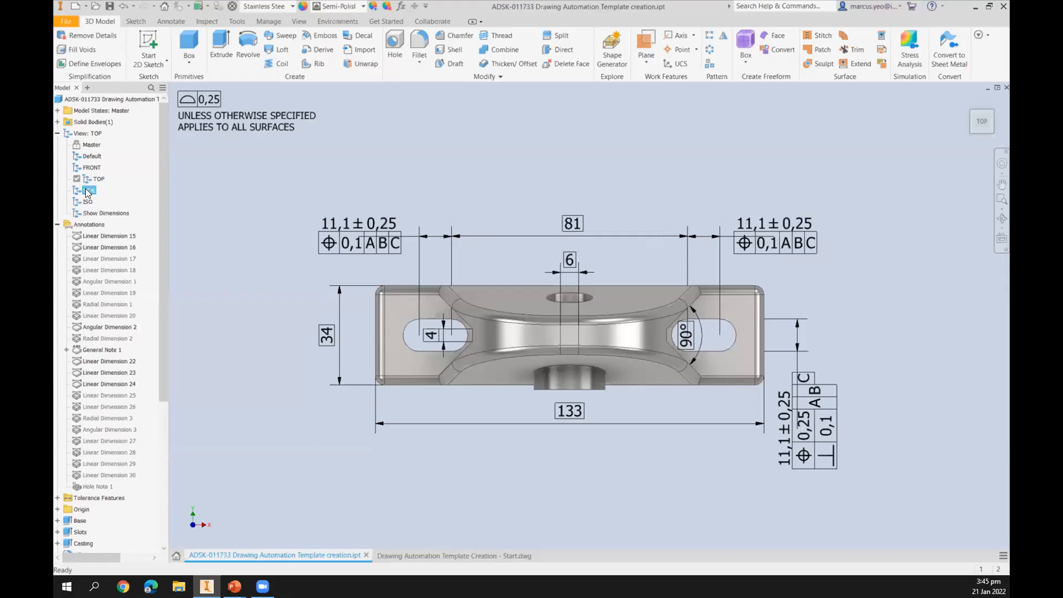
pyautogui.doubleClick(87, 191)
pyautogui.doubleClick(87, 202)
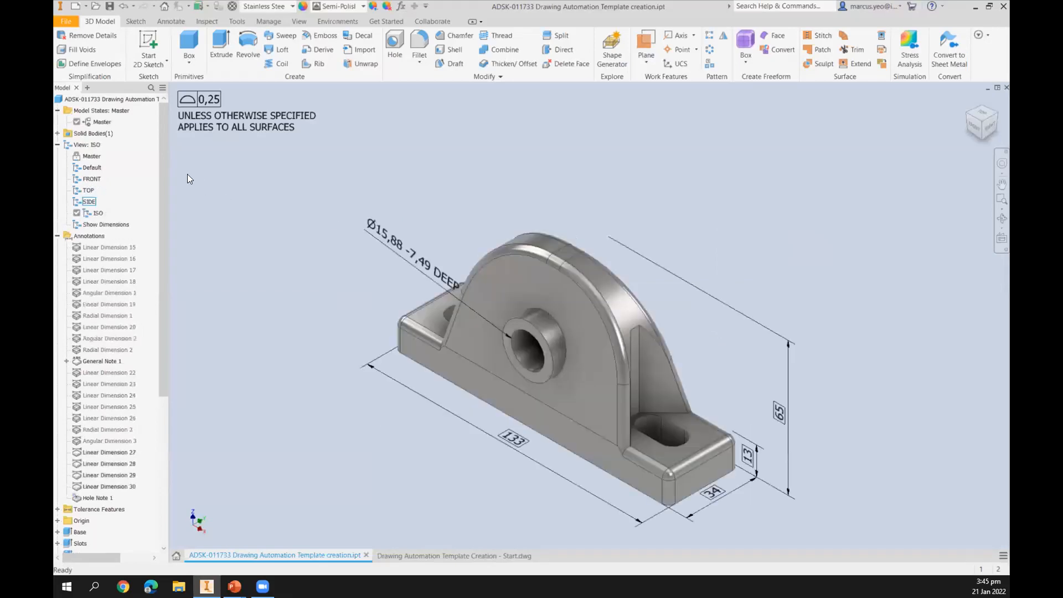
pyautogui.doubleClick(92, 179)
pyautogui.click(469, 555)
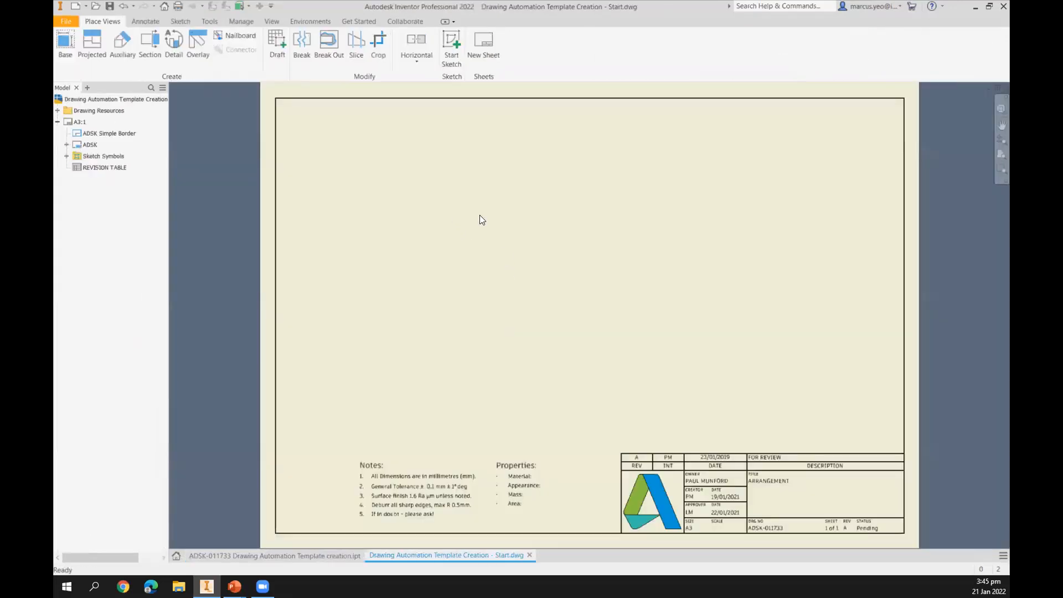
# Place a base front view of the part with projected top, side and isometric views on the sheet.
pyautogui.rightClick(447, 216)
pyautogui.click(442, 185)
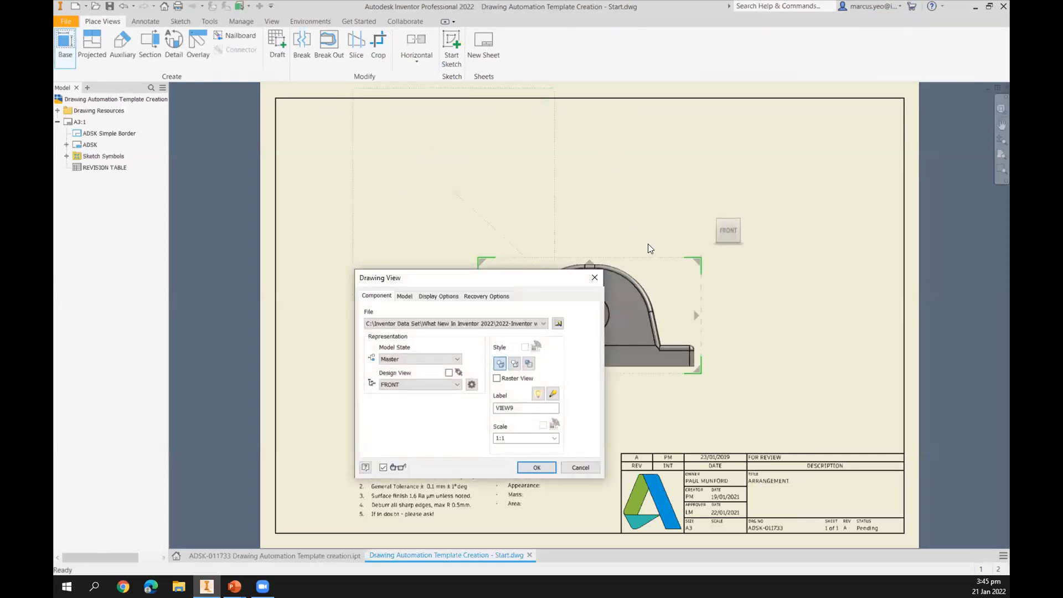
pyautogui.click(605, 153)
pyautogui.click(803, 359)
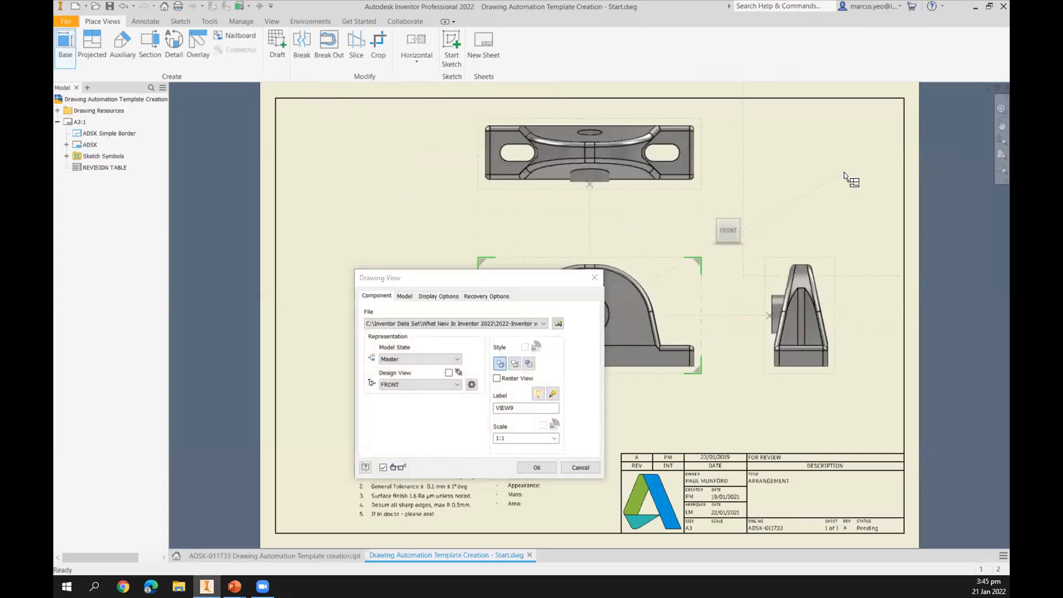
pyautogui.click(840, 173)
pyautogui.click(535, 468)
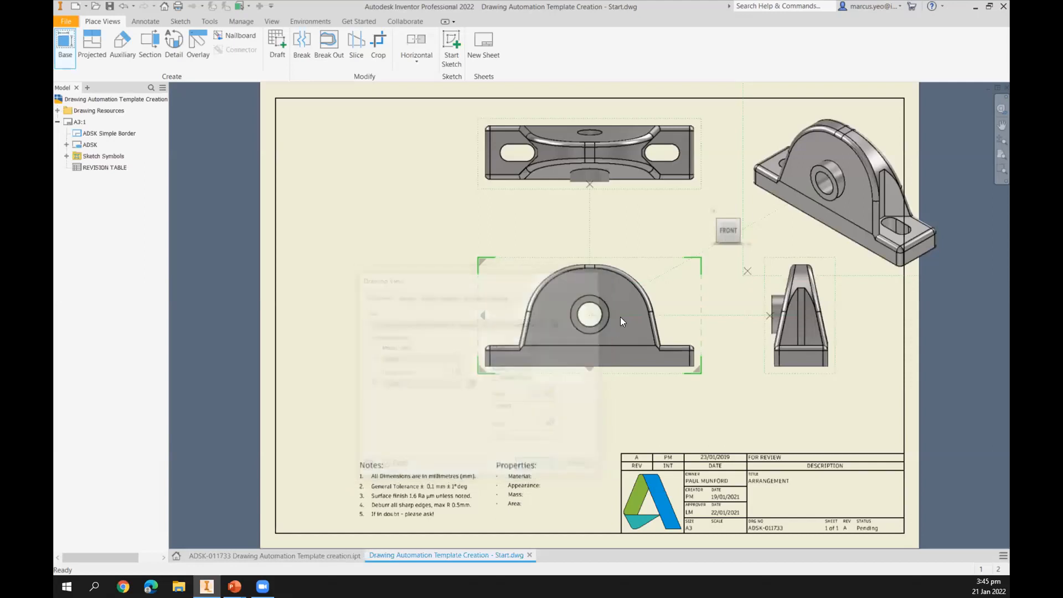
pyautogui.moveTo(665, 262); pyautogui.dragTo(519, 316)
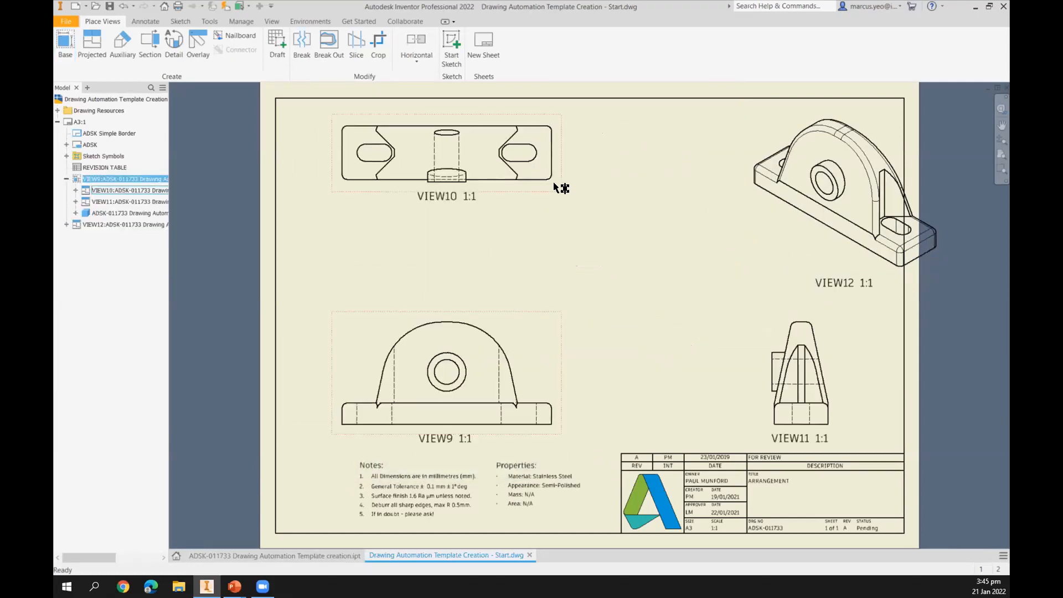
# Reposition the isometric and side views on the sheet.
pyautogui.click(773, 238)
pyautogui.moveTo(744, 257); pyautogui.dragTo(701, 283)
pyautogui.moveTo(838, 403); pyautogui.dragTo(832, 403)
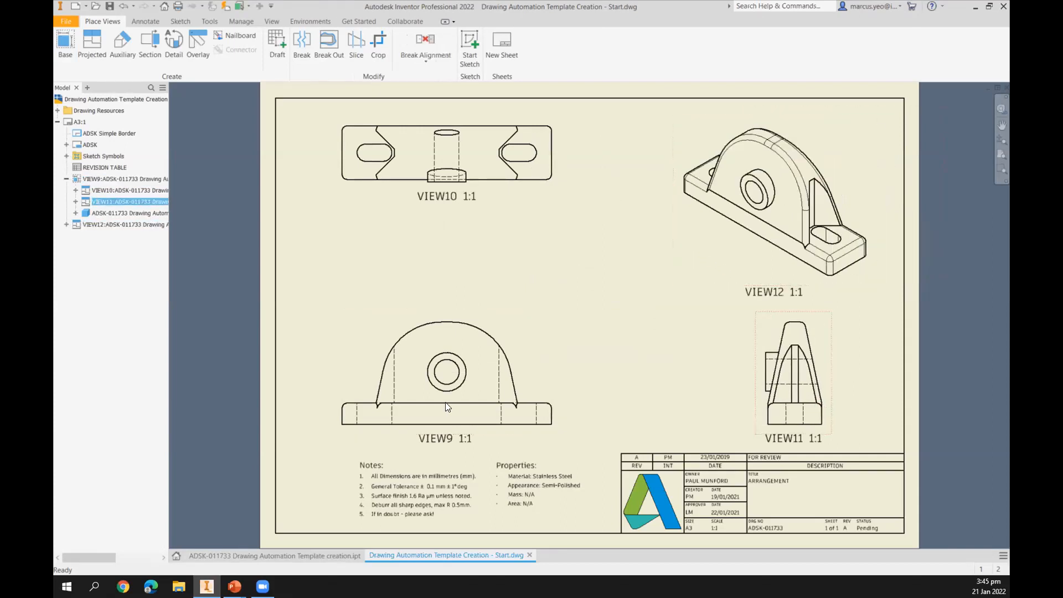
# Edit the front view to use the FRONT design view with camera view and 3D annotations included, labelled FRONT.
pyautogui.doubleClick(539, 332)
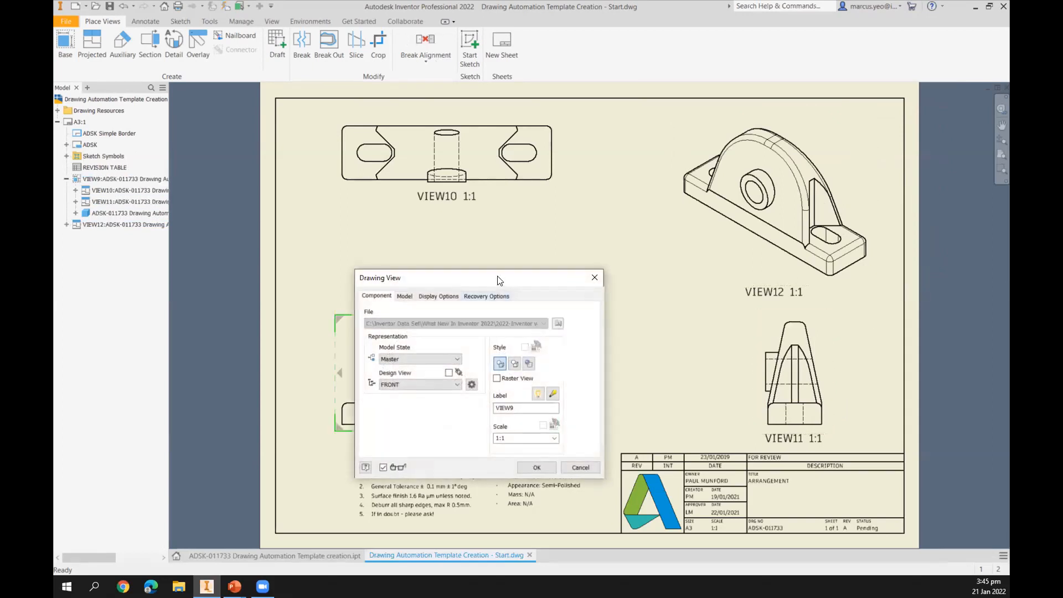
pyautogui.click(422, 298)
pyautogui.click(369, 322)
pyautogui.click(437, 298)
pyautogui.click(196, 135)
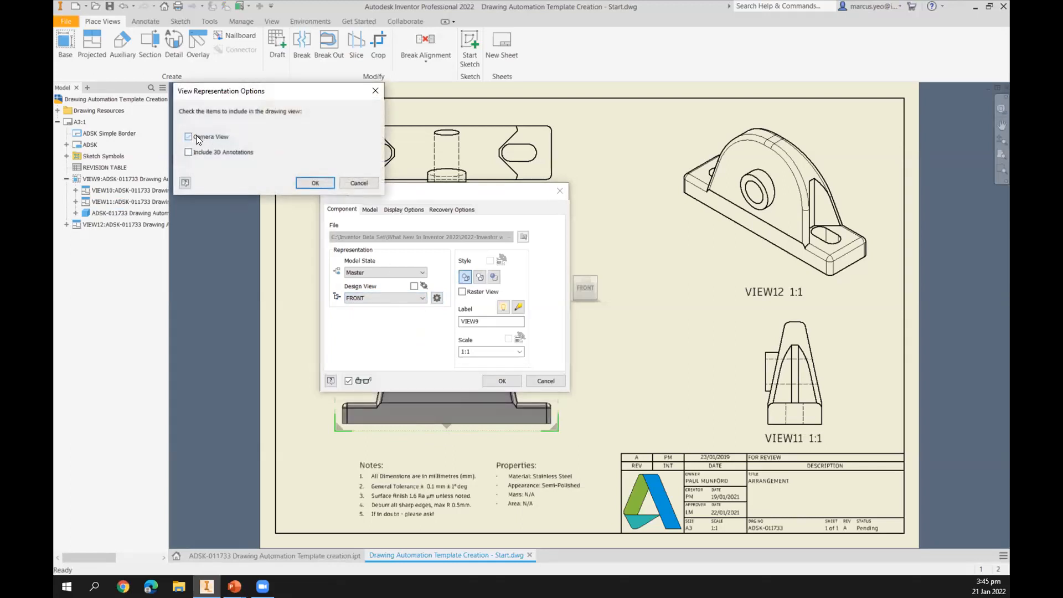
pyautogui.click(188, 153)
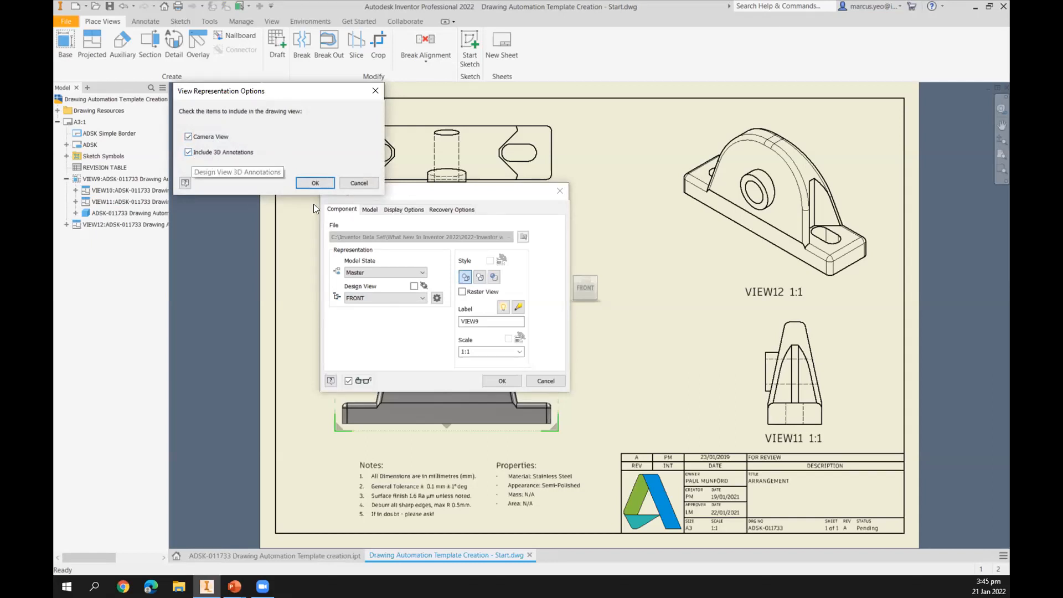
pyautogui.click(313, 183)
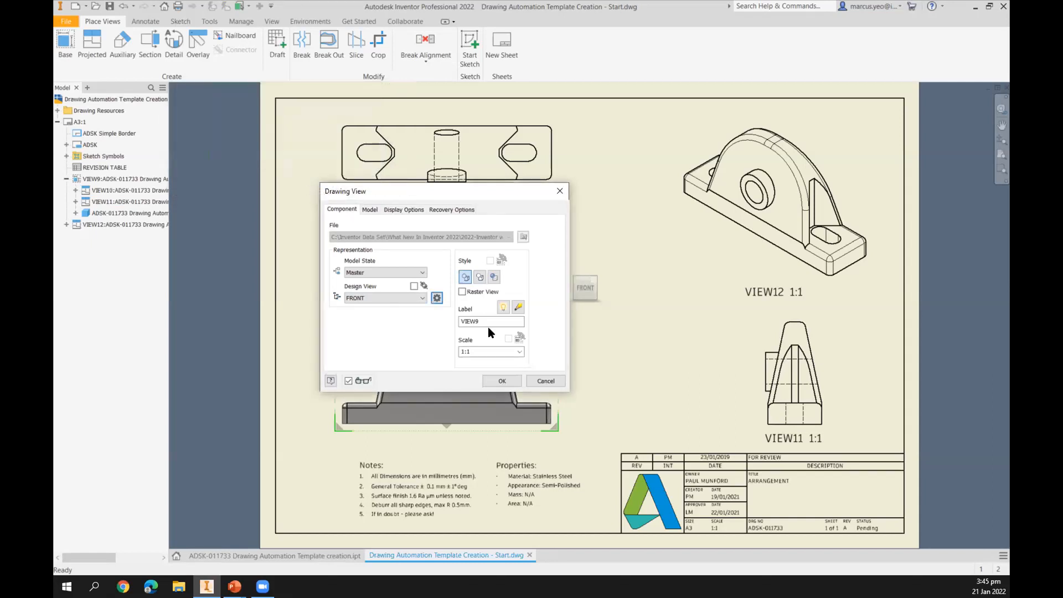
pyautogui.moveTo(484, 320); pyautogui.dragTo(410, 318)
pyautogui.write('FRONT')
pyautogui.click(500, 381)
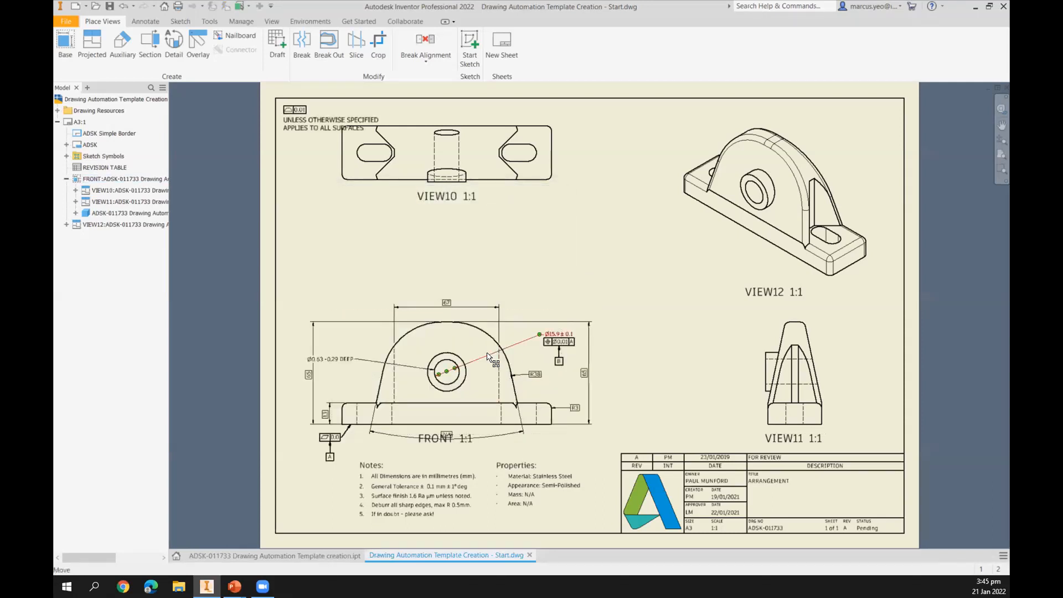
# Move the FRONT view label and the top overall dimension into place.
pyautogui.click(450, 438)
pyautogui.moveTo(446, 457); pyautogui.dragTo(449, 432)
pyautogui.moveTo(447, 303)
pyautogui.mouseDown()
pyautogui.moveTo(449, 292)
pyautogui.moveTo(452, 306)
pyautogui.mouseUp()
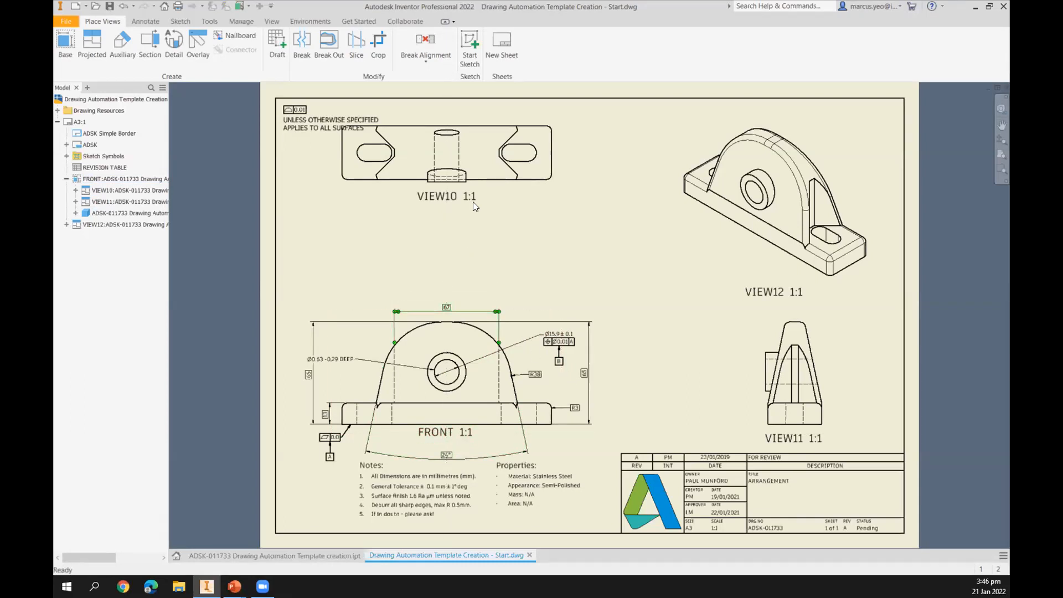
# Edit the top view to use the TOP design view with 3D annotations, label it TOP, and move it down.
pyautogui.click(513, 134)
pyautogui.moveTo(512, 134); pyautogui.dragTo(512, 135)
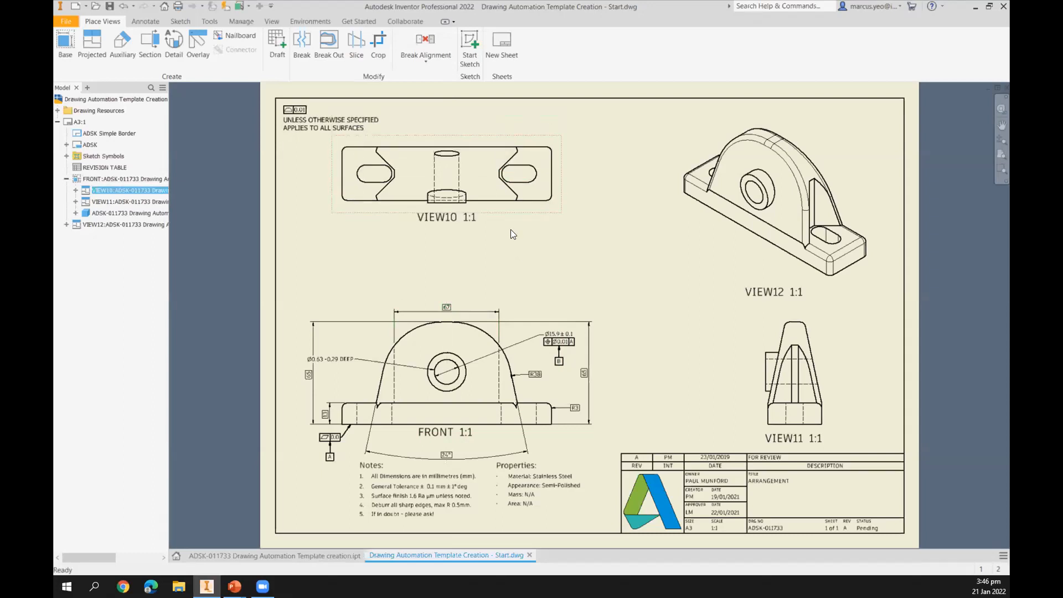
pyautogui.doubleClick(505, 212)
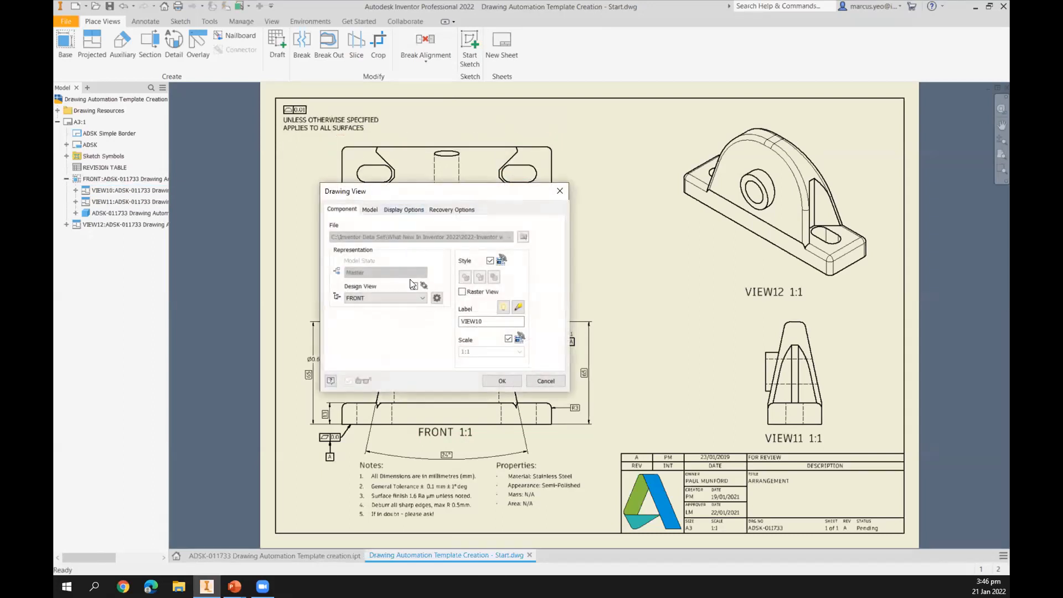
pyautogui.click(437, 298)
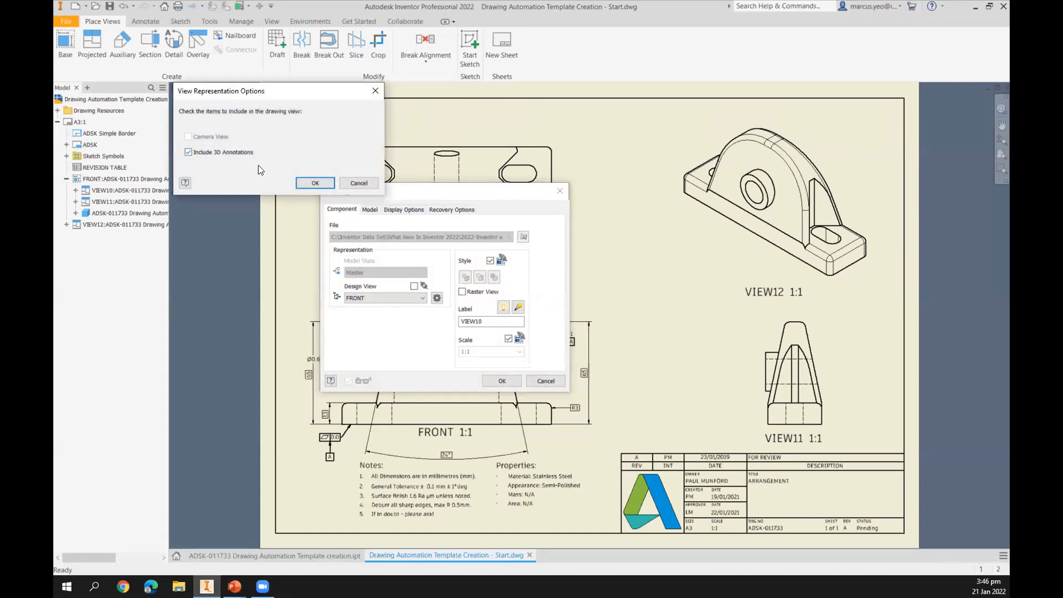
pyautogui.click(312, 186)
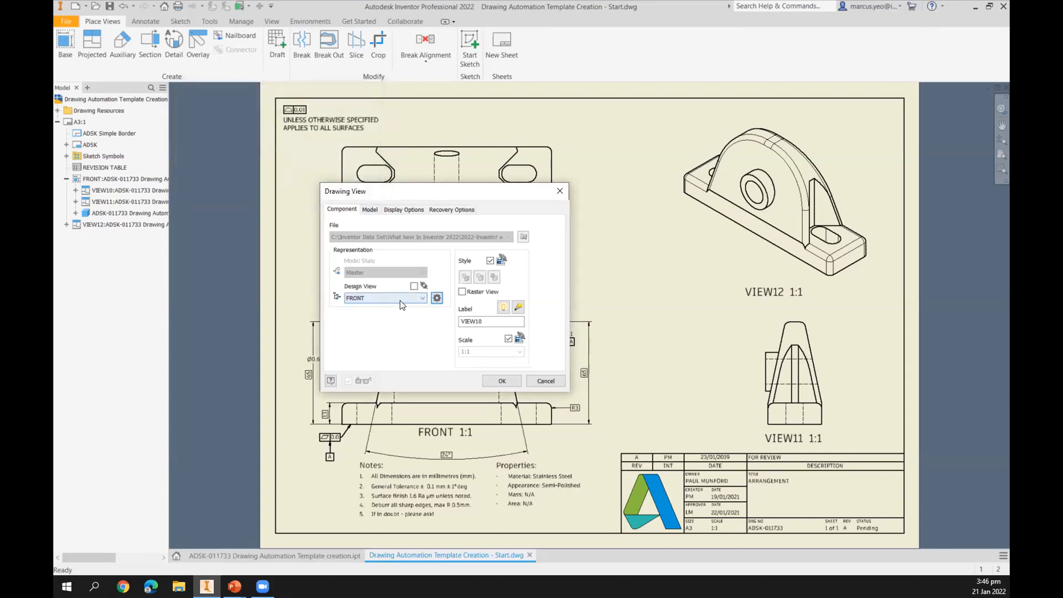
pyautogui.moveTo(486, 321); pyautogui.dragTo(409, 314)
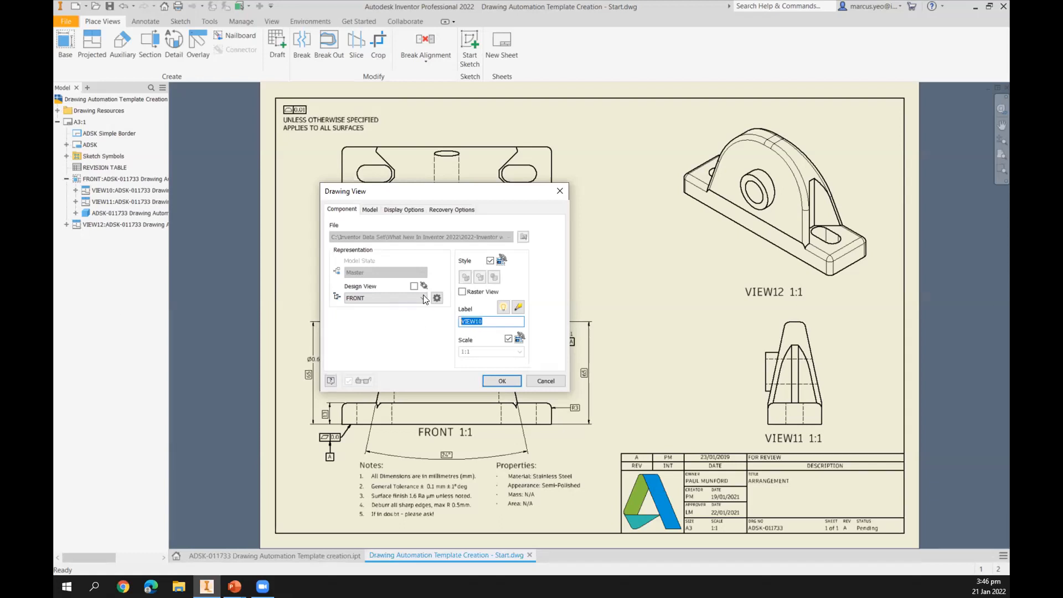
pyautogui.click(422, 297)
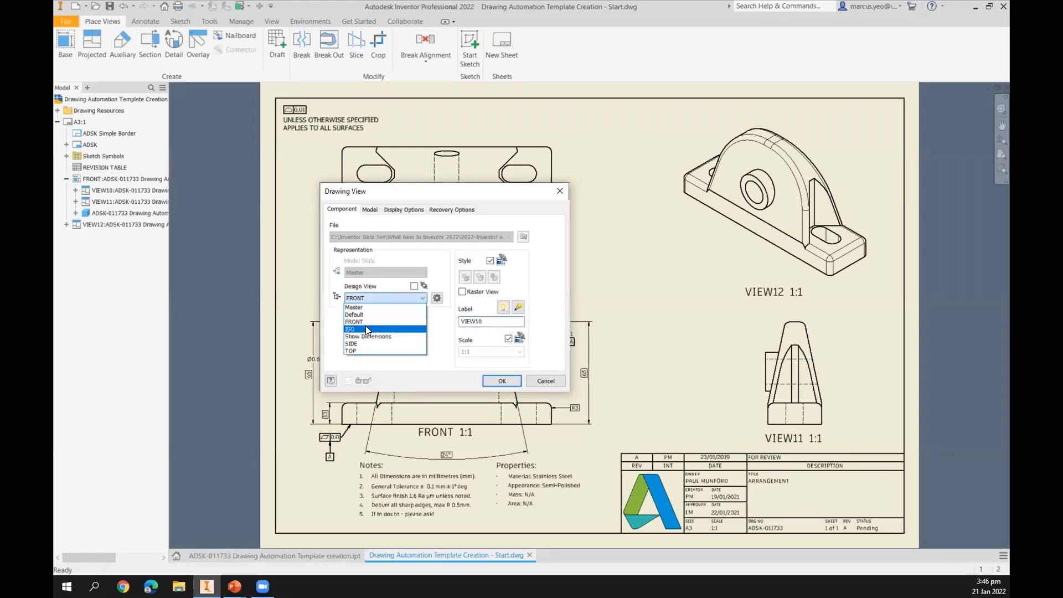
pyautogui.click(364, 351)
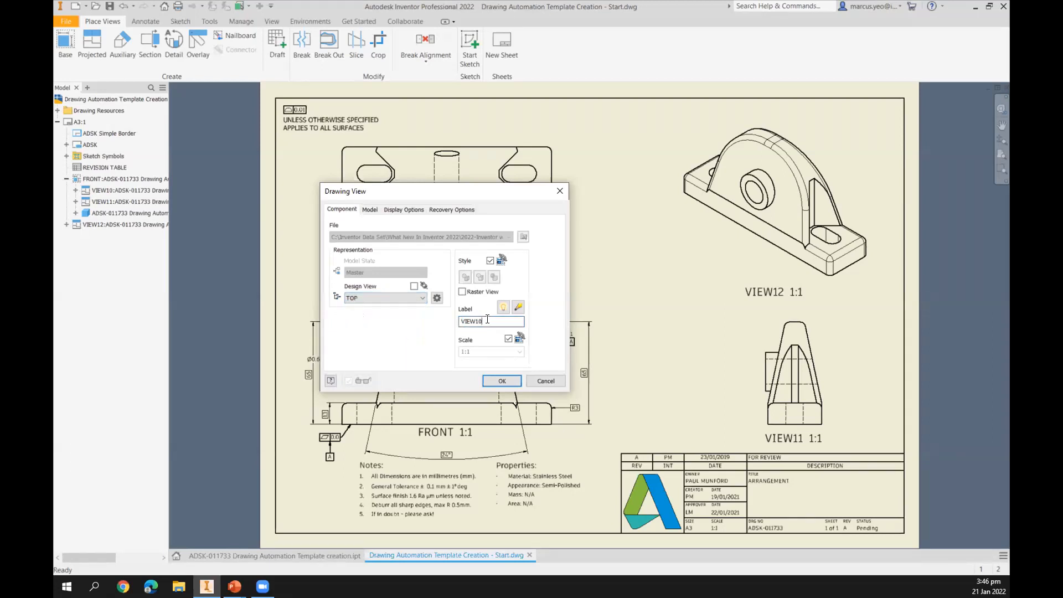
pyautogui.write('TIO')
pyautogui.press('BackSpace')
pyautogui.press('BackSpace')
pyautogui.click(466, 322)
pyautogui.press('BackSpace')
pyautogui.click(437, 298)
pyautogui.click(315, 182)
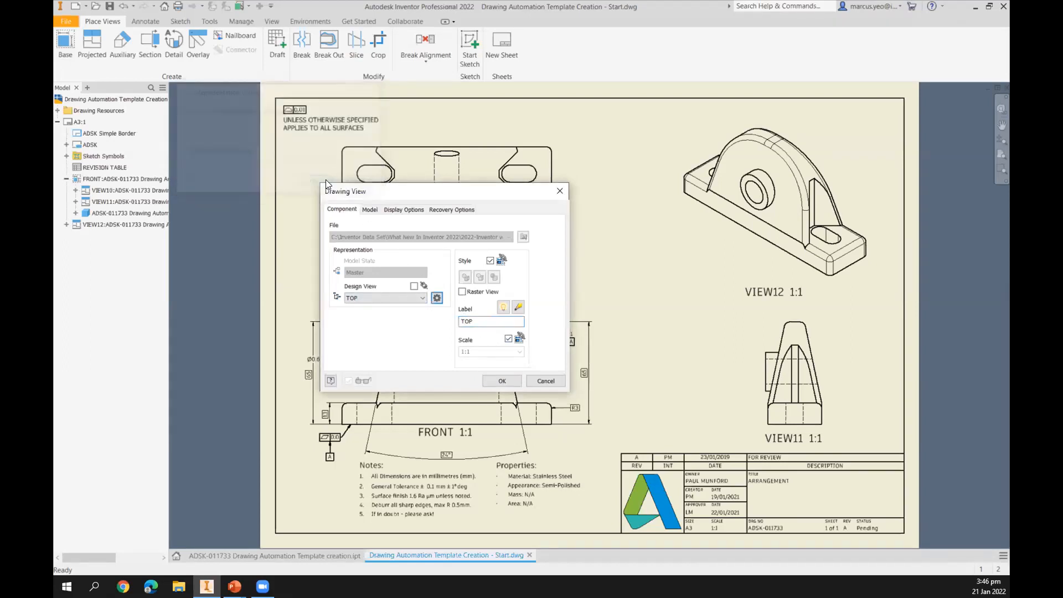
pyautogui.click(501, 380)
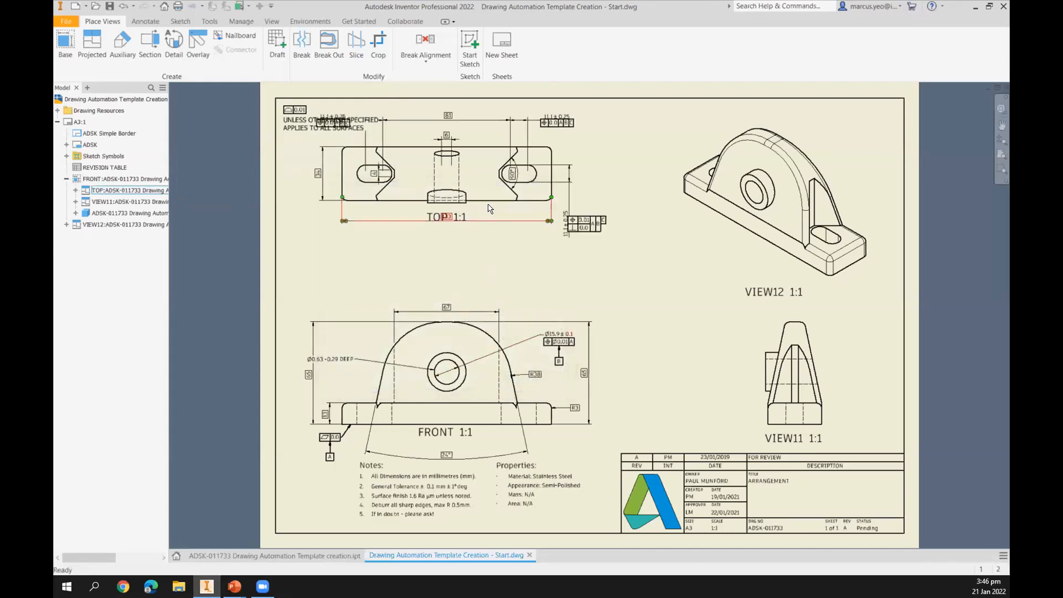
pyautogui.moveTo(464, 138); pyautogui.dragTo(466, 164)
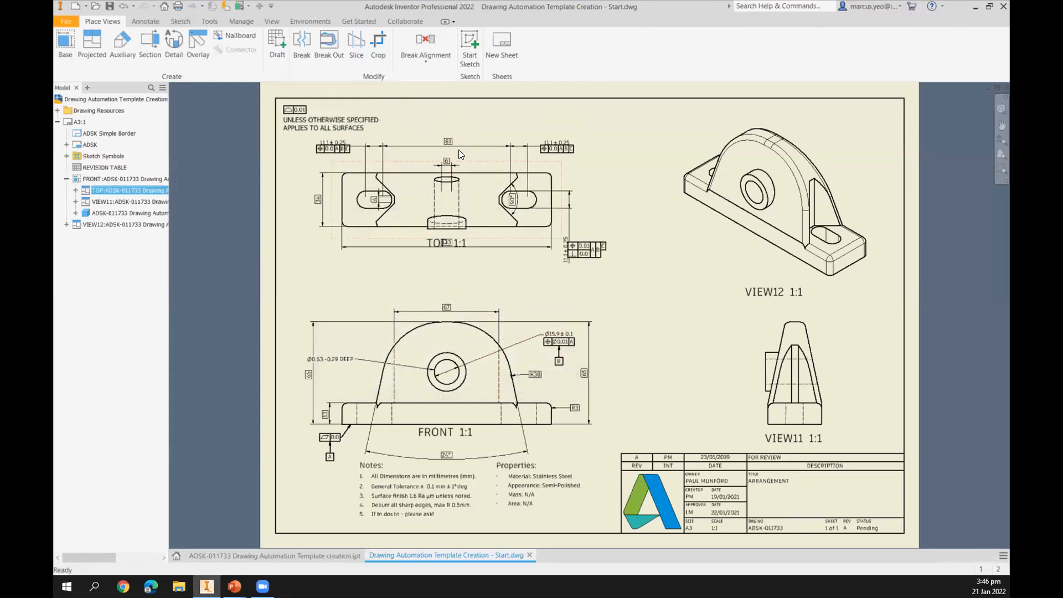
# Edit the side view to use the SIDE design view with 3D annotations included, labelled SIDE.
pyautogui.doubleClick(828, 337)
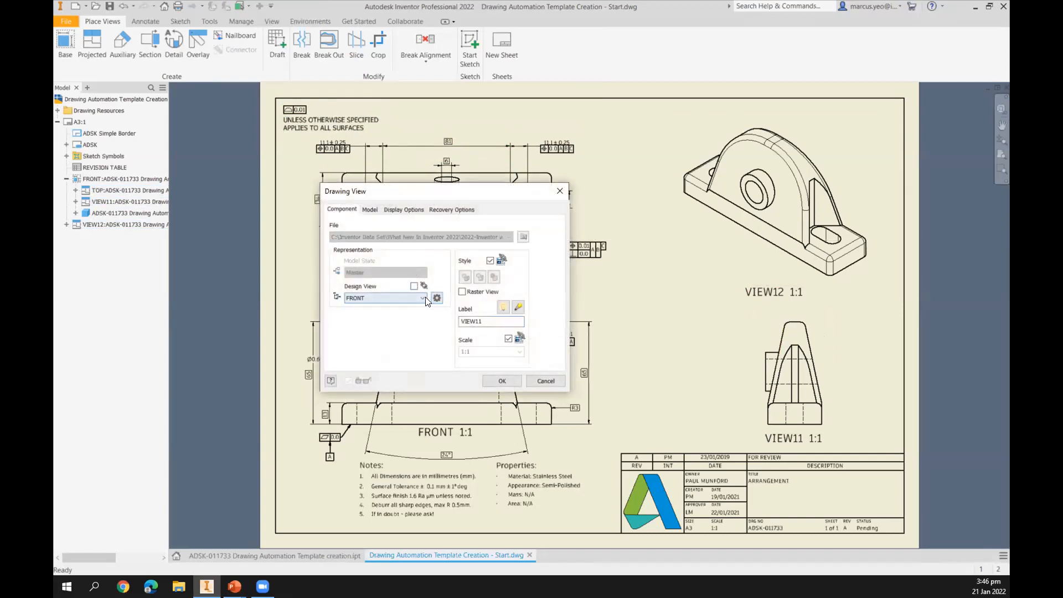
pyautogui.click(423, 298)
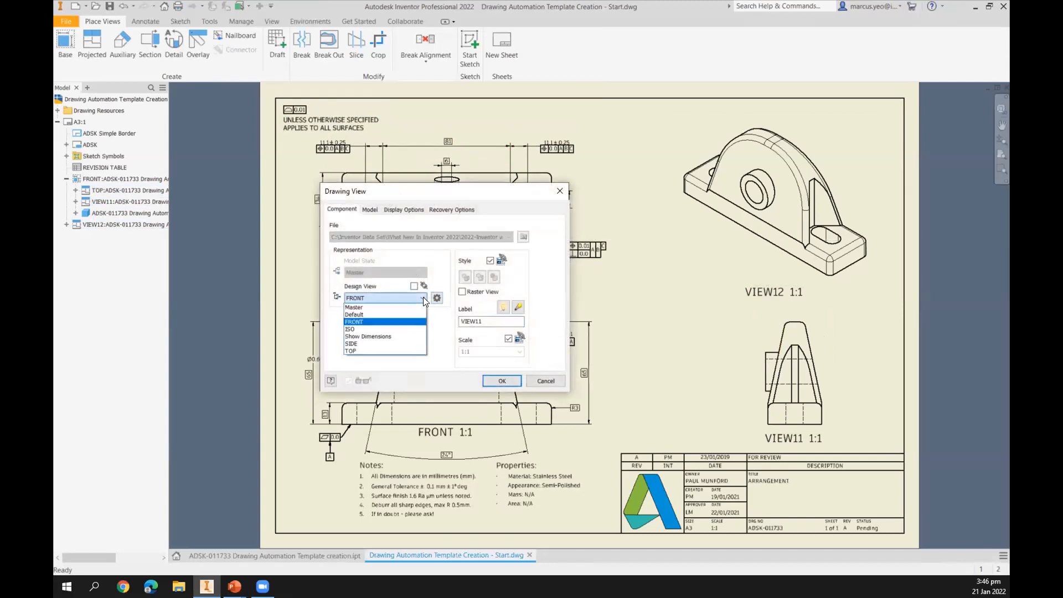
pyautogui.click(374, 344)
pyautogui.doubleClick(482, 319)
pyautogui.write('SIDE')
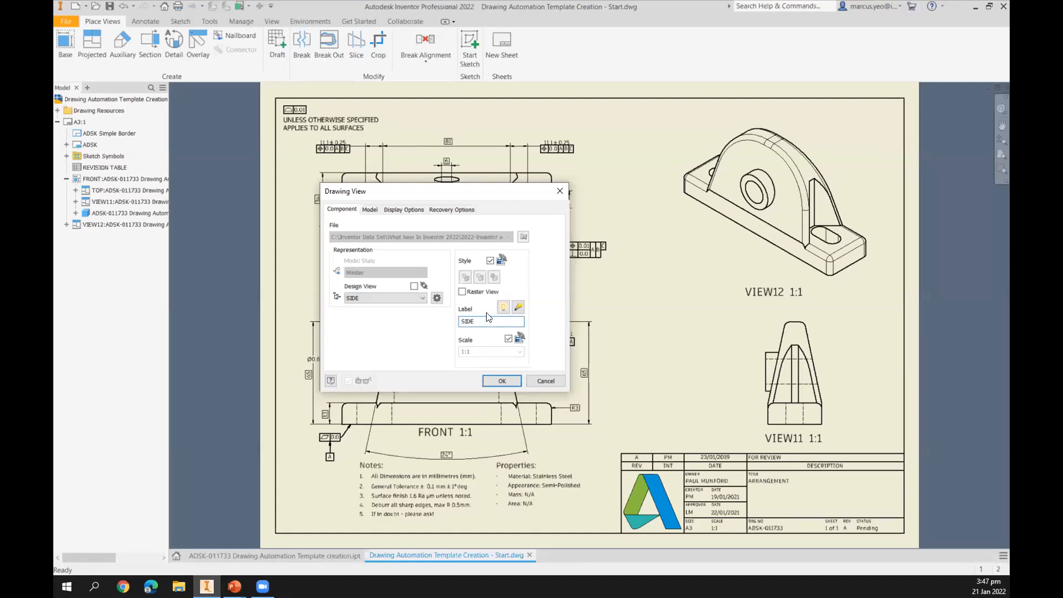
pyautogui.click(437, 298)
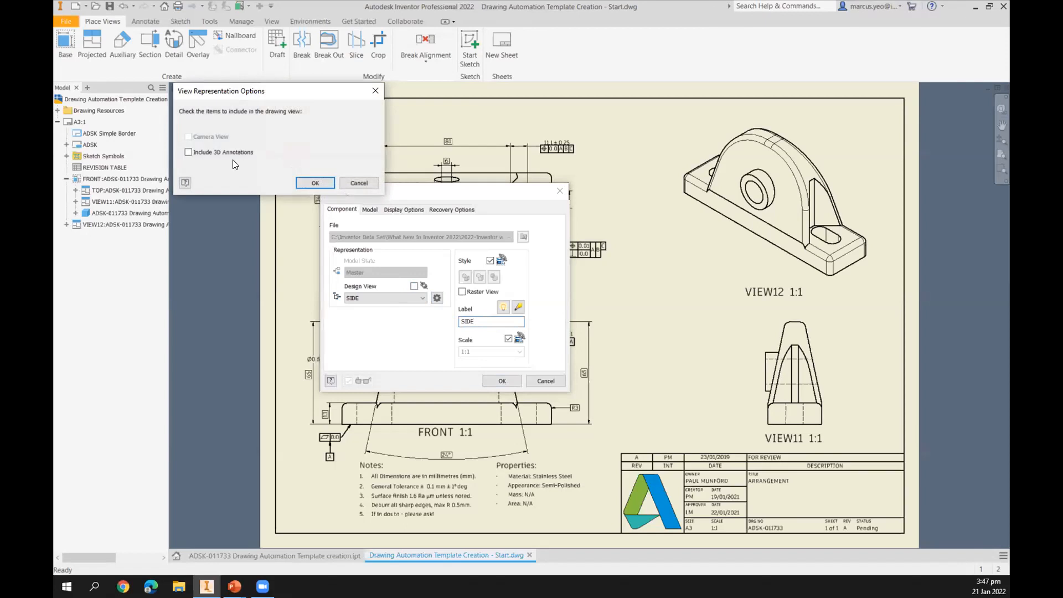
pyautogui.click(207, 153)
pyautogui.click(315, 183)
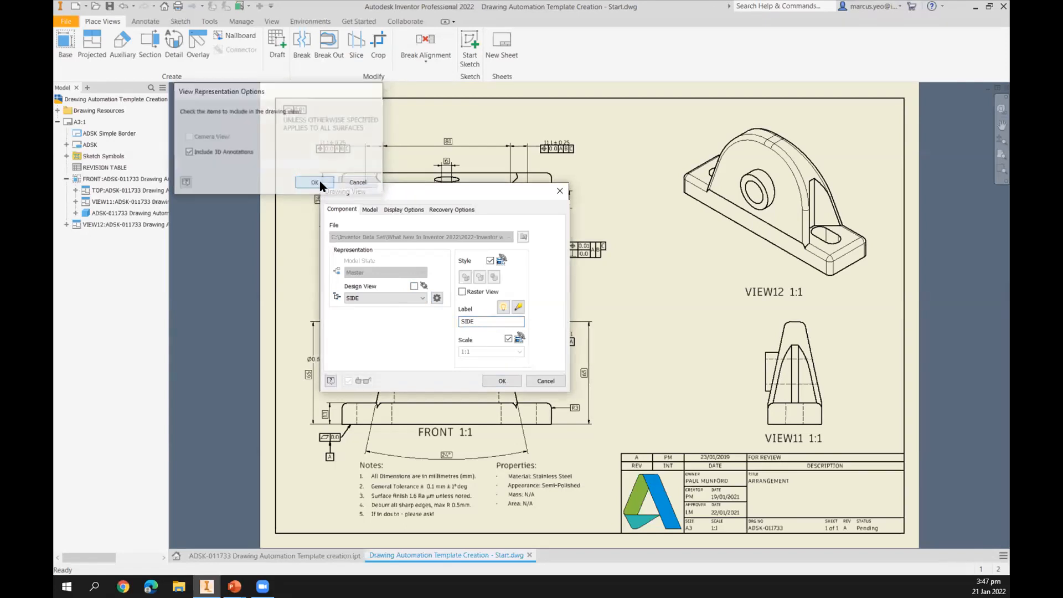
pyautogui.click(501, 382)
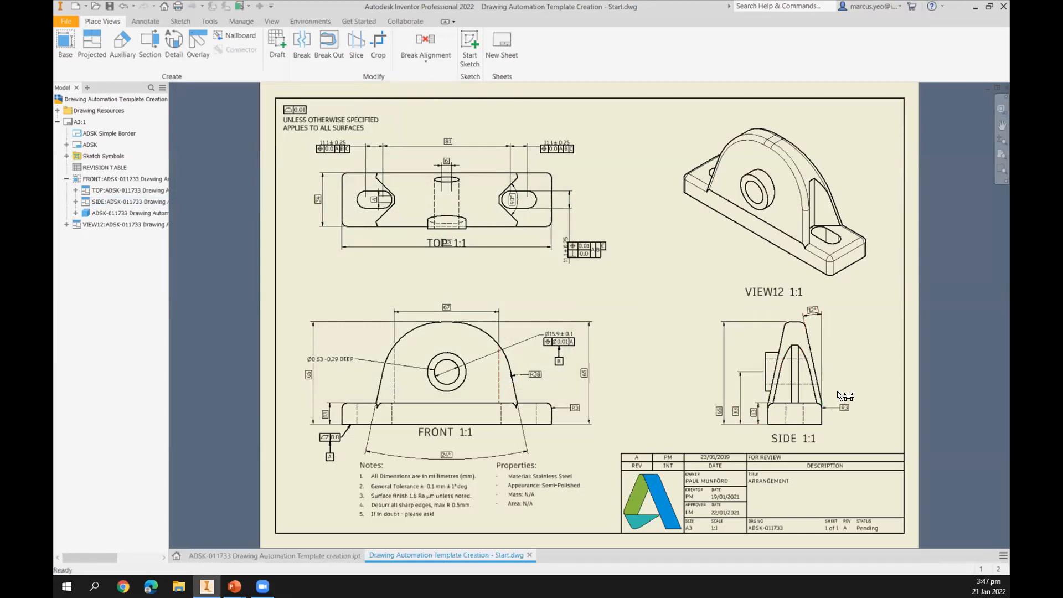
# Edit the isometric view to use the ISO design view with camera view and 3D annotations, labelled ISO.
pyautogui.doubleClick(691, 248)
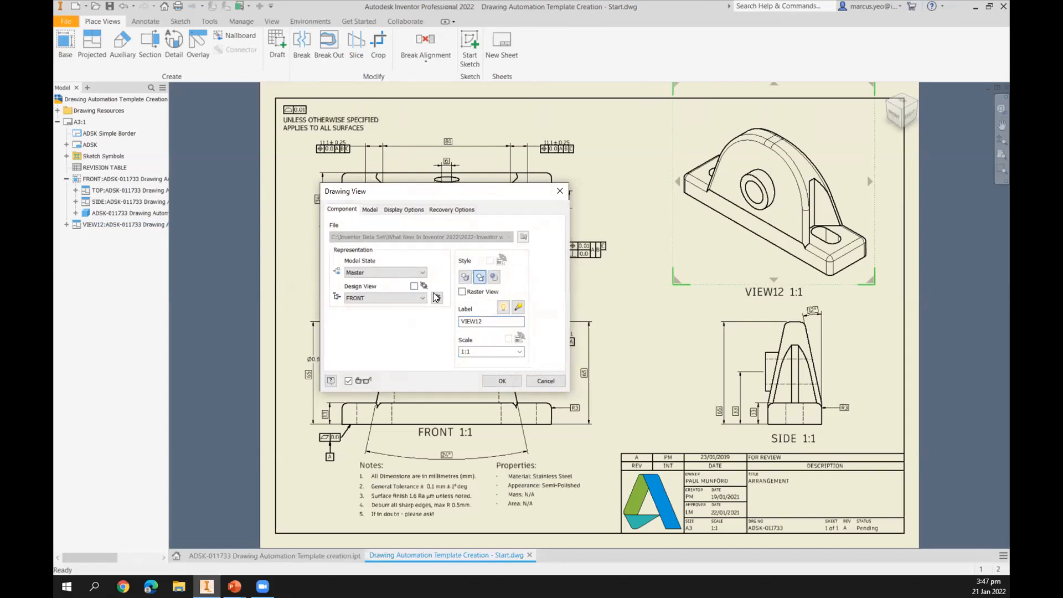
pyautogui.click(413, 298)
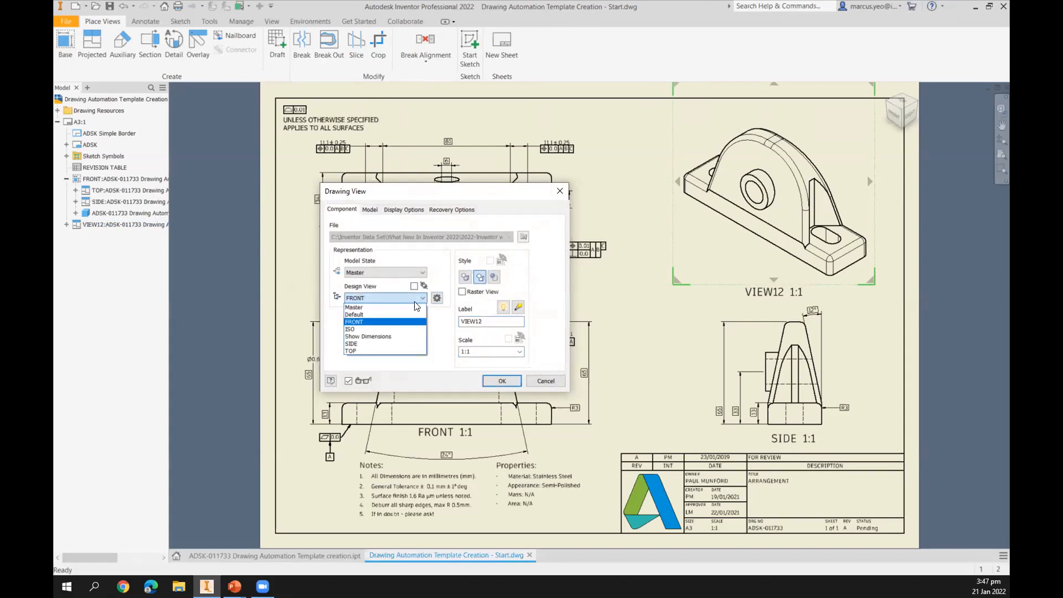
pyautogui.click(368, 330)
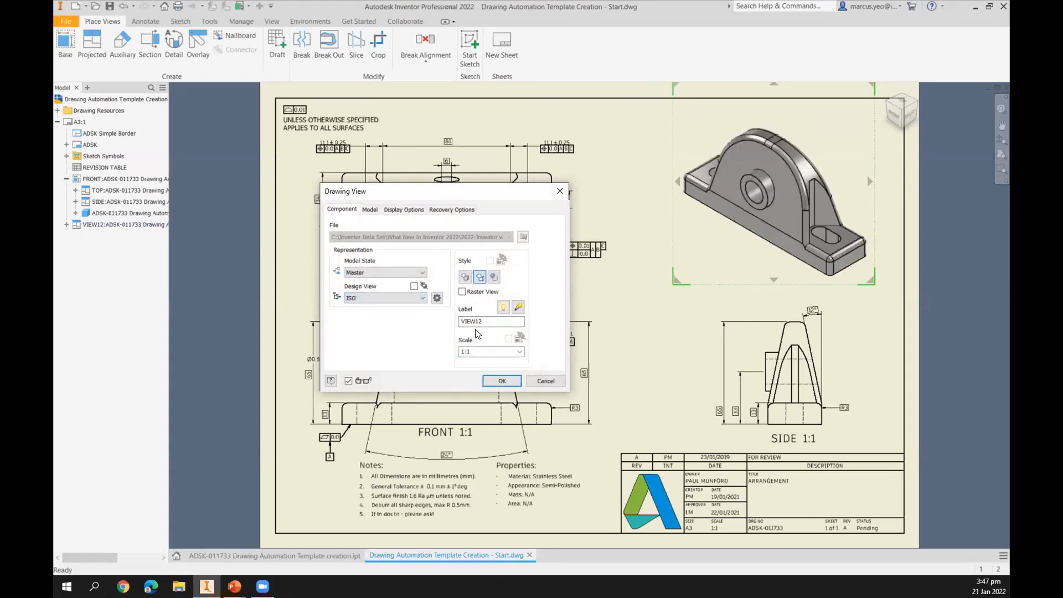
pyautogui.click(437, 299)
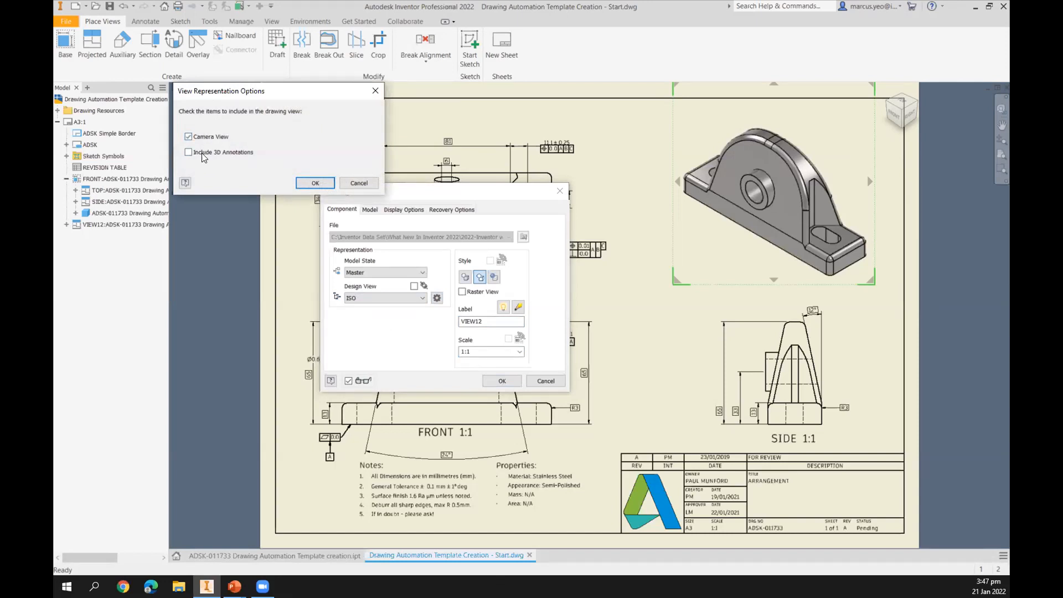
pyautogui.click(312, 184)
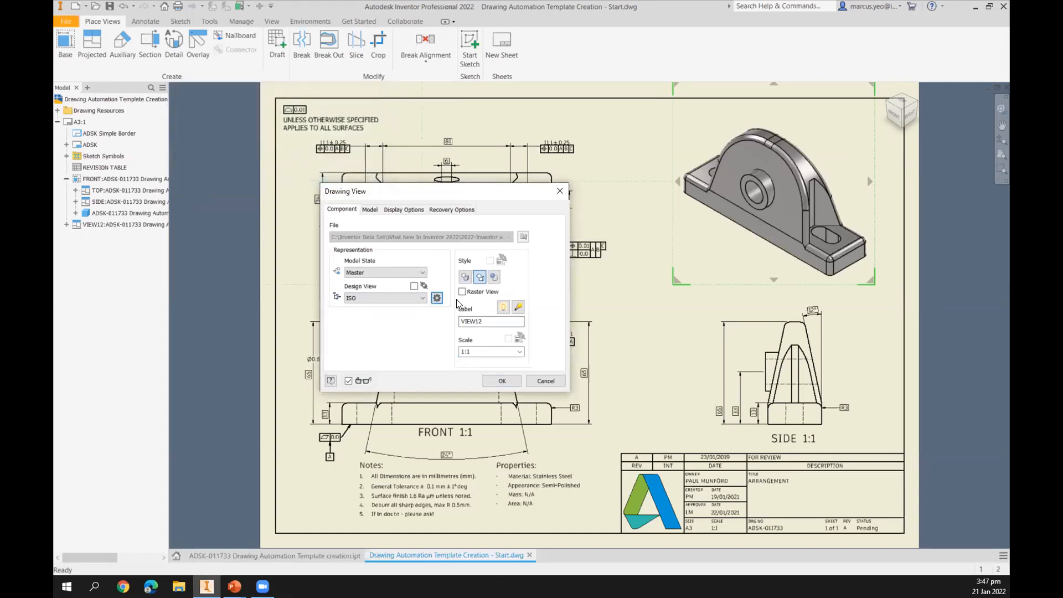
pyautogui.moveTo(489, 320); pyautogui.dragTo(388, 308)
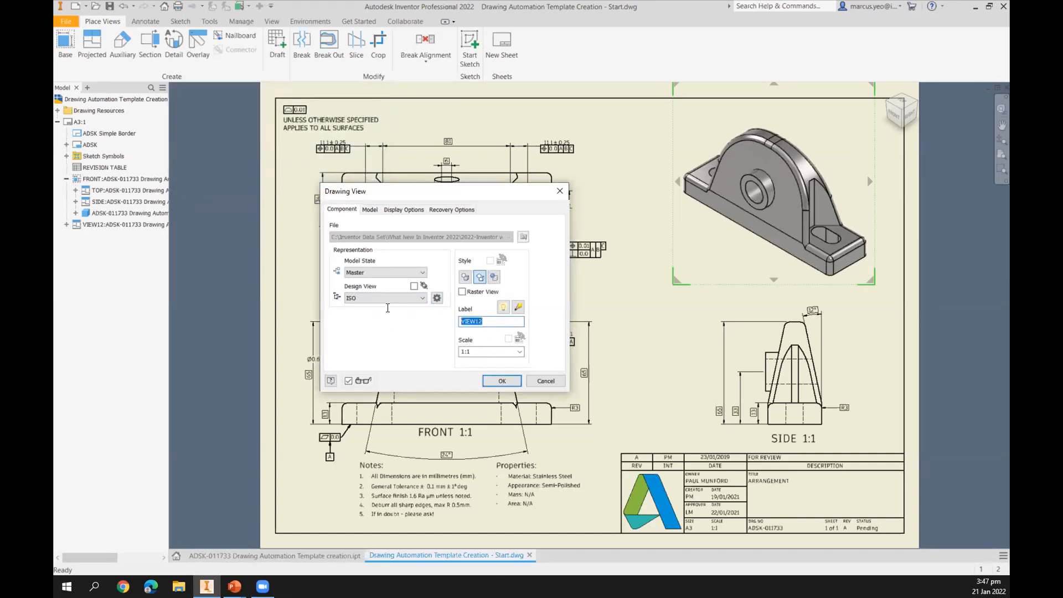
pyautogui.write('ISO')
pyautogui.click(504, 382)
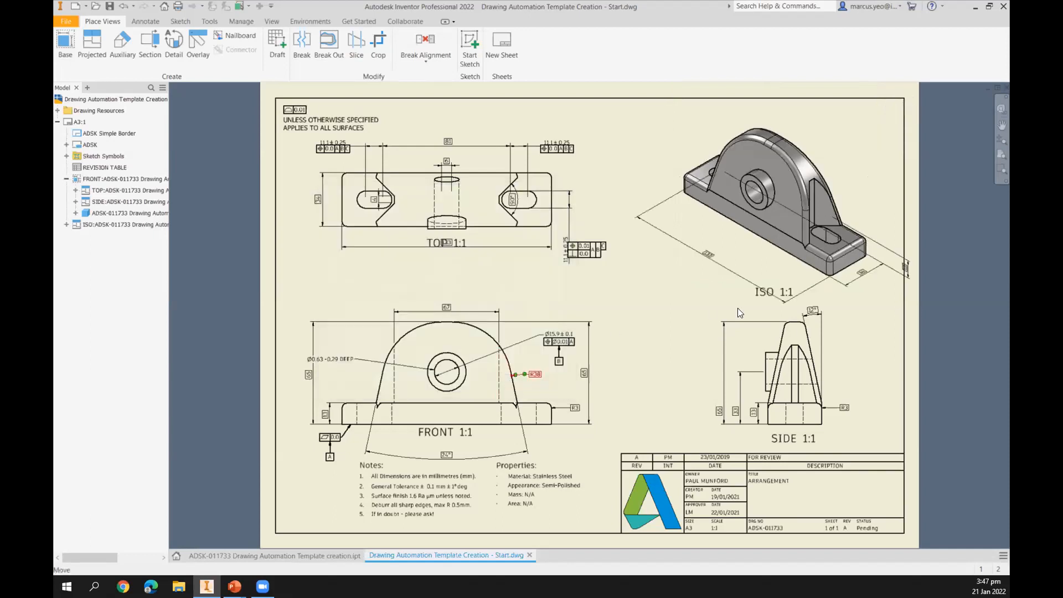
# Reposition the ISO view and move its dimensions into clearer positions.
pyautogui.moveTo(755, 287); pyautogui.dragTo(736, 302)
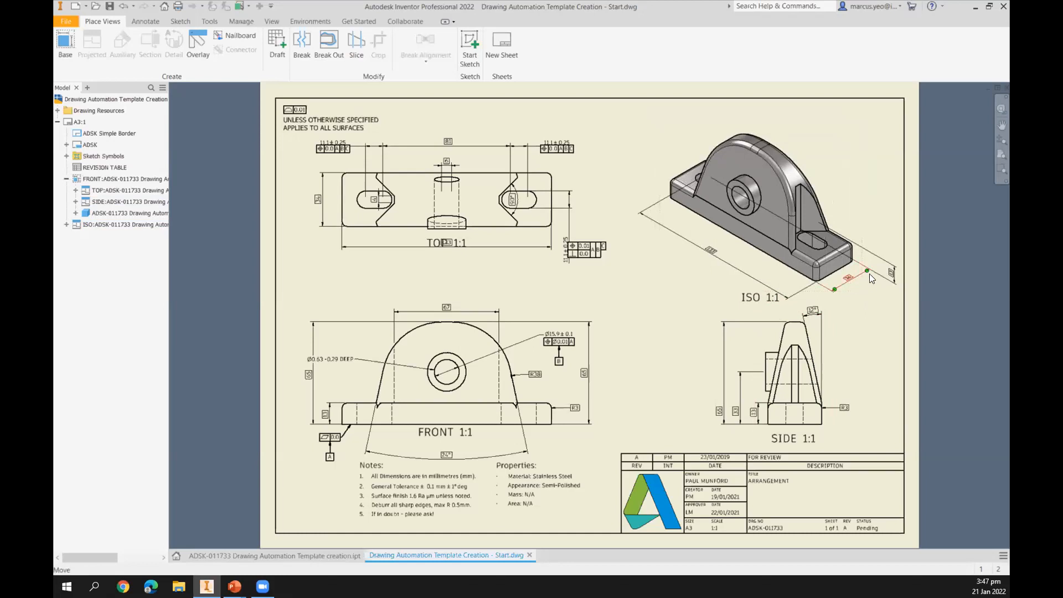
pyautogui.moveTo(891, 272); pyautogui.dragTo(882, 267)
pyautogui.moveTo(620, 242); pyautogui.dragTo(639, 226, button='middle')
pyautogui.moveTo(550, 275); pyautogui.dragTo(552, 292, button='middle')
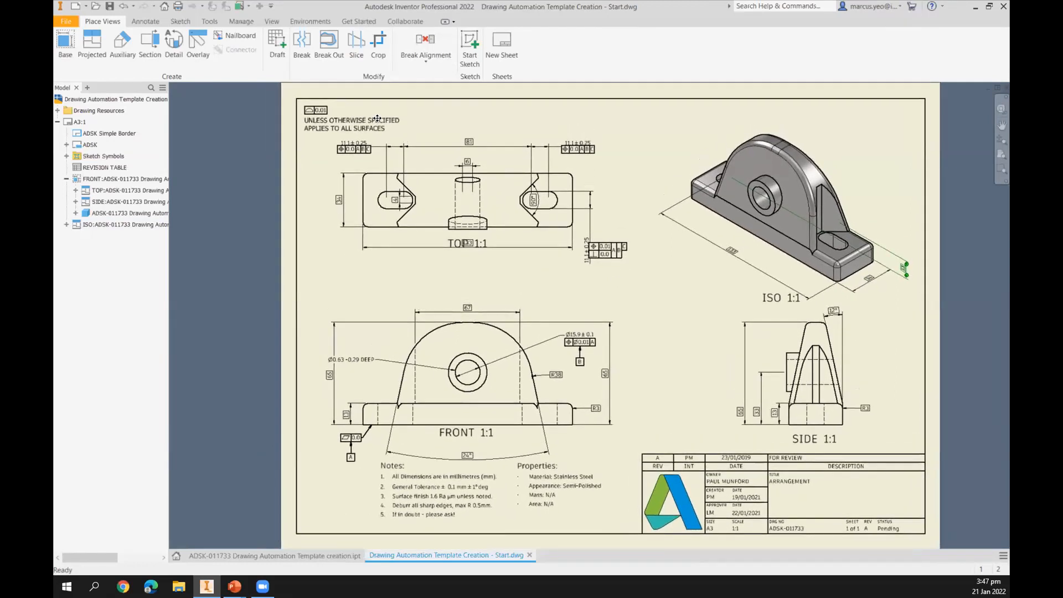
# Save the current sheet as a new sheet format, naming it after its sheet size and views.
pyautogui.rightClick(78, 122)
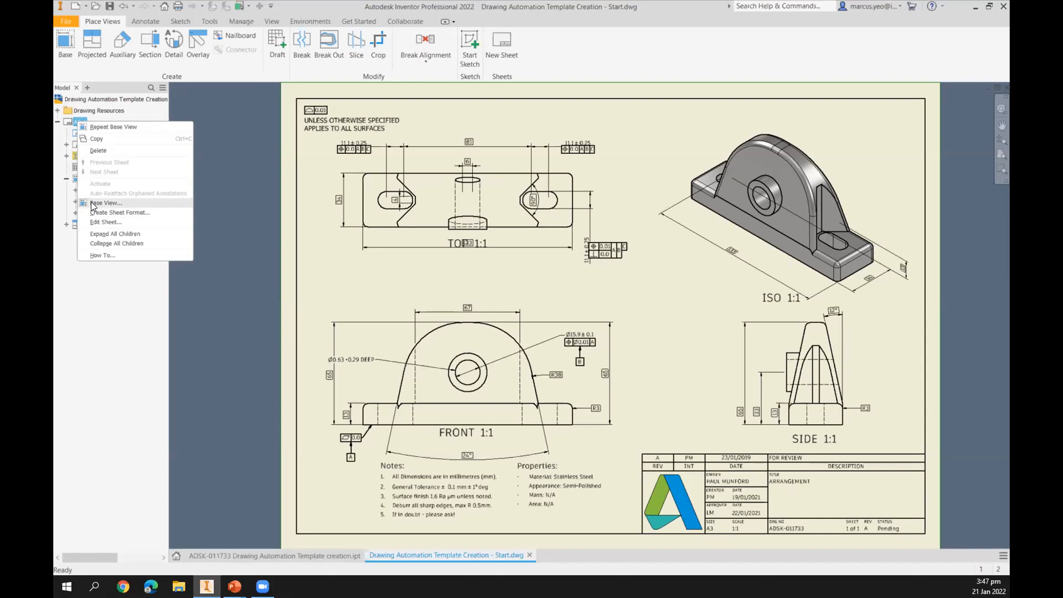
pyautogui.click(115, 211)
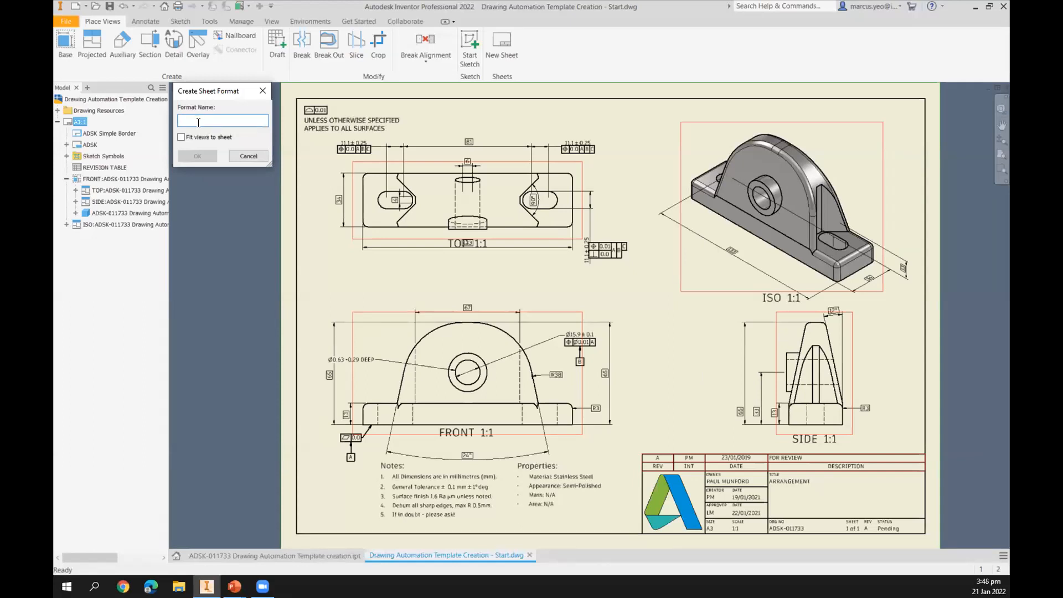
pyautogui.write('A2 FRONT')
pyautogui.write('OP < IS')
pyautogui.press('BackSpace')
pyautogui.press('BackSpace')
pyautogui.write('ISO')
pyautogui.click(191, 156)
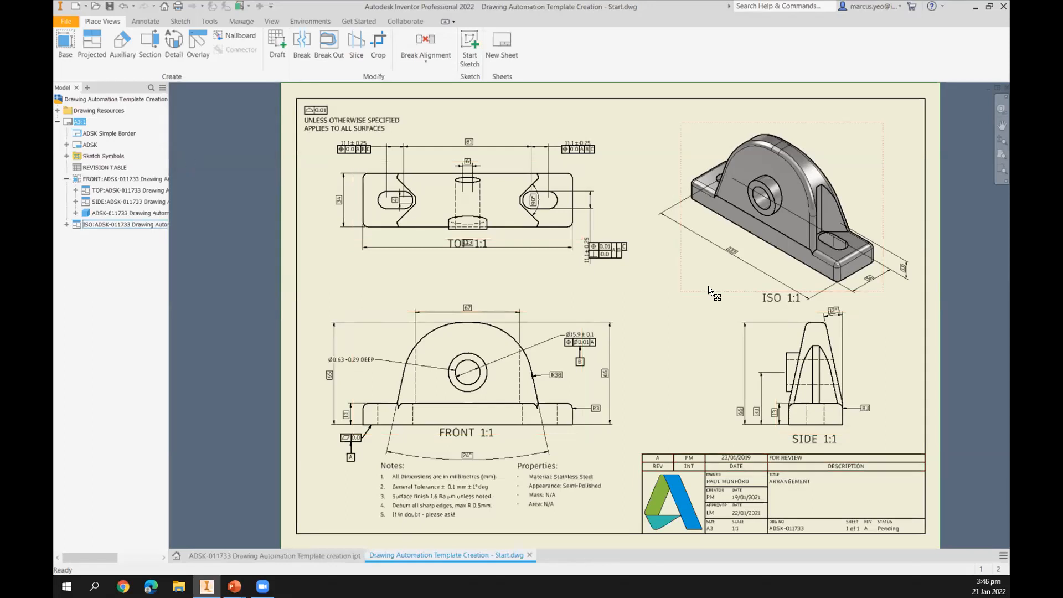
# Create a new drawing from the A2 Front, Side, Top, Iso sheet format using ADSK-011713 Drawing Automation Example.ipt.
pyautogui.click(86, 7)
pyautogui.moveTo(89, 49)
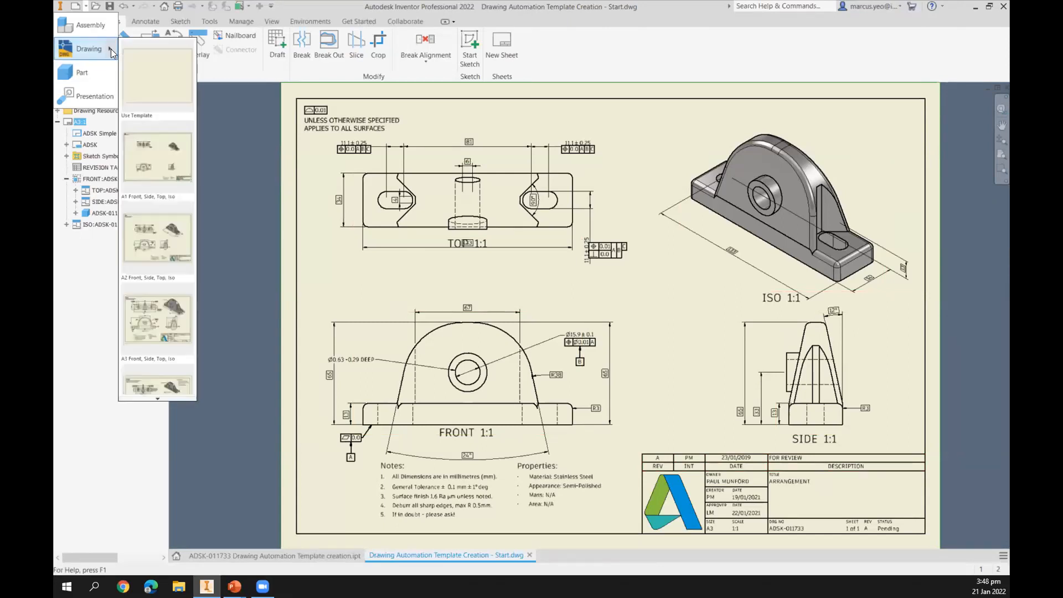
pyautogui.click(151, 253)
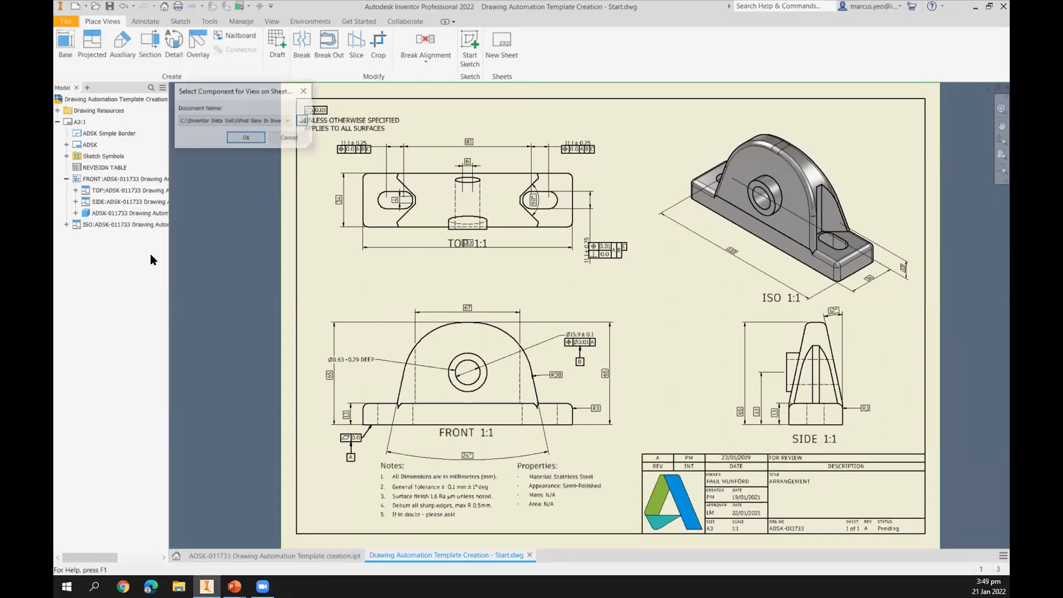
pyautogui.click(304, 120)
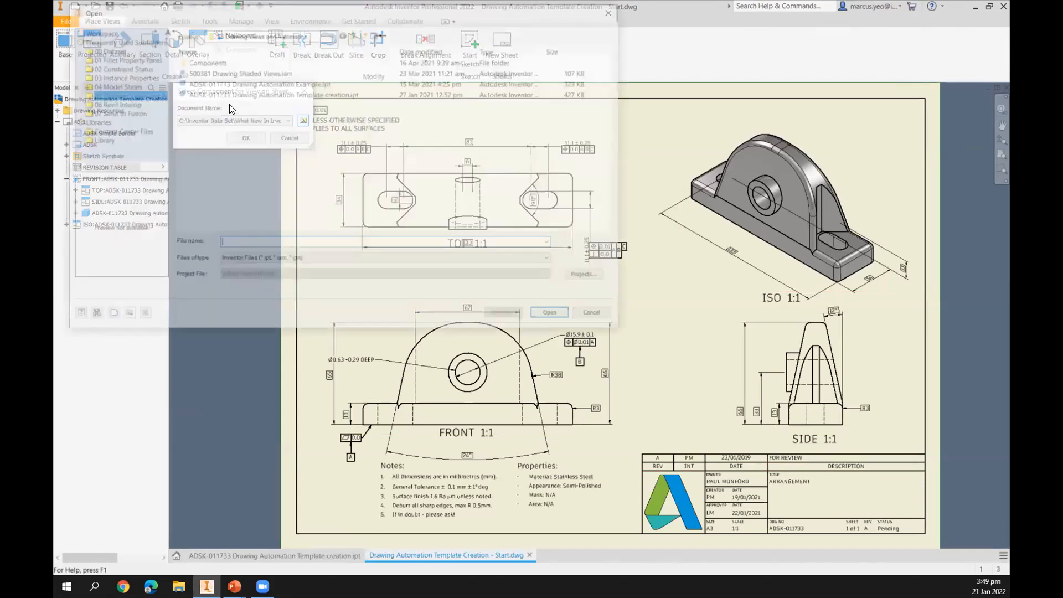
pyautogui.click(209, 81)
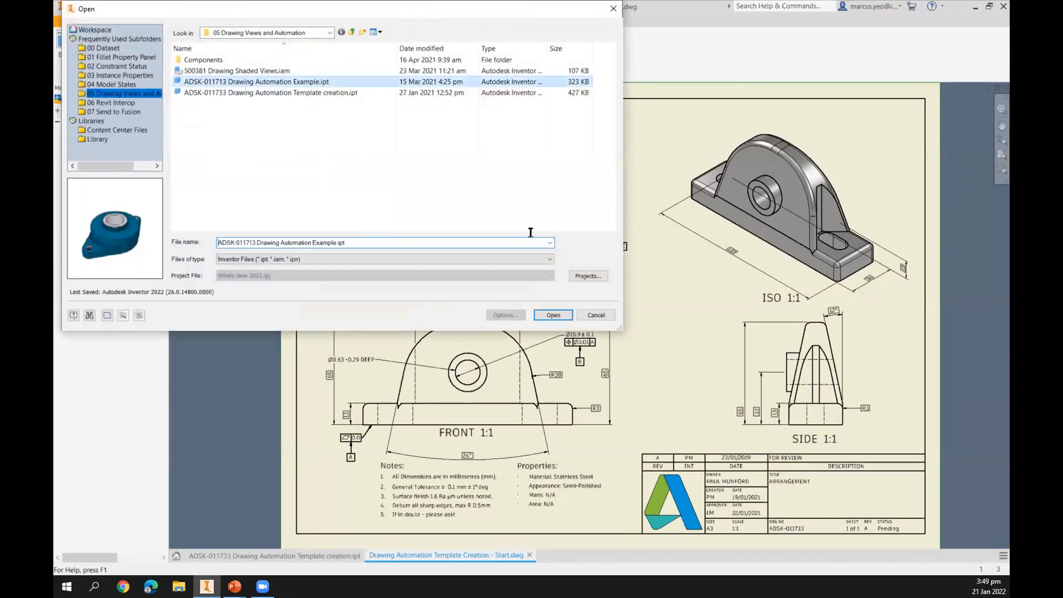
pyautogui.click(553, 315)
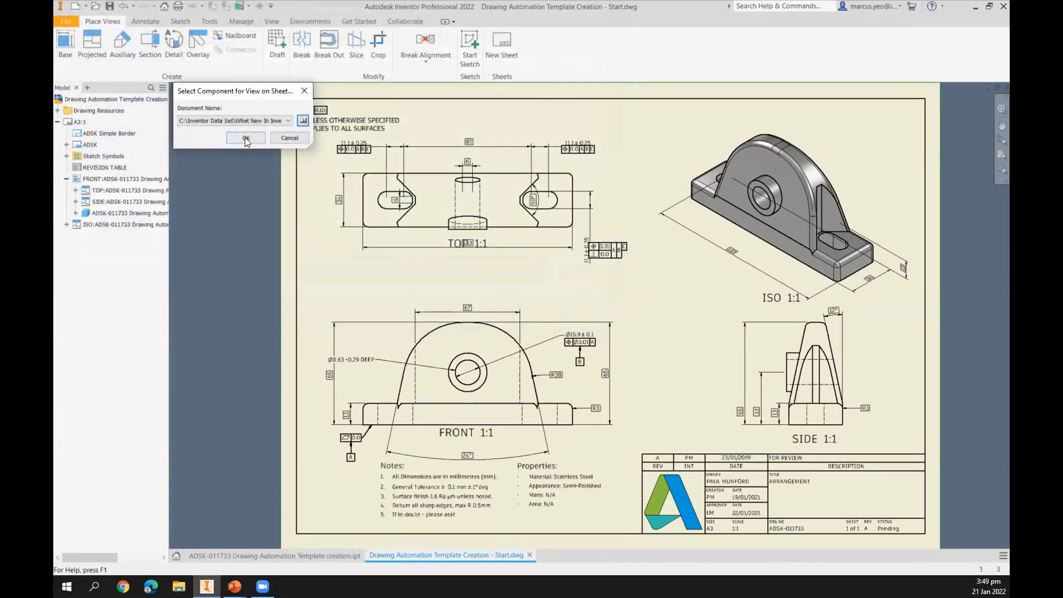
pyautogui.click(246, 138)
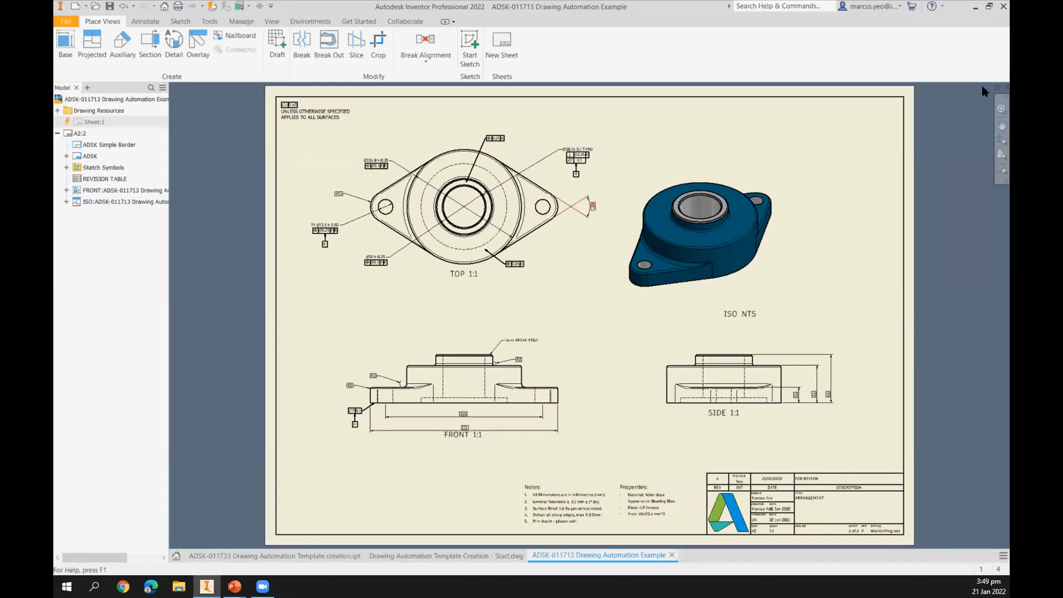
pyautogui.click(1006, 87)
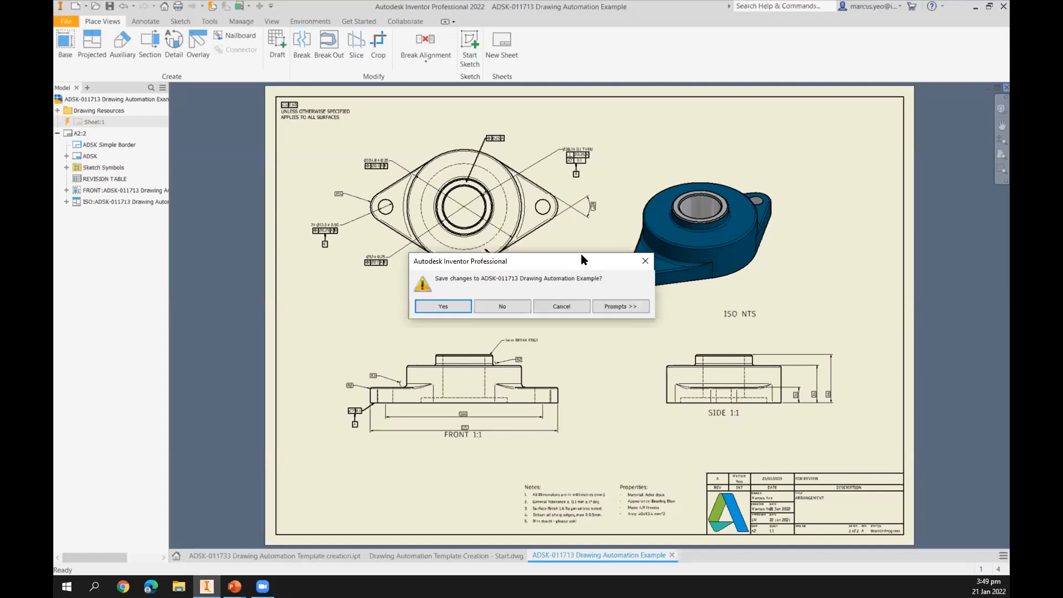
pyautogui.moveTo(582, 255); pyautogui.dragTo(583, 241)
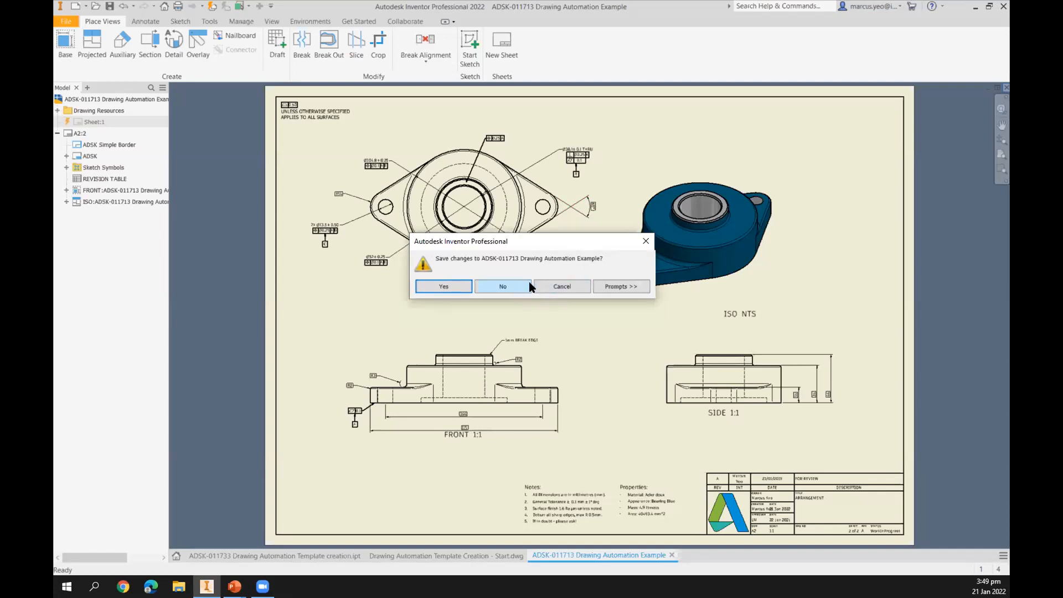
pyautogui.click(565, 289)
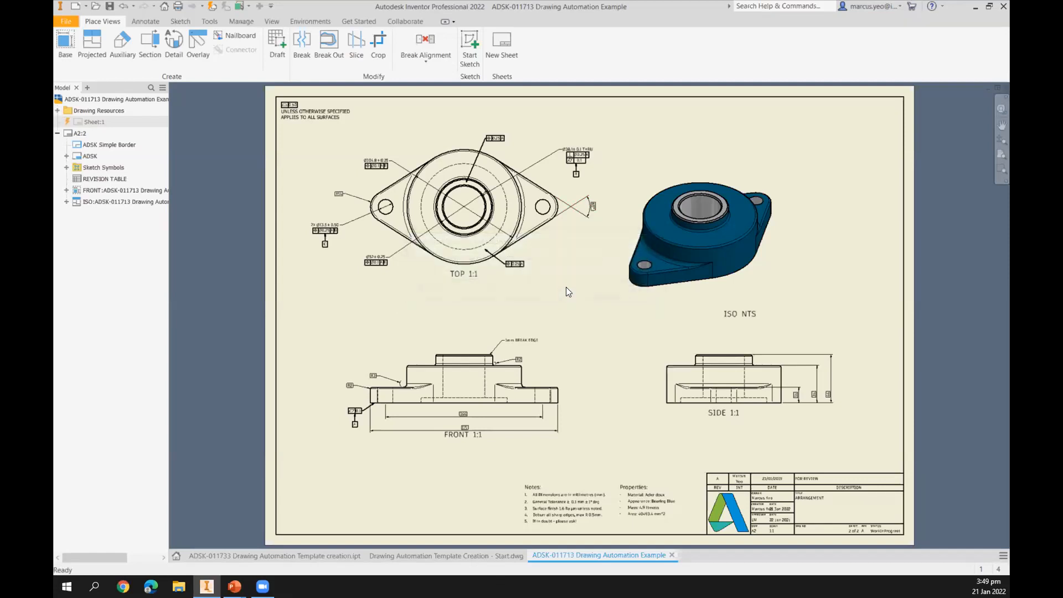